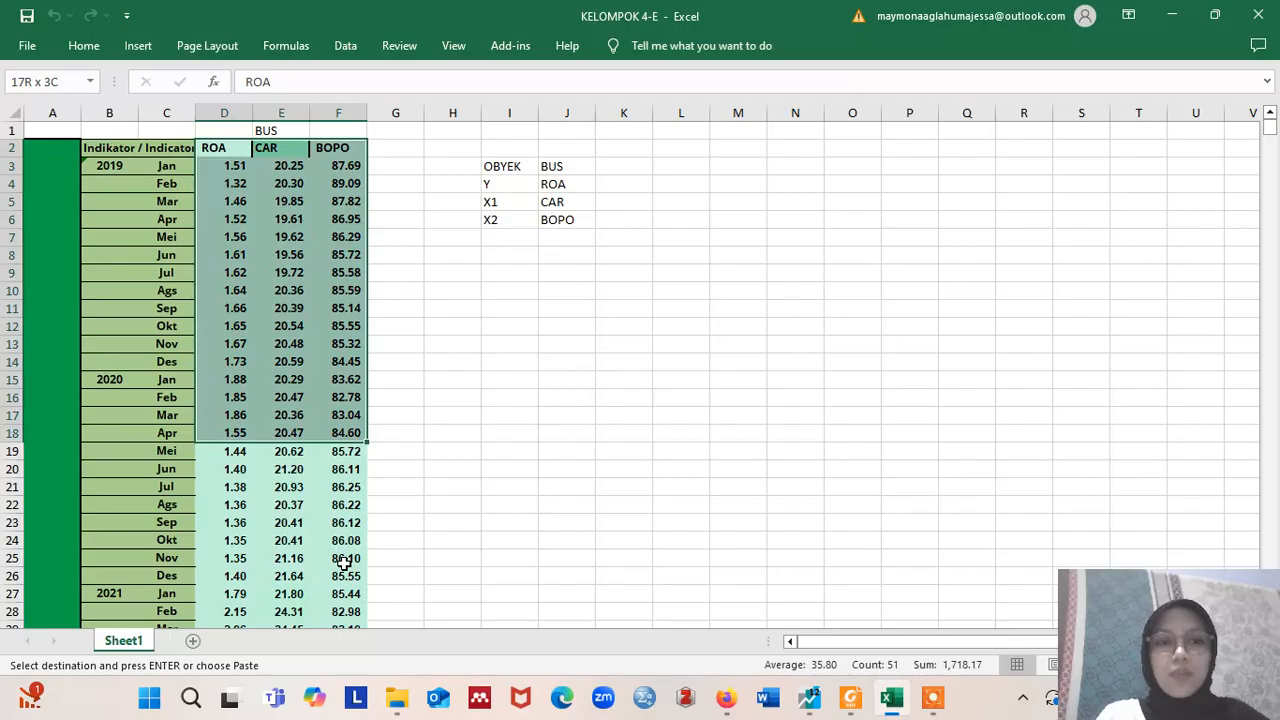
Step: Copy the ROA, CAR and BOPO columns with their headers, D2:F62, and switch to EViews
left_click_drag(343, 563, 336, 593)
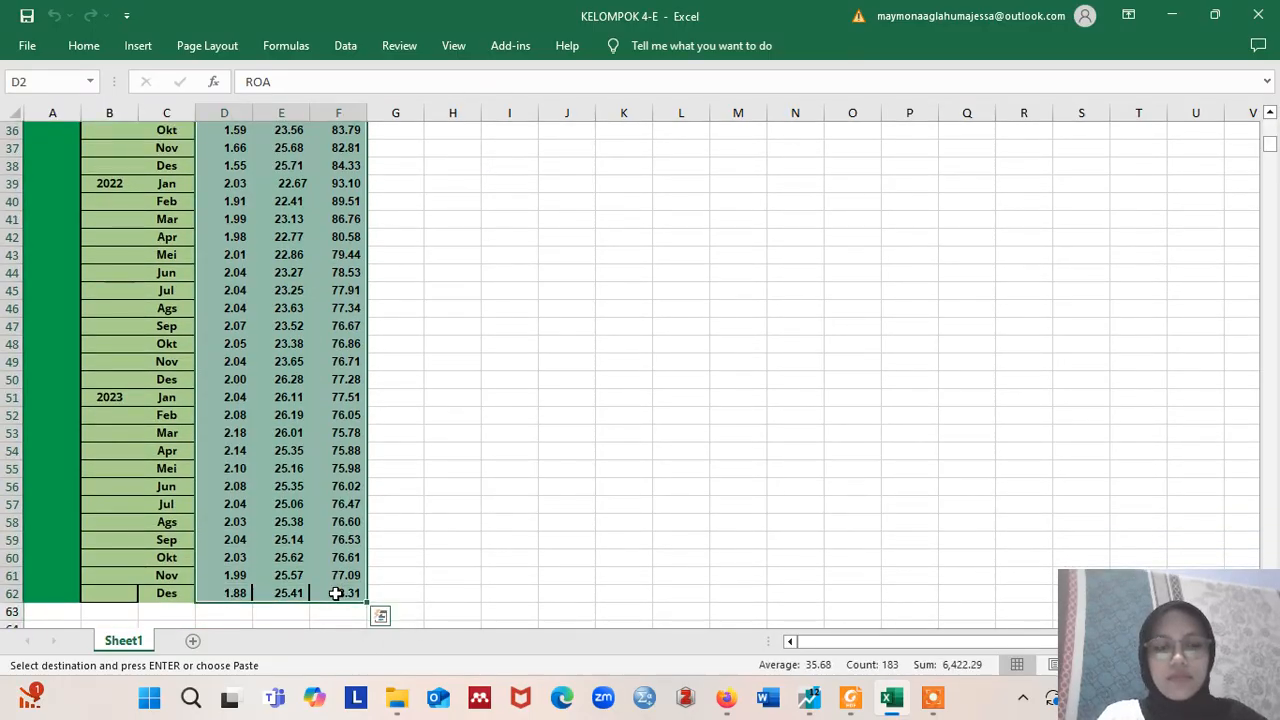
key("ctrl+c")
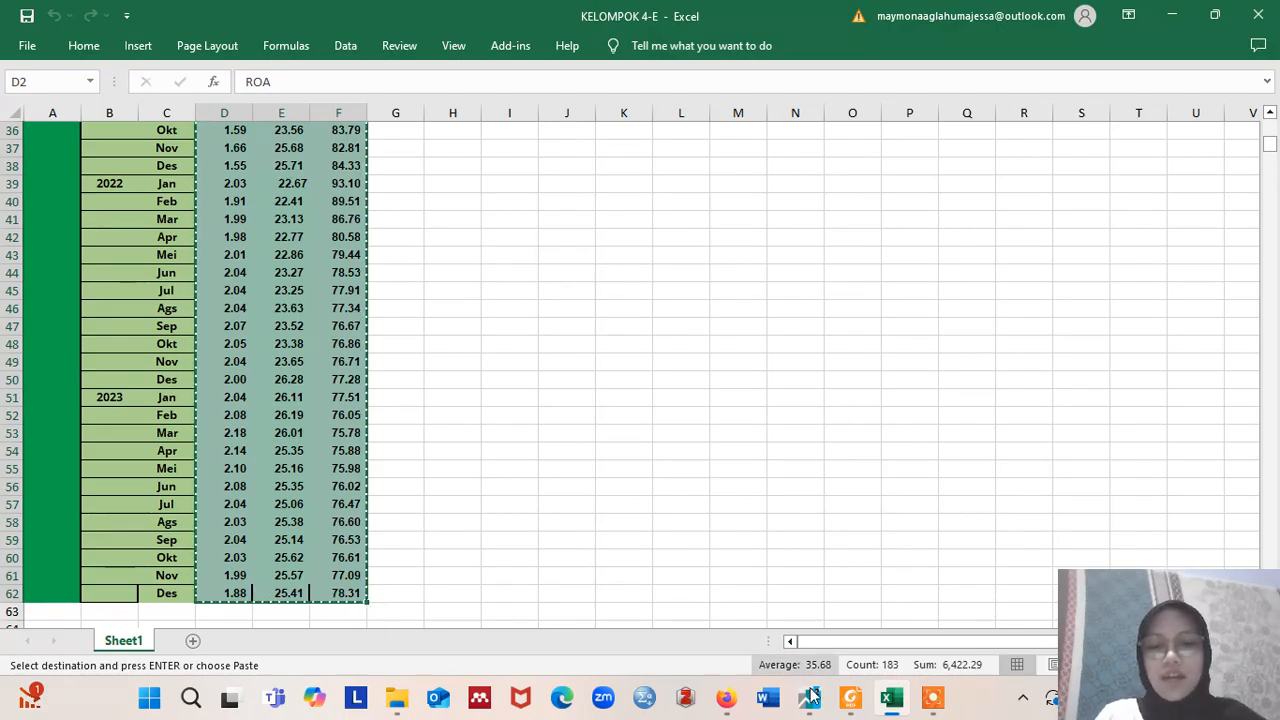
mouse_move(811, 704)
left_click(766, 594)
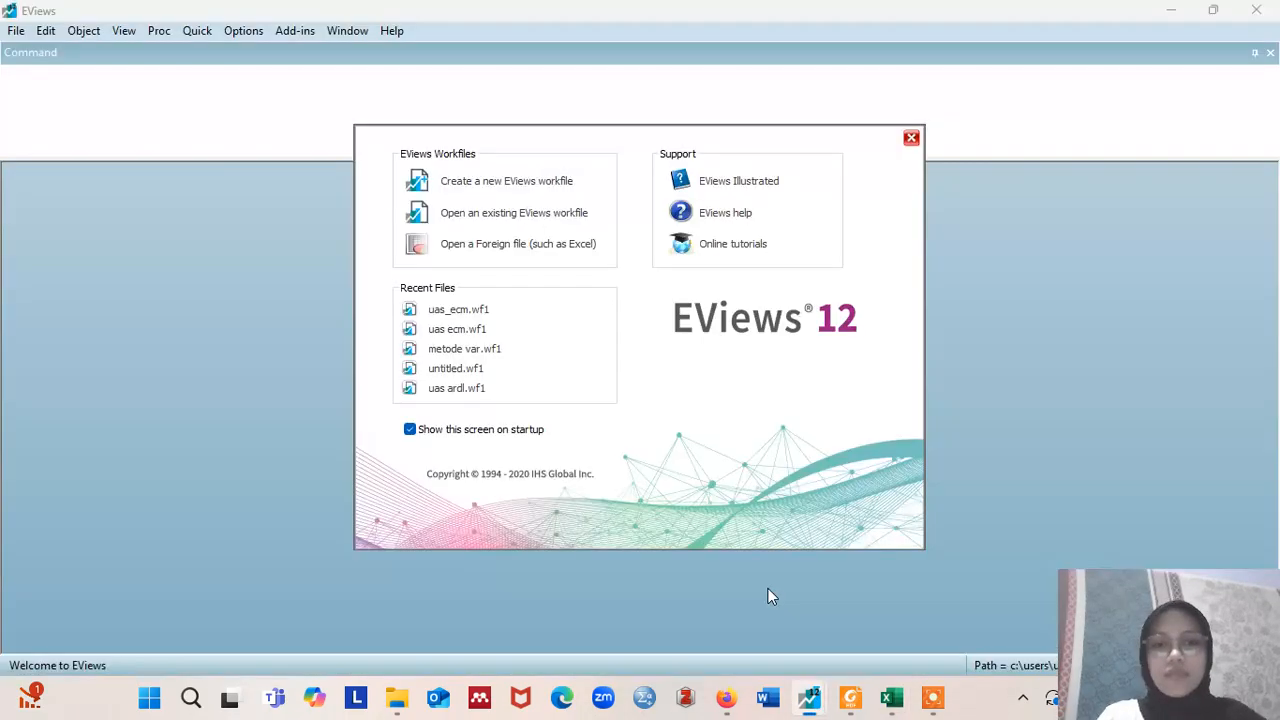
Step: Create a new dated workfile with monthly frequency, start date 2019 and end date 2023
left_click(523, 184)
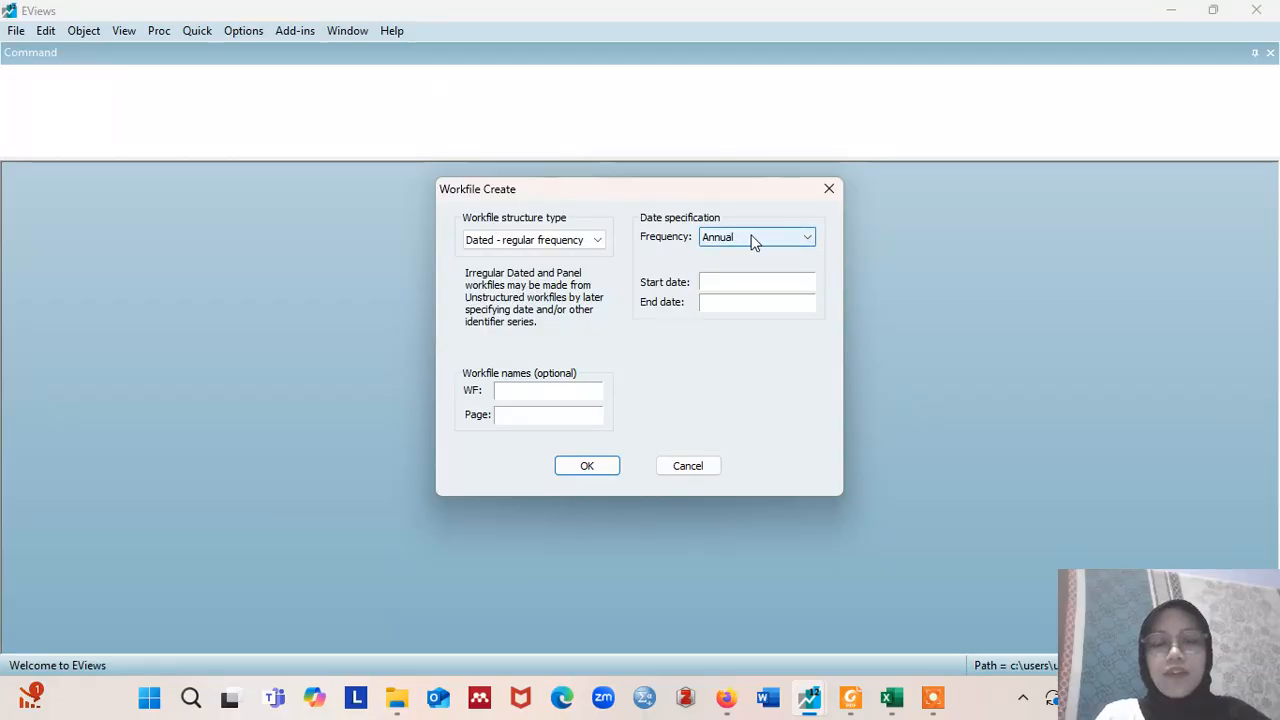
left_click(750, 240)
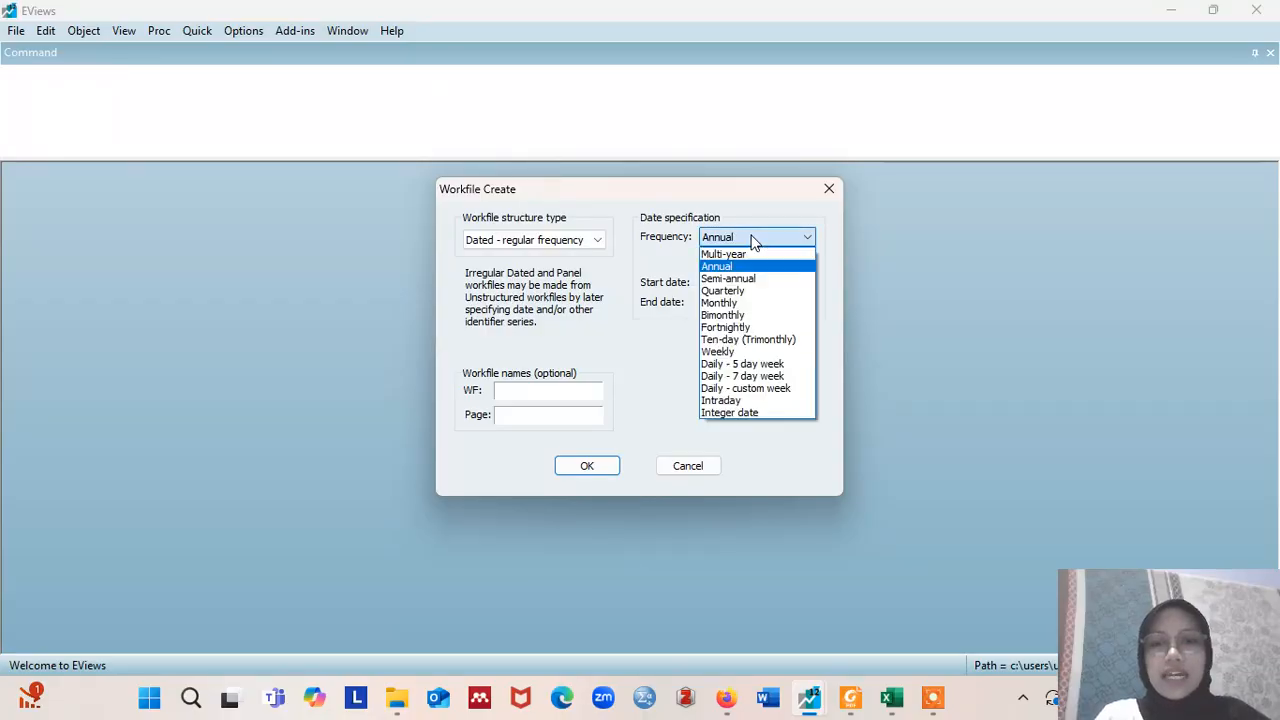
left_click(738, 302)
left_click(717, 281)
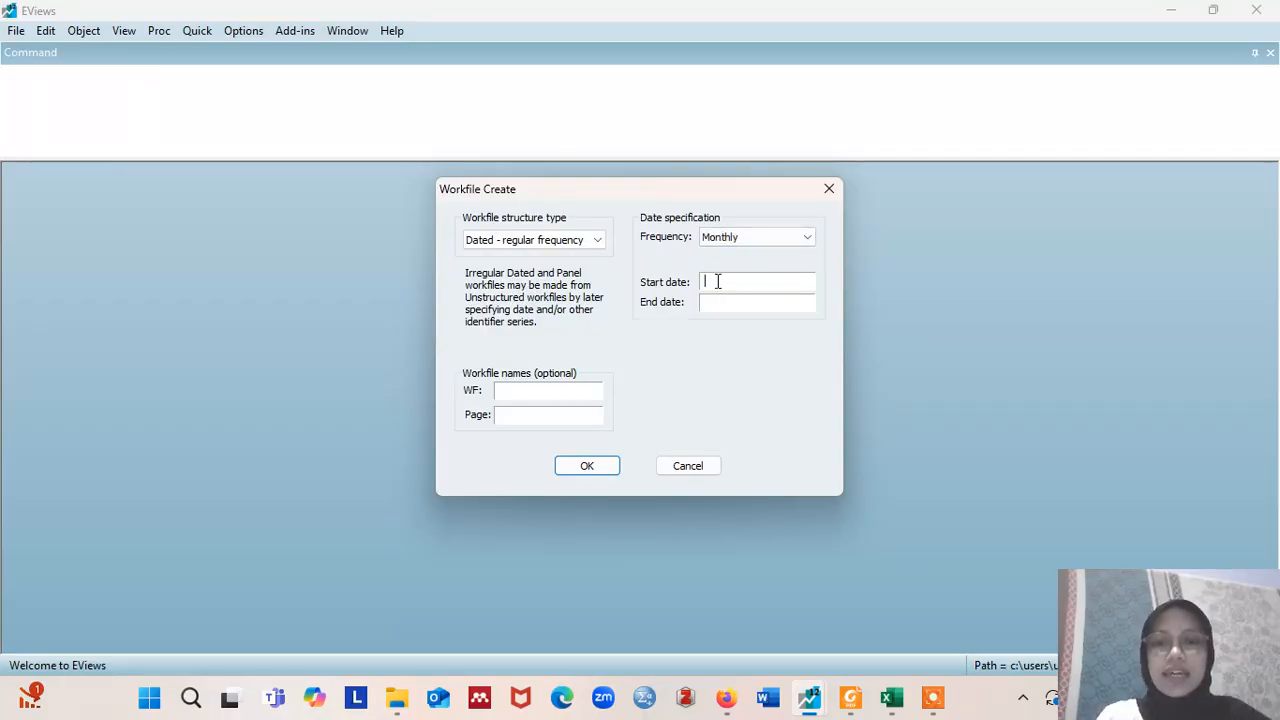
type("2019")
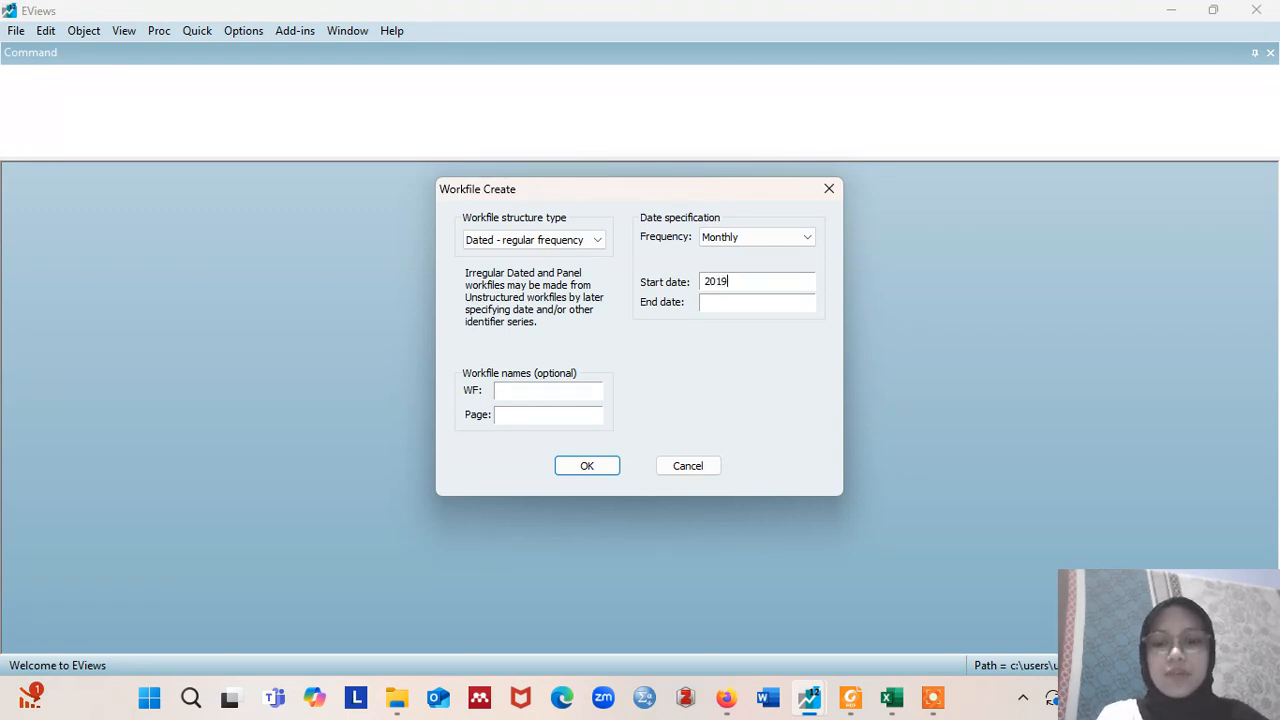
type("2023")
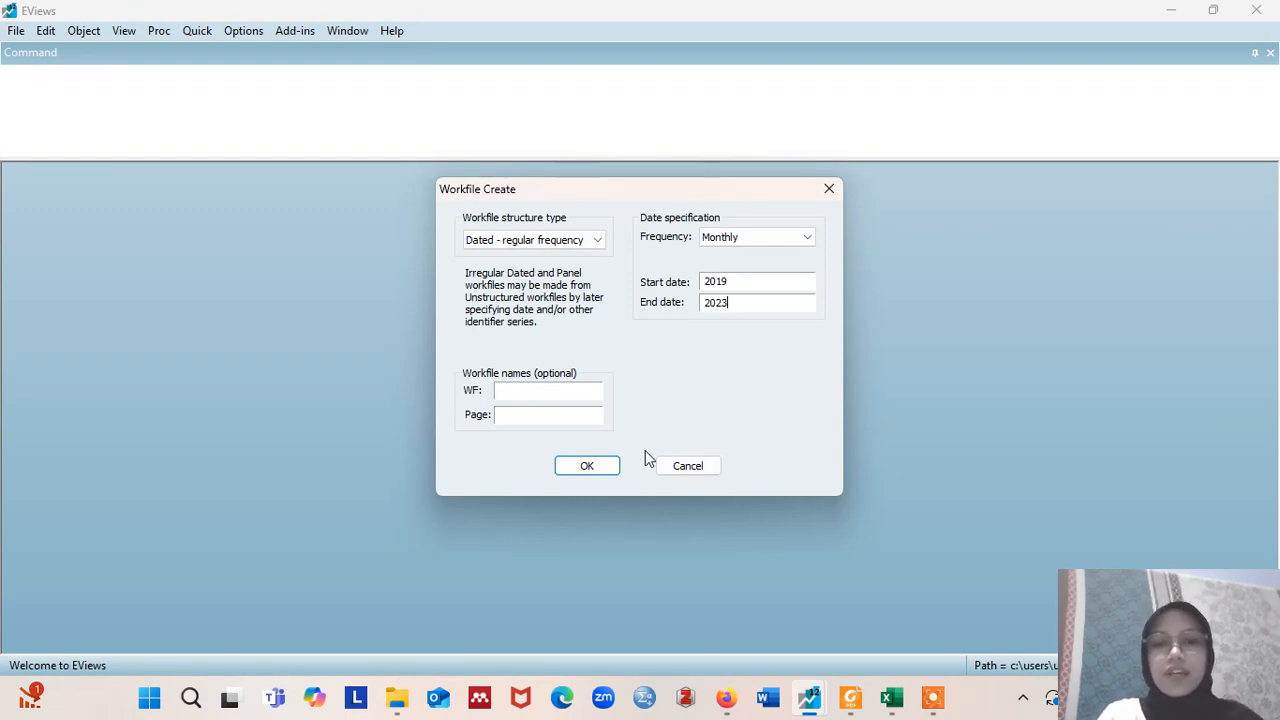
left_click(589, 466)
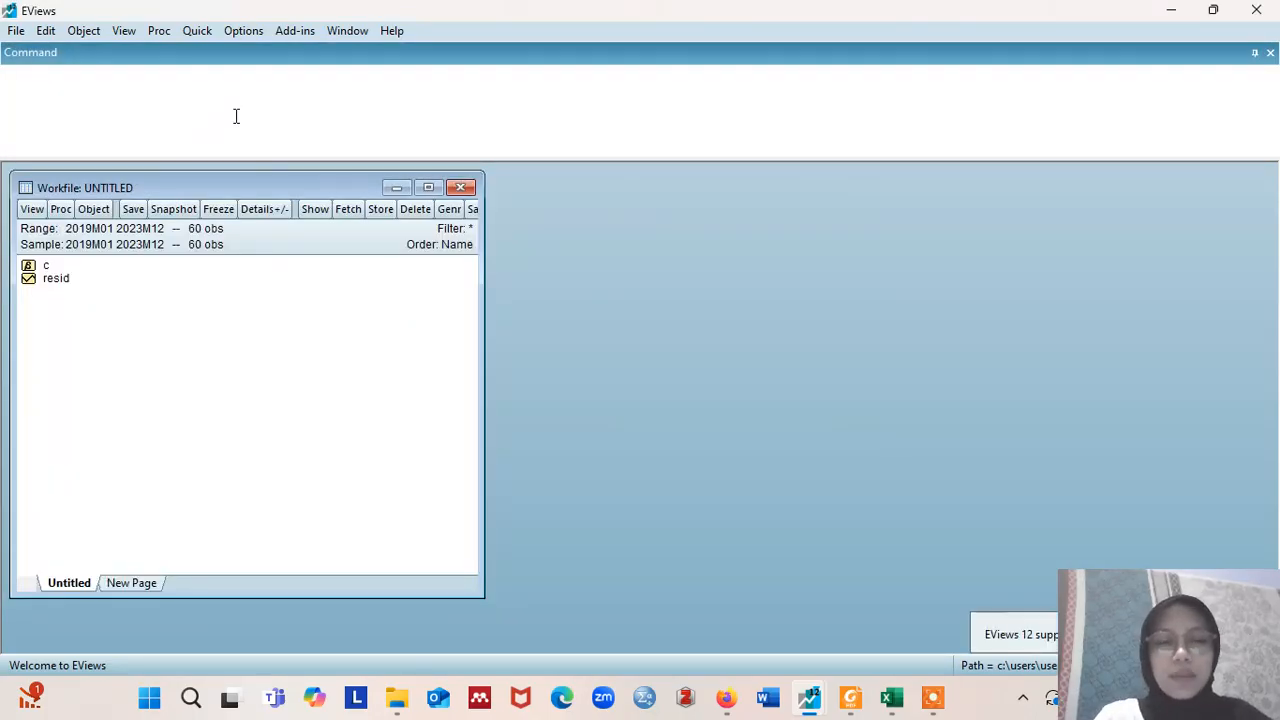
Step: Paste the copied ROA, CAR and BOPO data with headers into a new empty group, and move its window clear of the workfile
left_click(197, 34)
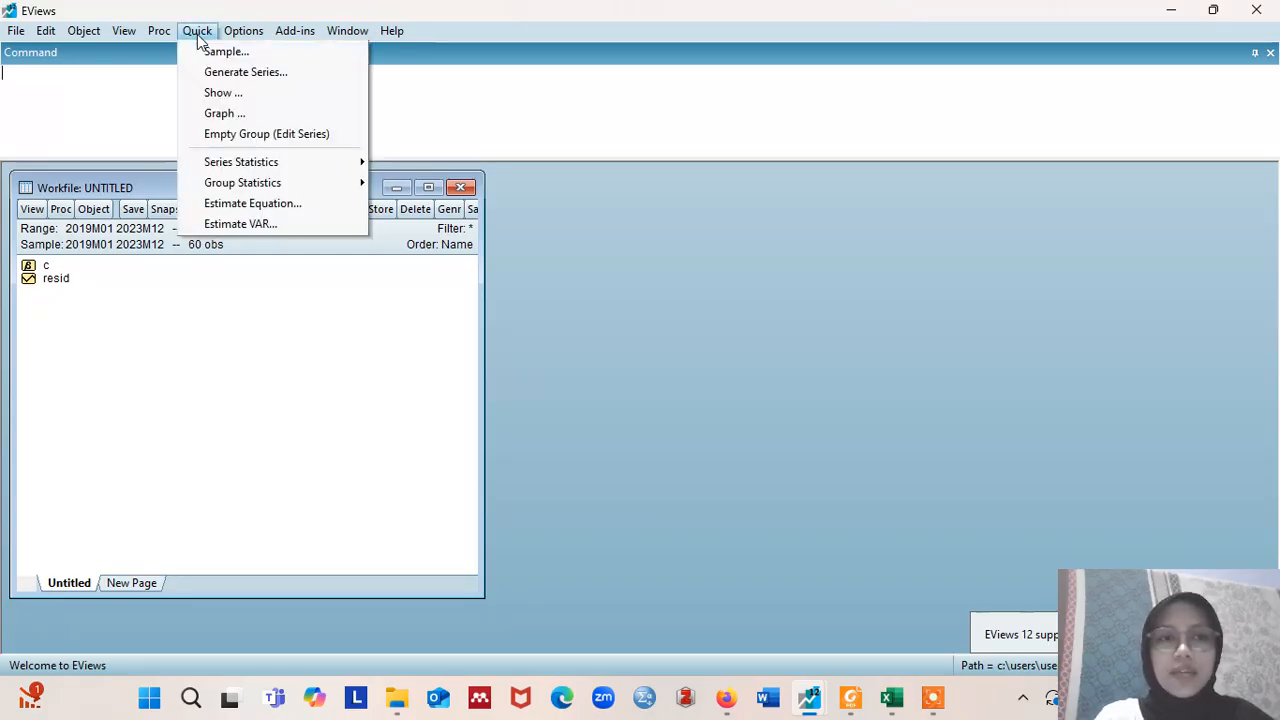
left_click(228, 133)
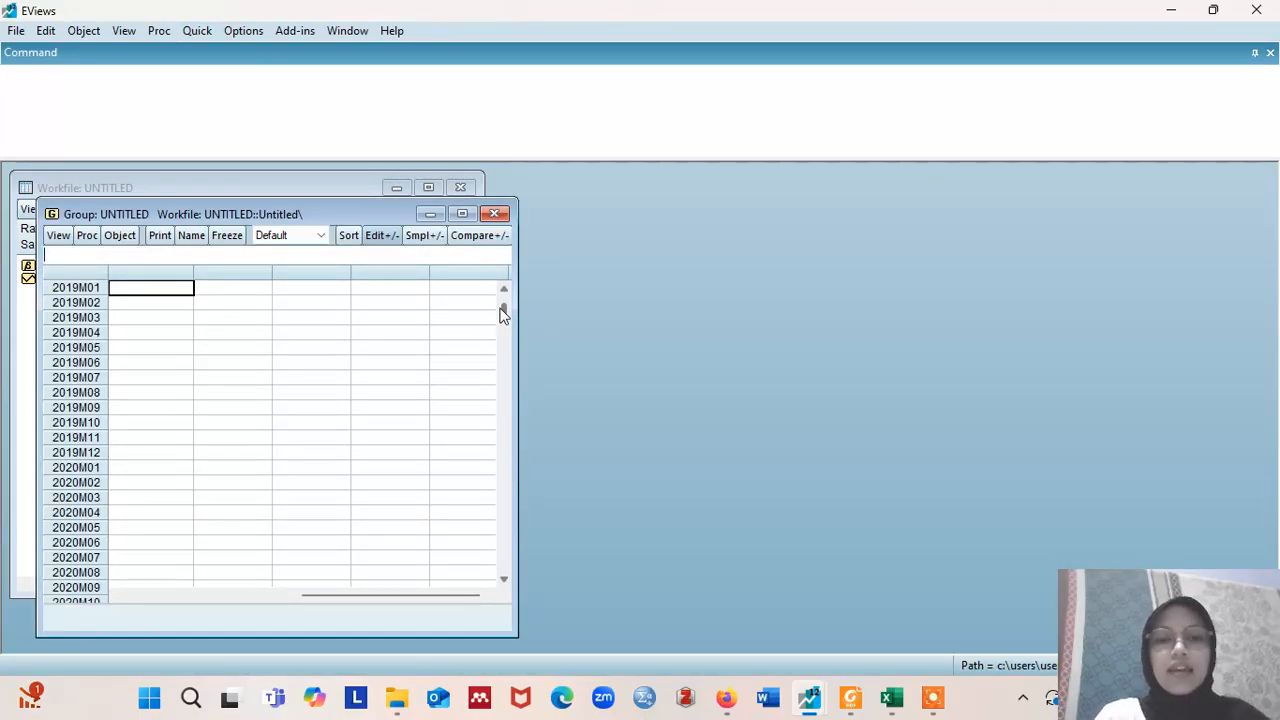
scroll(503, 314, "up", 1)
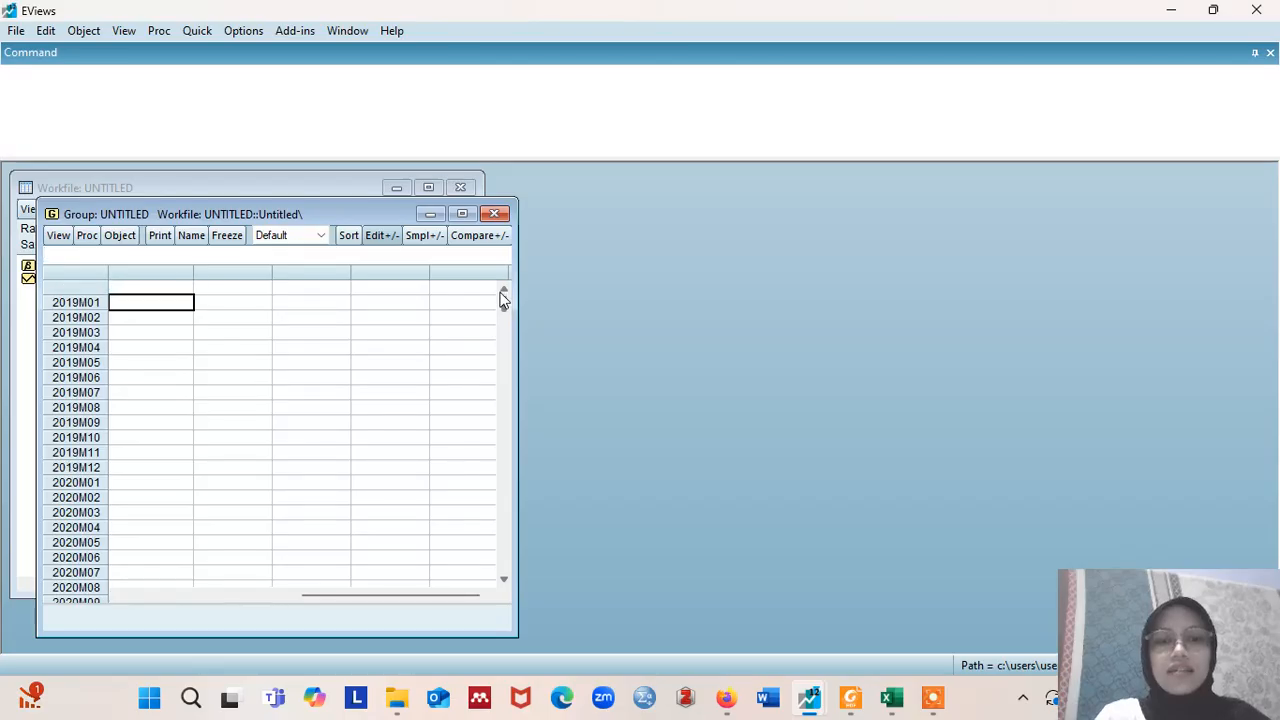
left_click(160, 291)
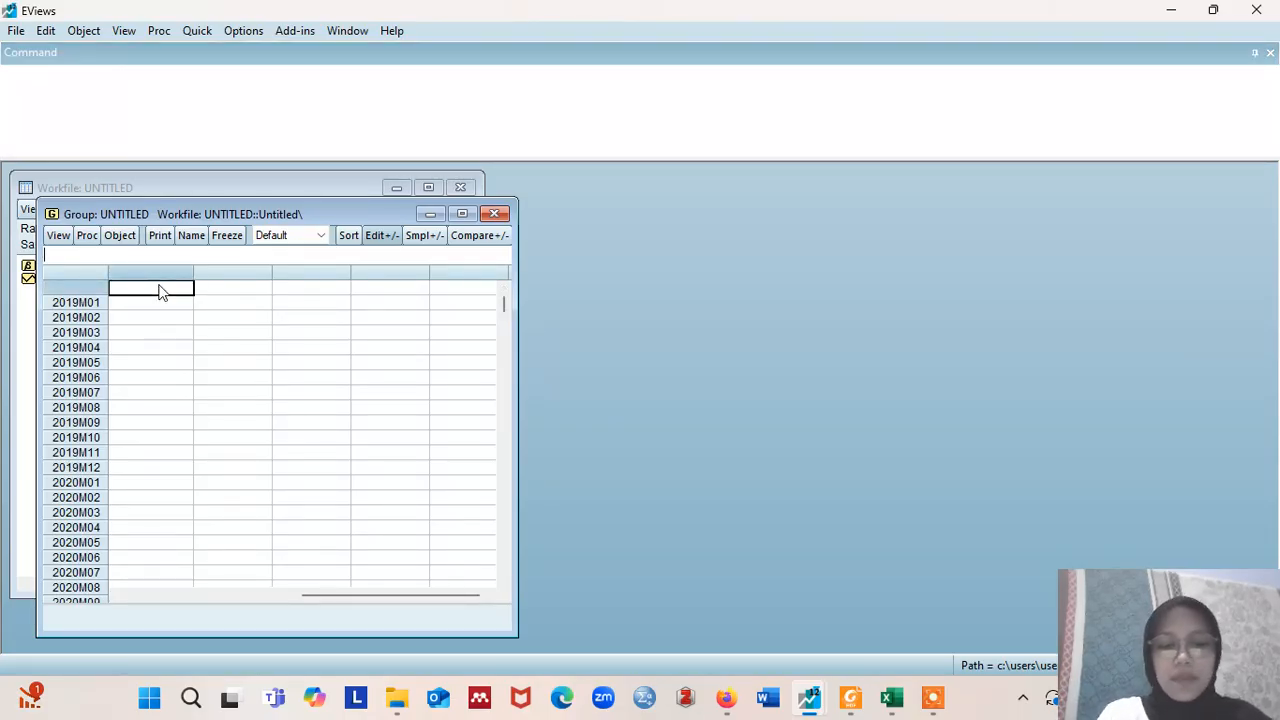
key("ctrl+v")
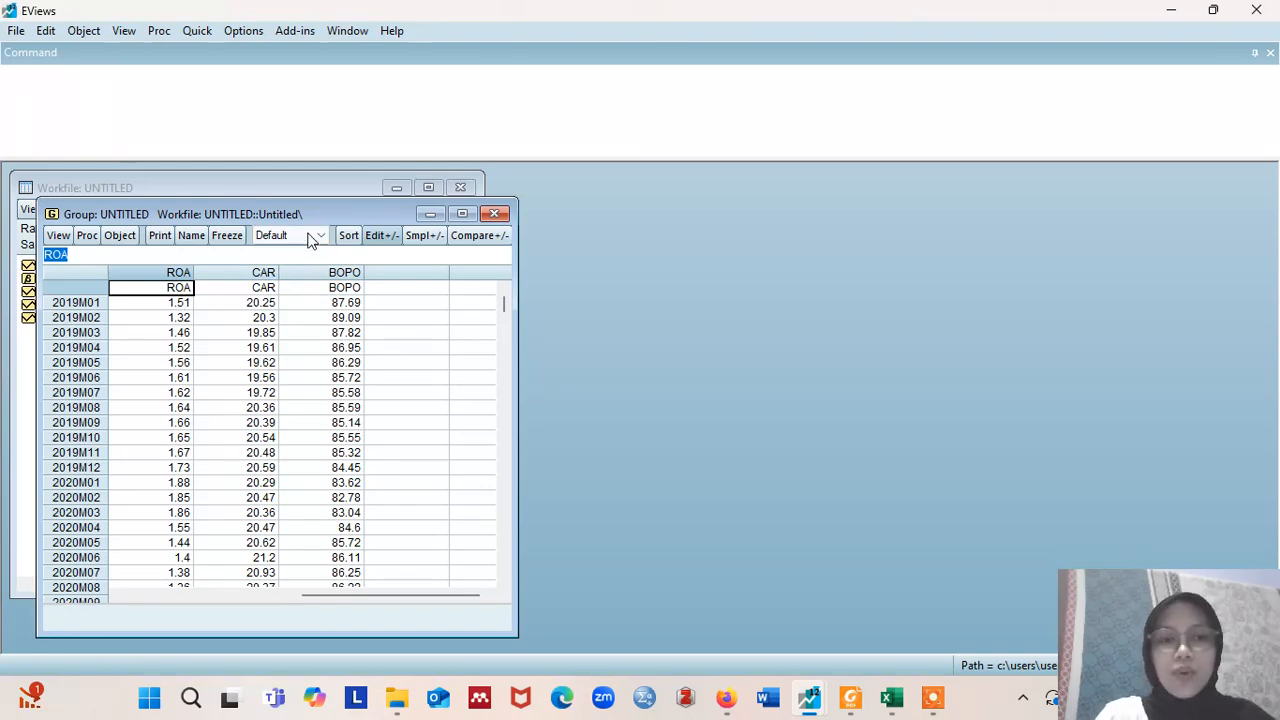
left_click_drag(398, 201, 719, 194)
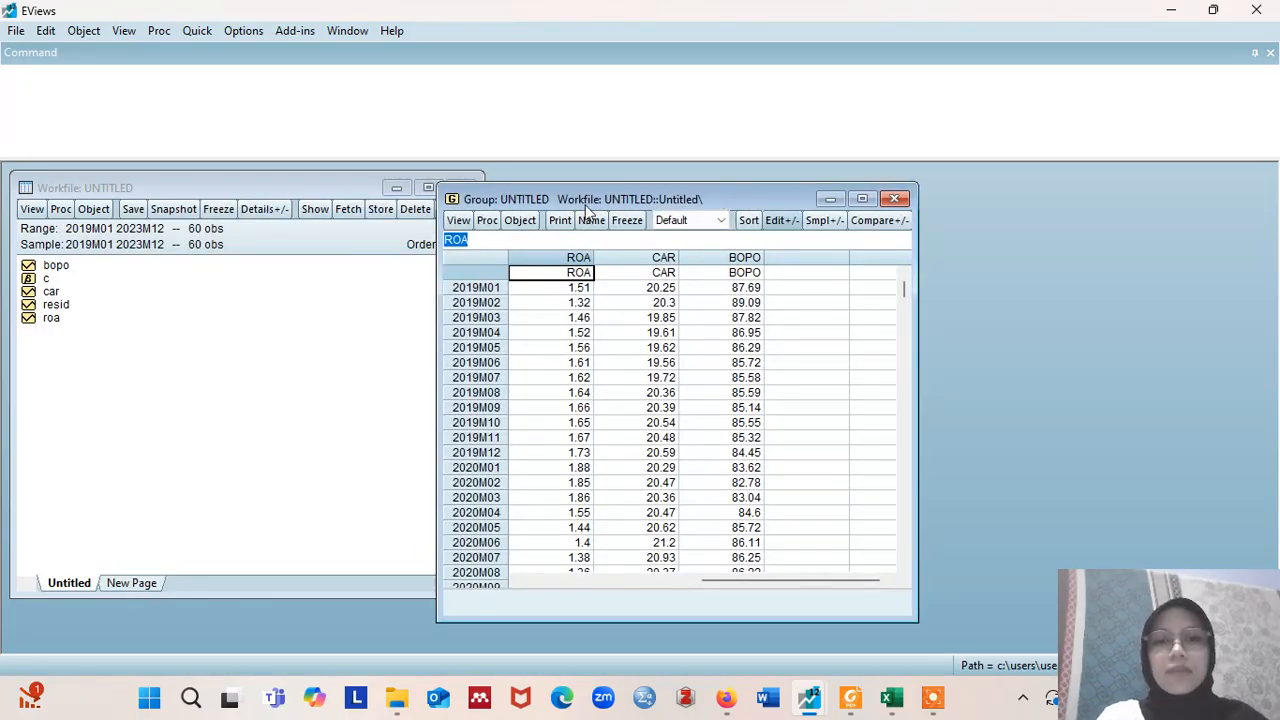
Step: Show the common-sample descriptive statistics for the ROA, CAR and BOPO group
left_click(457, 219)
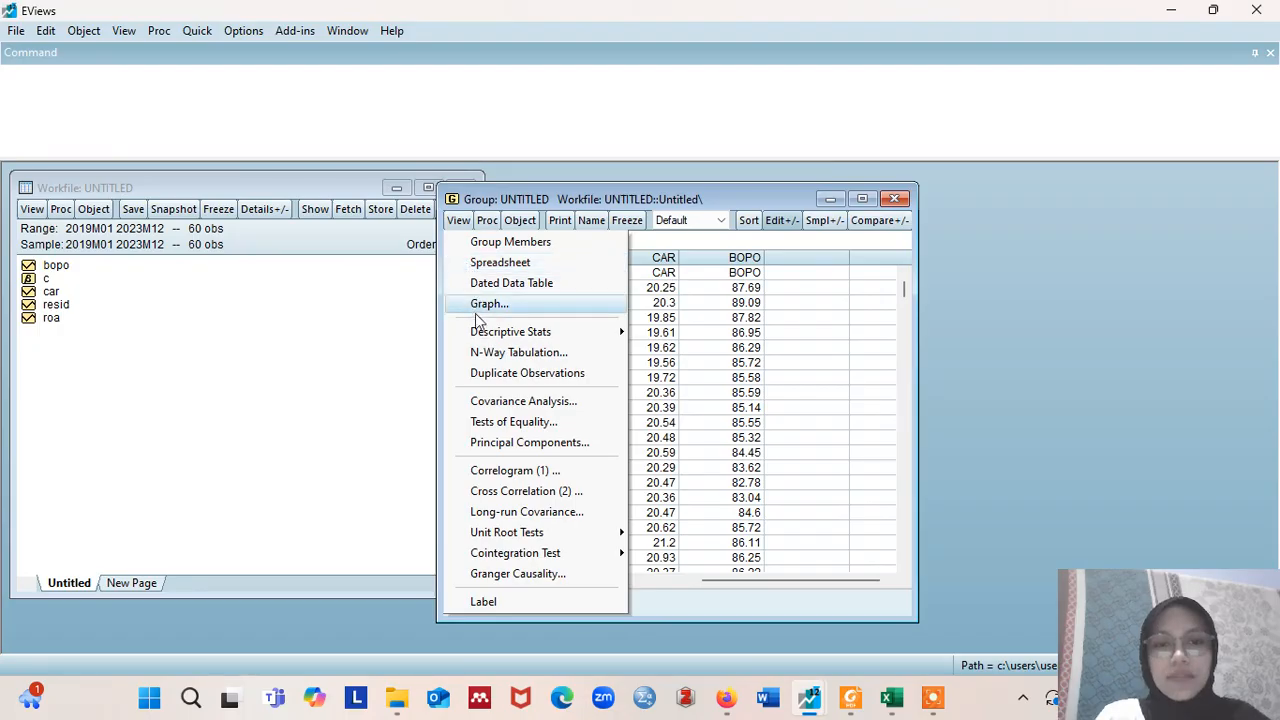
mouse_move(480, 333)
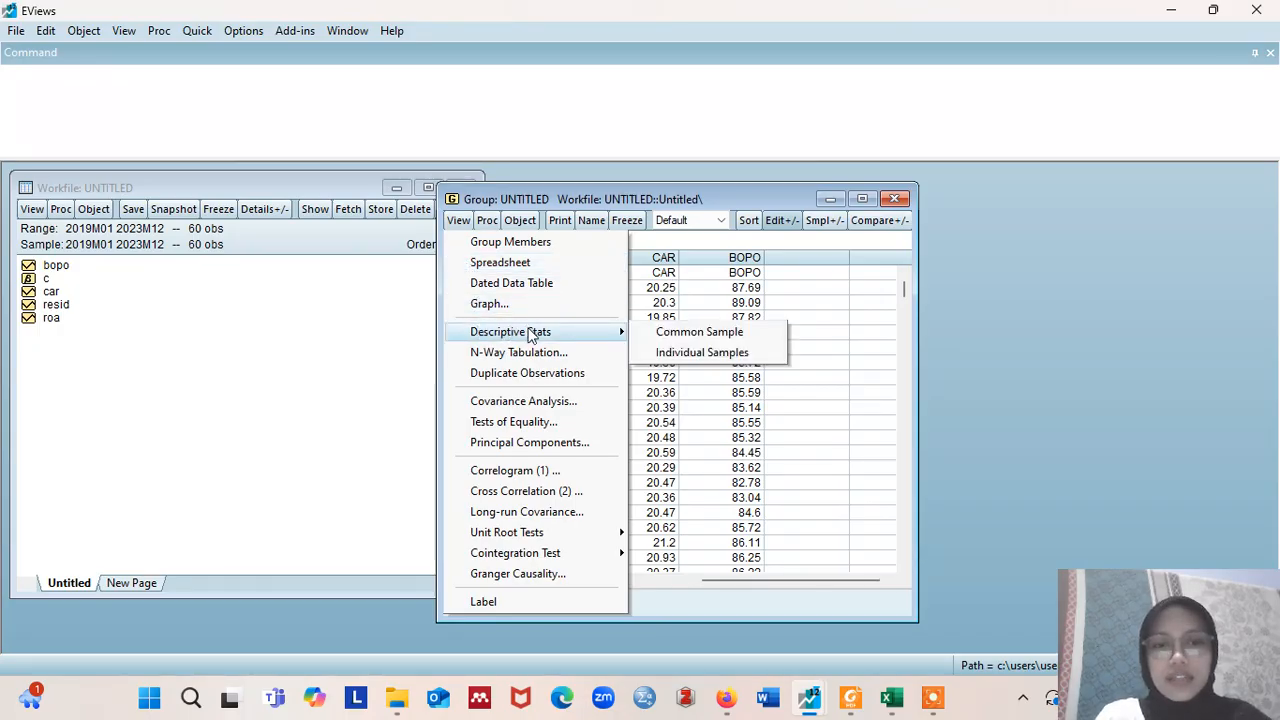
left_click(674, 334)
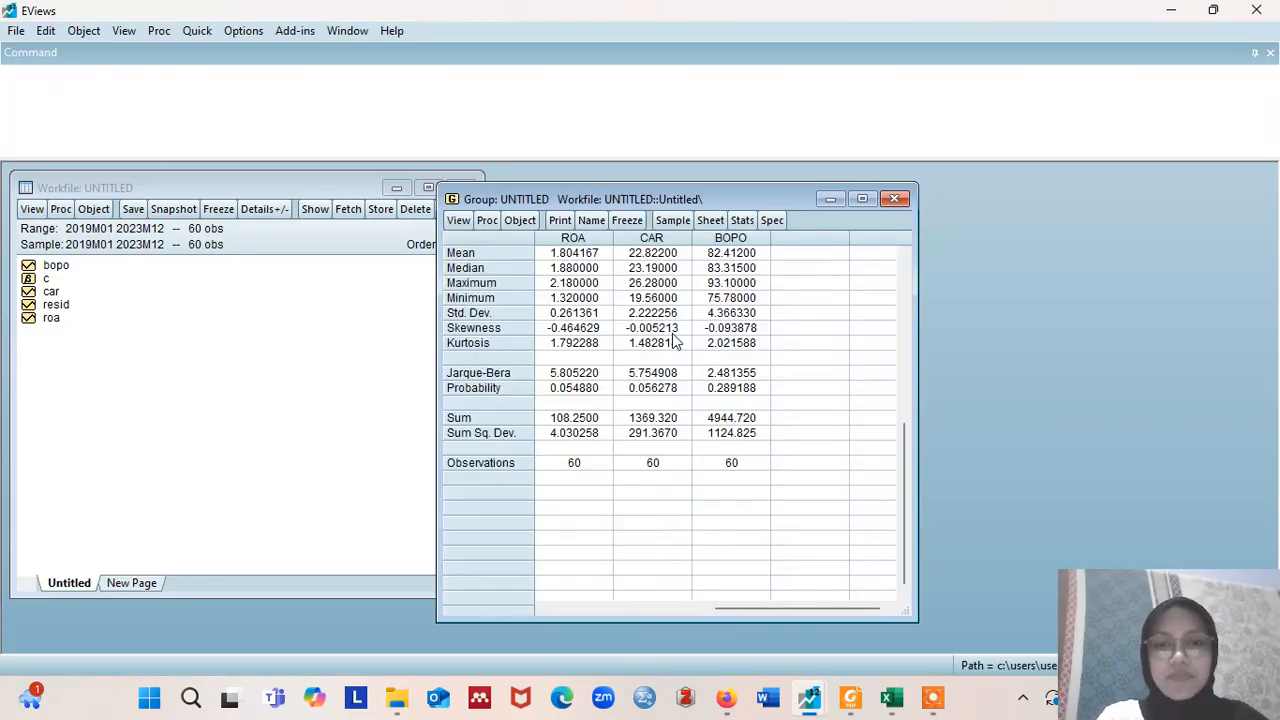
Step: Freeze the descriptive statistics as a table and name it _1_DESKRIPTIF
left_click(627, 220)
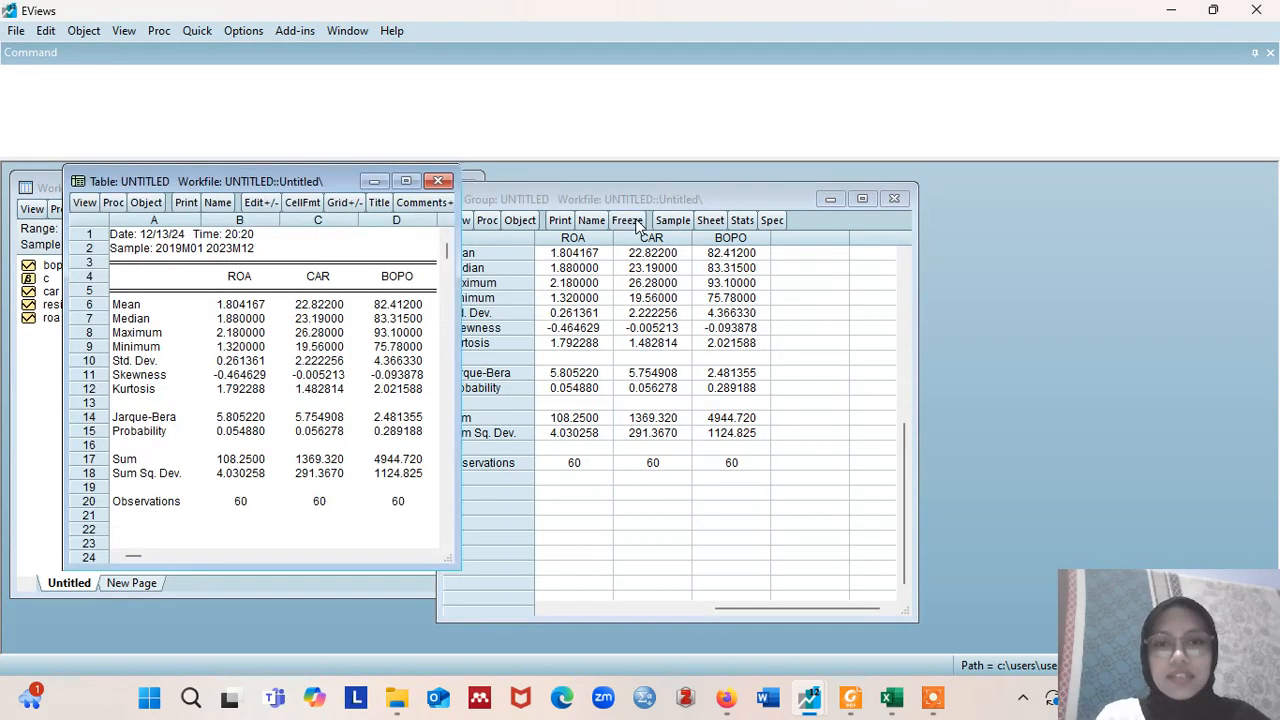
left_click(226, 204)
type("_1_DES")
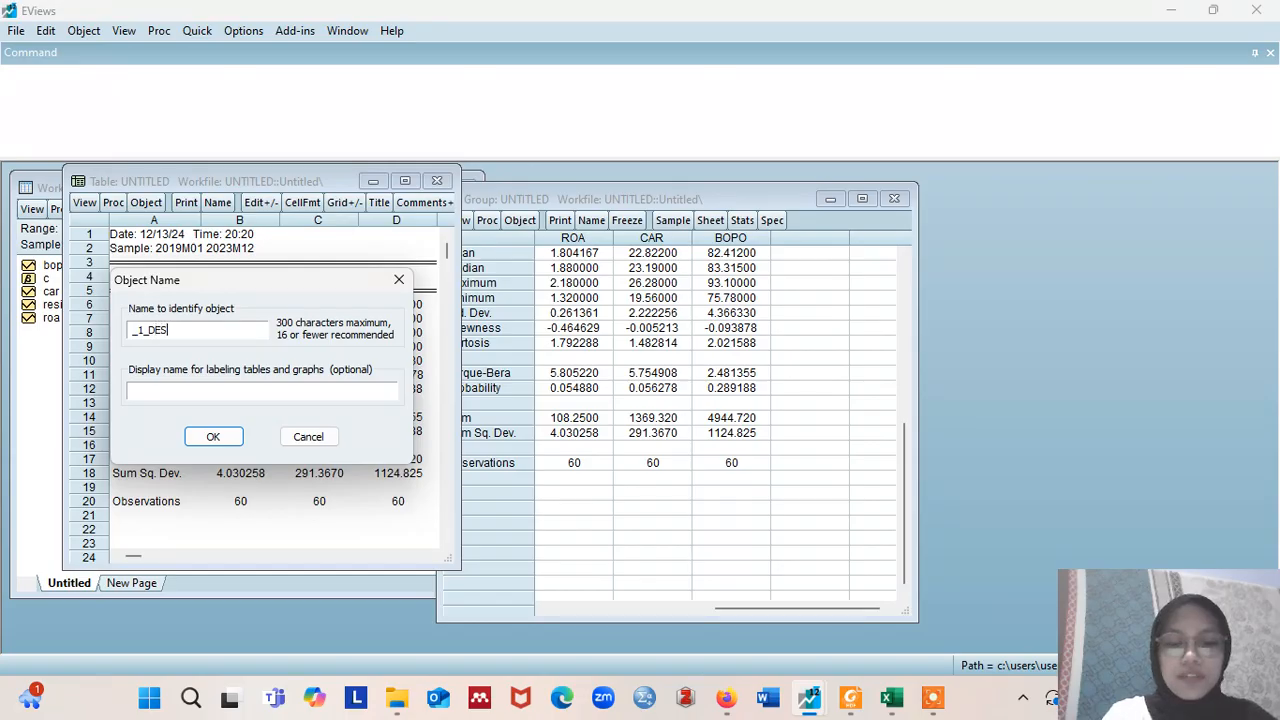
type("KRIPT")
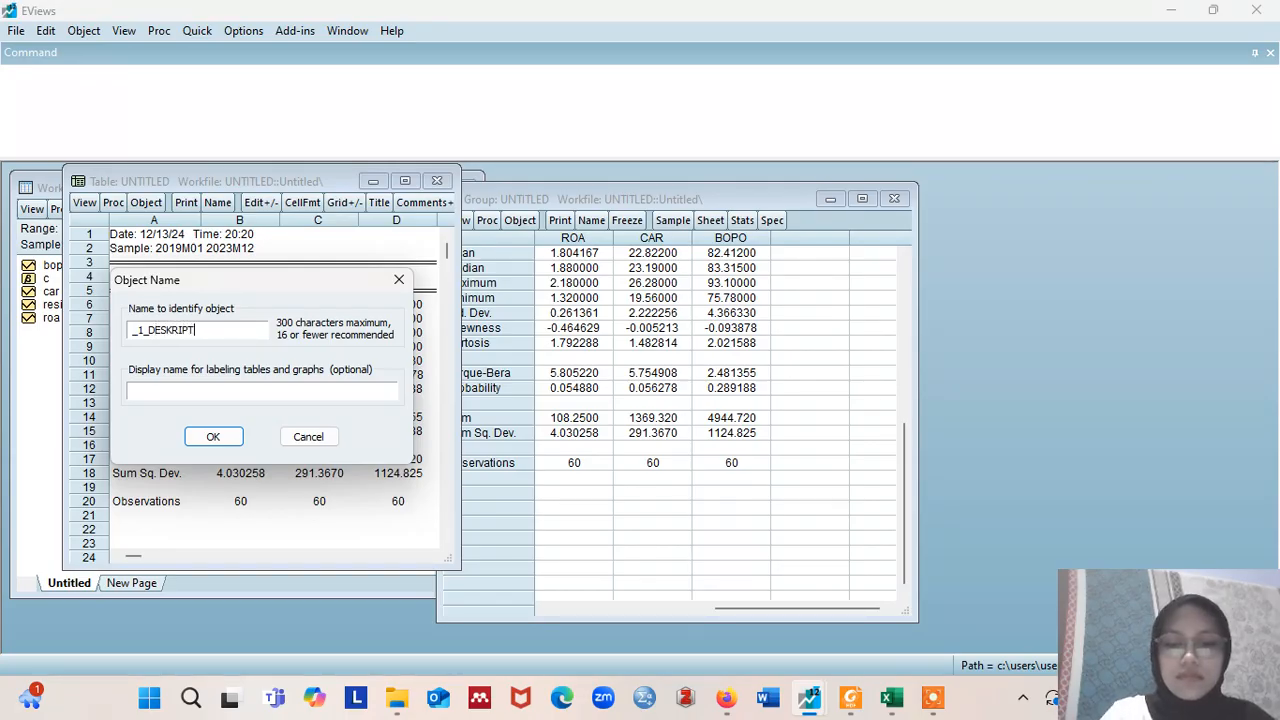
type("IF")
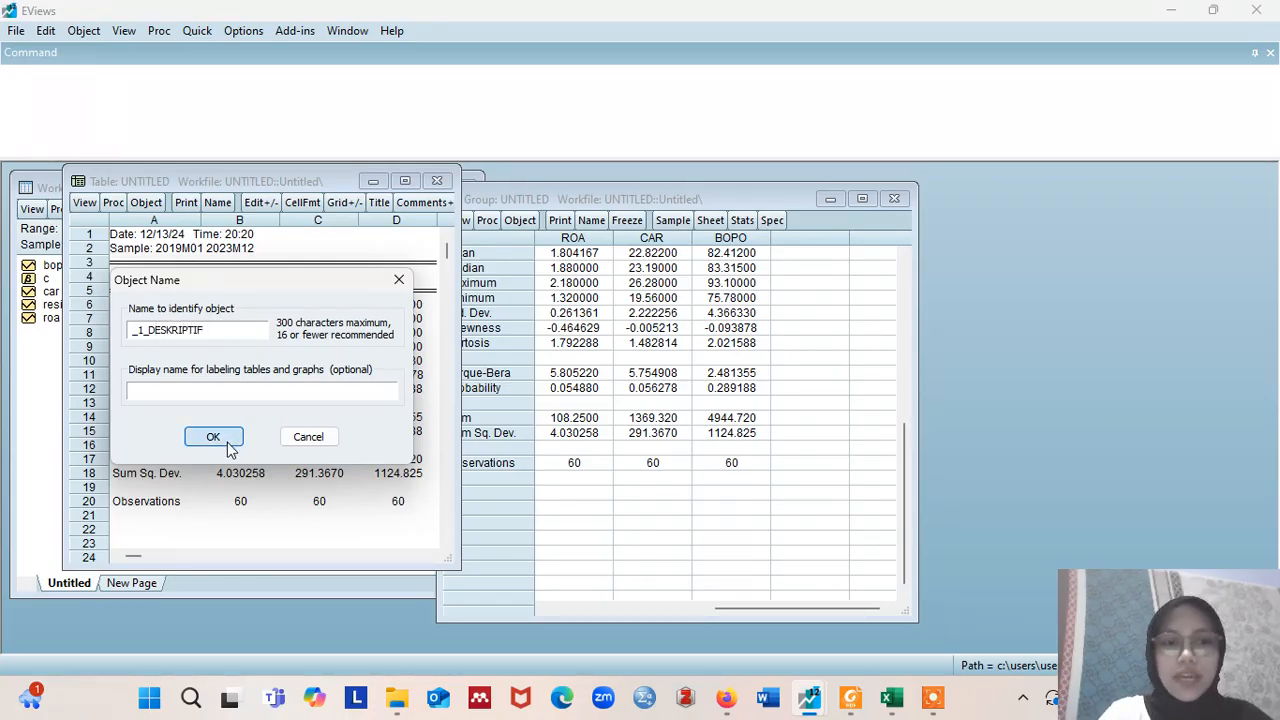
left_click(216, 437)
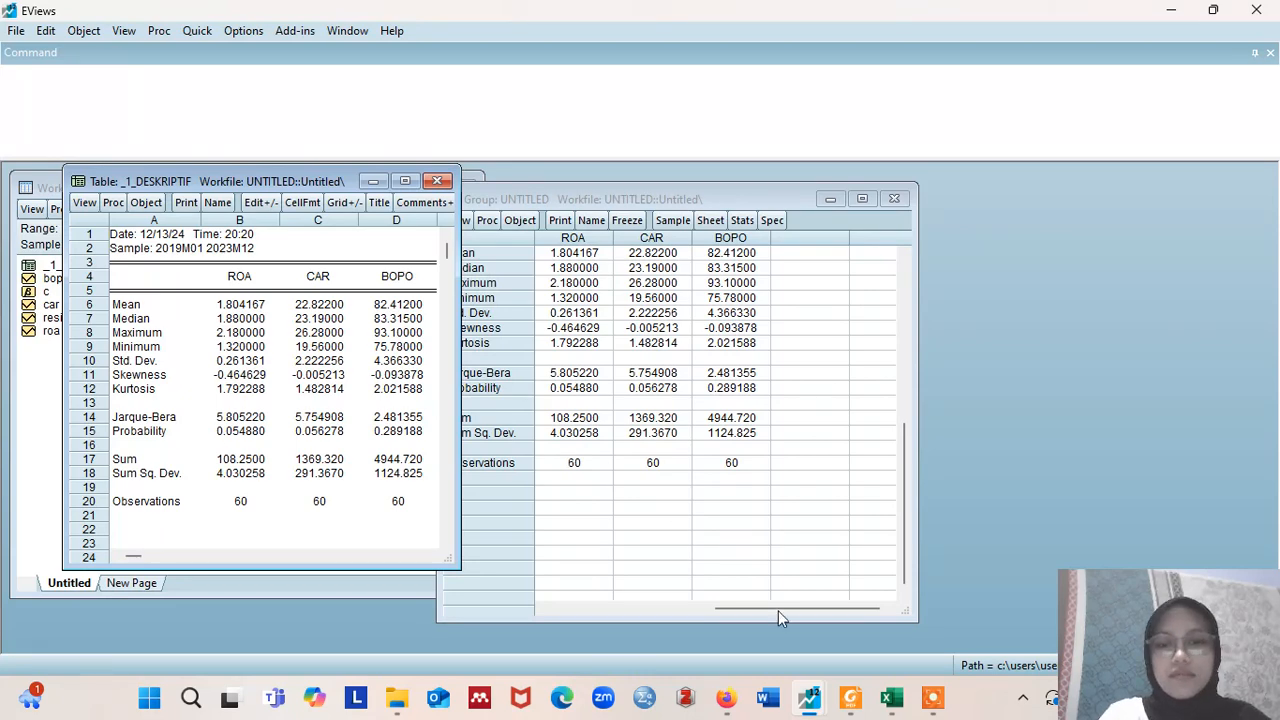
Step: Switch to Foxit Reader to review the descriptive testing slide on page 4, and return to EViews
mouse_move(850, 697)
left_click(854, 607)
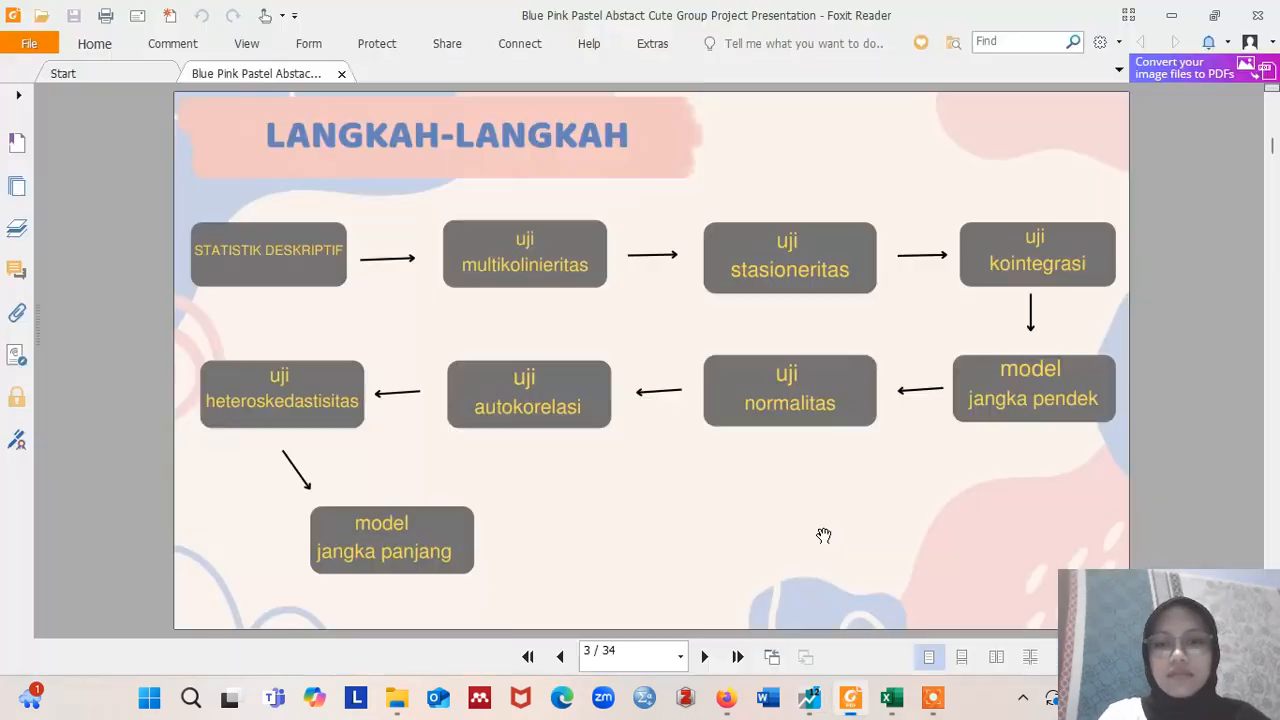
scroll(823, 536, "down", 3)
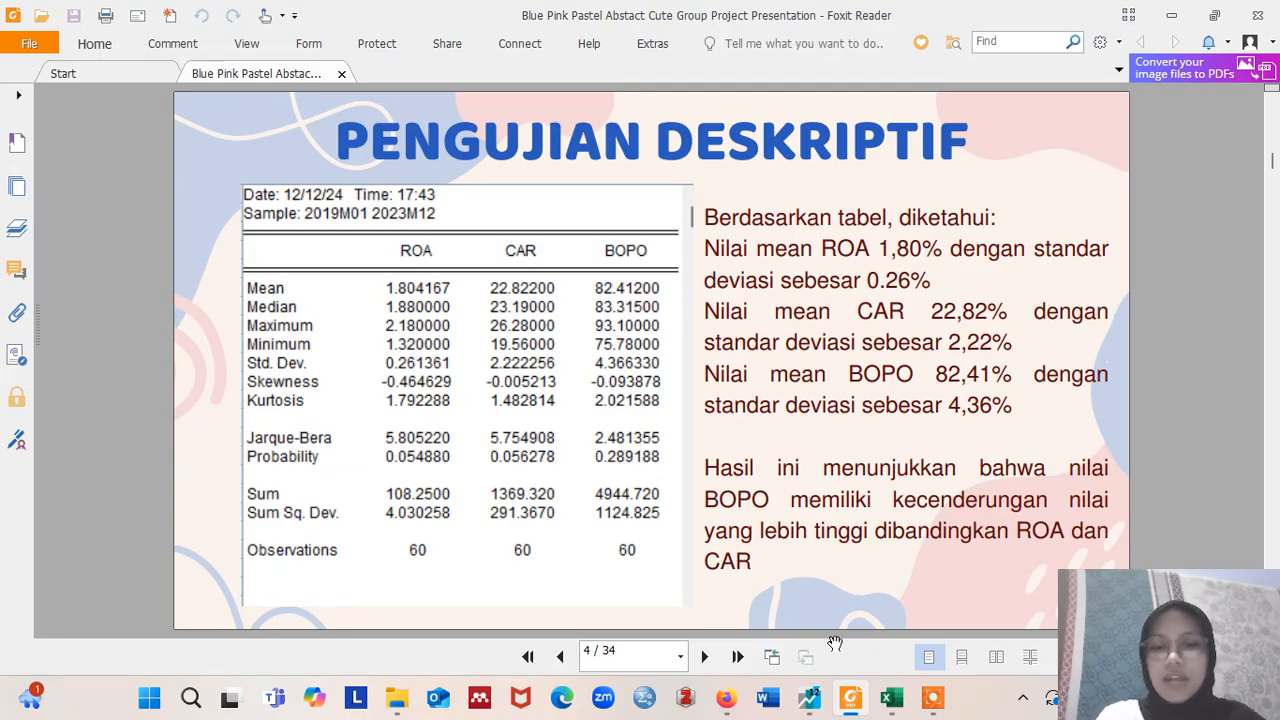
mouse_move(810, 696)
left_click(745, 620)
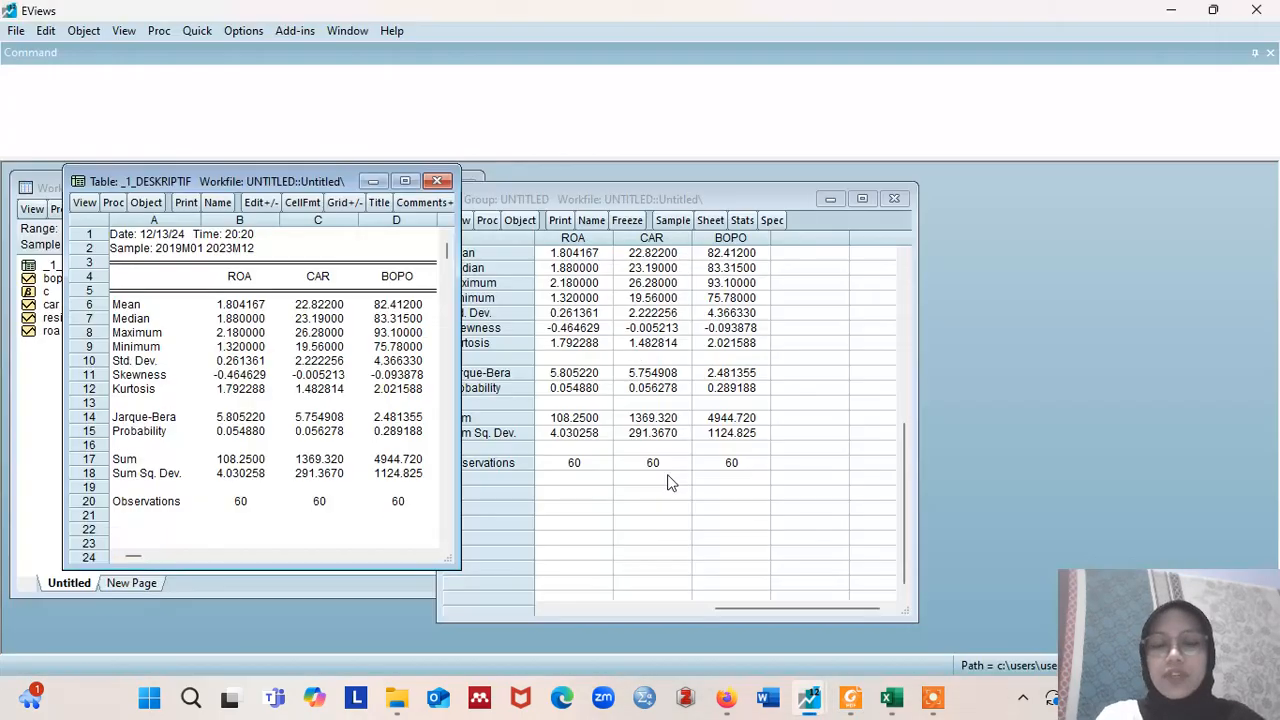
Step: Close the frozen statistics table and plot the group as a basic Line & Symbol graph of raw data in a single graph
left_click(438, 183)
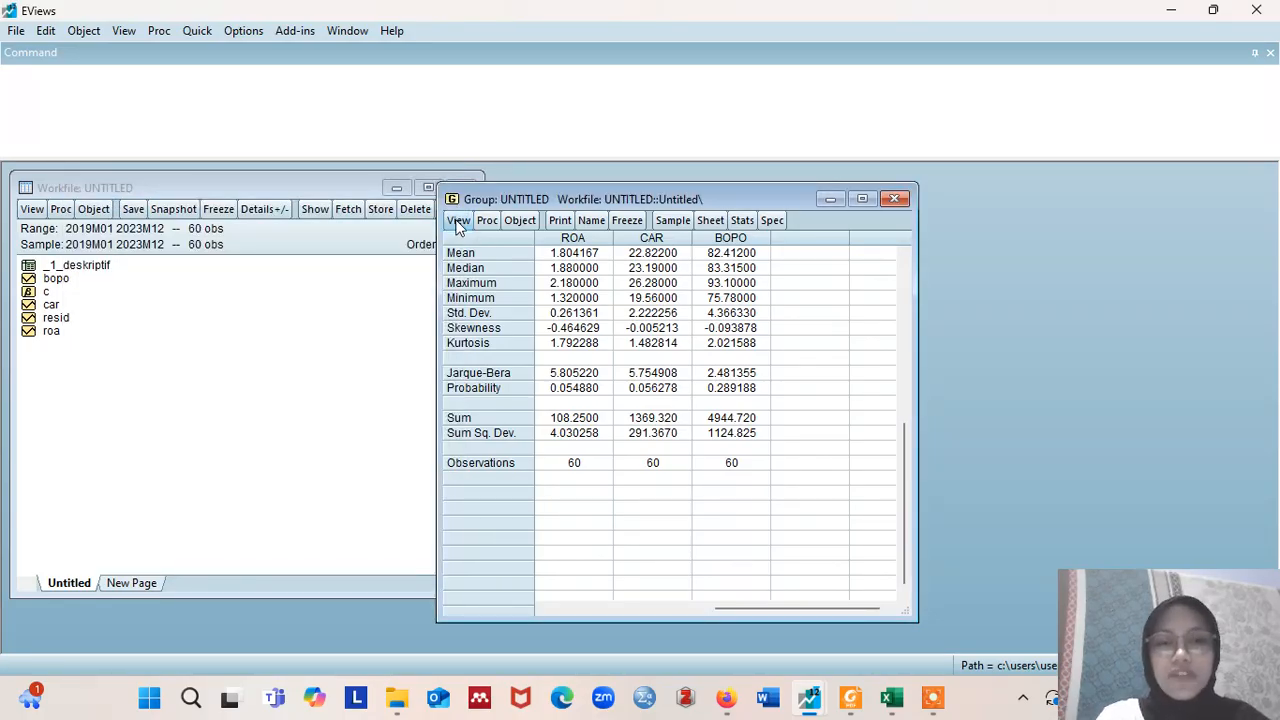
left_click(458, 222)
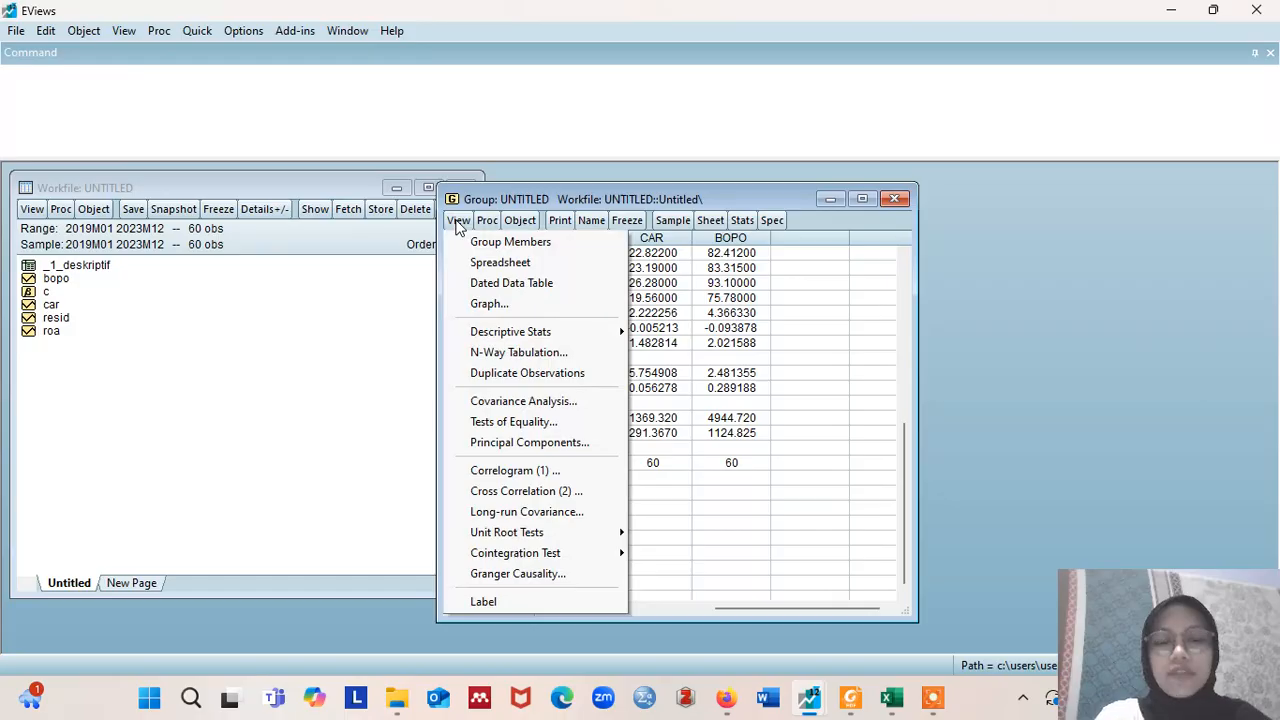
left_click(488, 305)
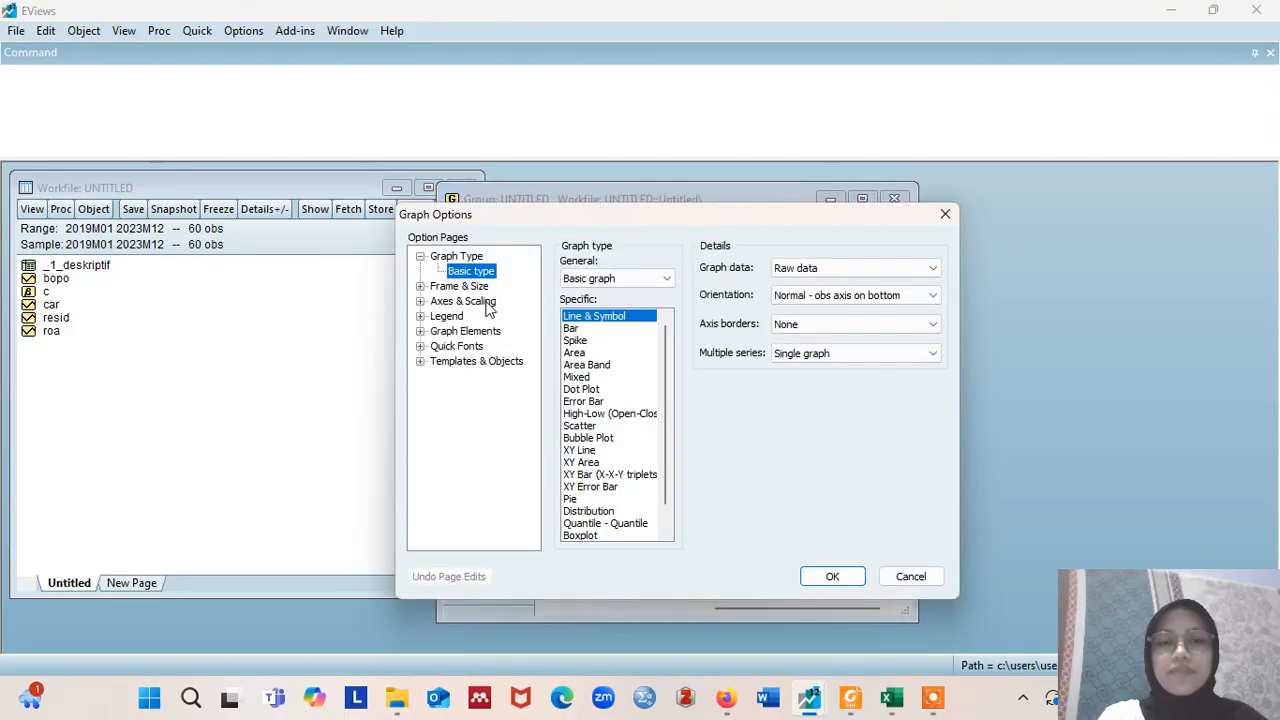
left_click(832, 577)
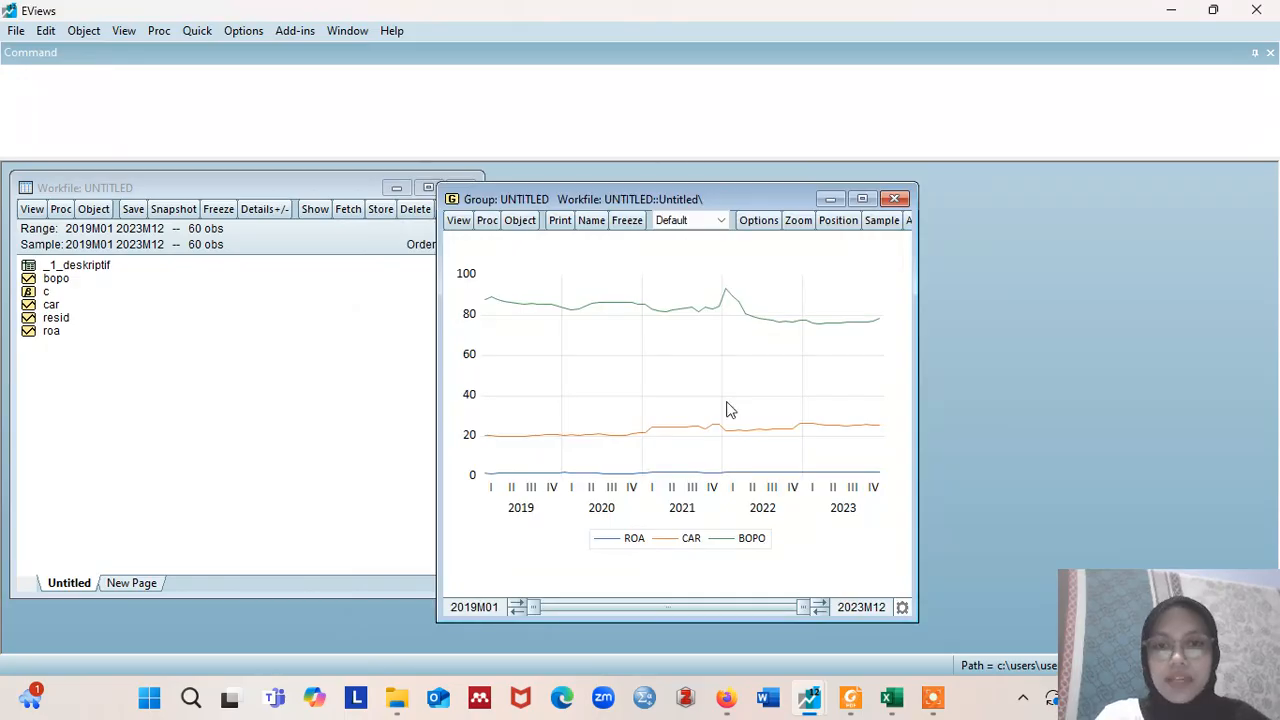
Step: Freeze the group's line graph with graph updating off and name it _GRAPH
left_click(625, 222)
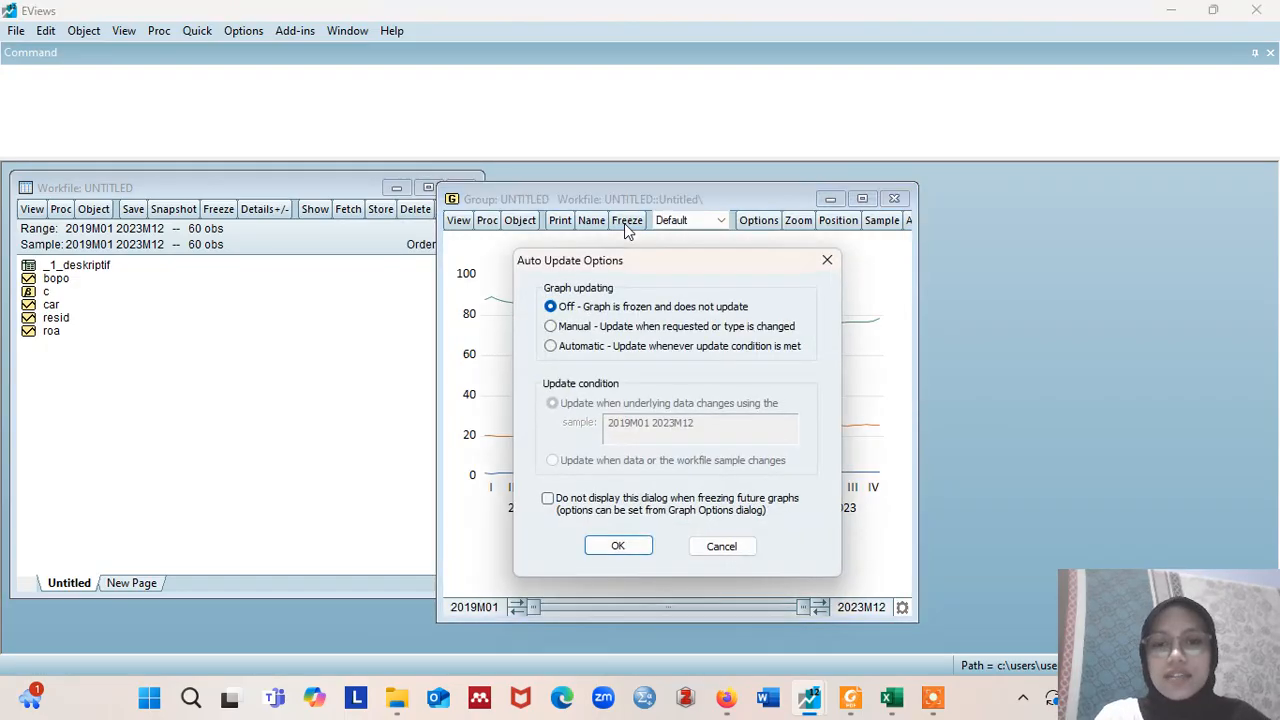
left_click(618, 546)
left_click(270, 203)
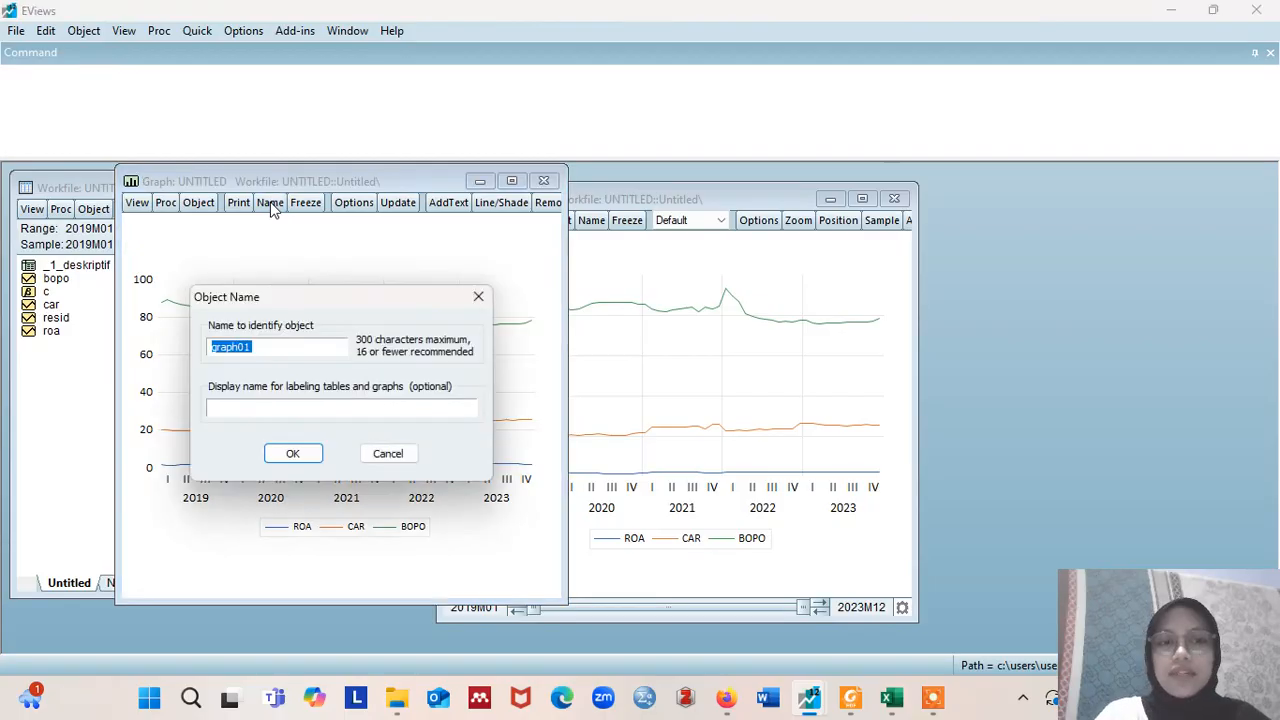
key("BackSpace")
type("_")
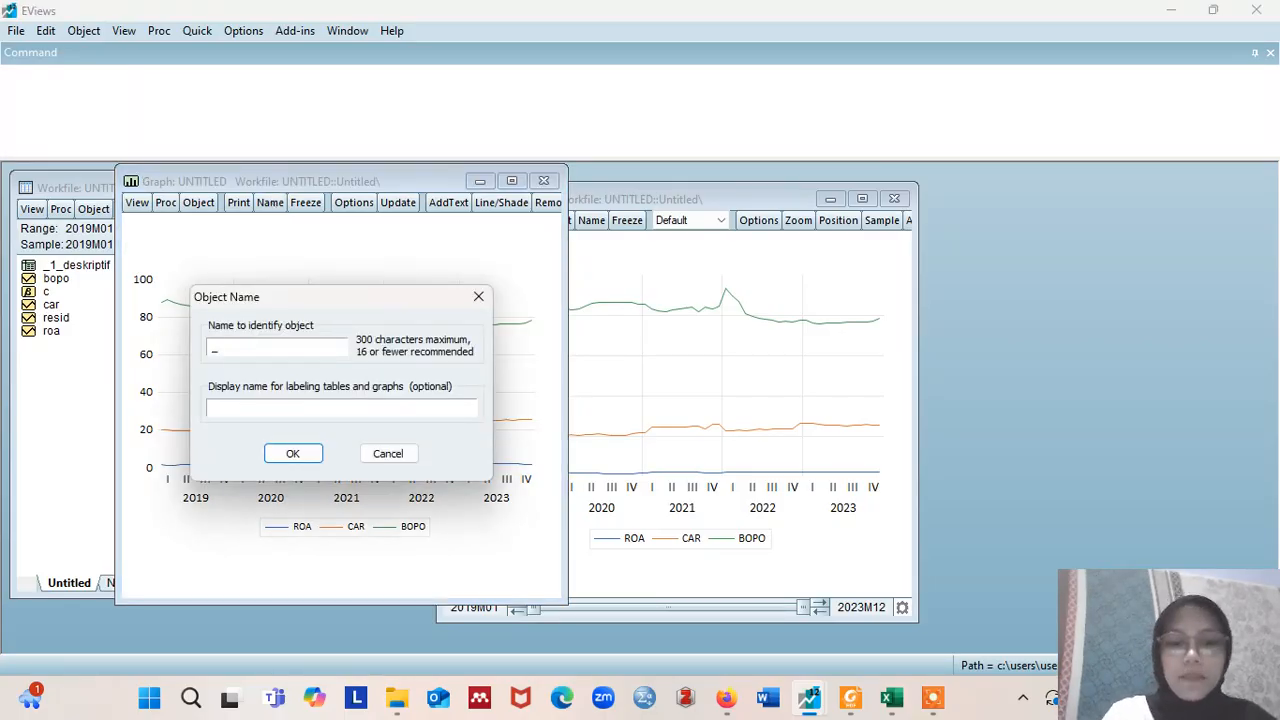
type("GRAPH")
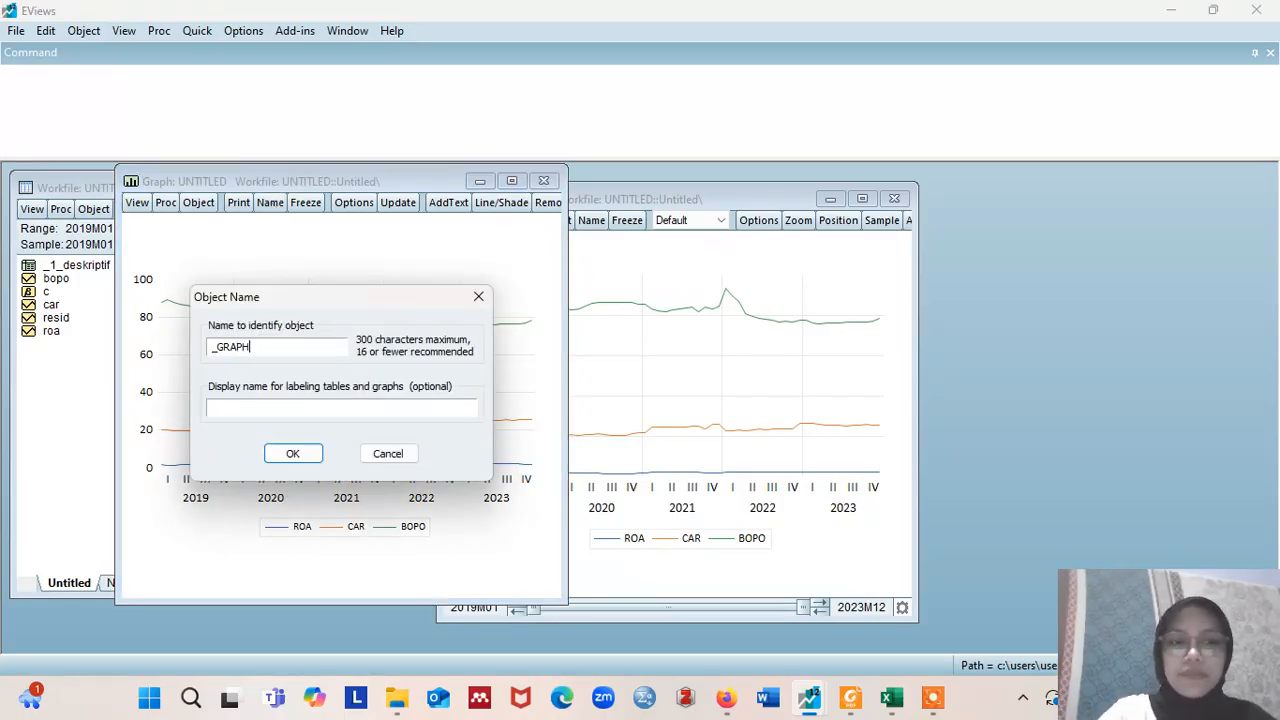
left_click(285, 456)
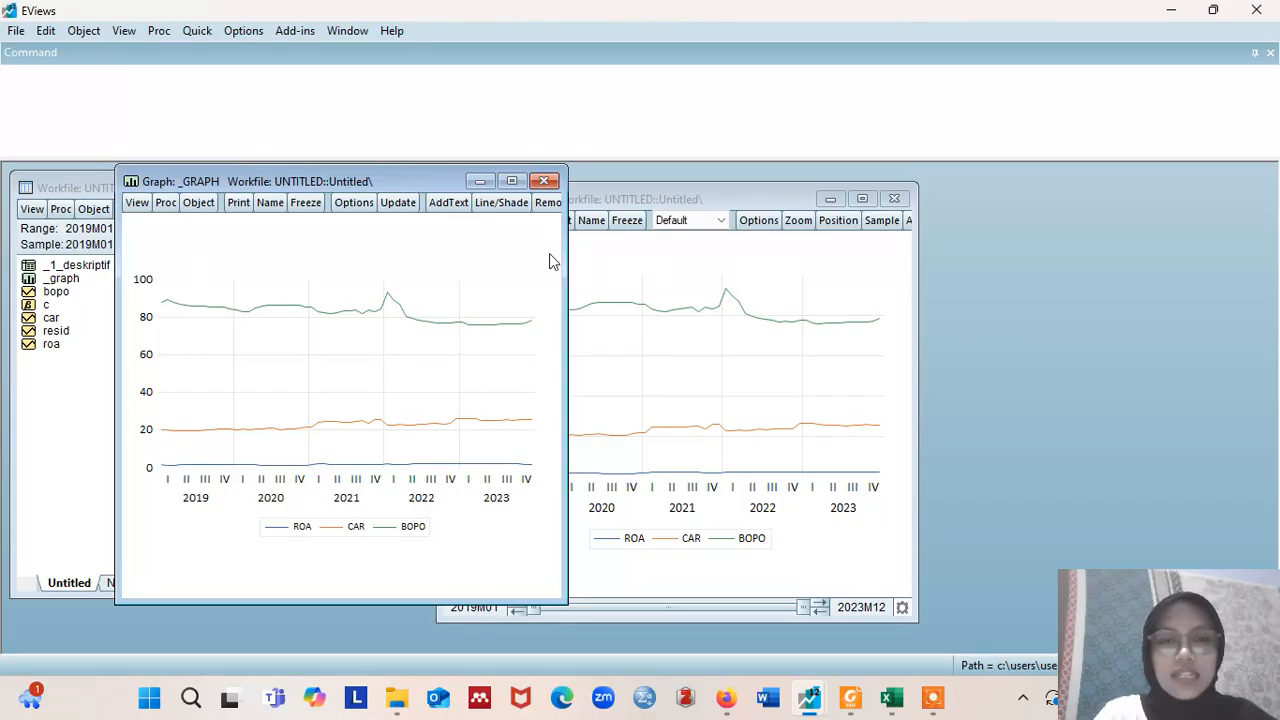
Step: Close the frozen graph and run a covariance analysis on the group with only Correlation reported in a Single table layout
left_click(544, 181)
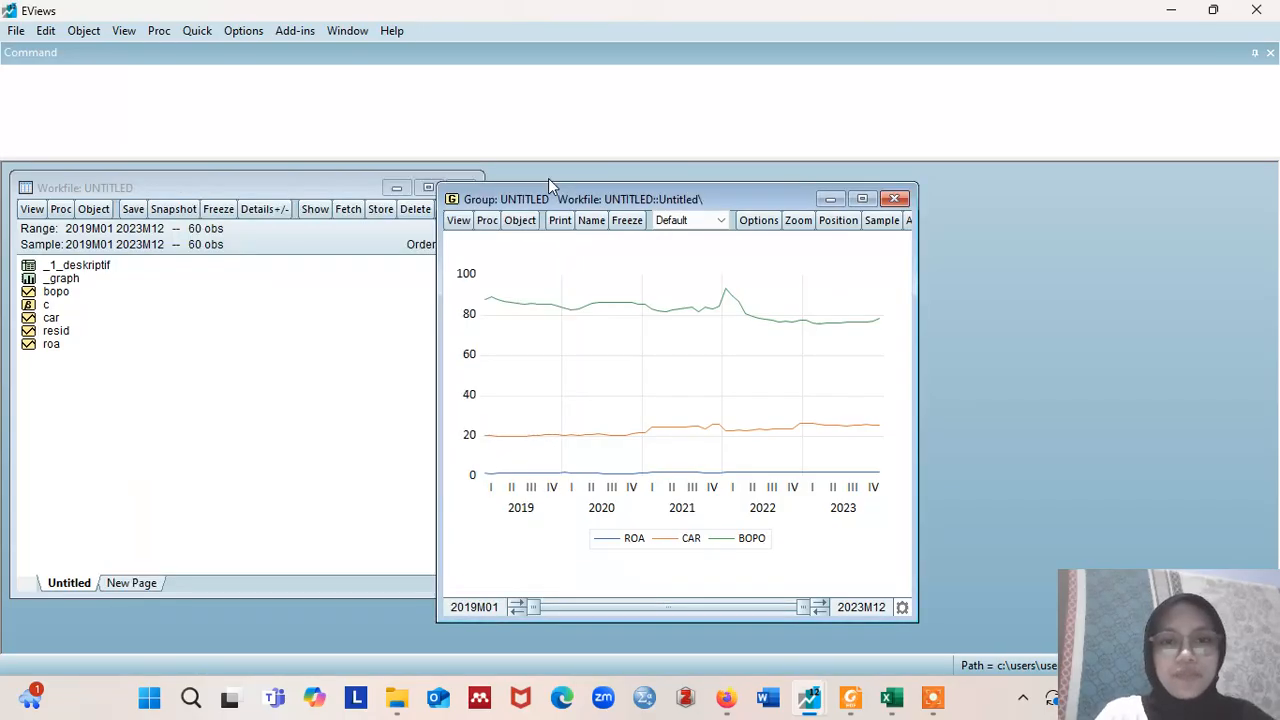
left_click(461, 220)
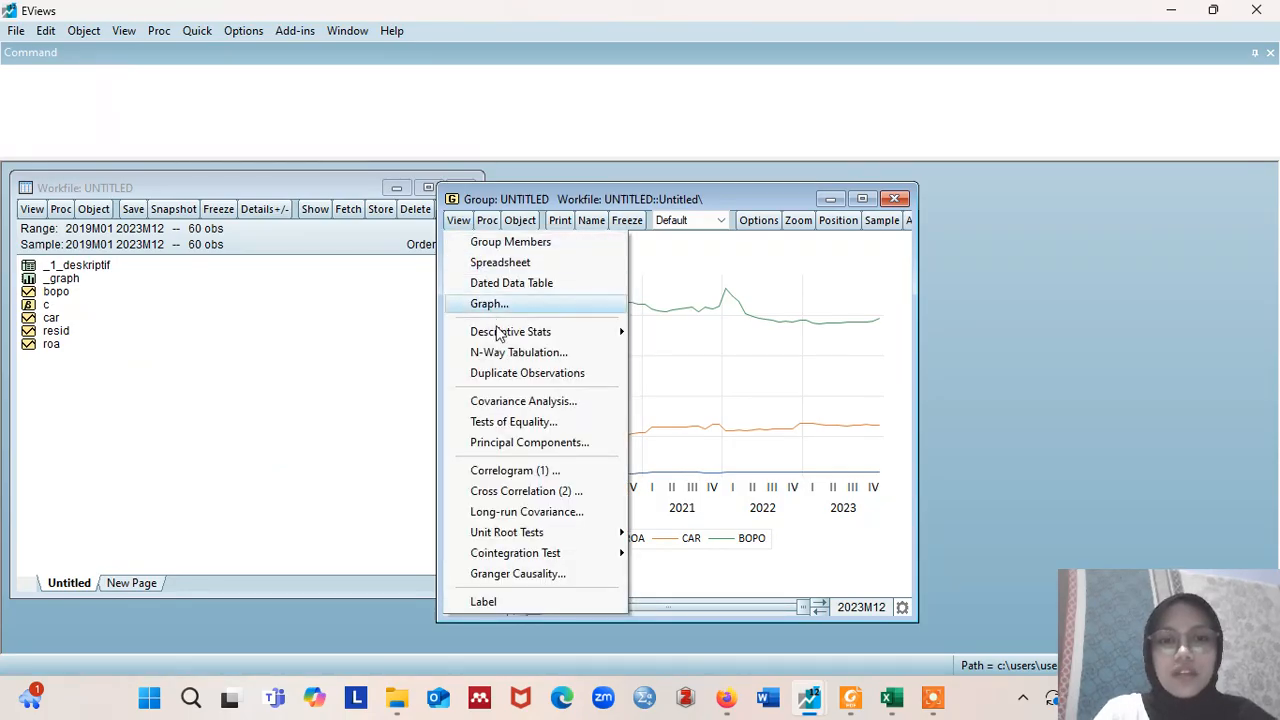
left_click(513, 401)
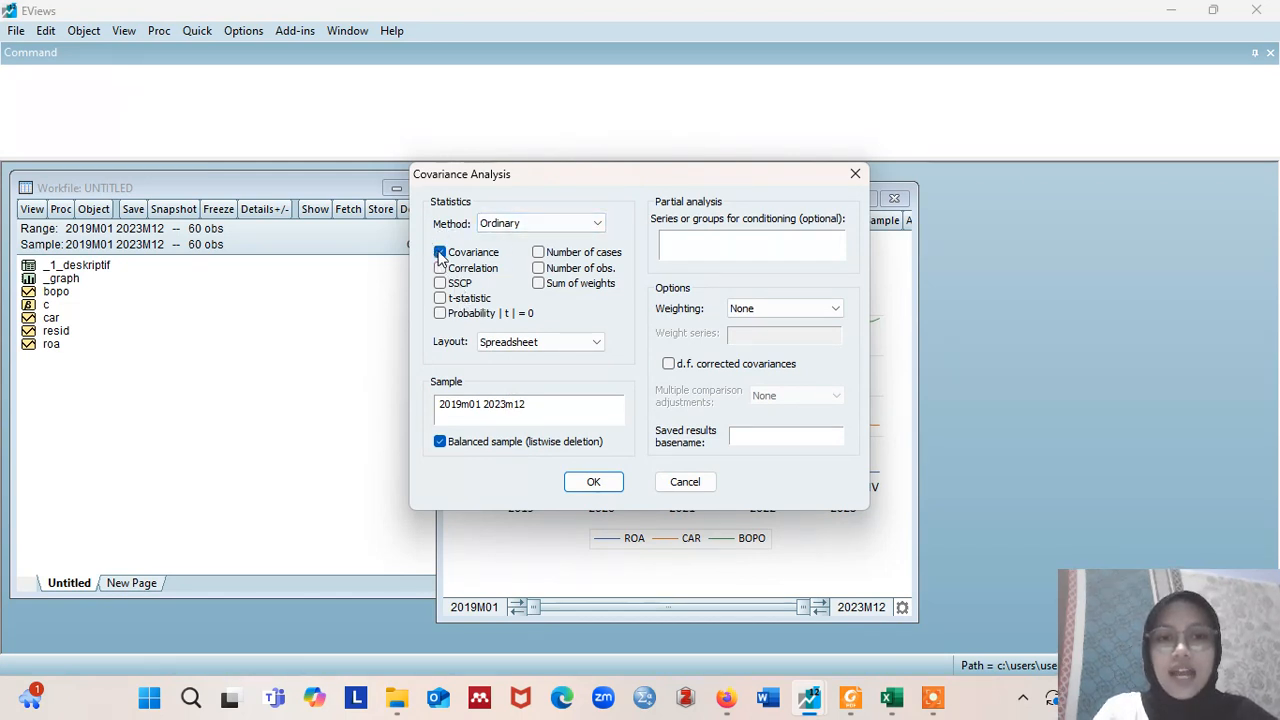
left_click(440, 252)
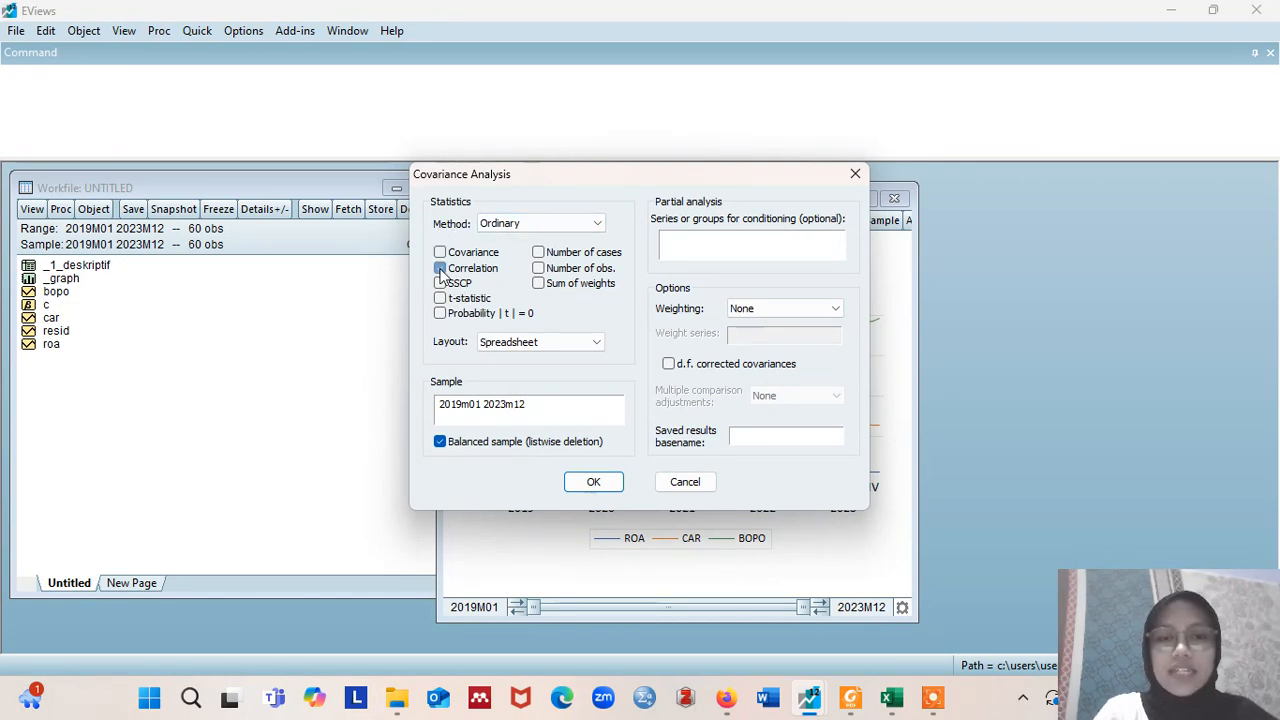
left_click(441, 269)
left_click(525, 340)
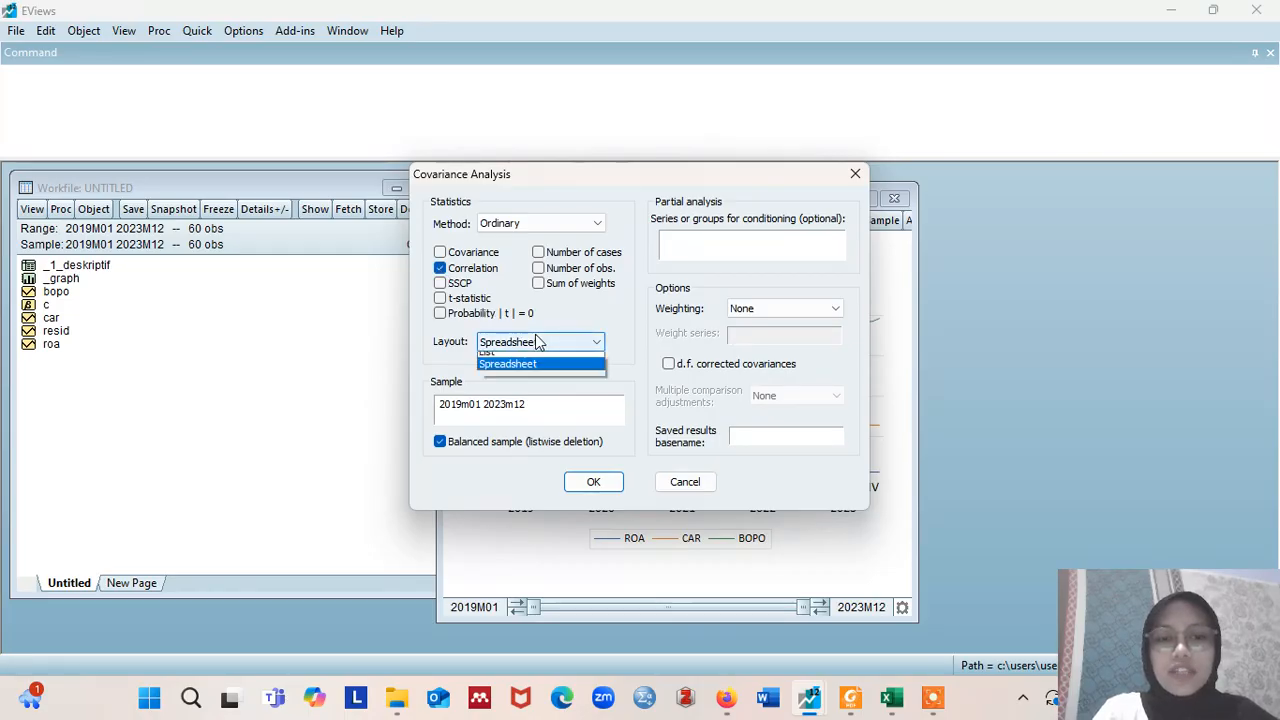
left_click(536, 358)
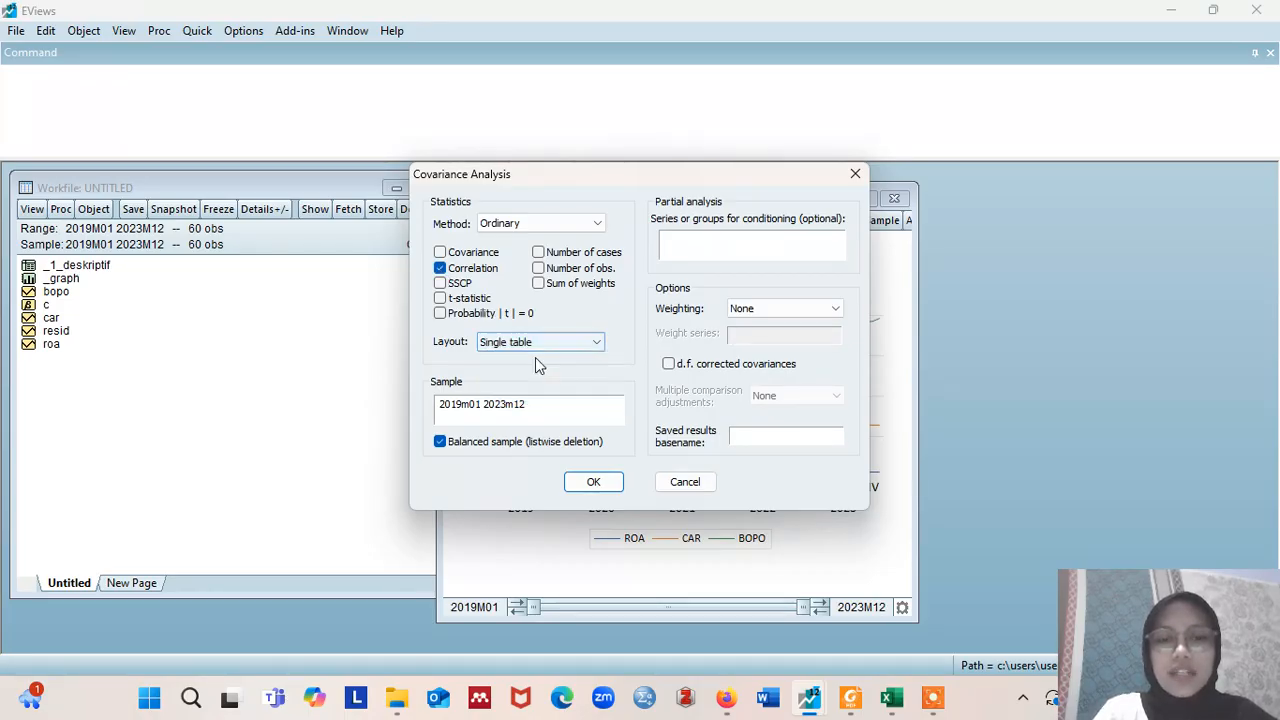
left_click(593, 481)
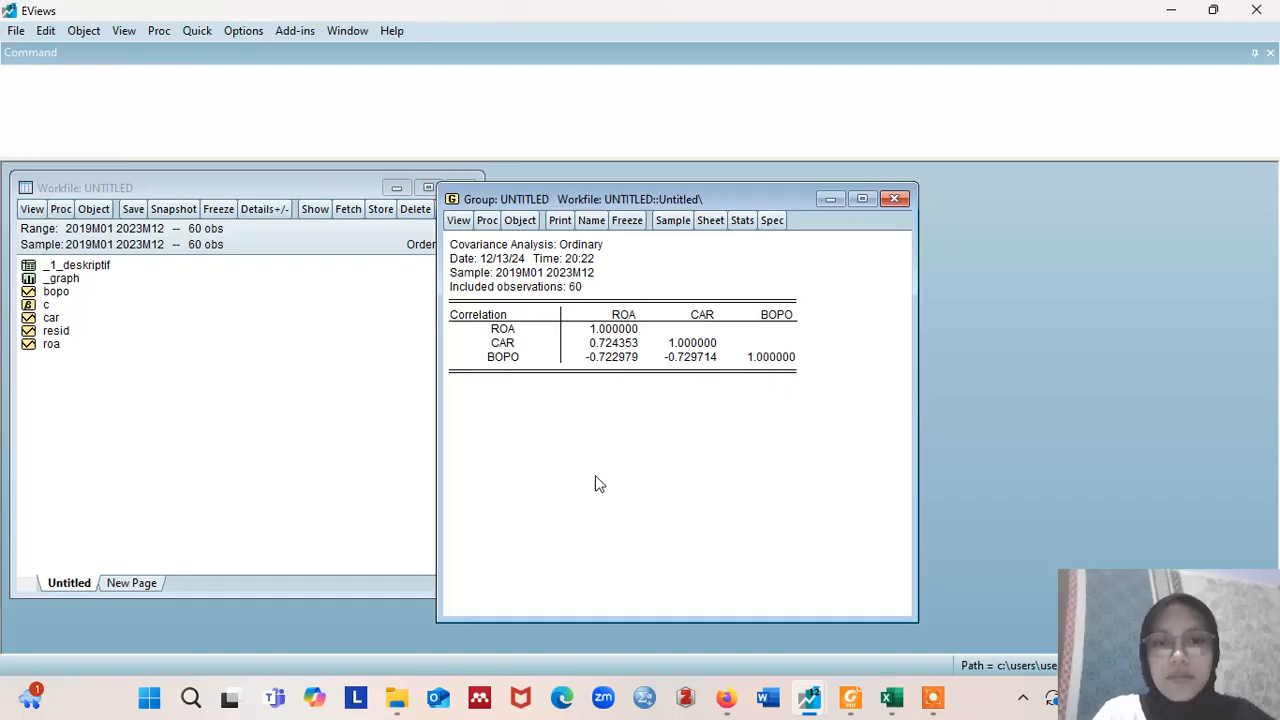
Step: Freeze the correlation results as a table and name it _2_MULTIKOLINIERITAS
left_click(627, 220)
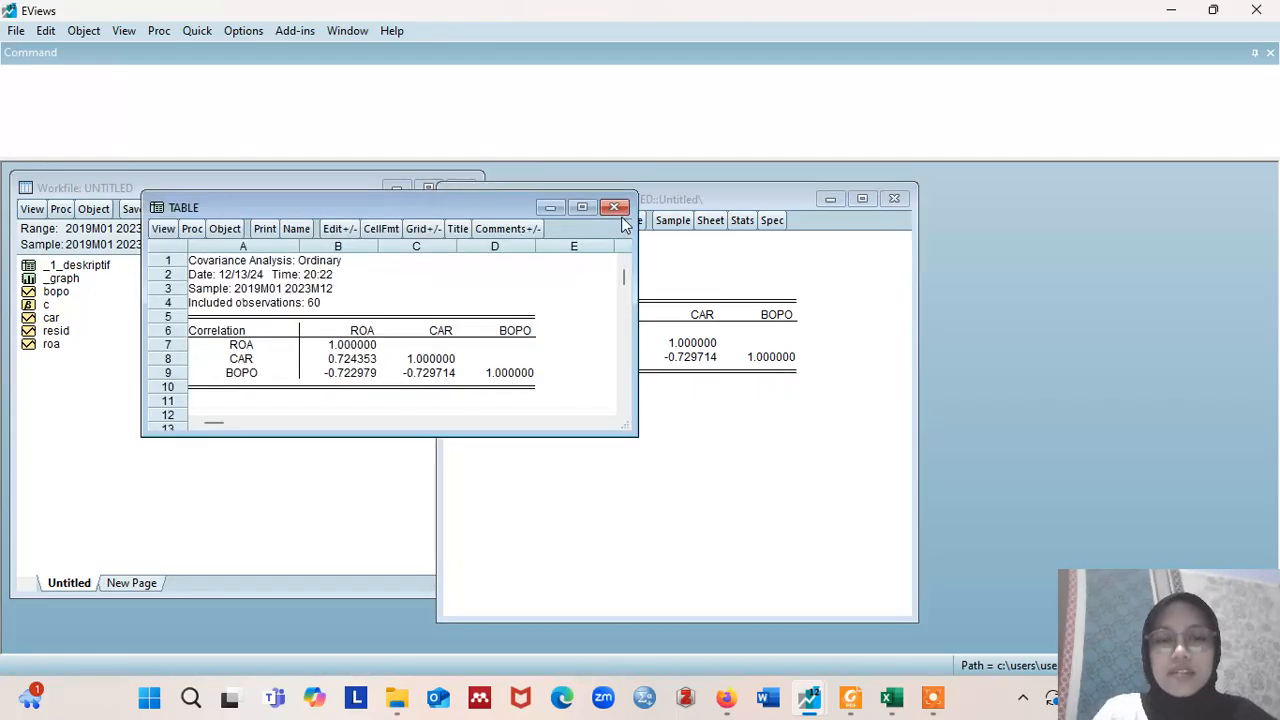
left_click(296, 229)
key("BackSpace")
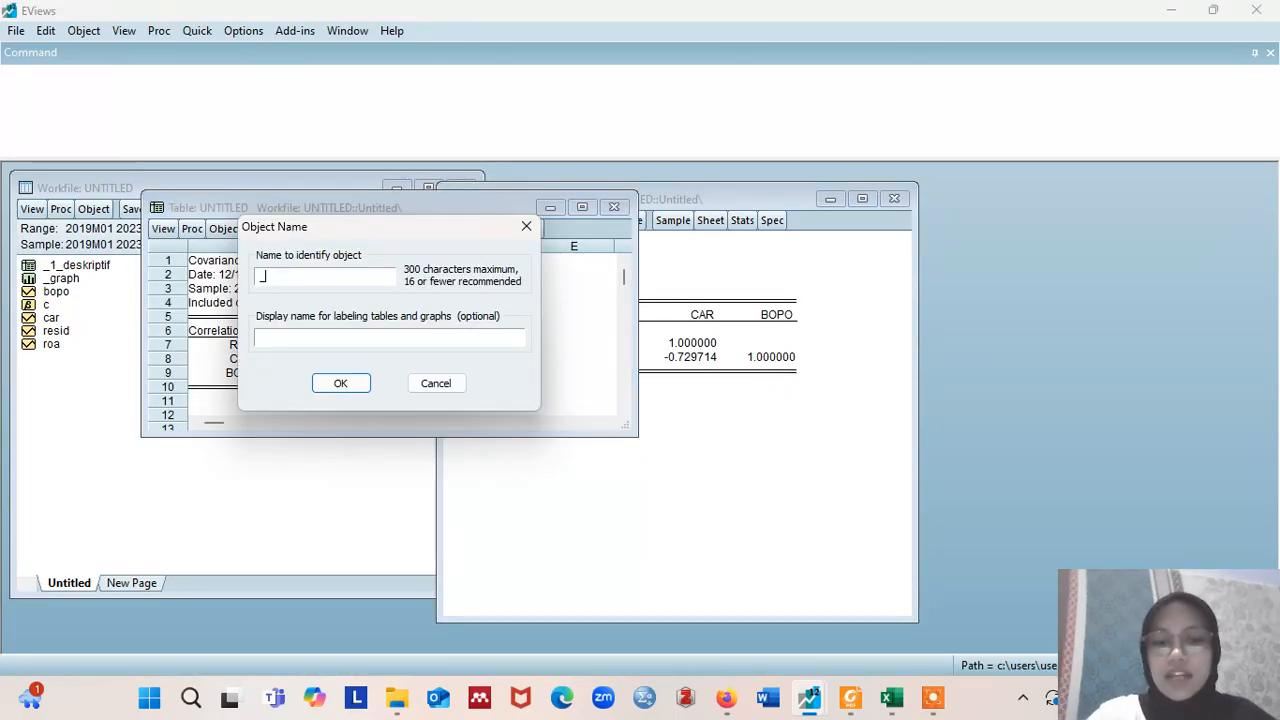
type("_2")
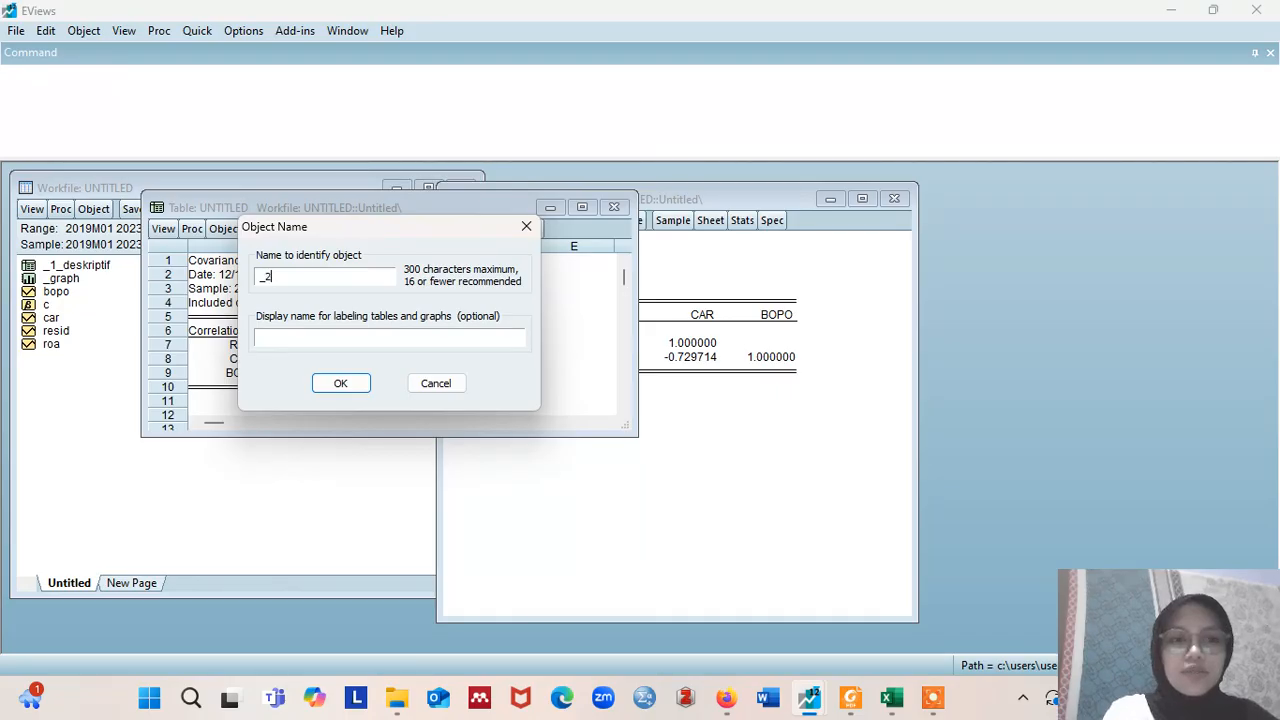
type("_")
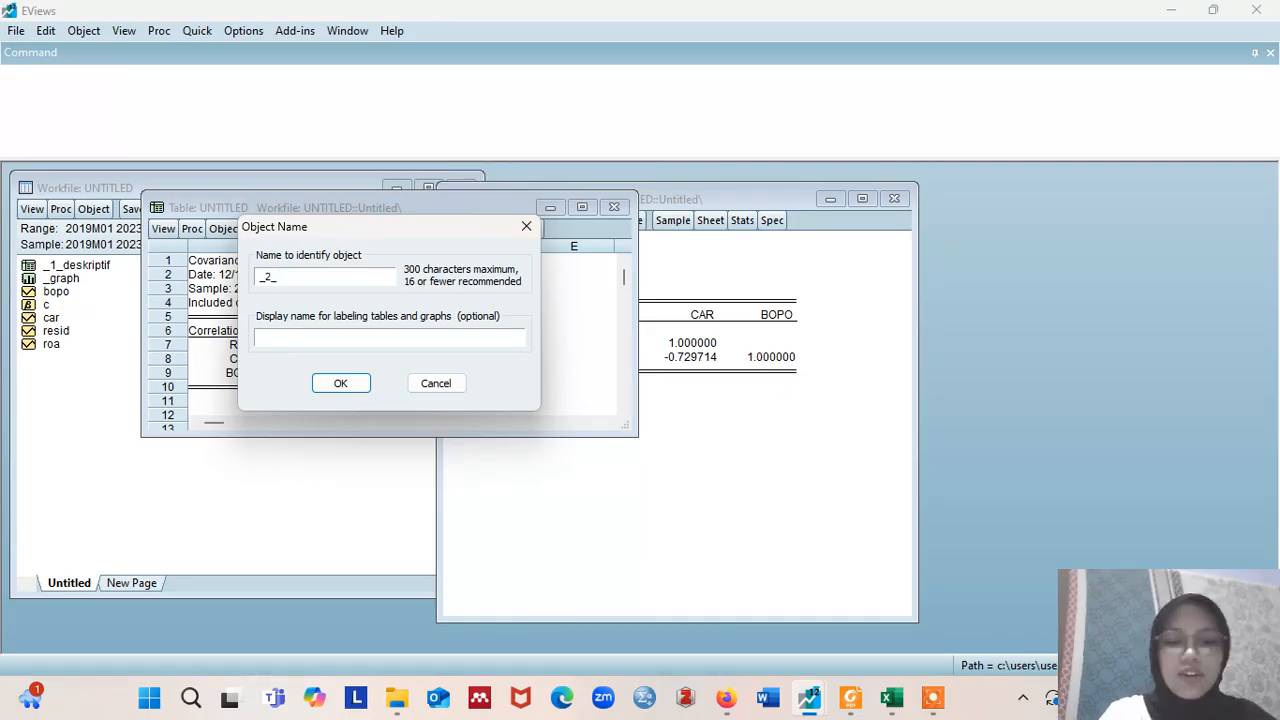
type("MU")
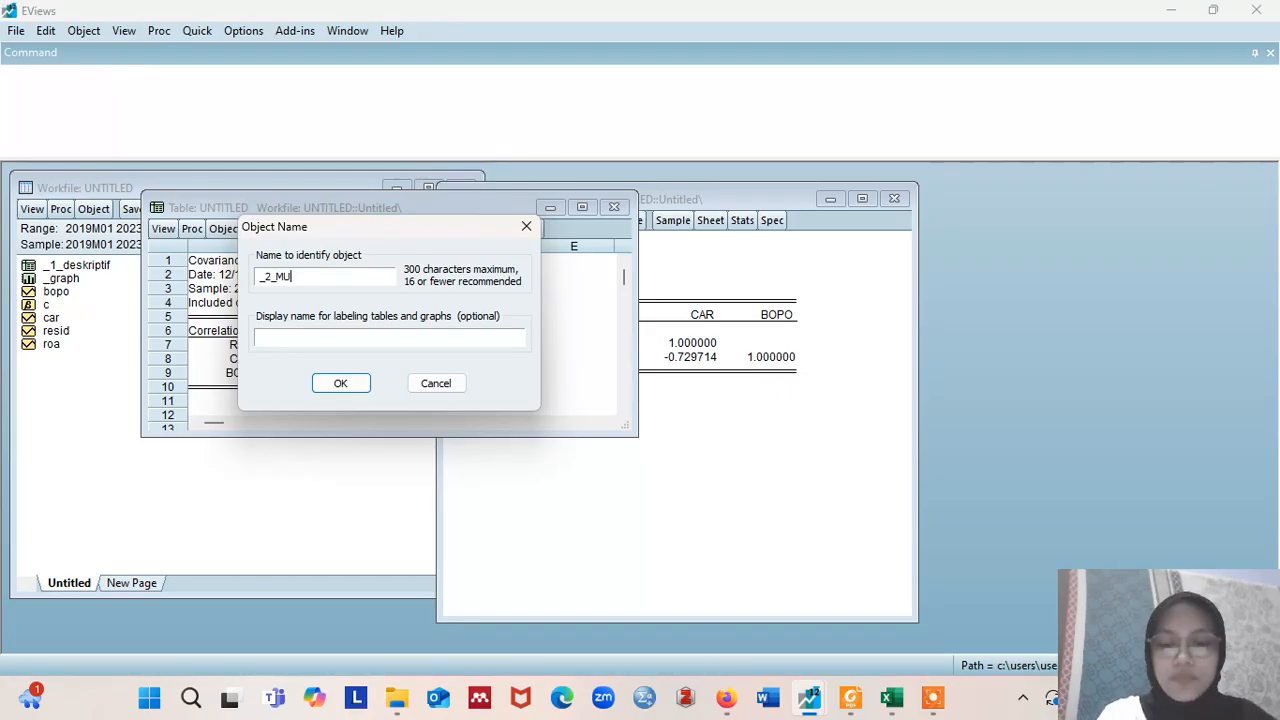
type("LTIKOLINIERITAS")
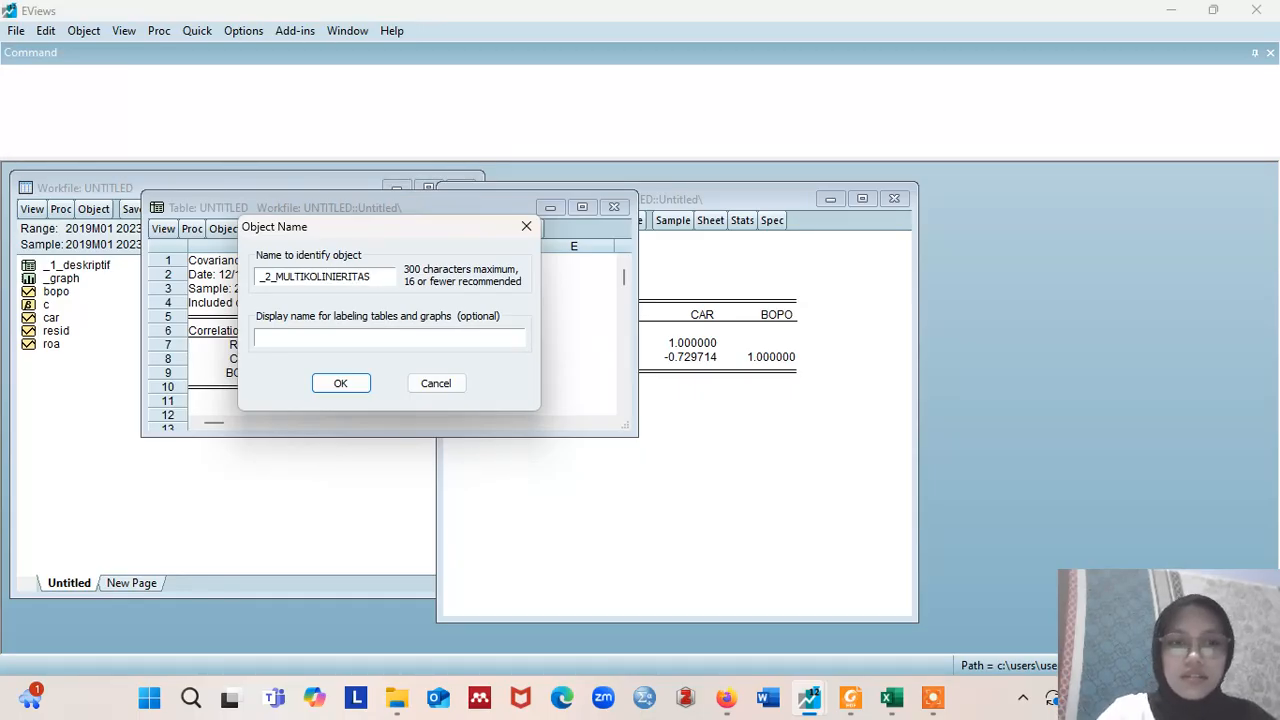
left_click(340, 382)
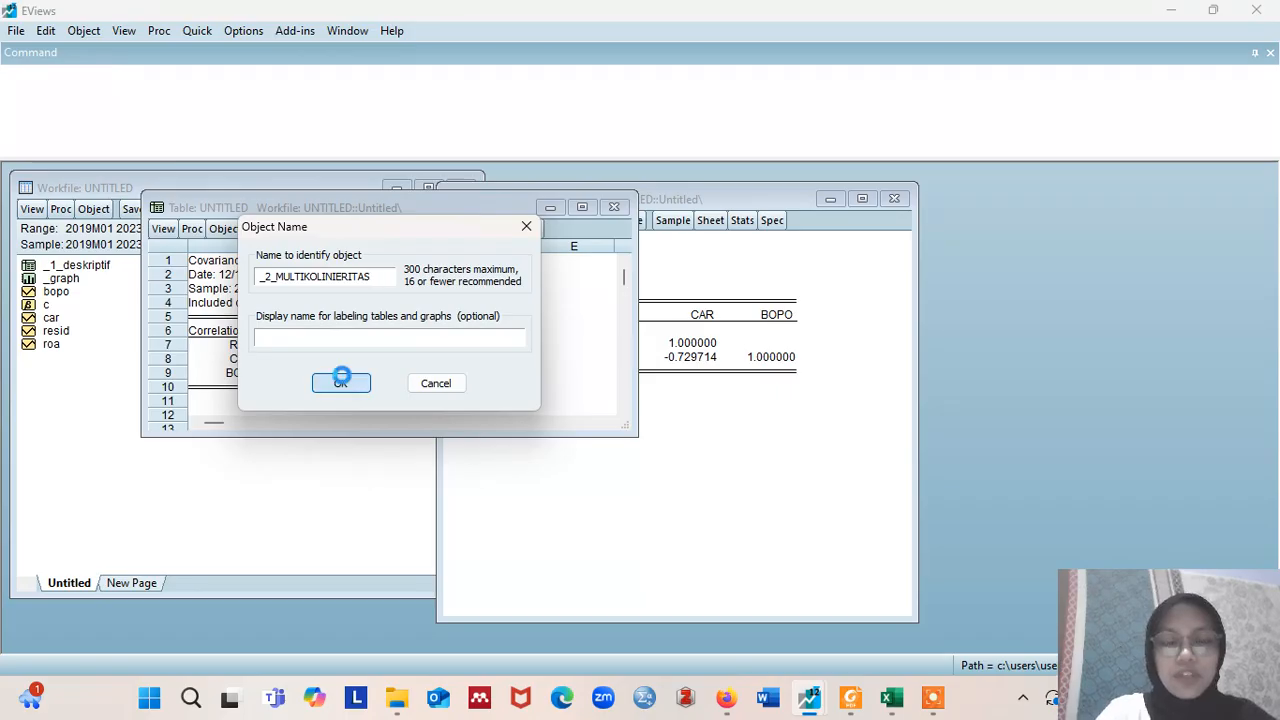
Step: Switch to Foxit Reader to review the multicollinearity slide on page 6, advance to page 7, and return to EViews
mouse_move(851, 697)
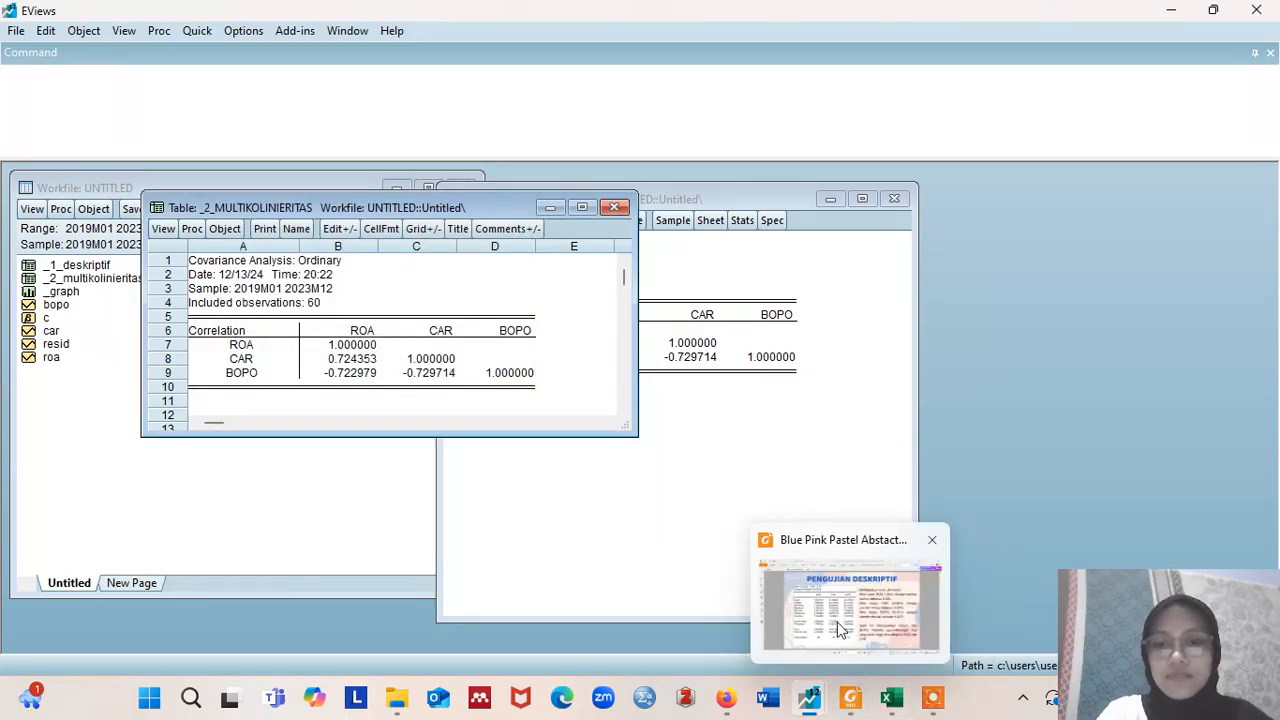
left_click(822, 540)
key("Right")
key("Right")
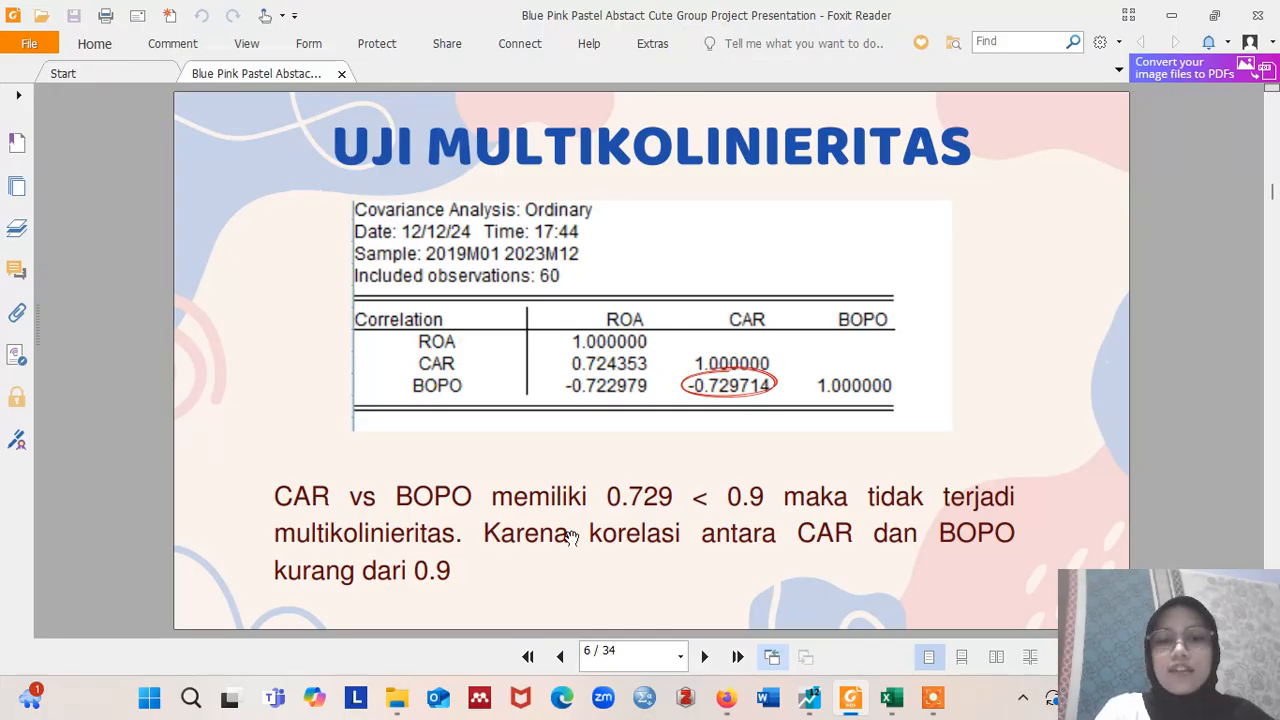
scroll(571, 532, "down", 1)
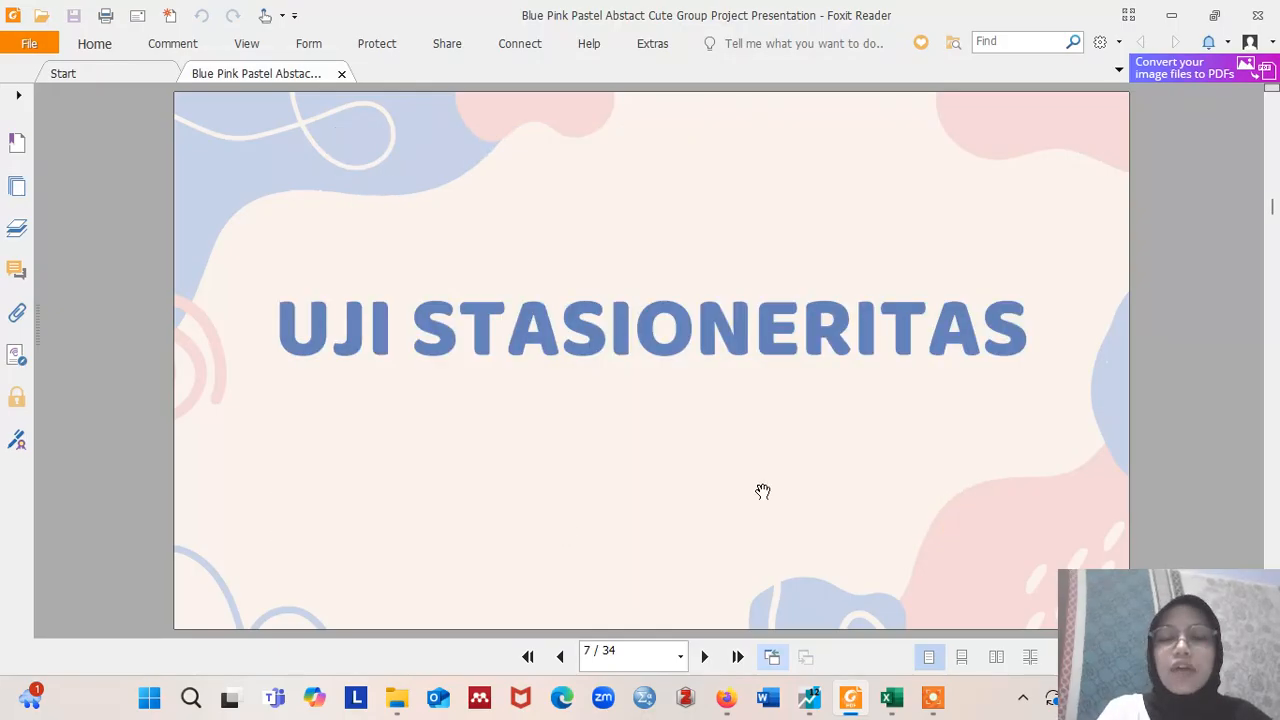
mouse_move(809, 697)
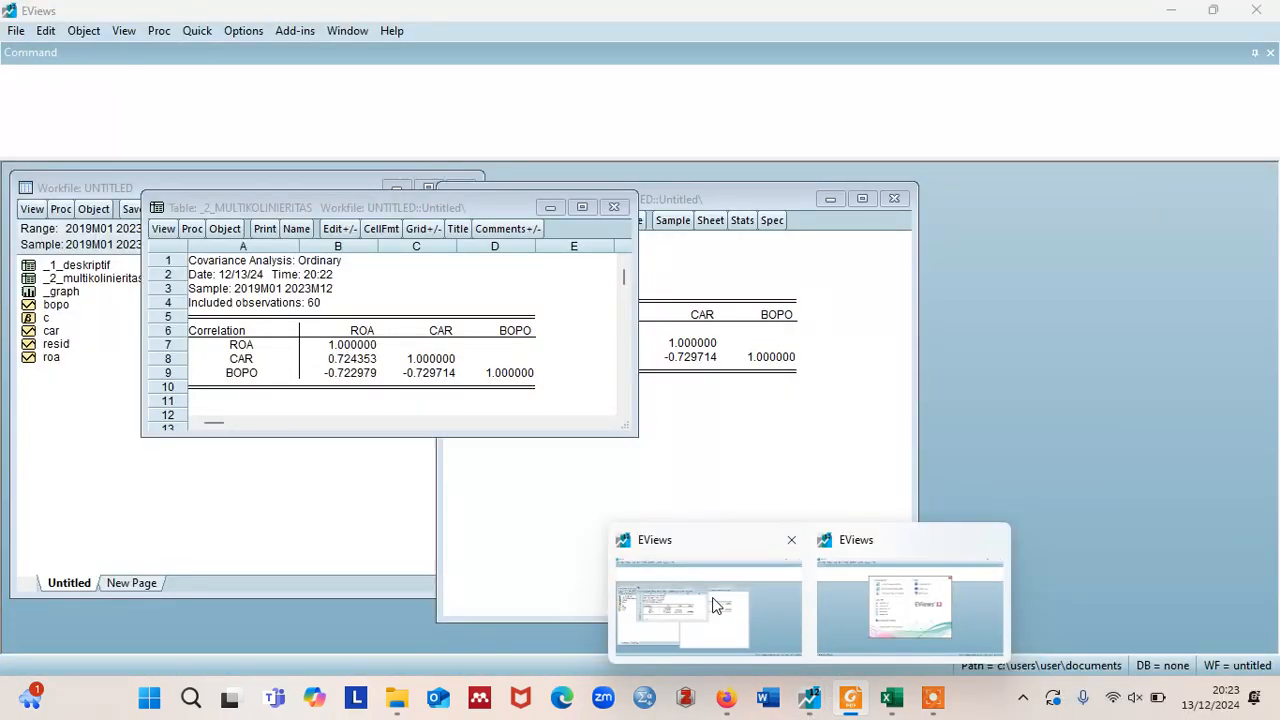
left_click(715, 605)
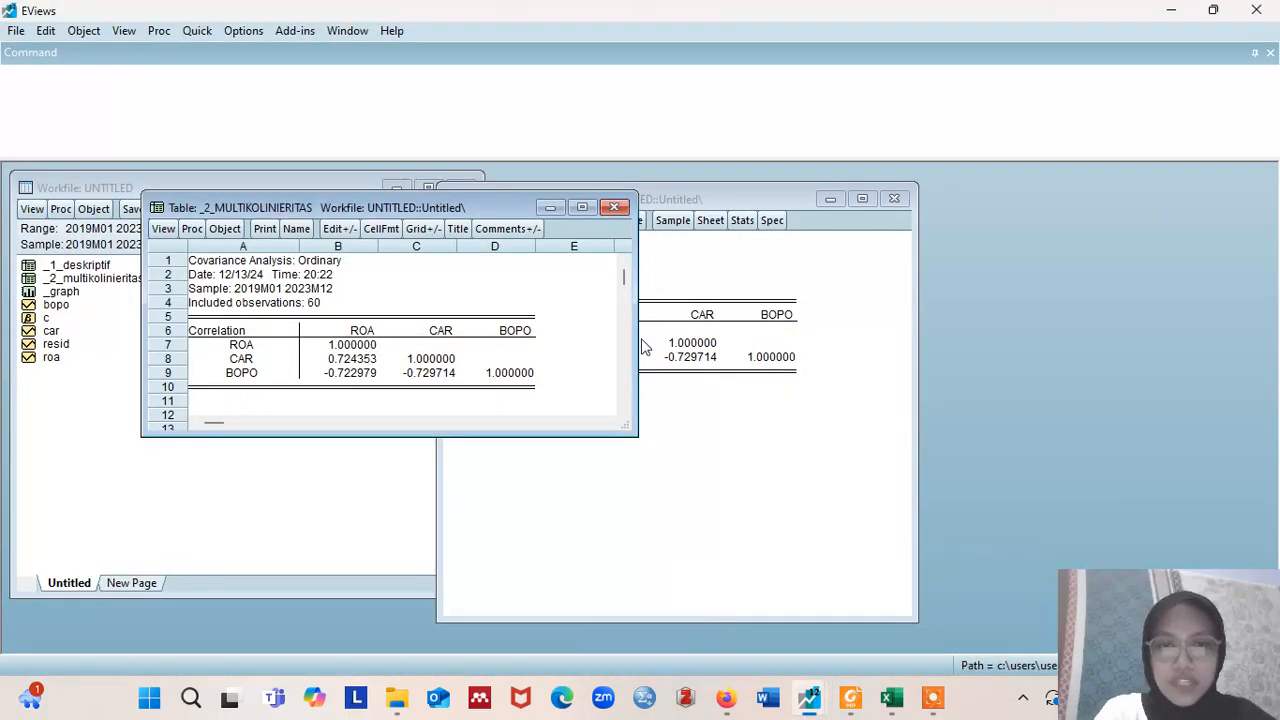
Step: Close the frozen correlation table and delete the untitled group
left_click(616, 207)
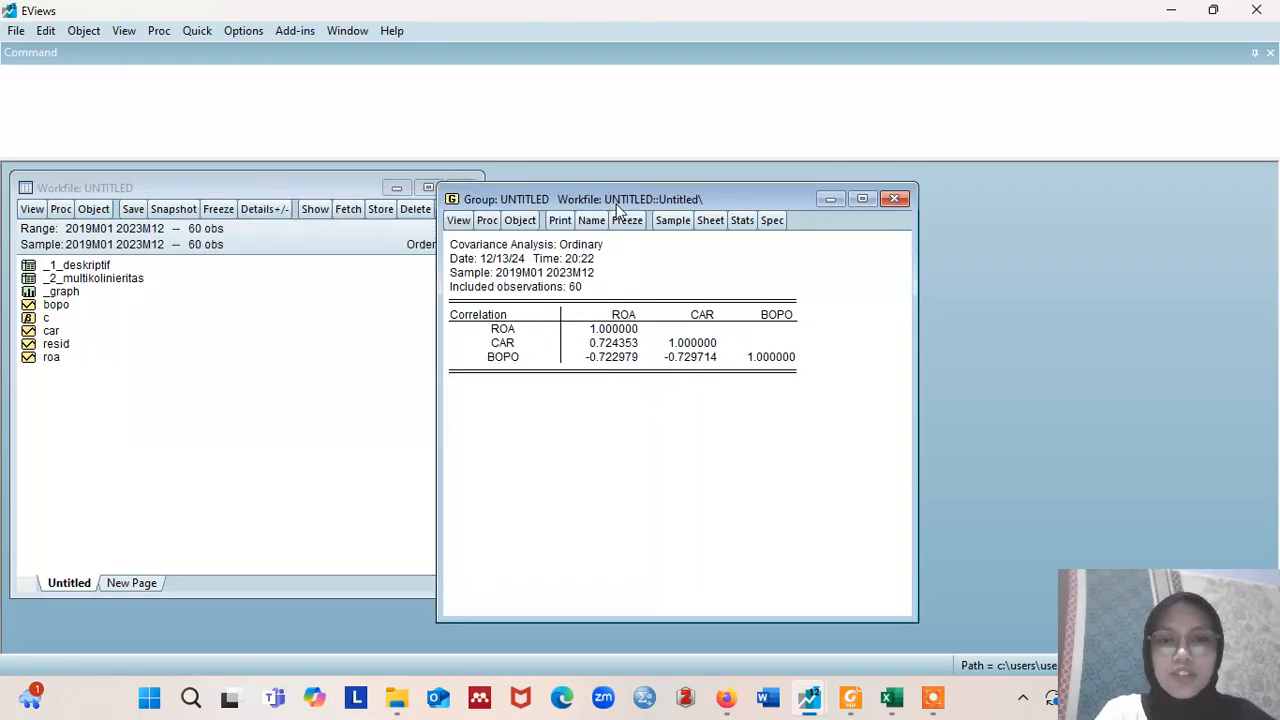
left_click(895, 200)
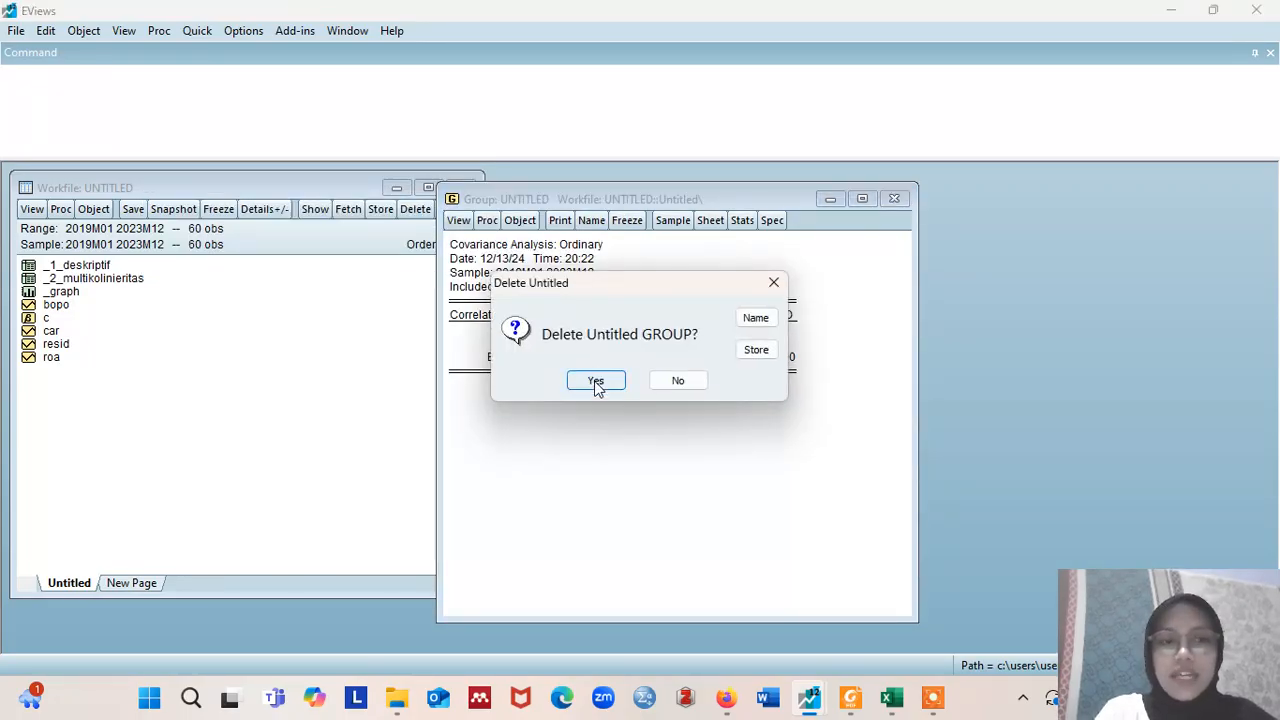
left_click(596, 382)
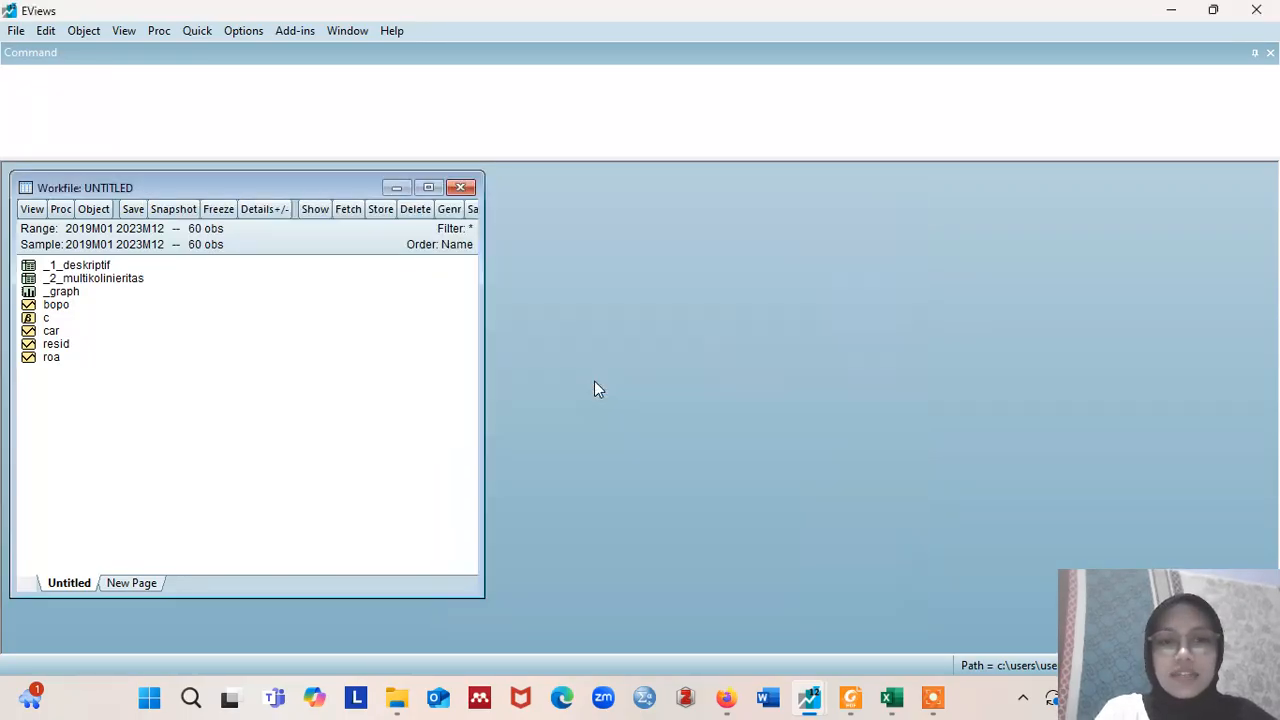
Step: Run a standard Augmented Dickey-Fuller unit root test on the ROA series at Level with Intercept and automatic Schwarz lag selection
double_click(62, 364)
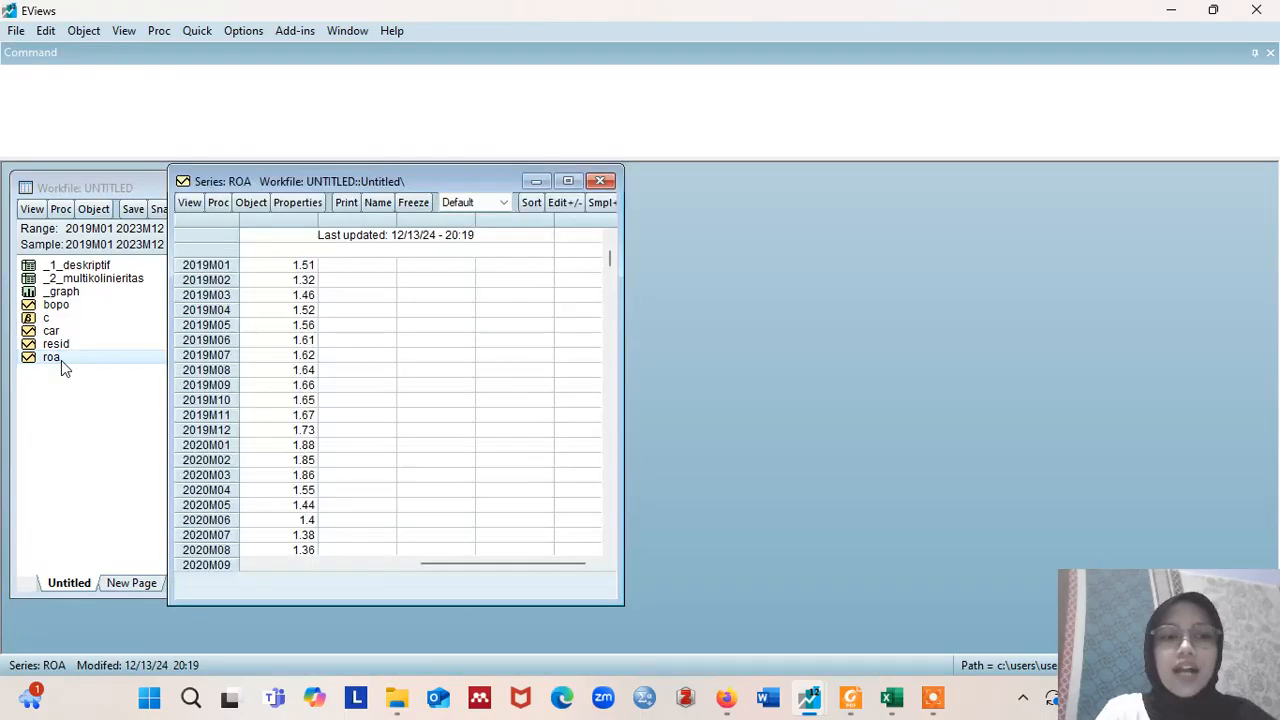
left_click(190, 203)
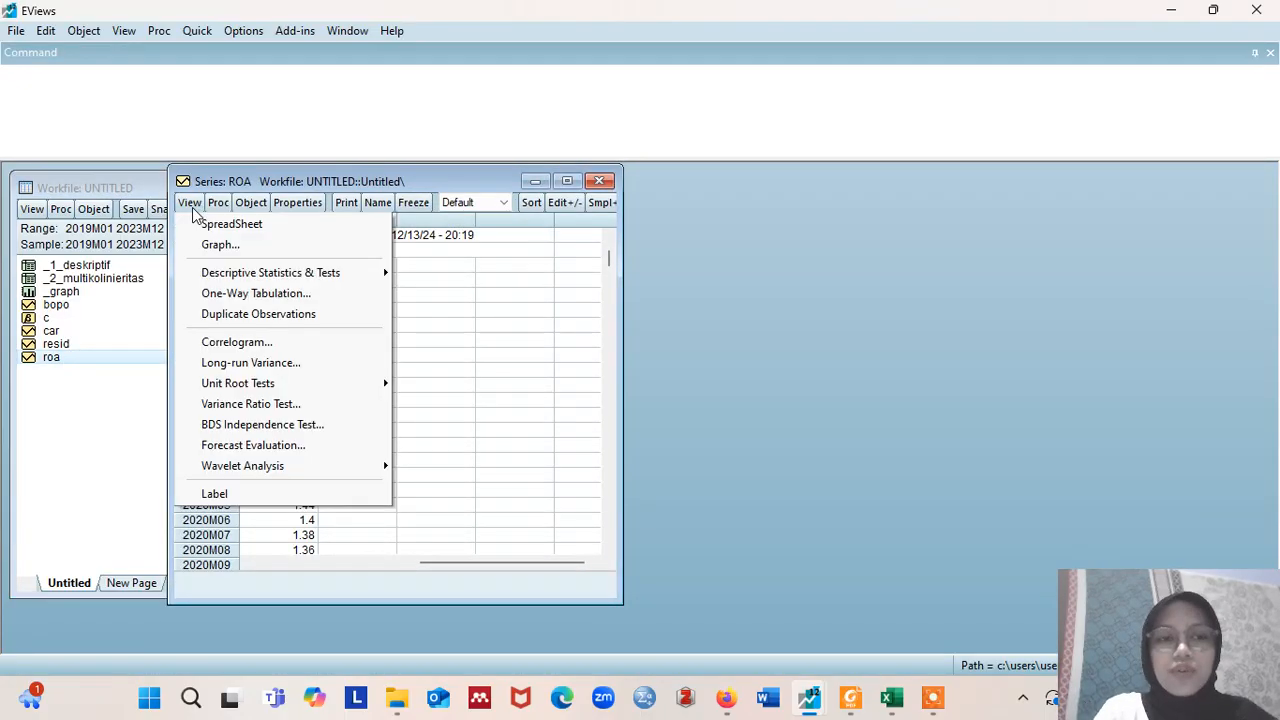
mouse_move(240, 388)
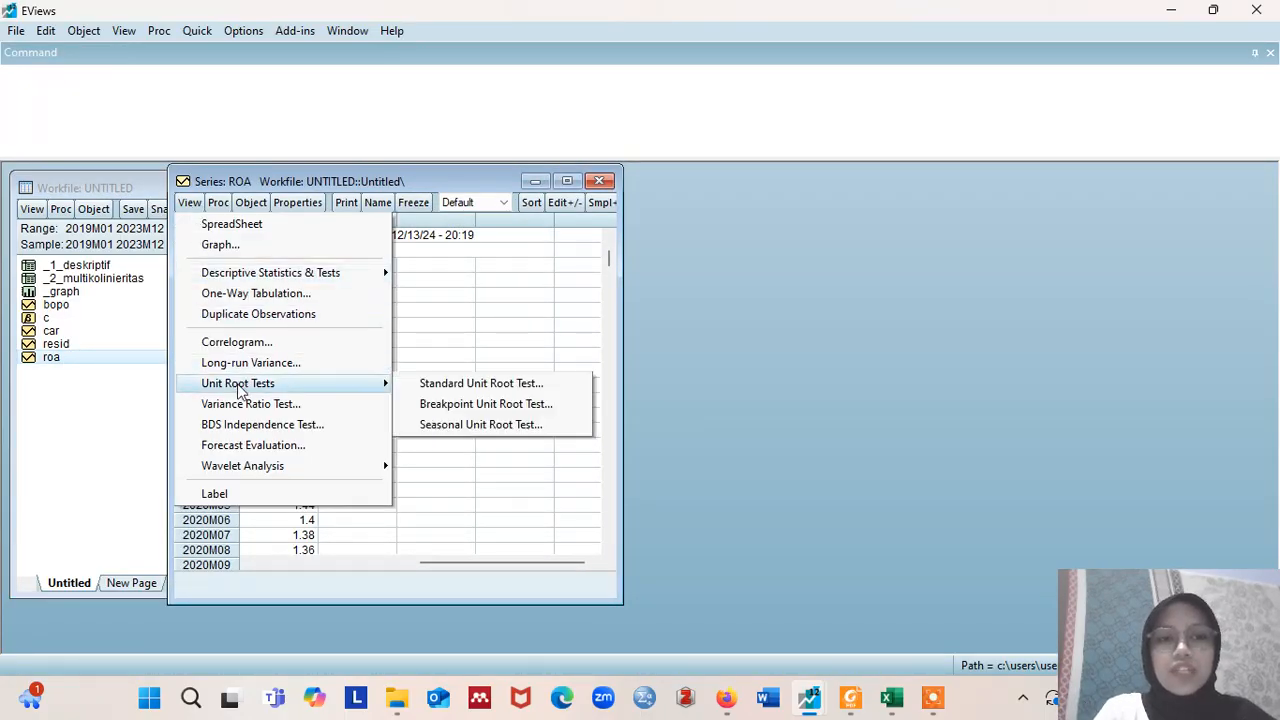
left_click(436, 385)
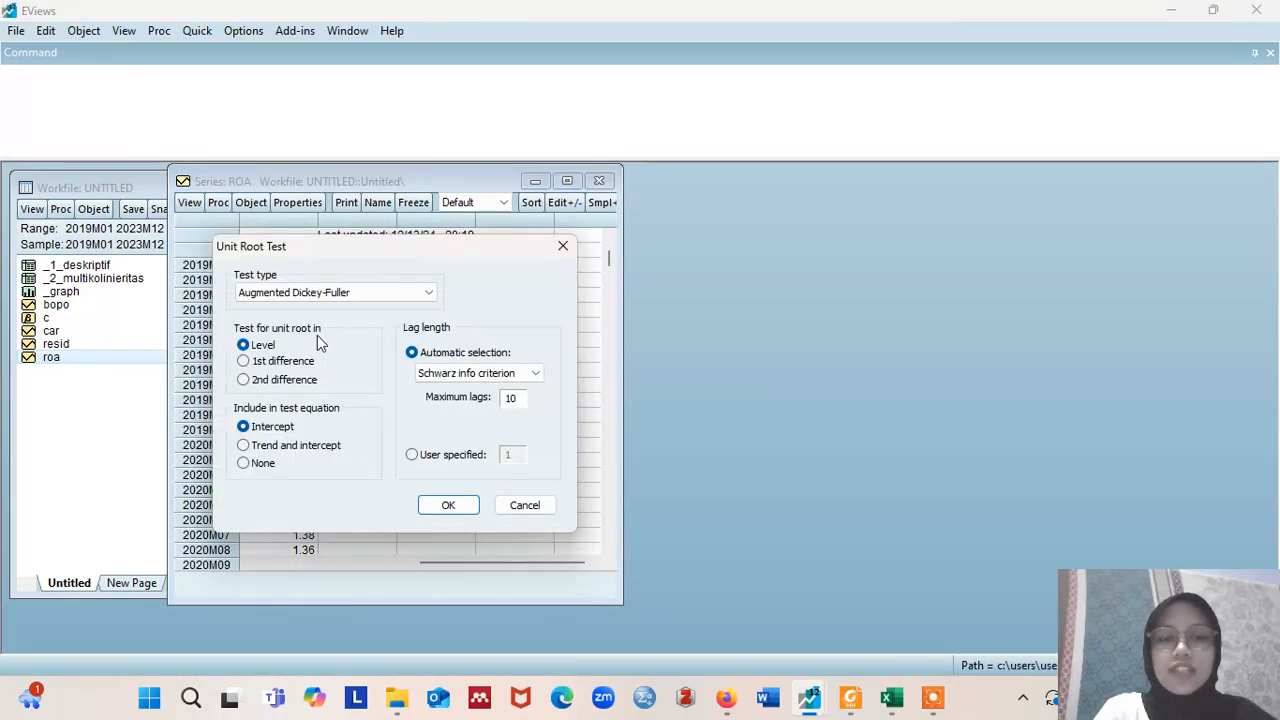
left_click(437, 505)
Step: Freeze the ROA unit root test results as a table and name it _3_S_ROA_L
left_click(413, 202)
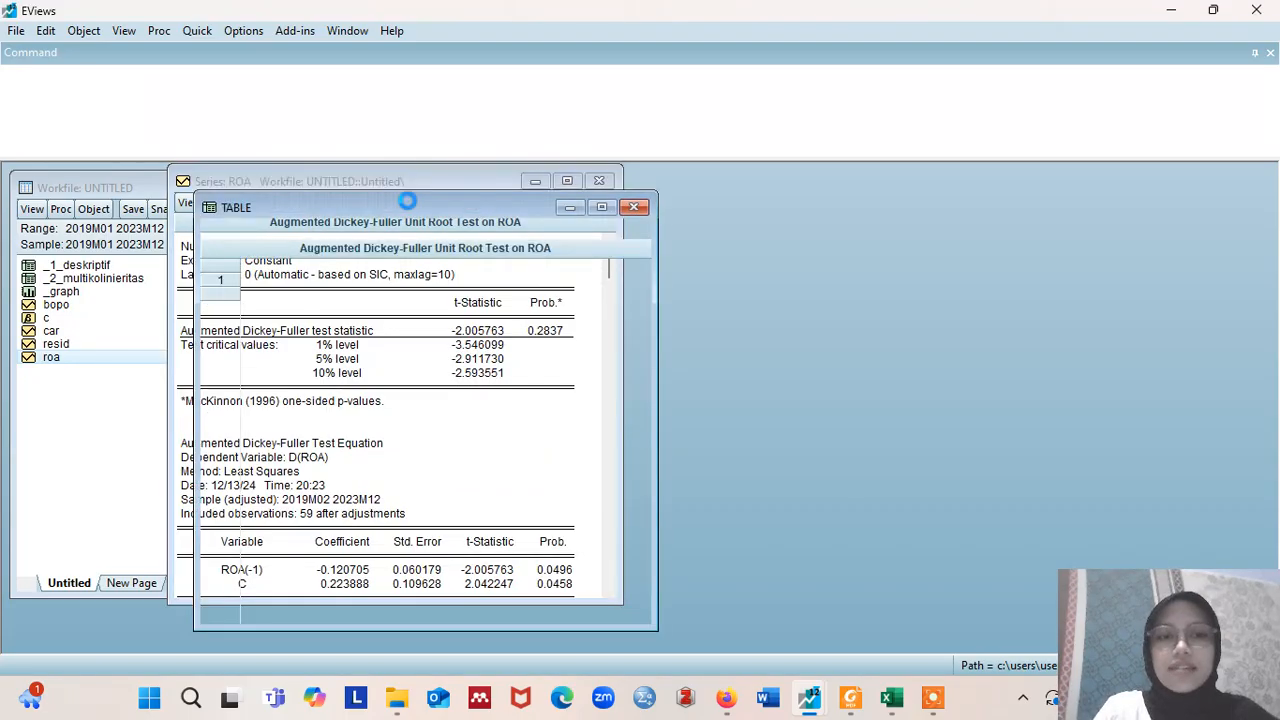
left_click(349, 230)
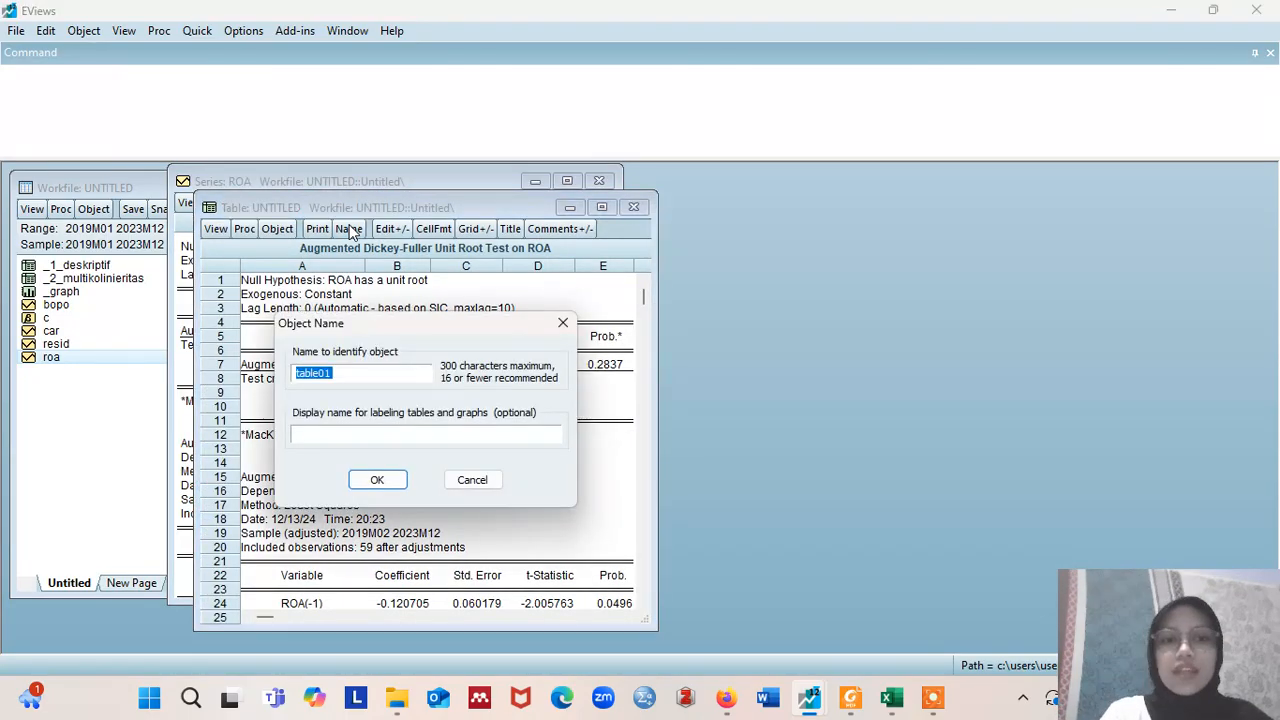
type("_3")
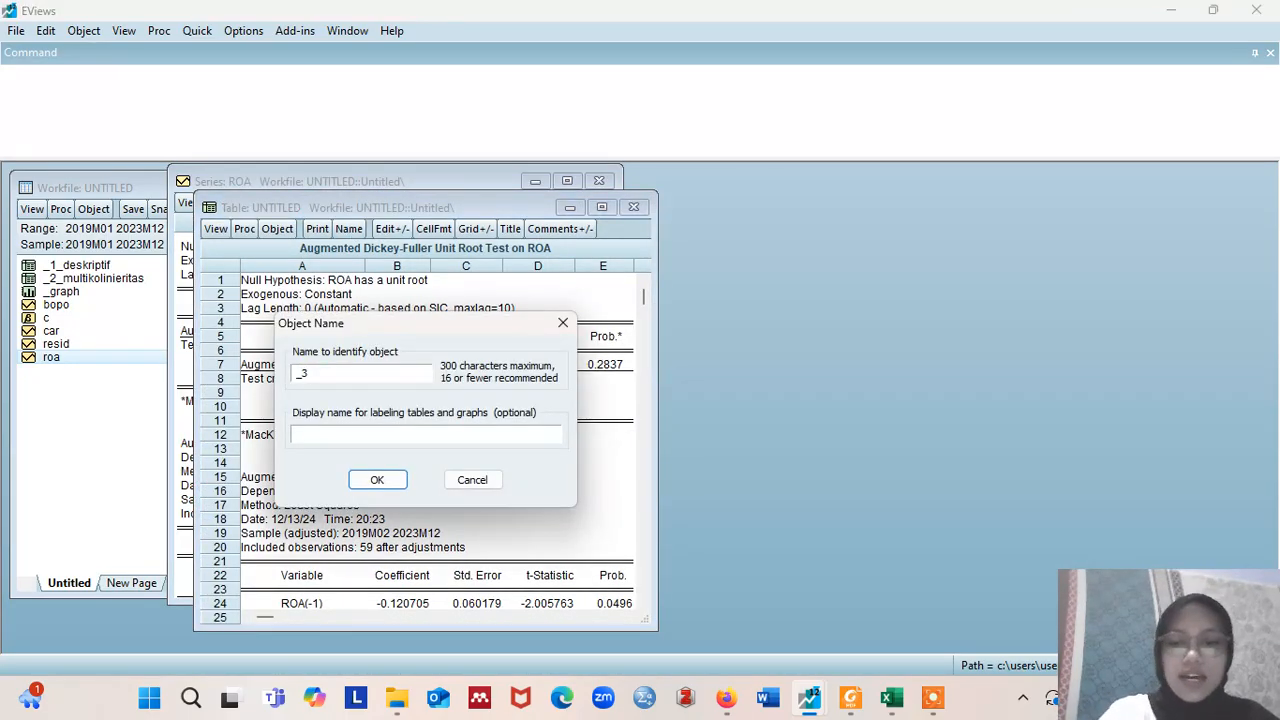
type("_S")
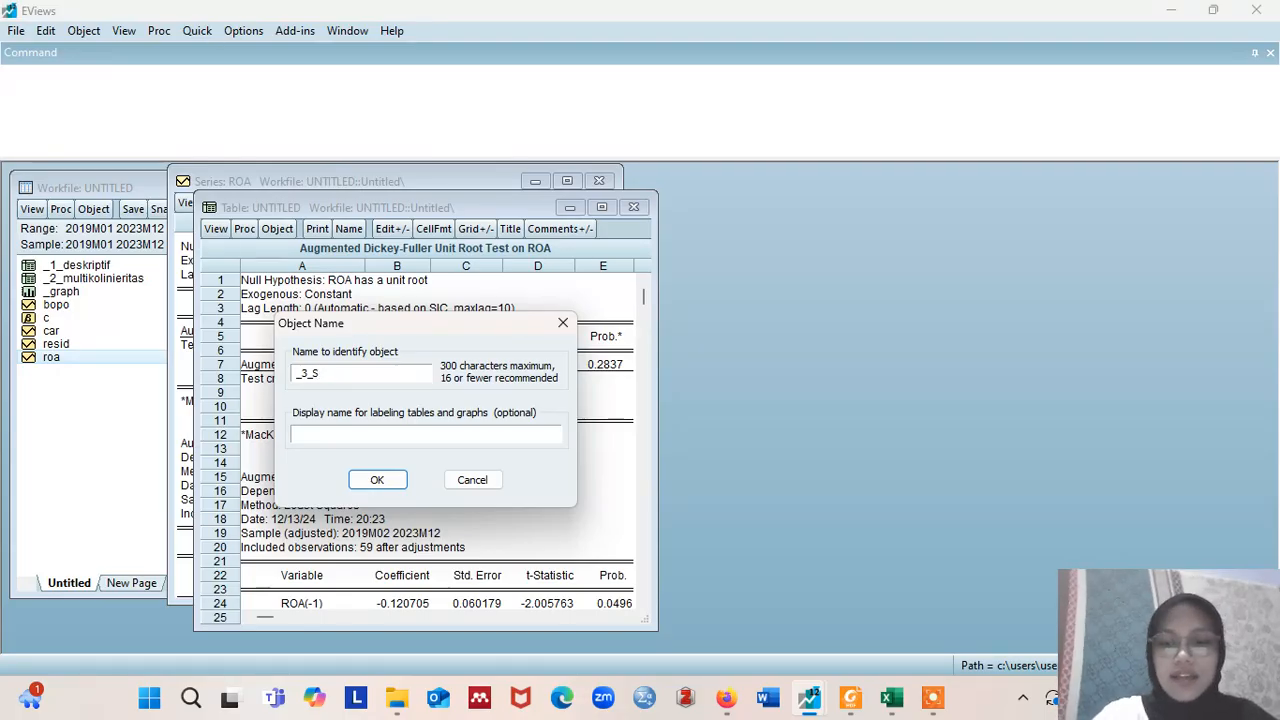
type("_ROA_L")
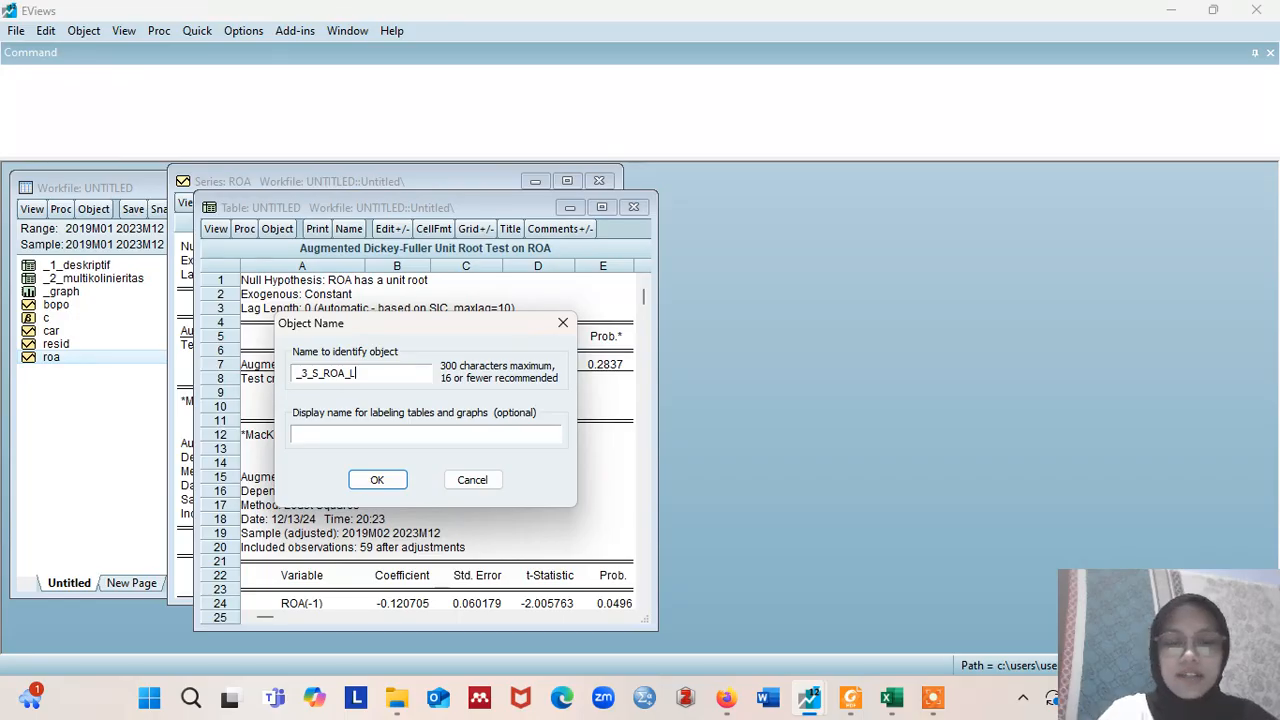
left_click(378, 479)
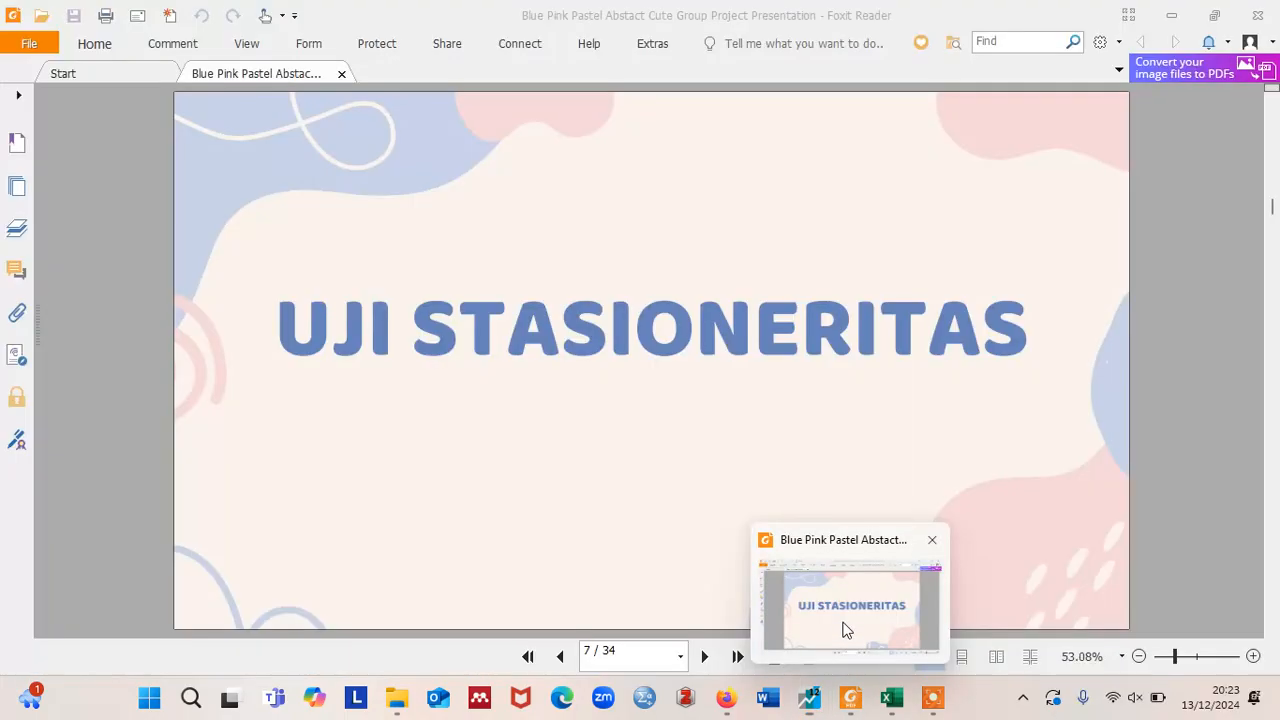
Step: Switch to Foxit Reader, review the ROA level stationarity slide on page 8, and return to EViews
left_click(843, 632)
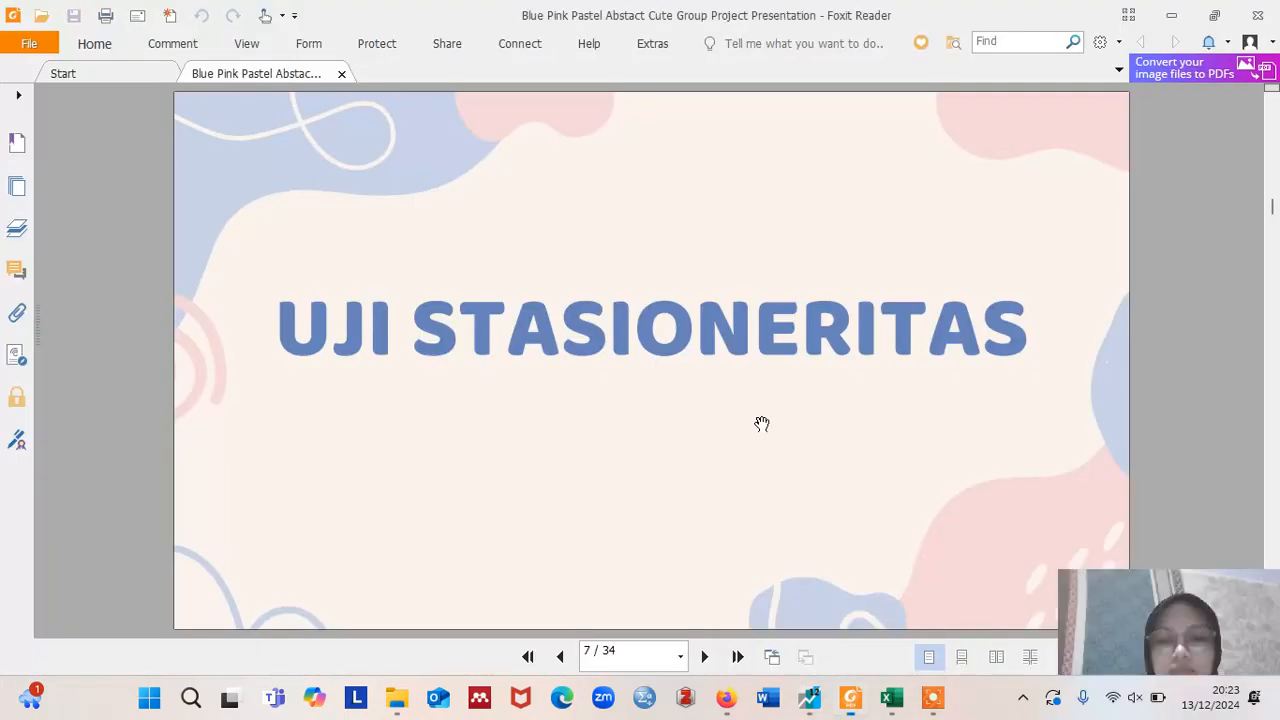
scroll(762, 424, "down", 2)
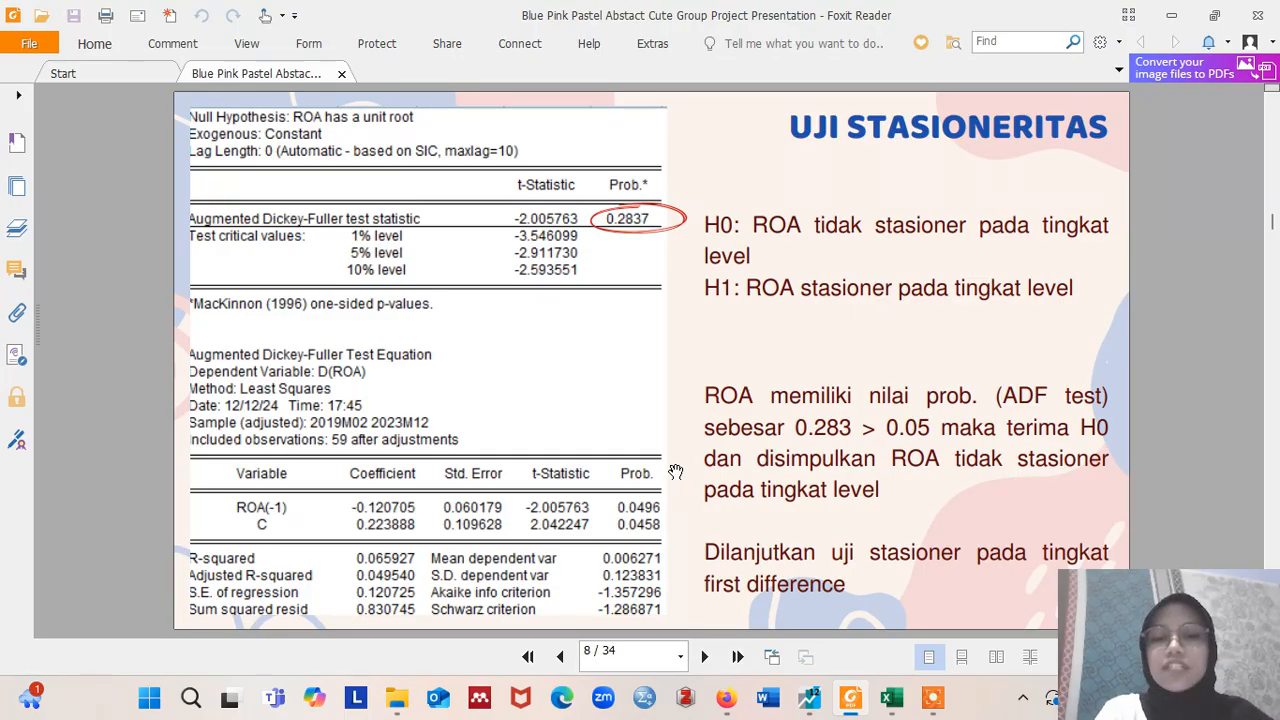
mouse_move(812, 703)
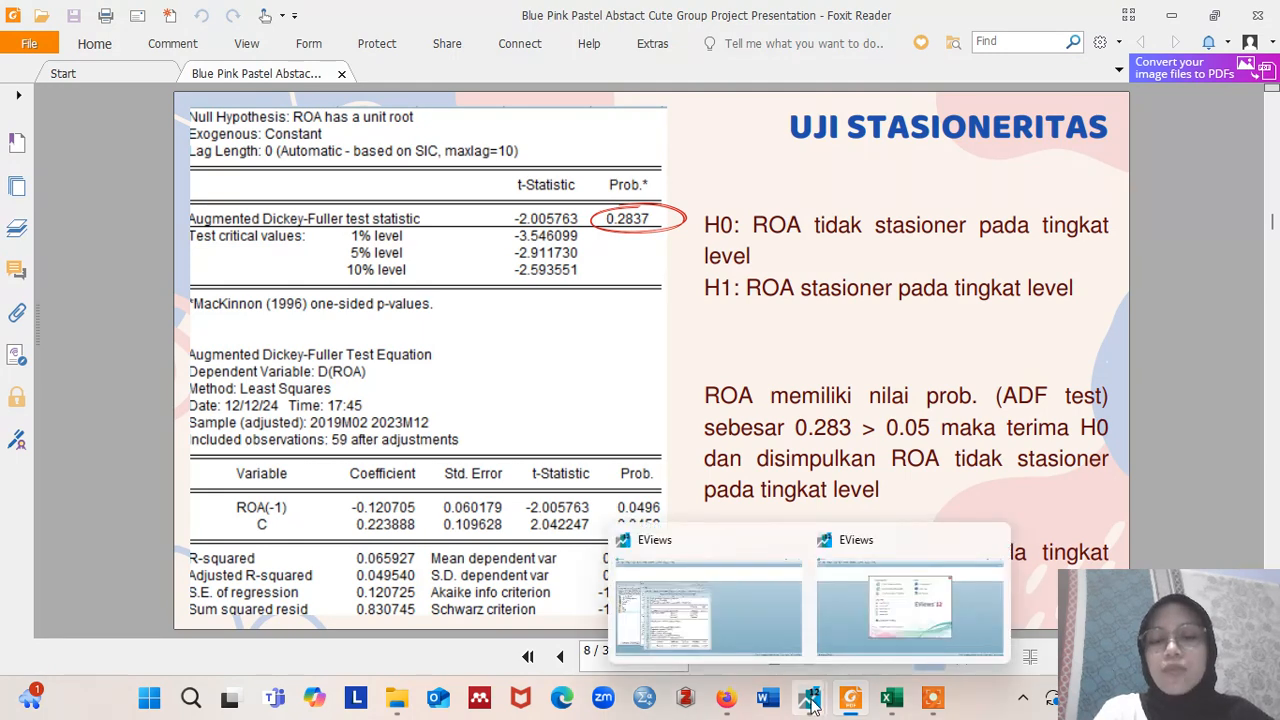
left_click(735, 586)
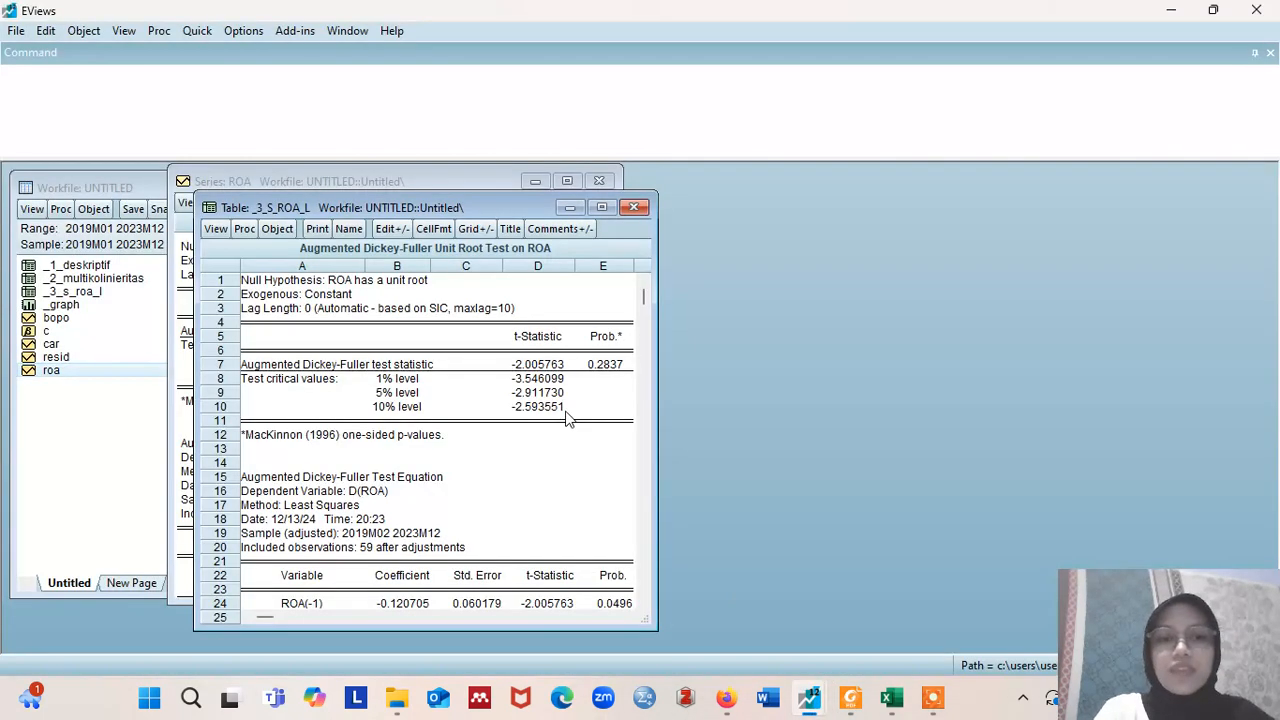
Step: Close the frozen ROA level table and run a standard Augmented Dickey-Fuller unit root test on ROA in 1st difference with Intercept
left_click(636, 208)
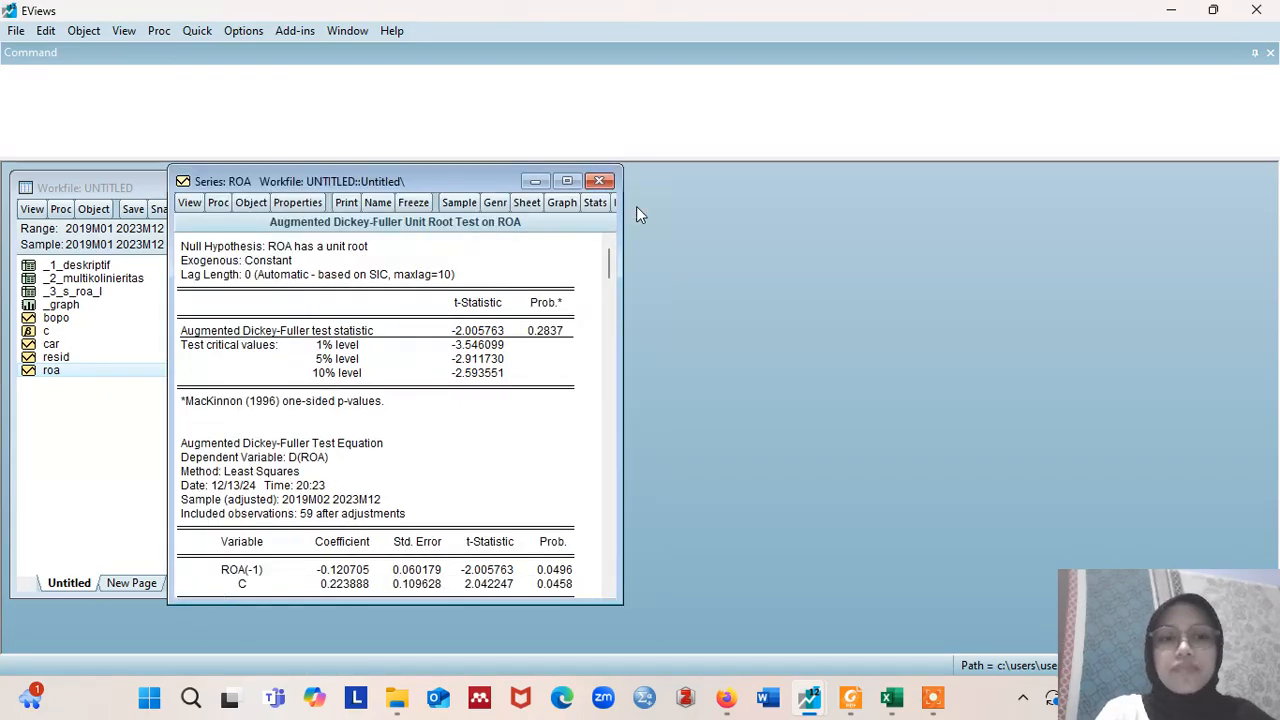
left_click(191, 203)
mouse_move(240, 390)
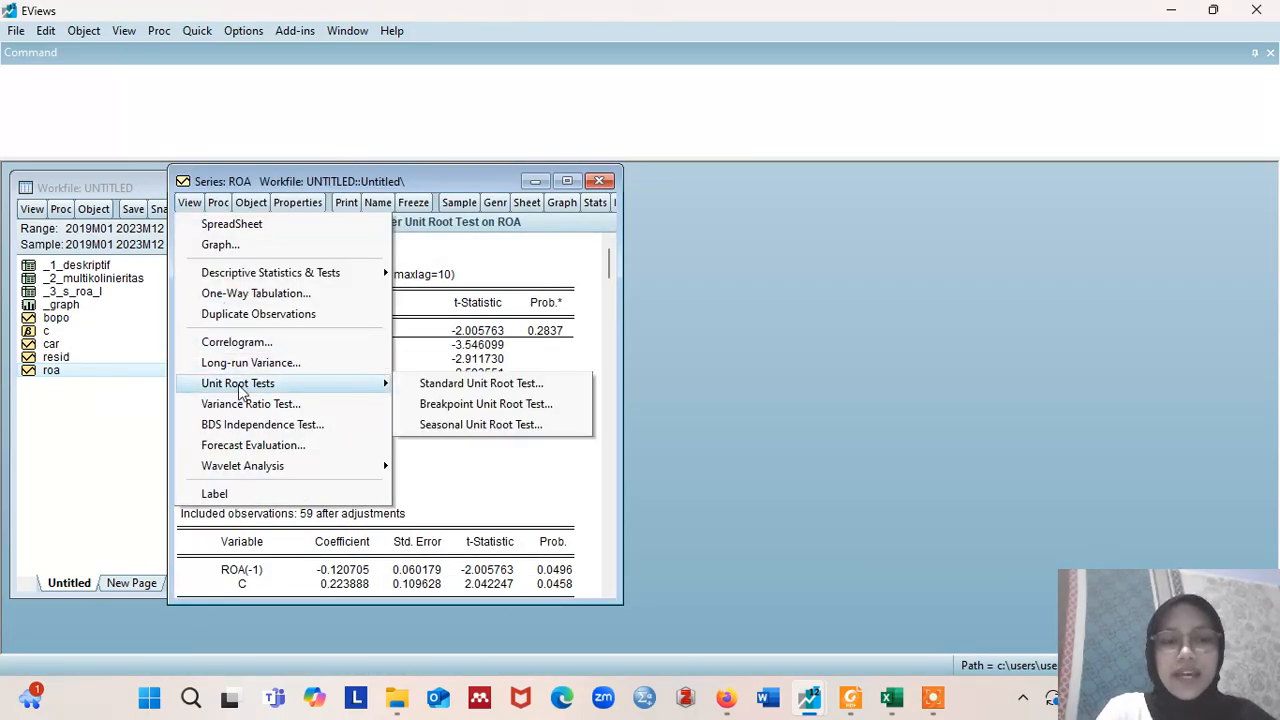
left_click(428, 390)
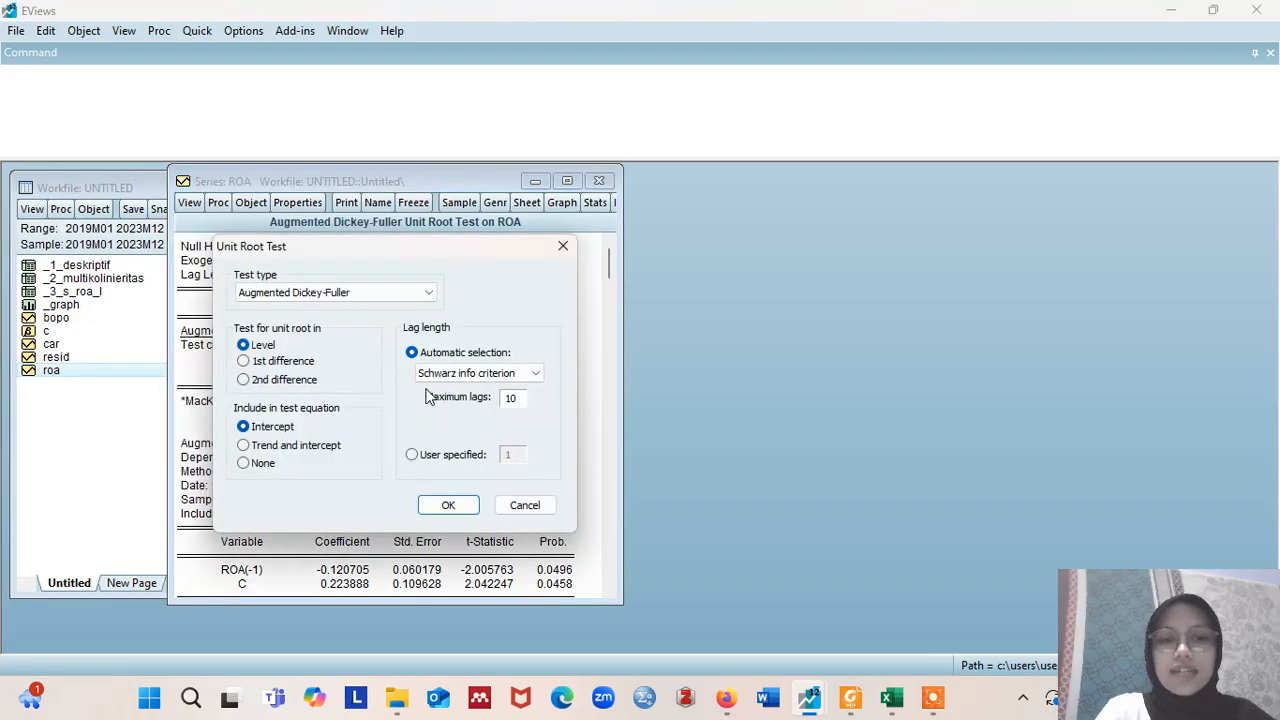
left_click(244, 361)
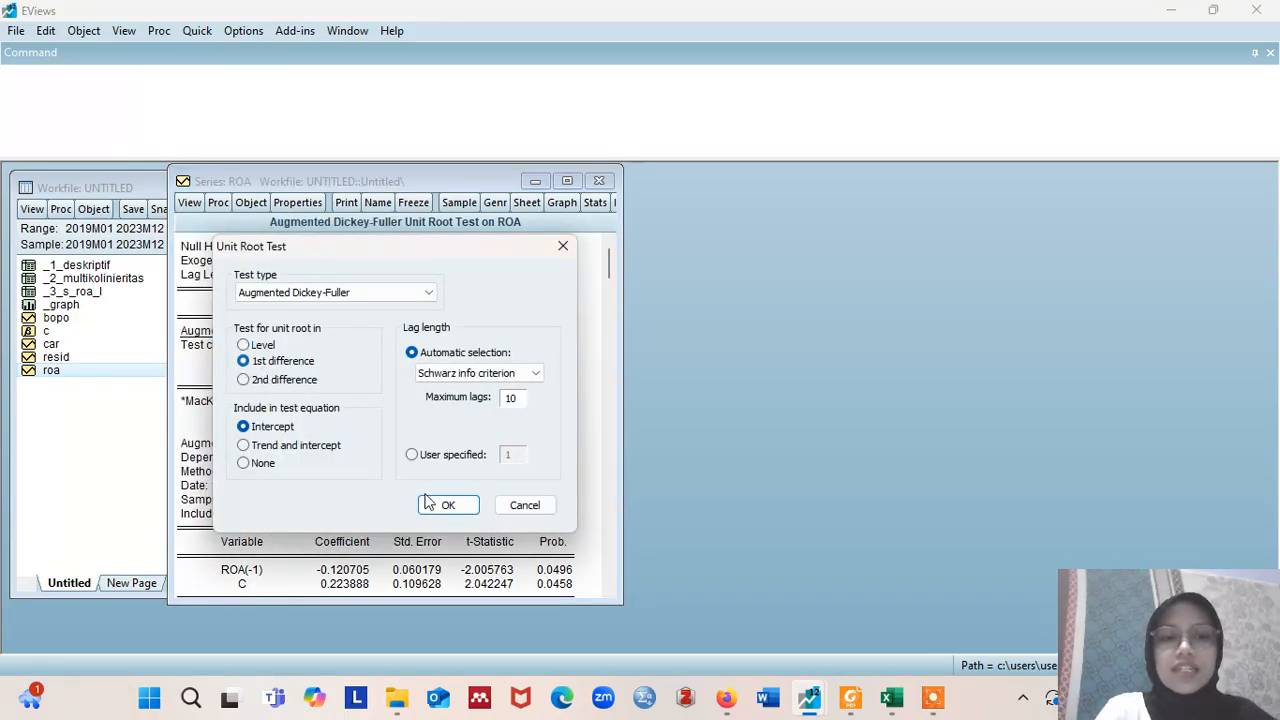
left_click(448, 504)
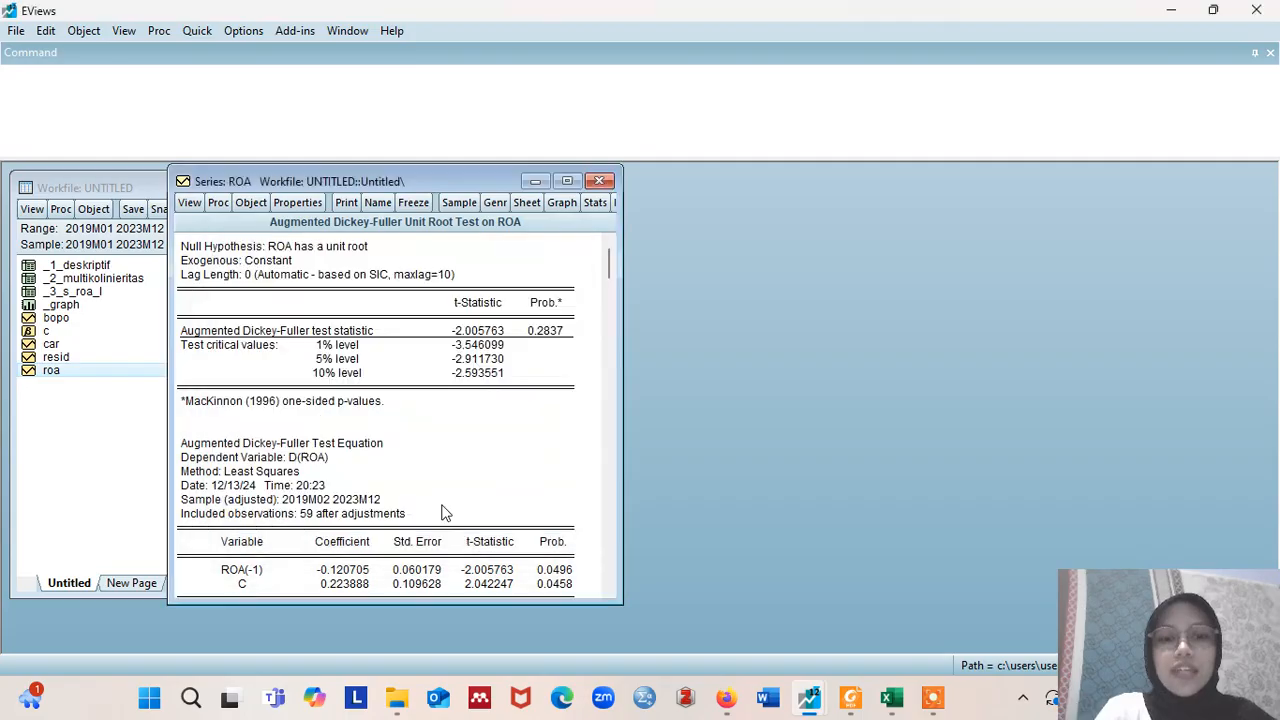
Step: Freeze the ROA first-difference unit root test results as a table and name it _3_S_ROA_F
left_click(413, 202)
left_click(376, 203)
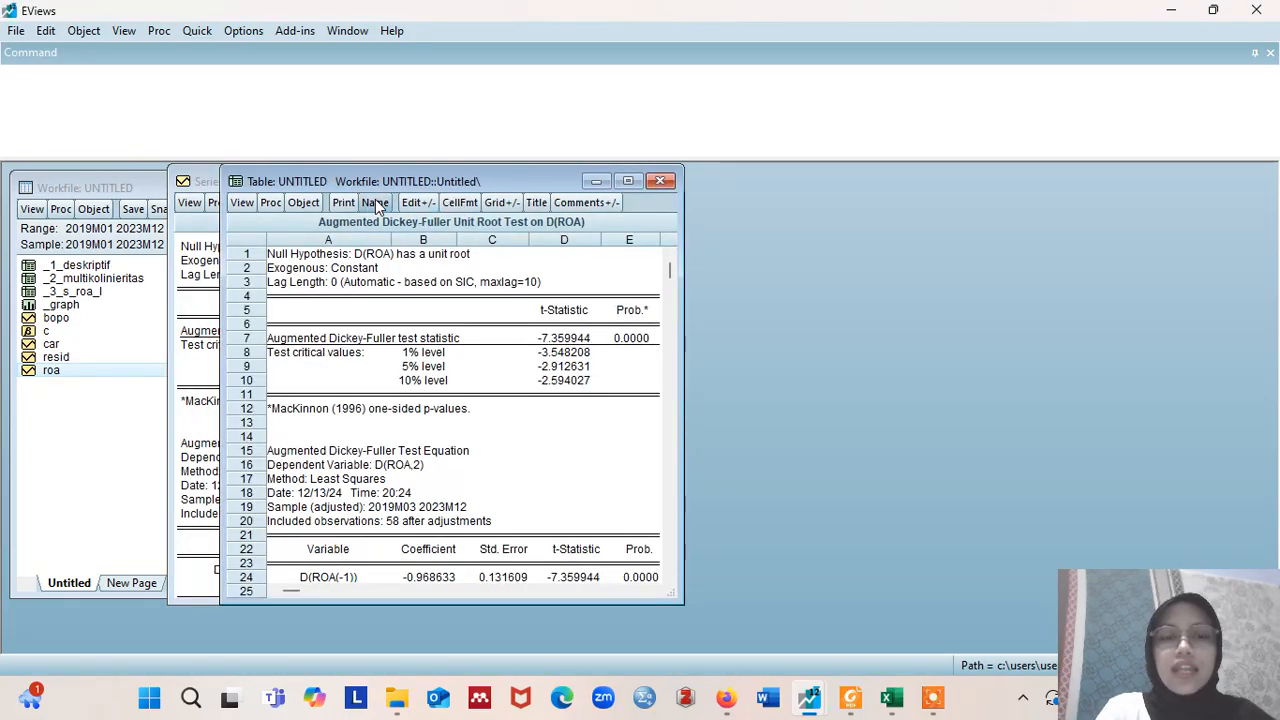
type("_3_")
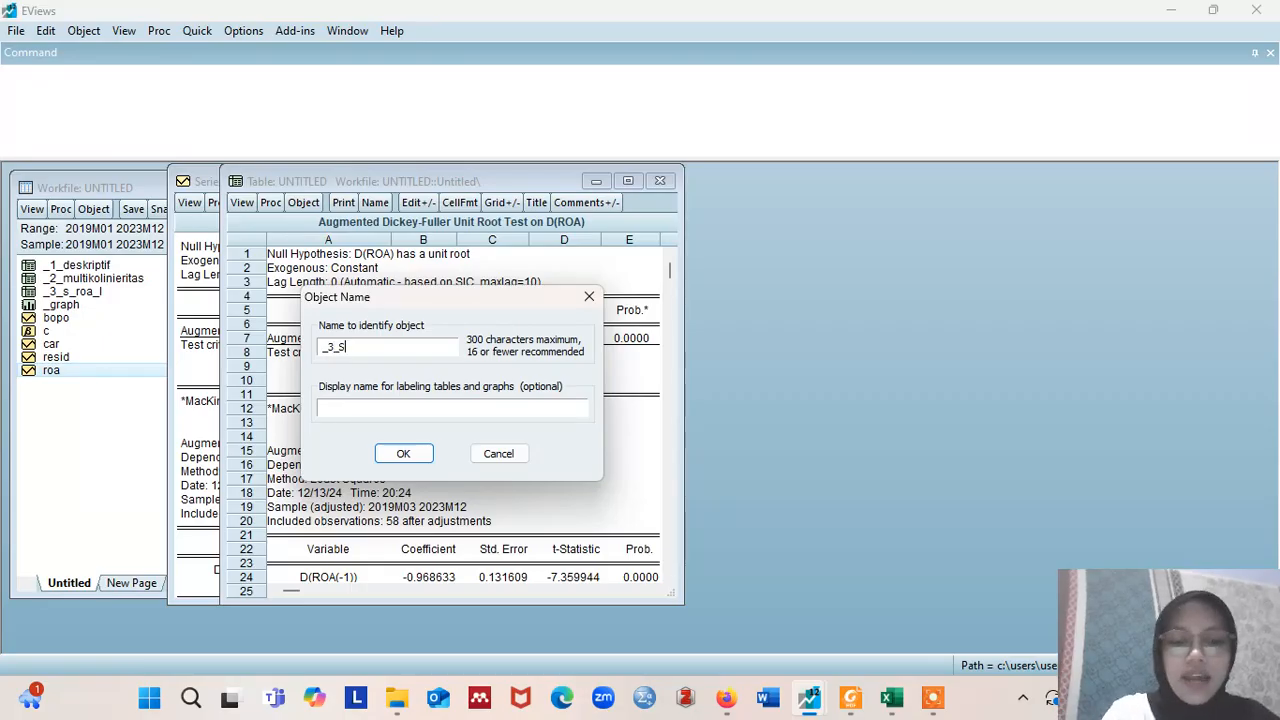
type("S_ROA")
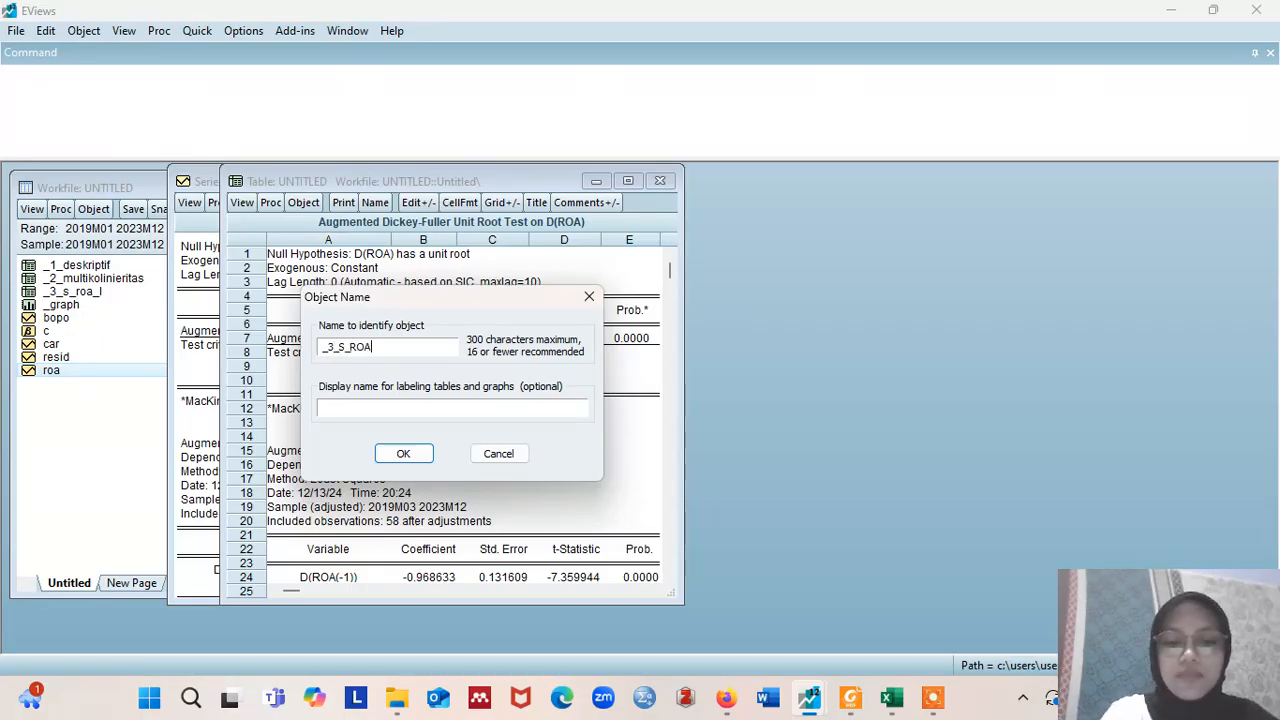
type("_F")
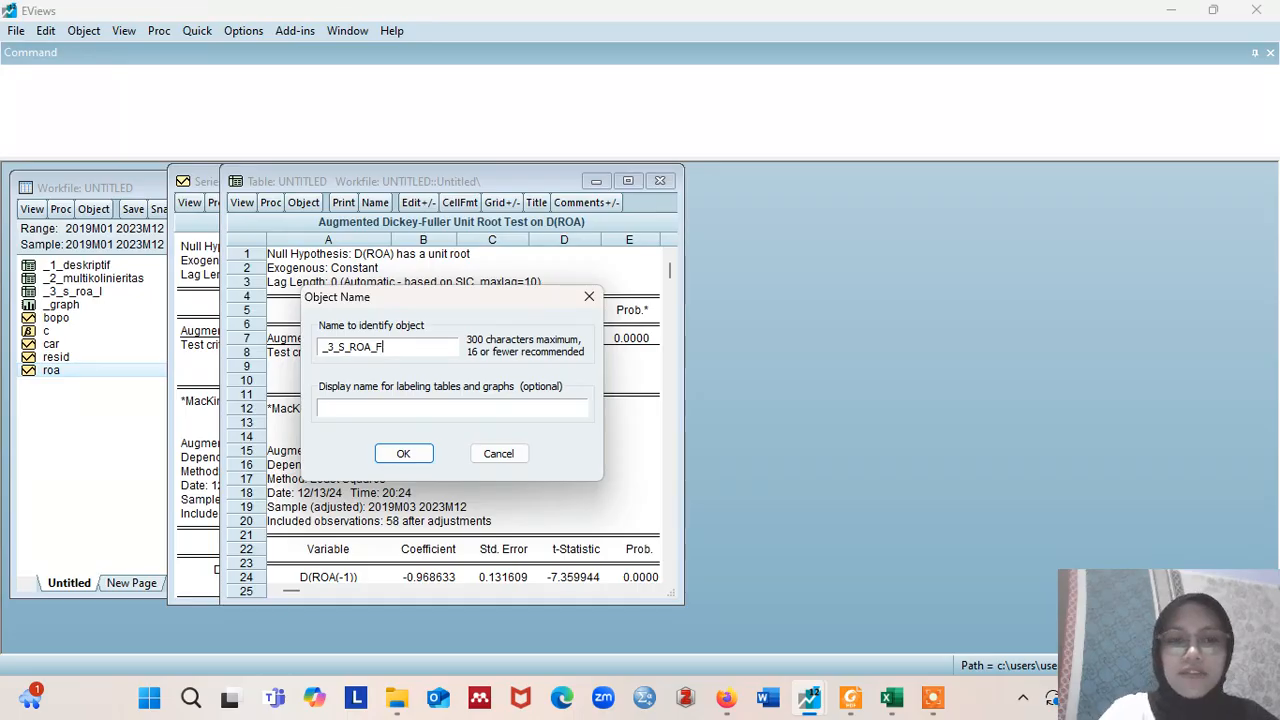
left_click(403, 454)
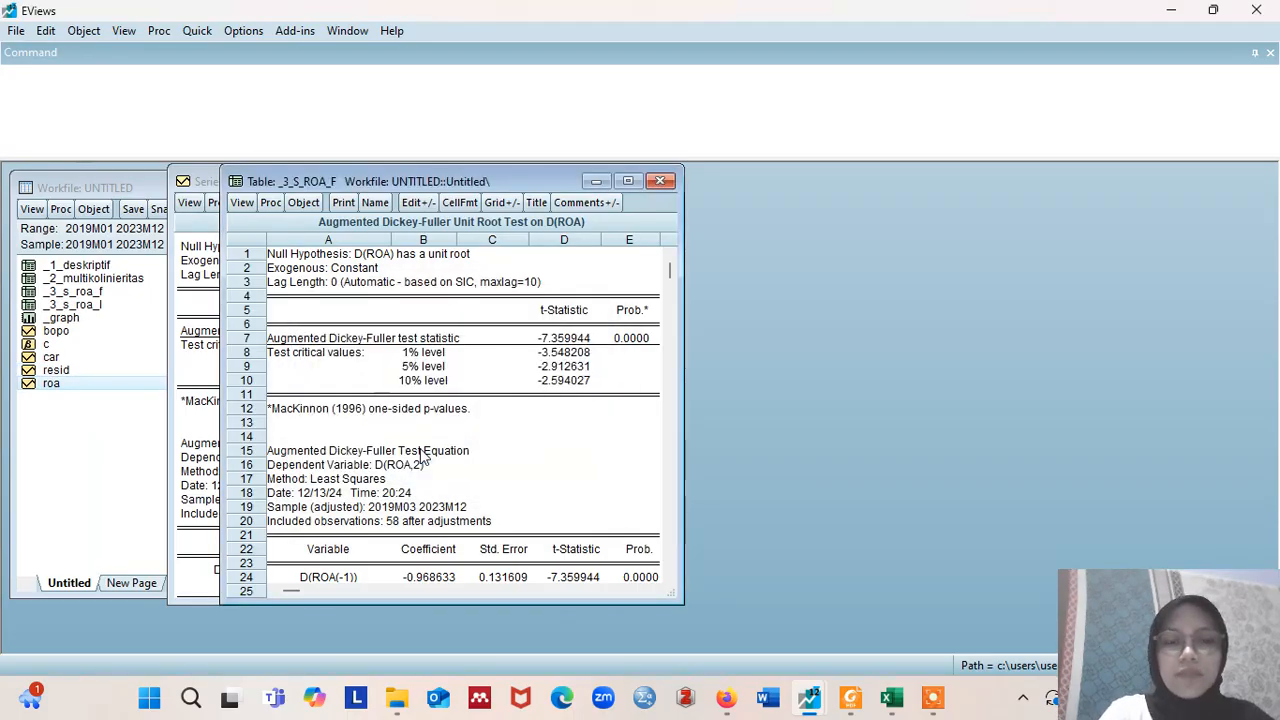
Step: Switch to Foxit Reader, review the ROA first-difference stationarity slide on page 9, and return to EViews
mouse_move(848, 692)
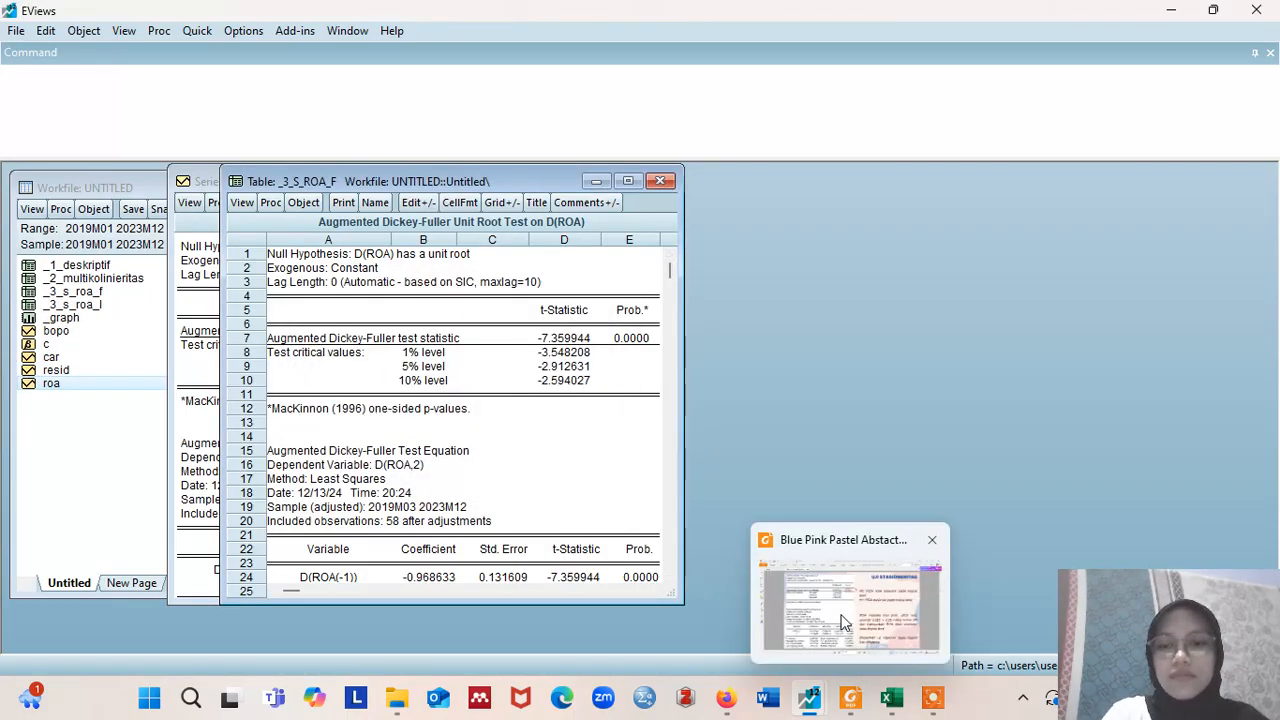
left_click(846, 622)
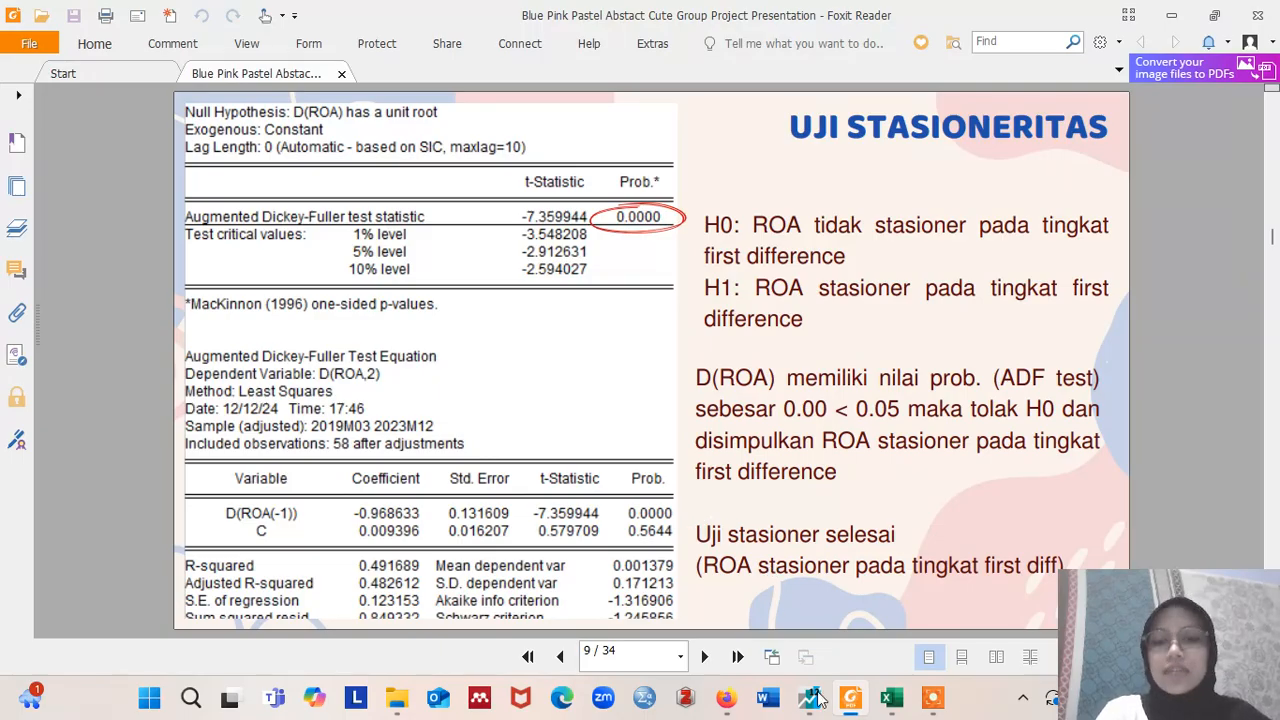
mouse_move(814, 705)
left_click(737, 617)
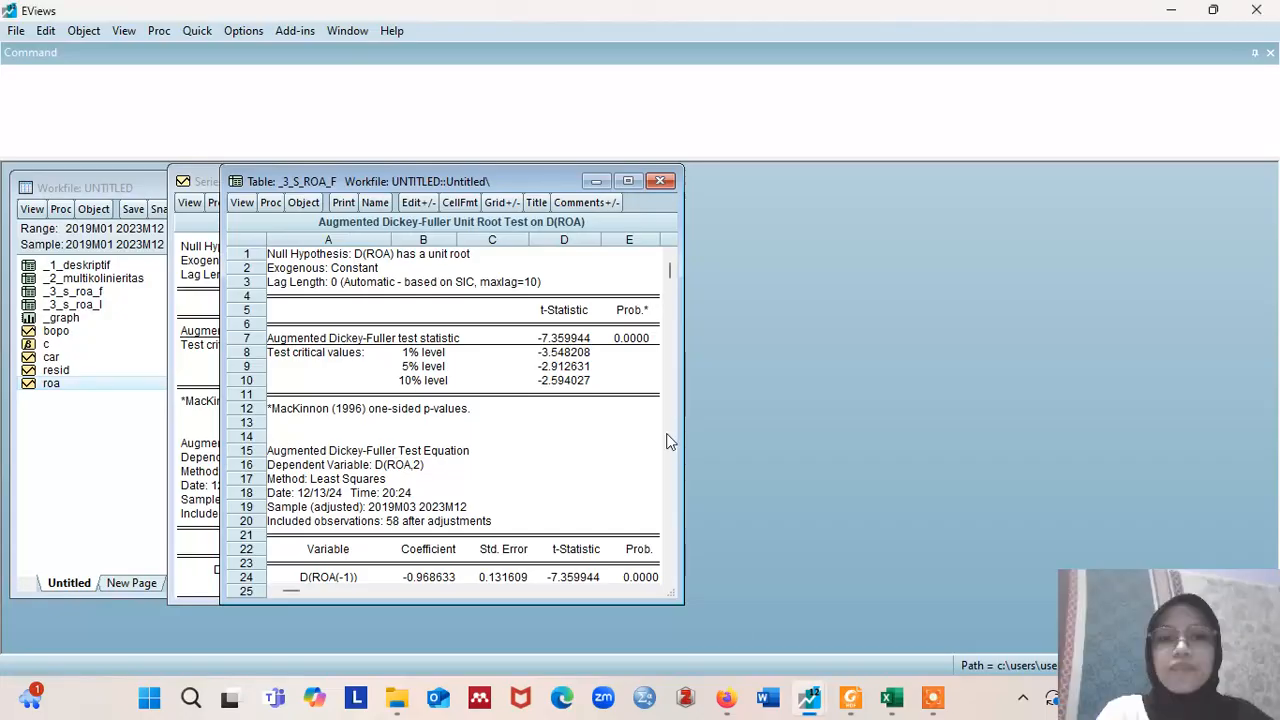
Step: Close the ROA table and series, and run a standard Augmented Dickey-Fuller unit root test on the CAR series at Level with Intercept
left_click(661, 181)
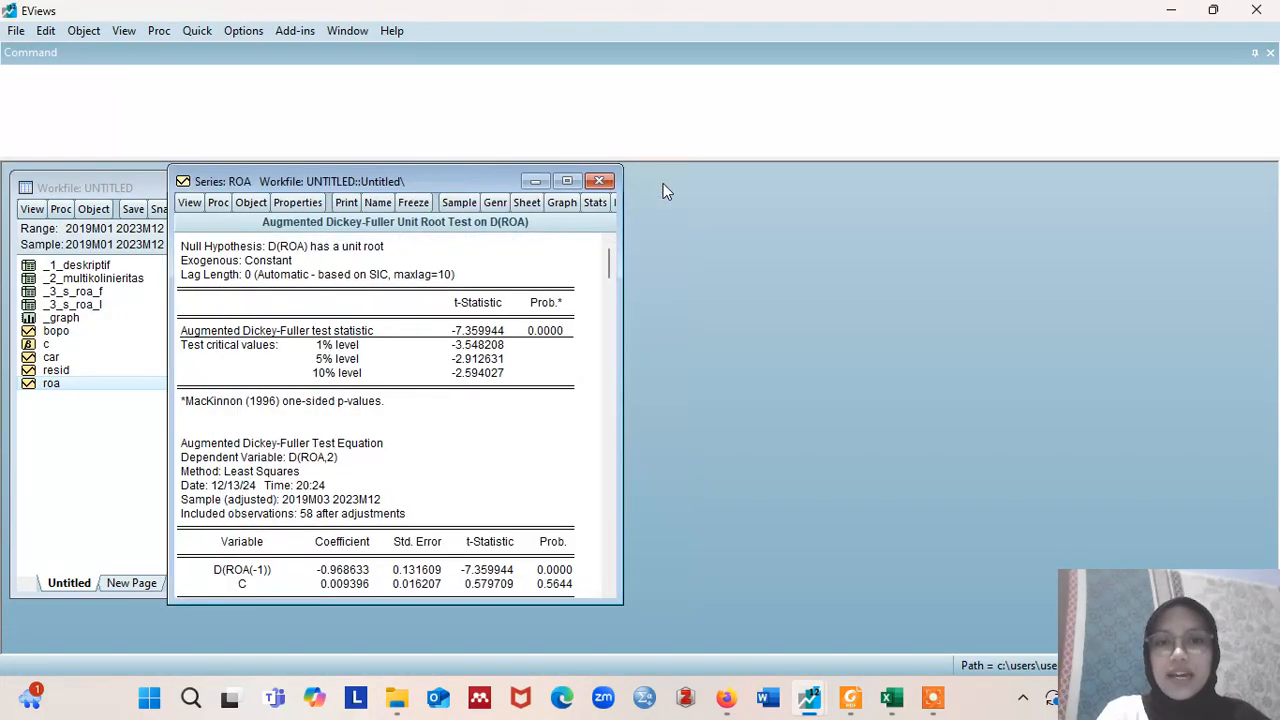
left_click(600, 182)
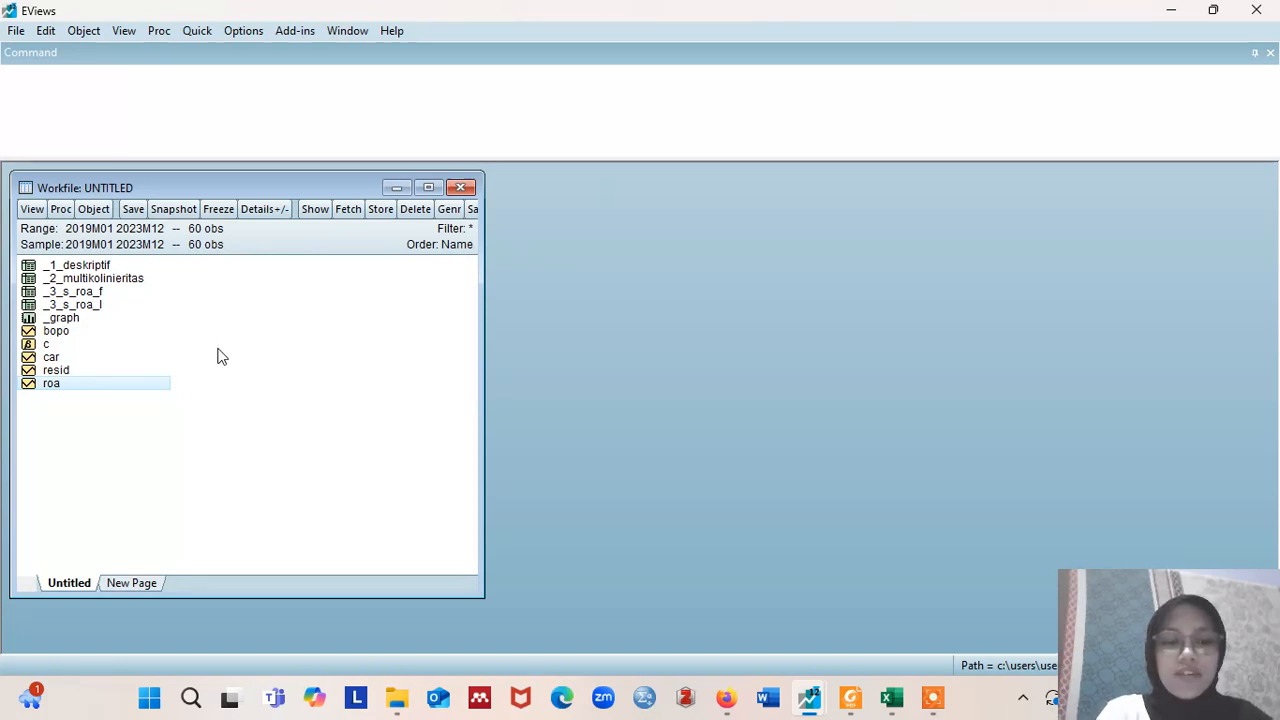
double_click(55, 358)
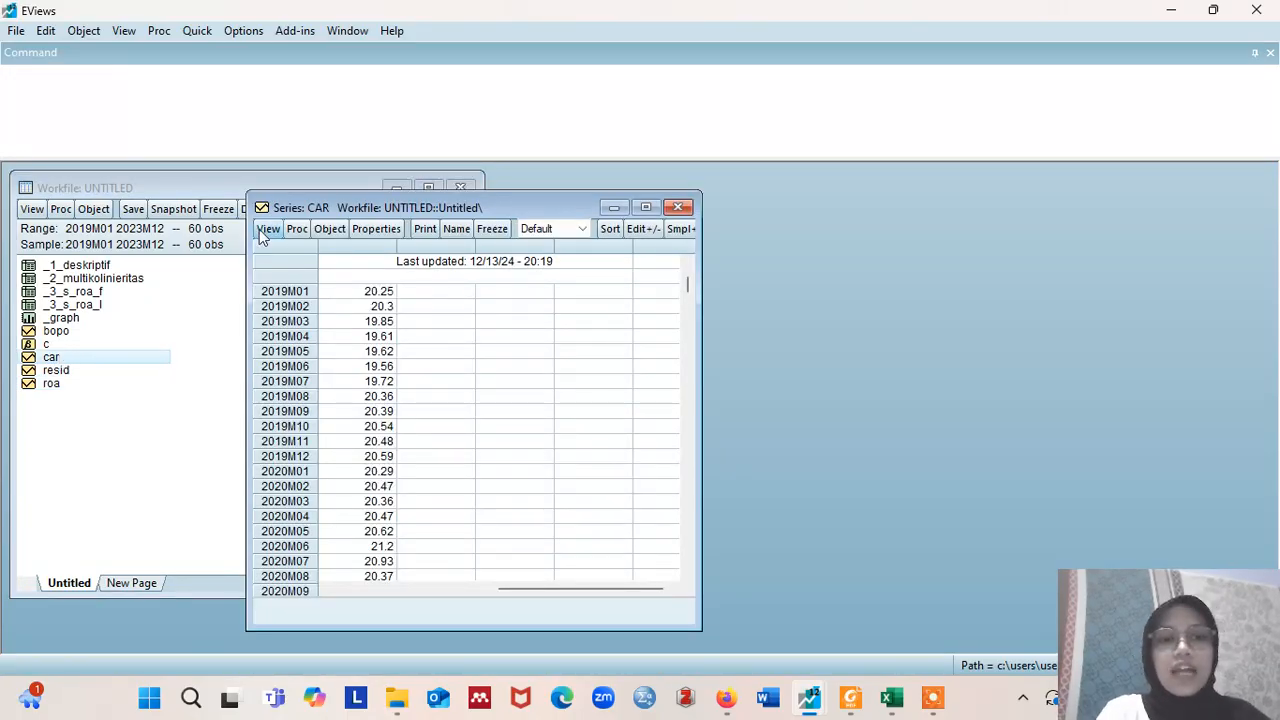
left_click(266, 229)
mouse_move(309, 413)
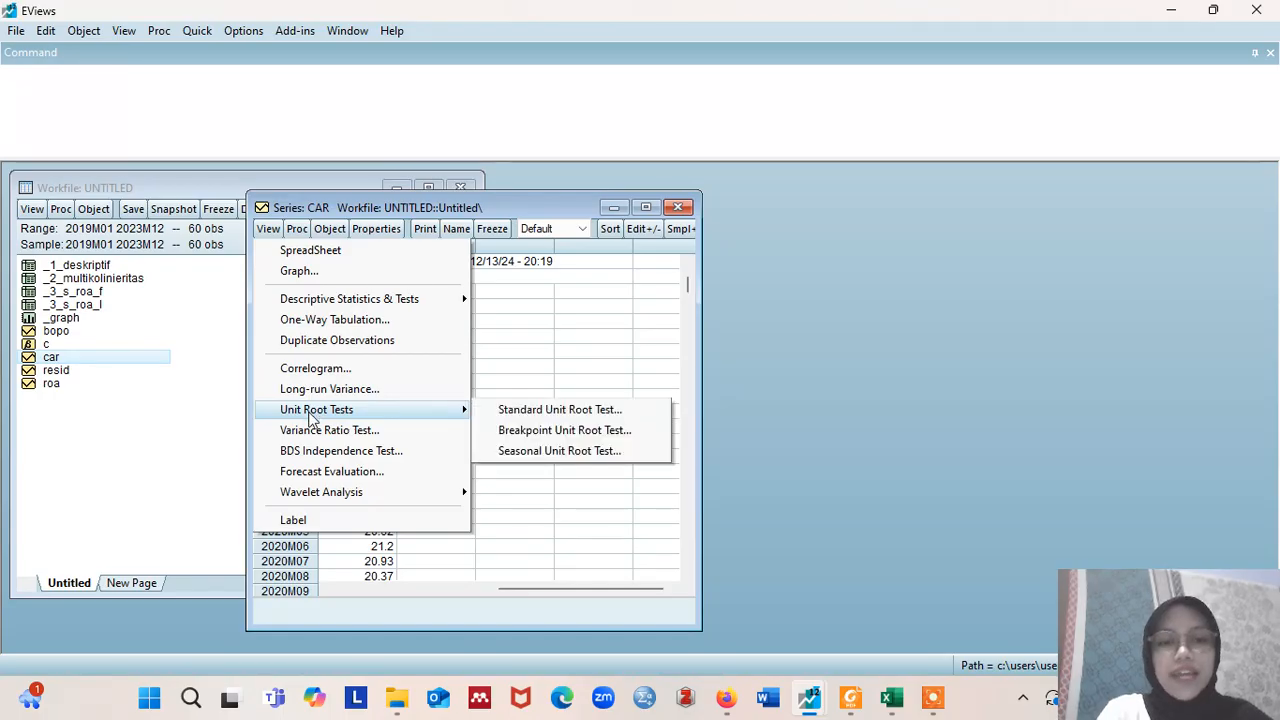
left_click(510, 410)
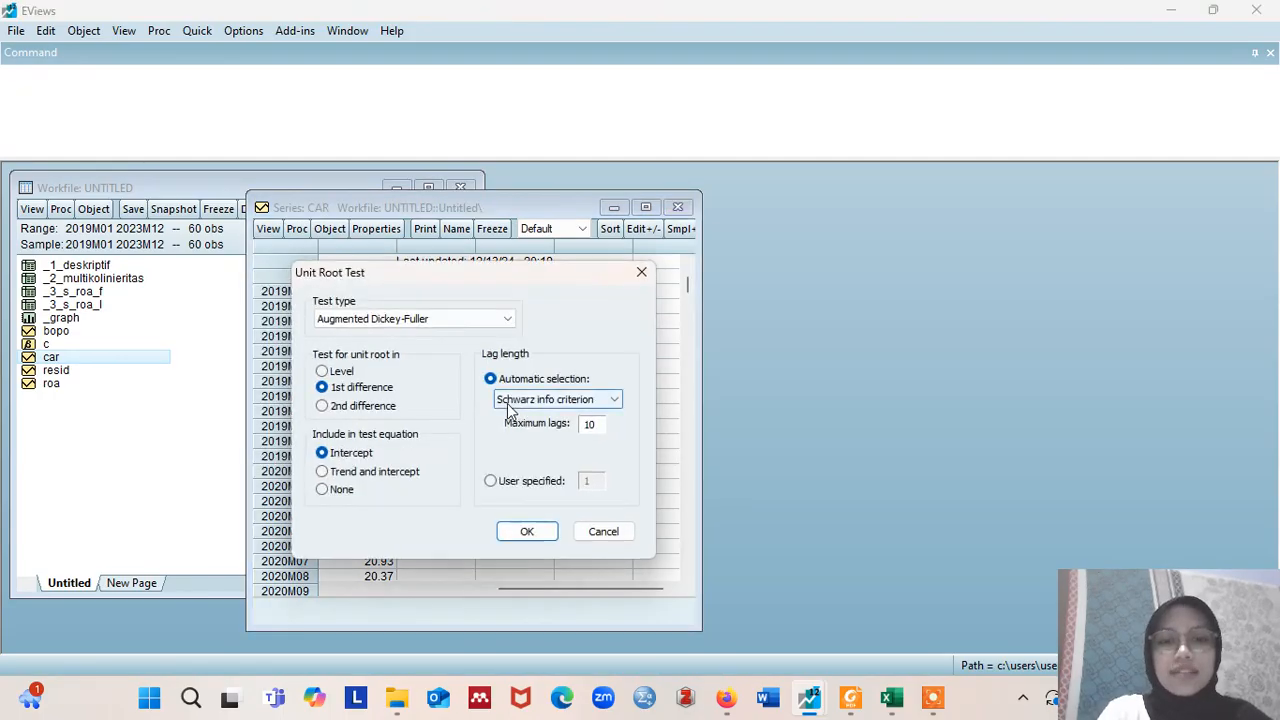
left_click(335, 373)
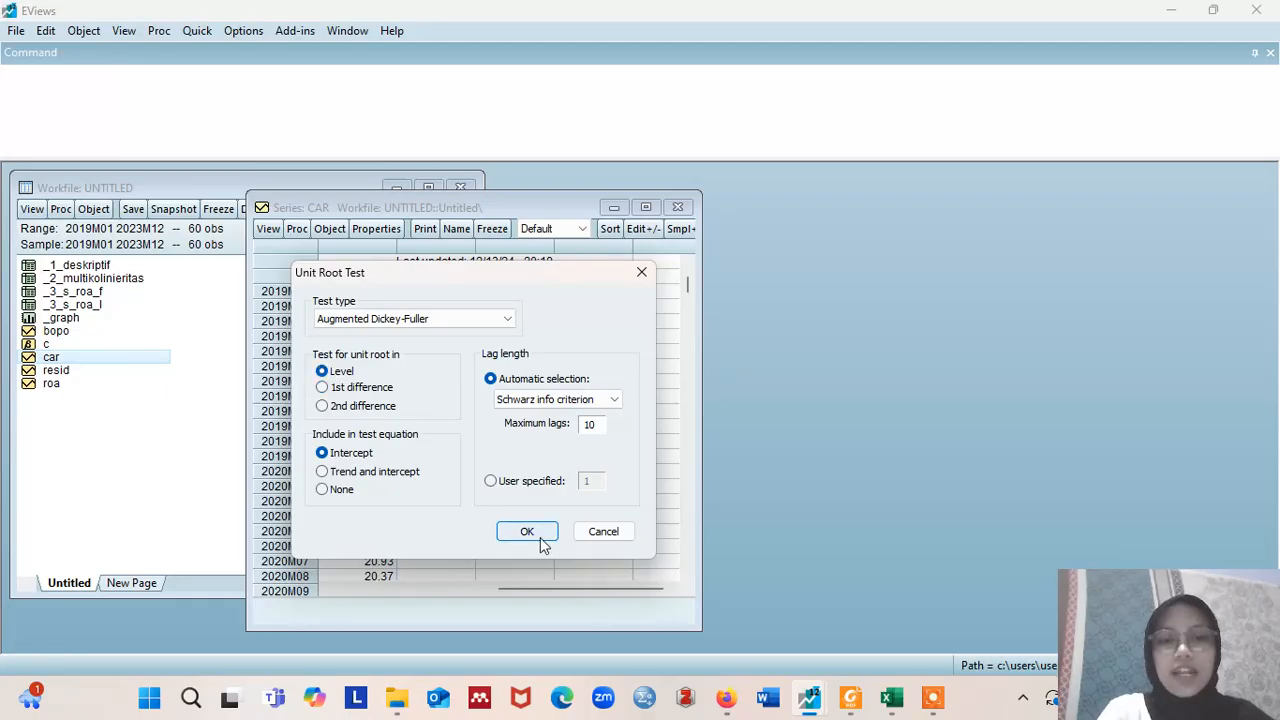
left_click(527, 531)
Step: Freeze the CAR level unit root test results as a table and name it _3_S_CAR_L
left_click(491, 229)
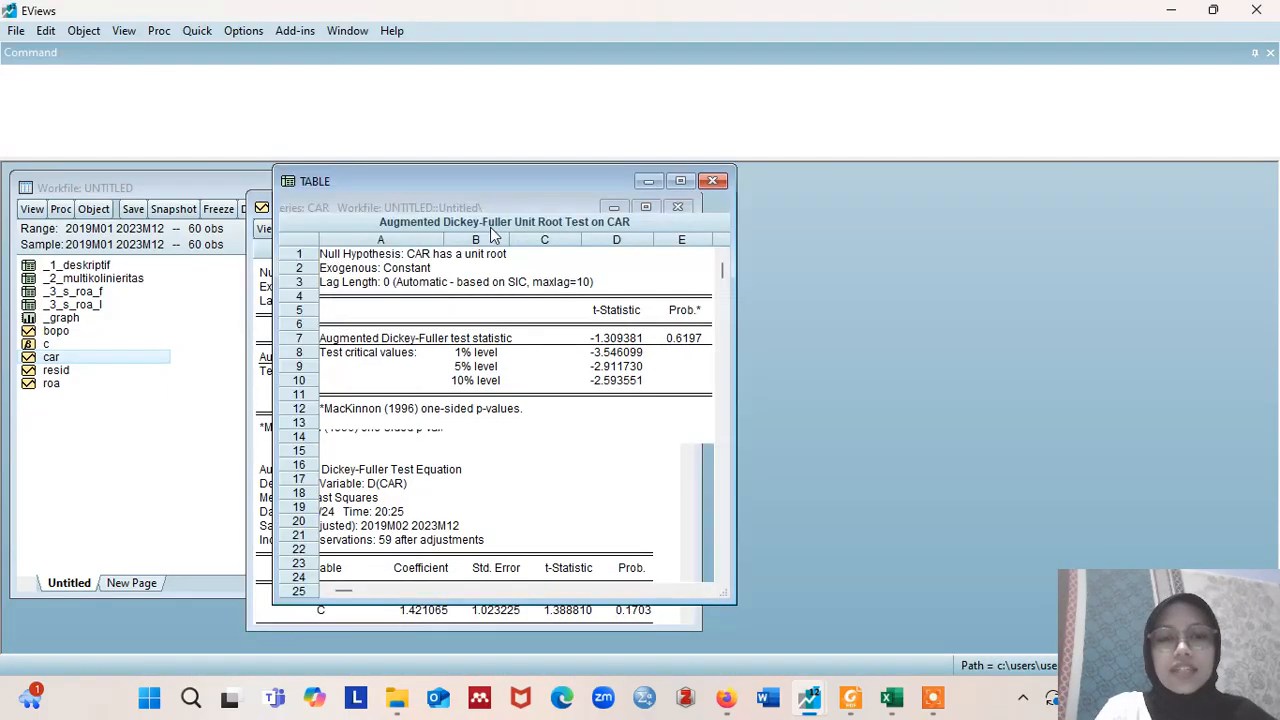
left_click(427, 202)
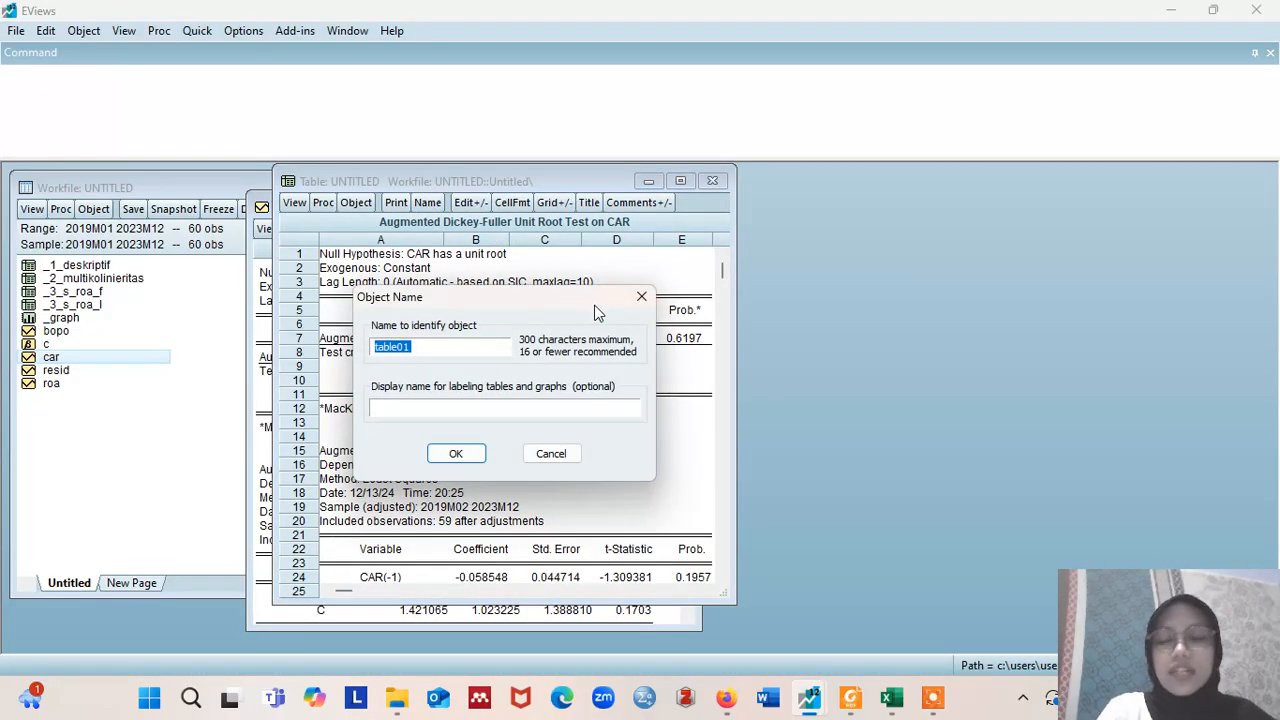
type("_")
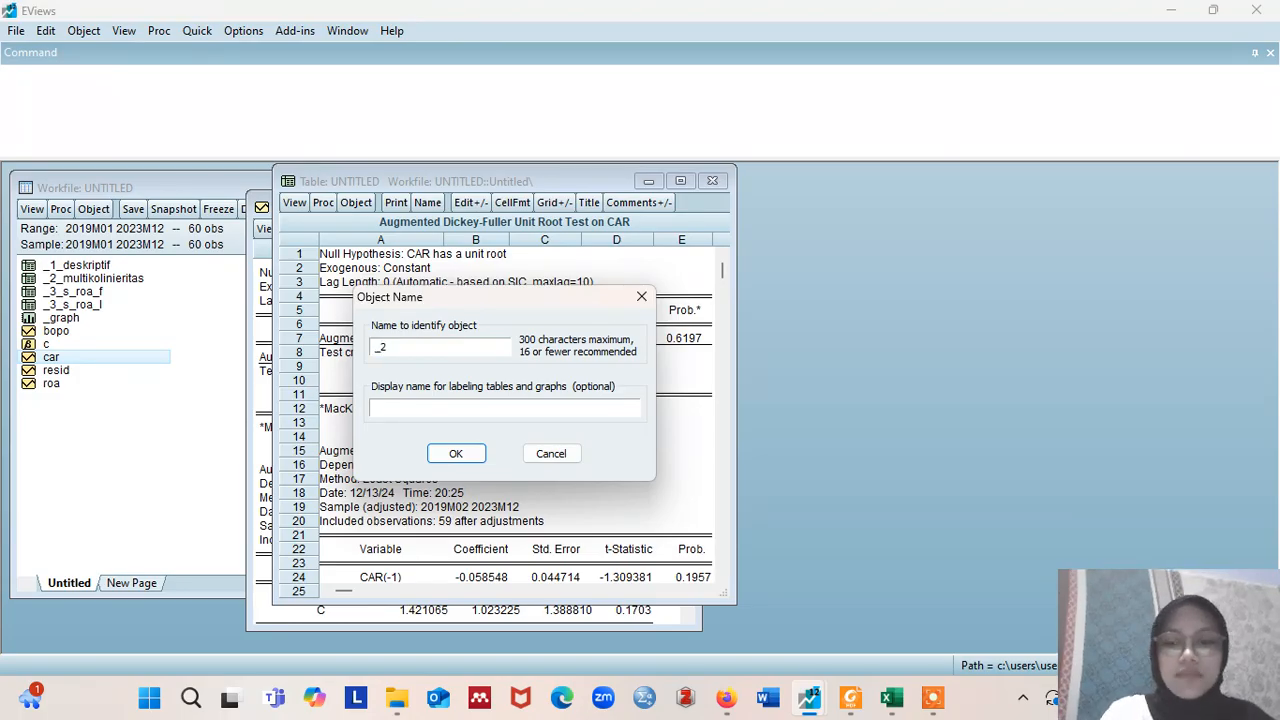
type("3_S_")
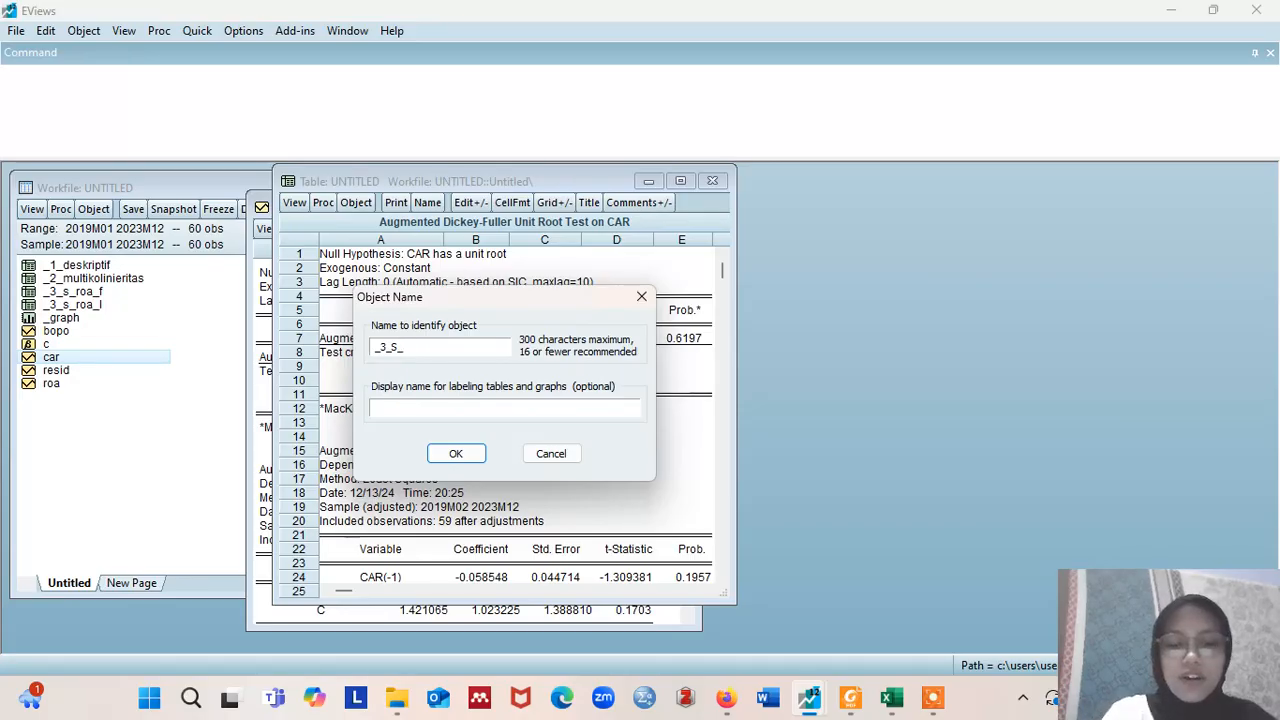
type("CAR")
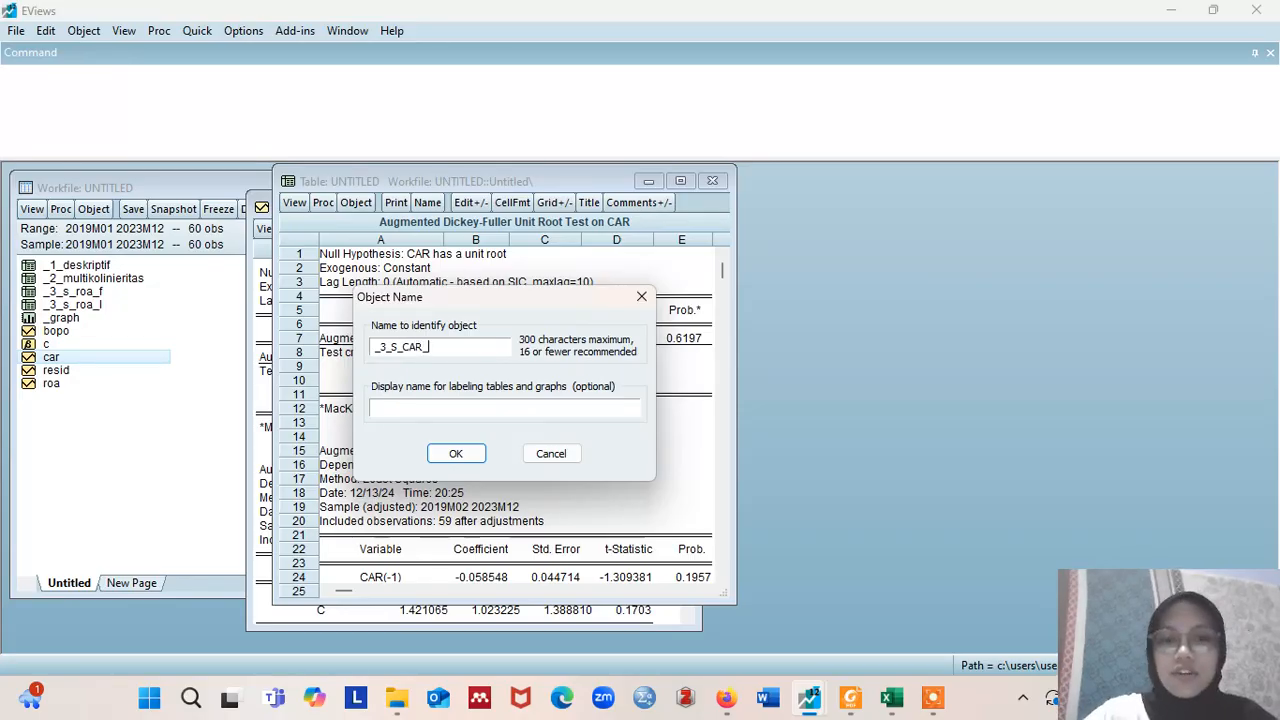
type("_L")
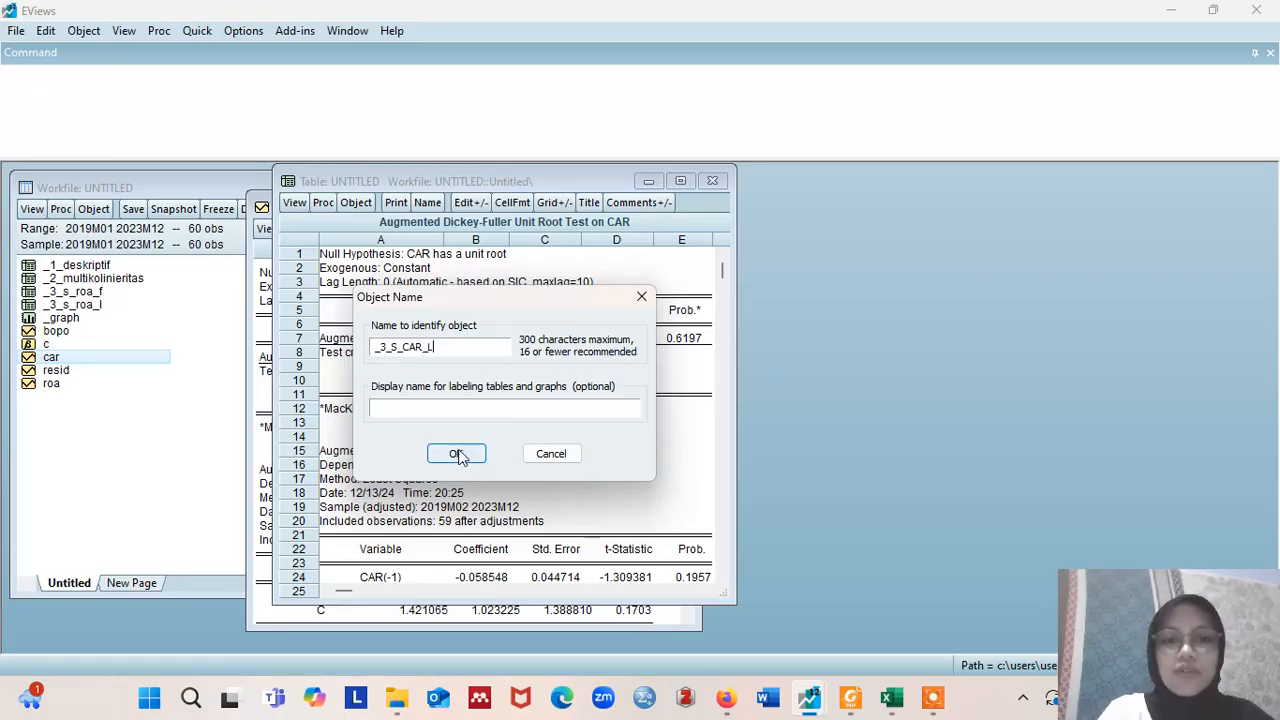
left_click(455, 453)
Step: Switch to Foxit Reader, review the CAR level stationarity slide on page 10, and return to EViews
mouse_move(849, 692)
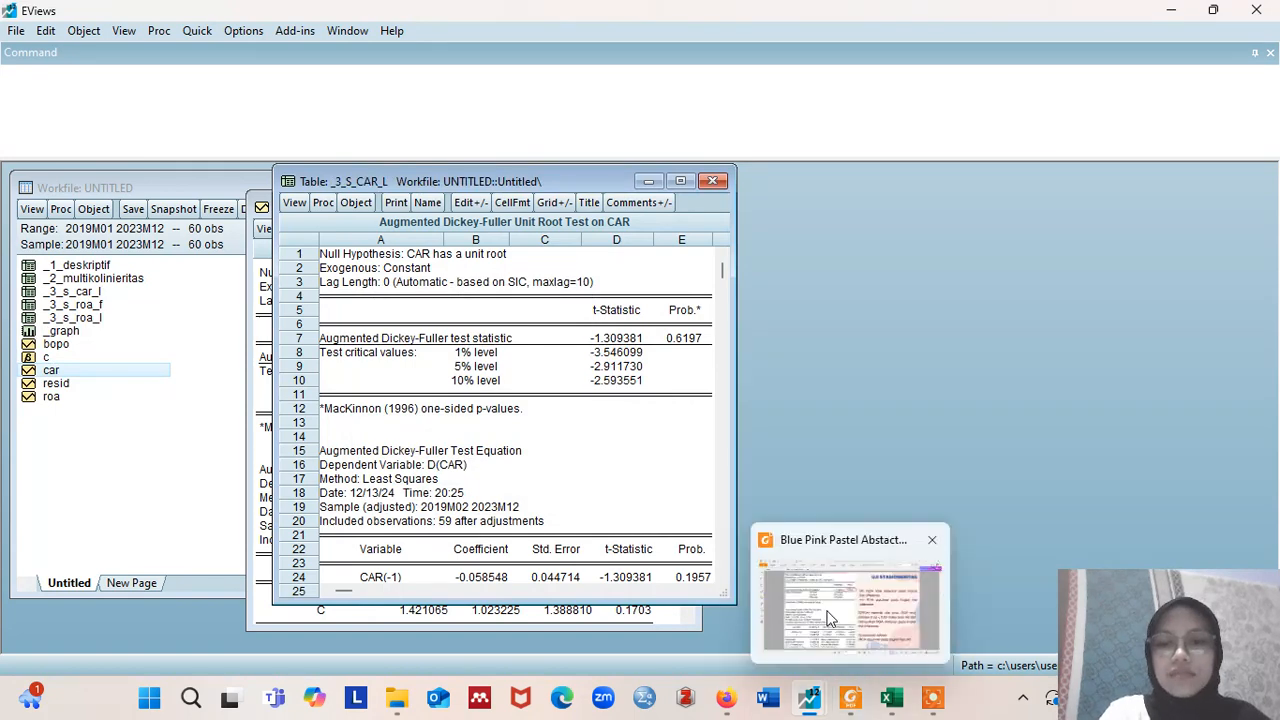
left_click(828, 618)
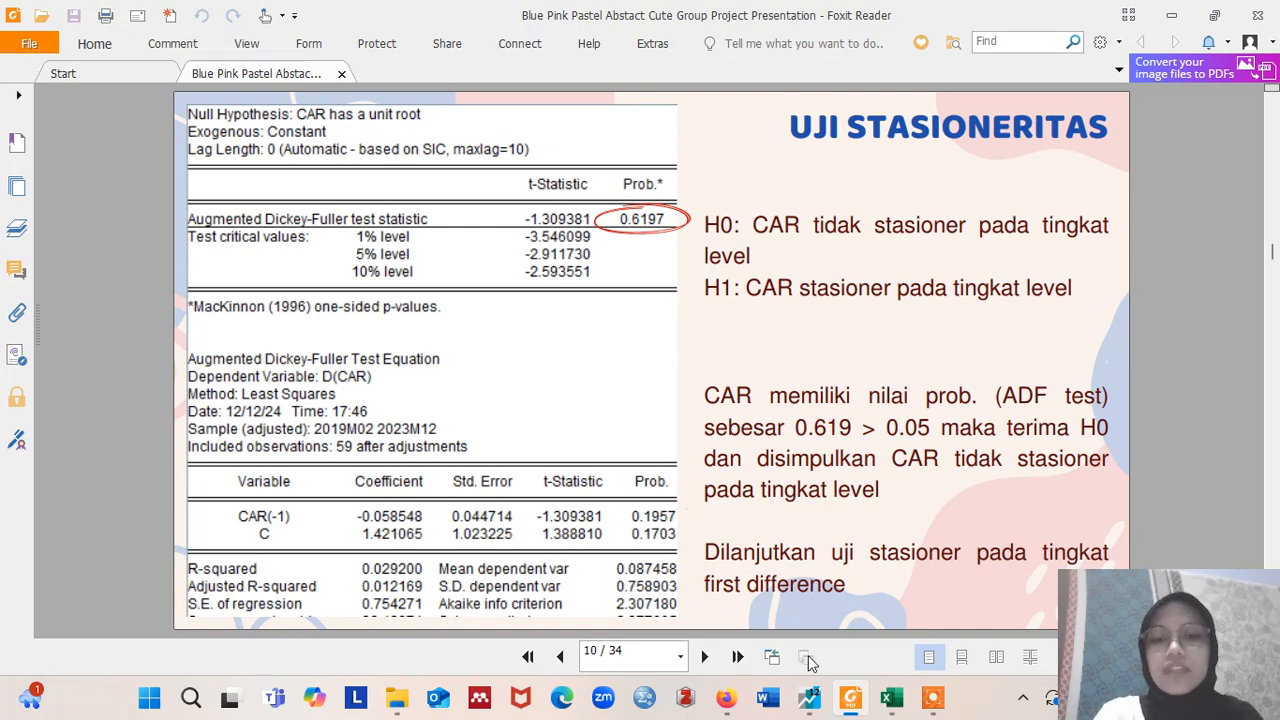
mouse_move(810, 700)
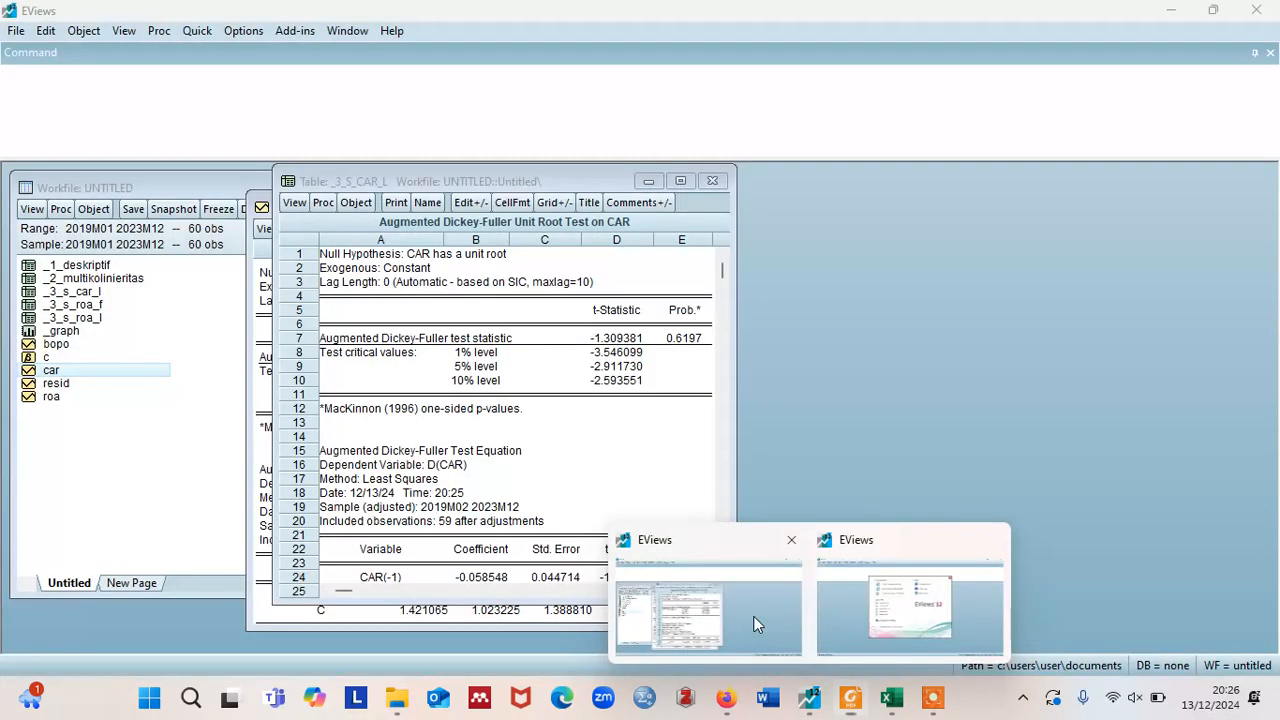
left_click(754, 620)
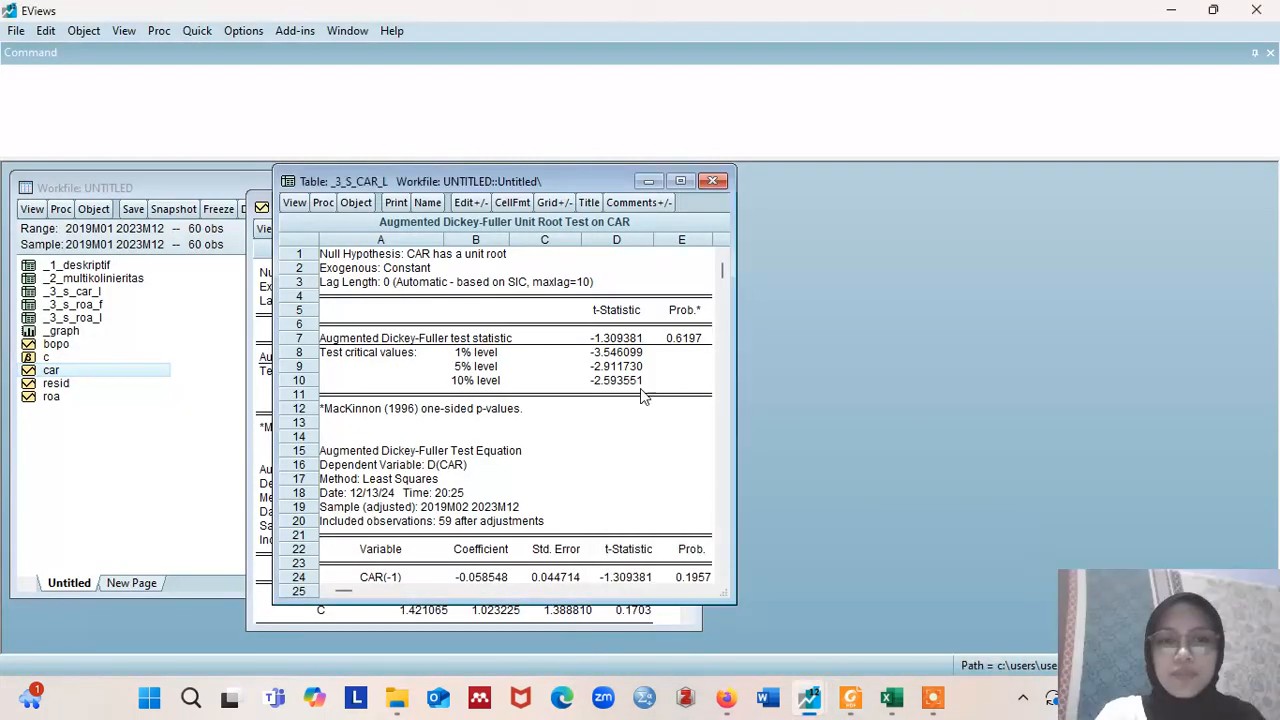
Step: Close the CAR level table and run a standard Augmented Dickey-Fuller unit root test on CAR at 1st difference with Intercept
left_click(712, 181)
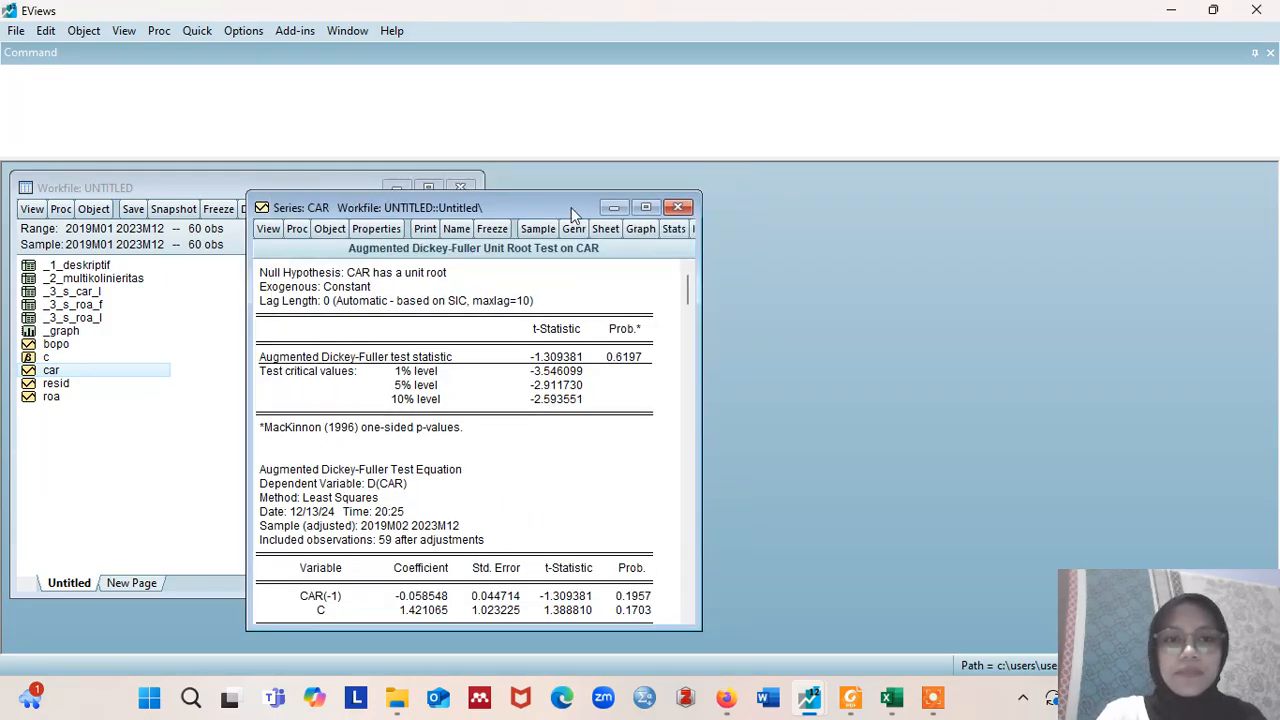
left_click(268, 229)
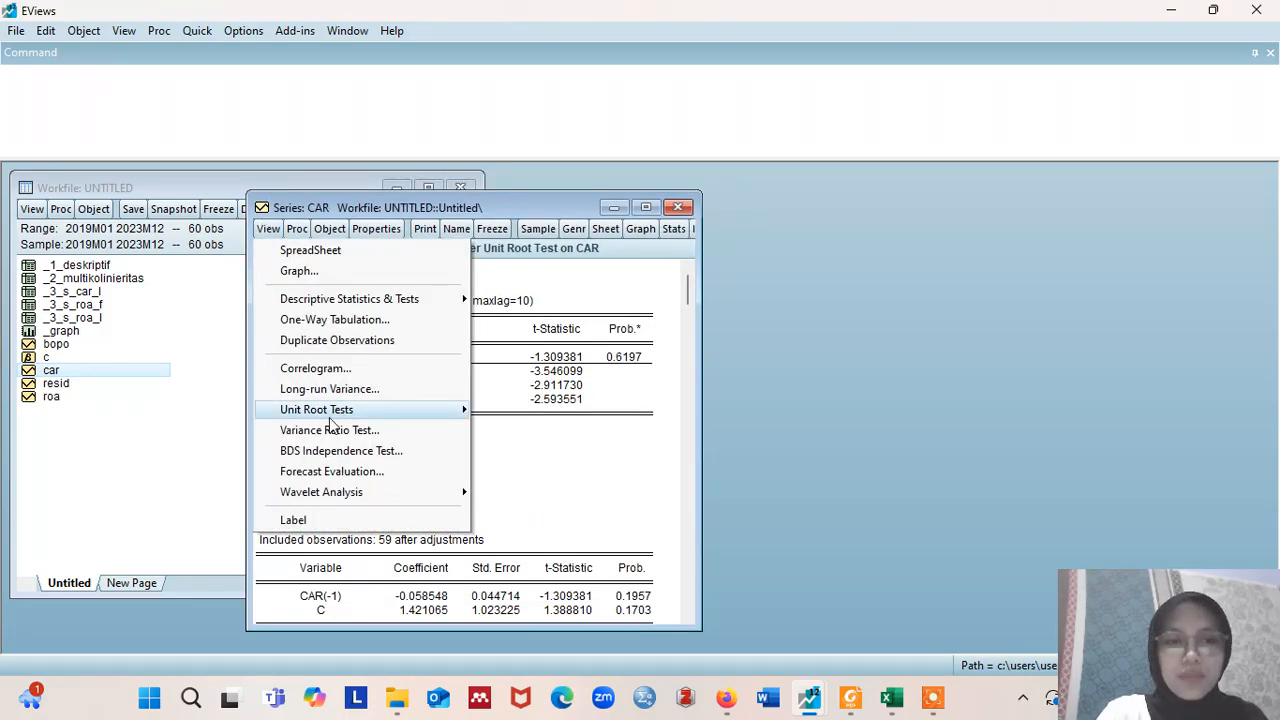
mouse_move(335, 414)
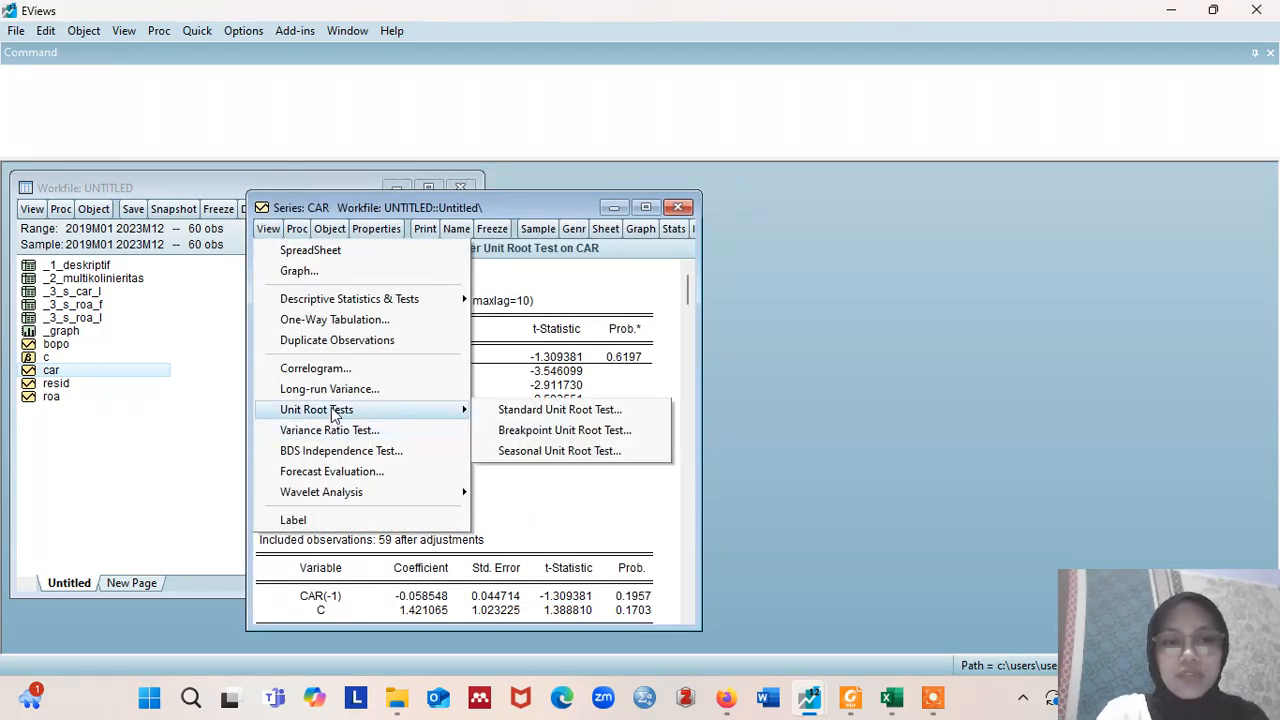
left_click(502, 411)
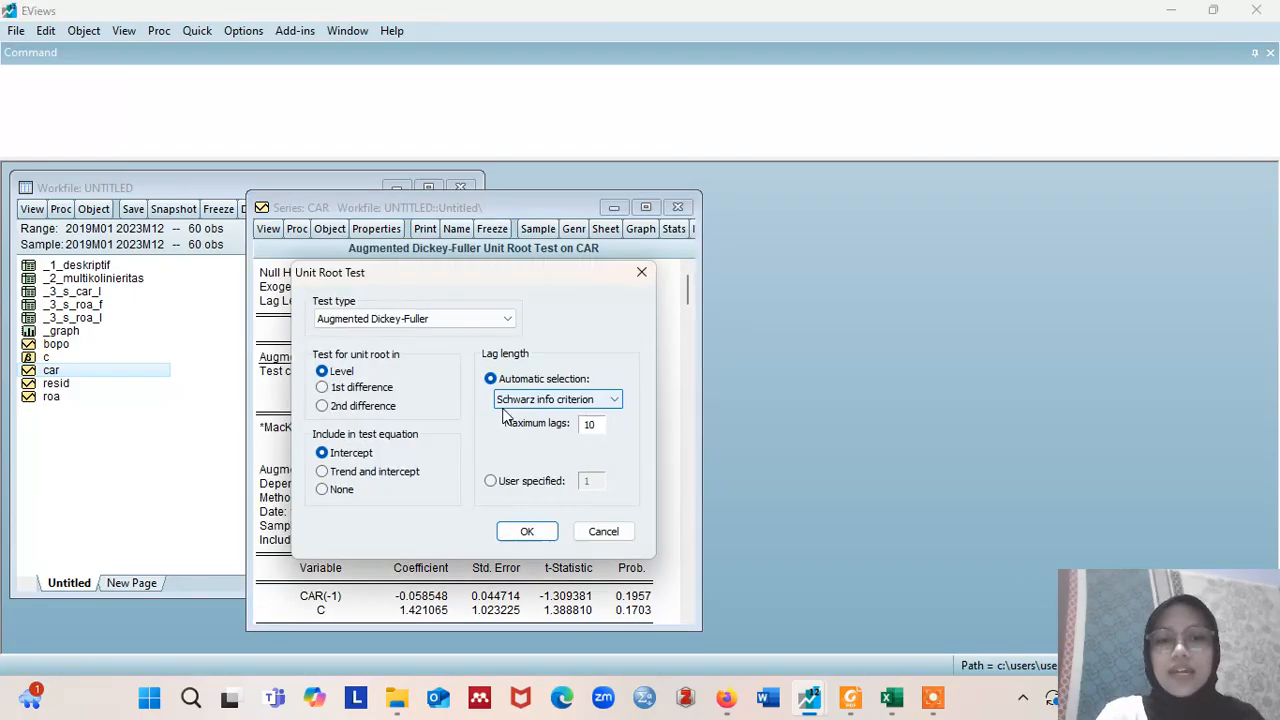
left_click(323, 389)
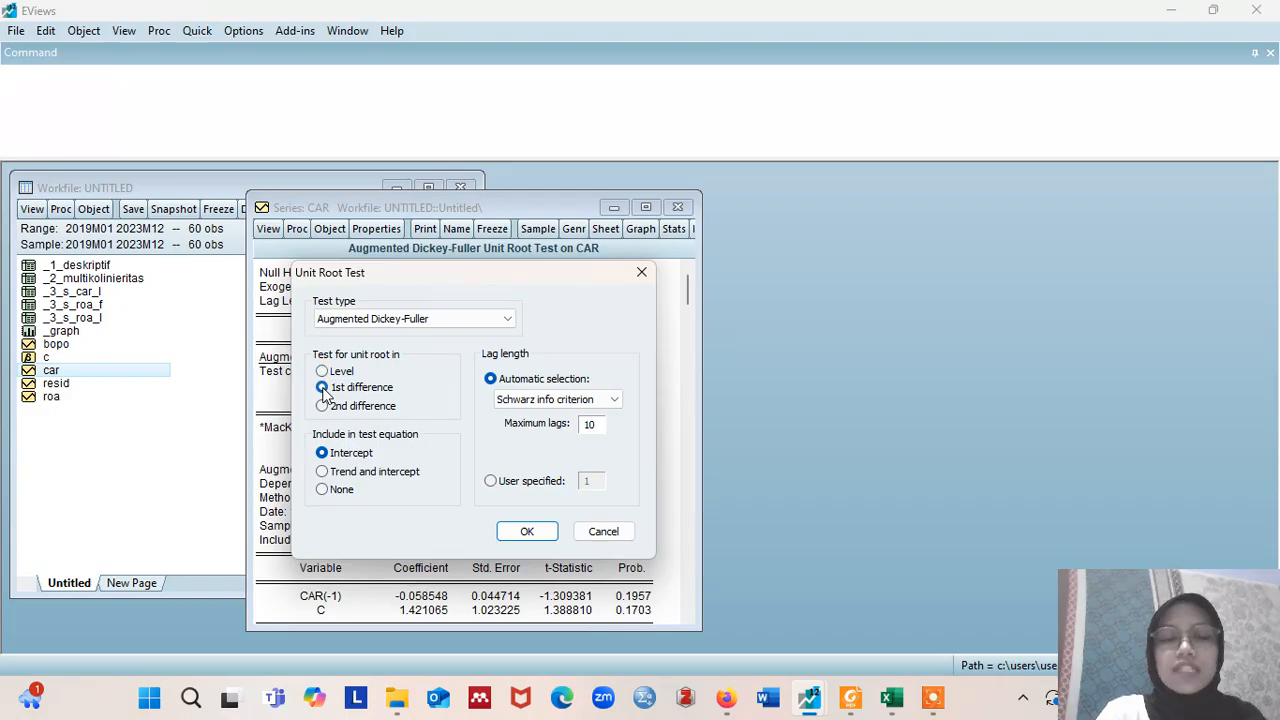
left_click(521, 530)
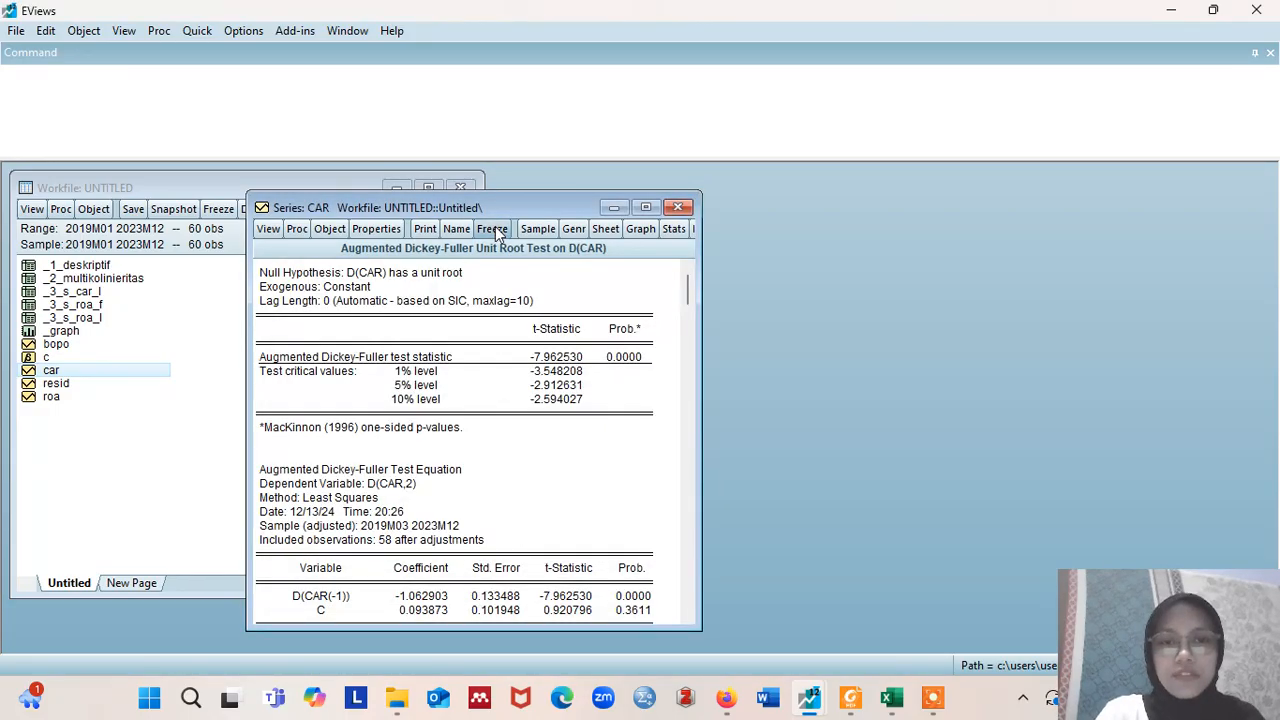
Step: Freeze the CAR first-difference unit root test results as a table and name it _3_S_CAR_F
left_click(493, 229)
left_click(453, 229)
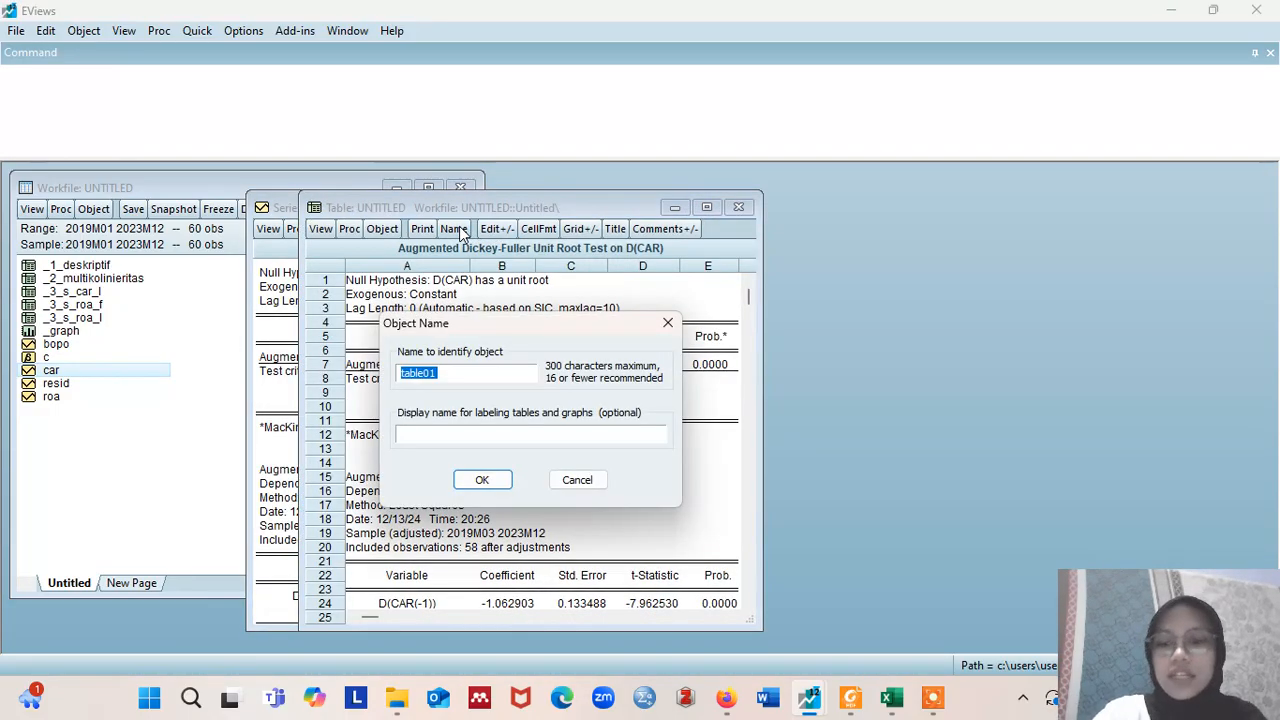
type("_3")
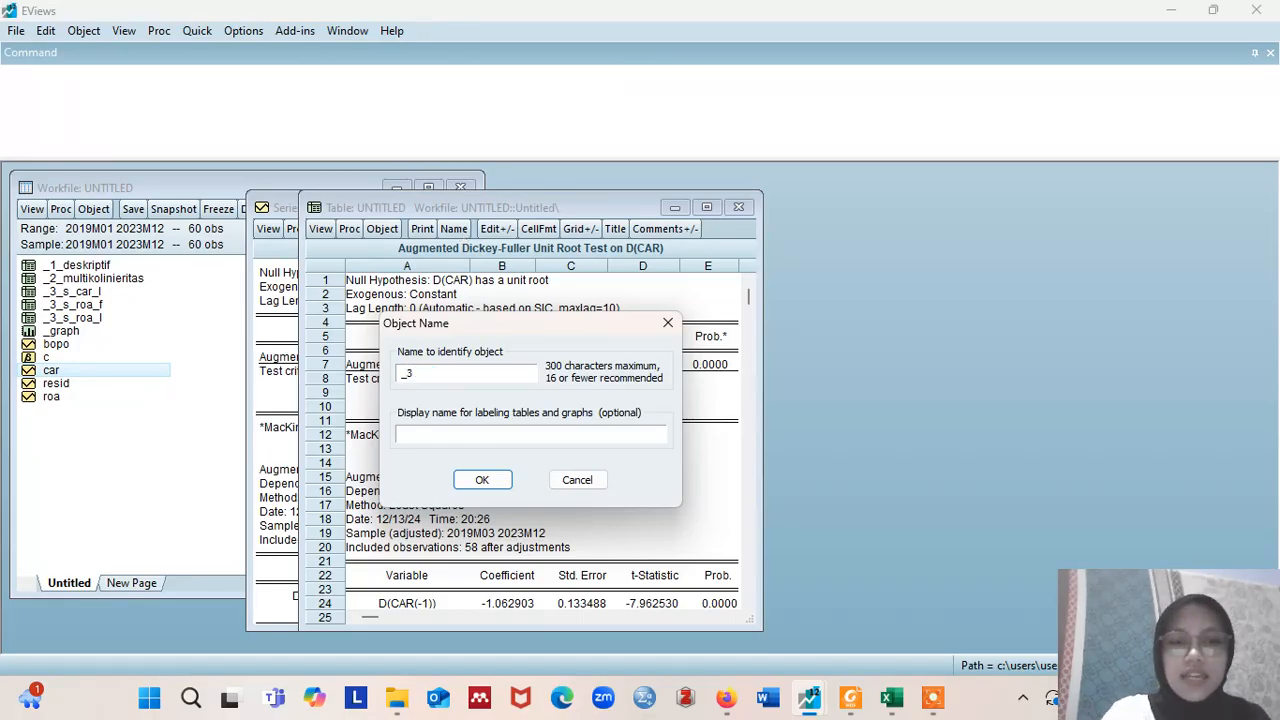
type("_S_")
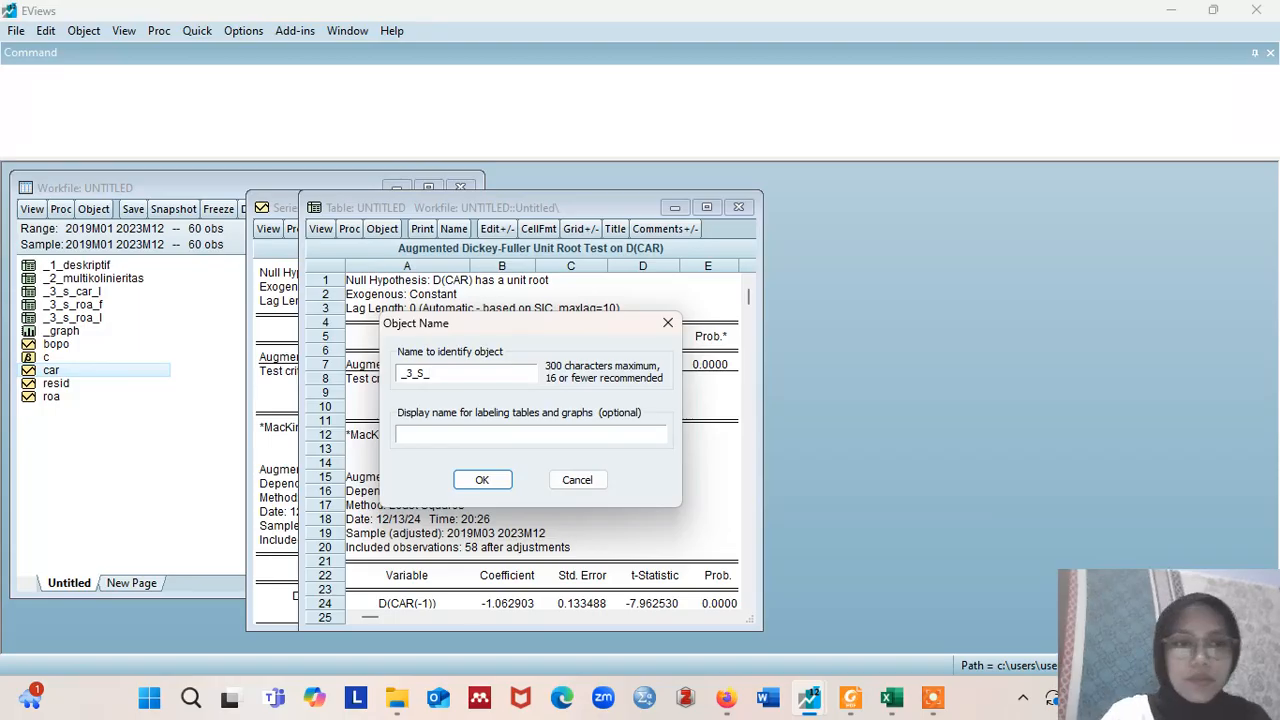
type("CAR")
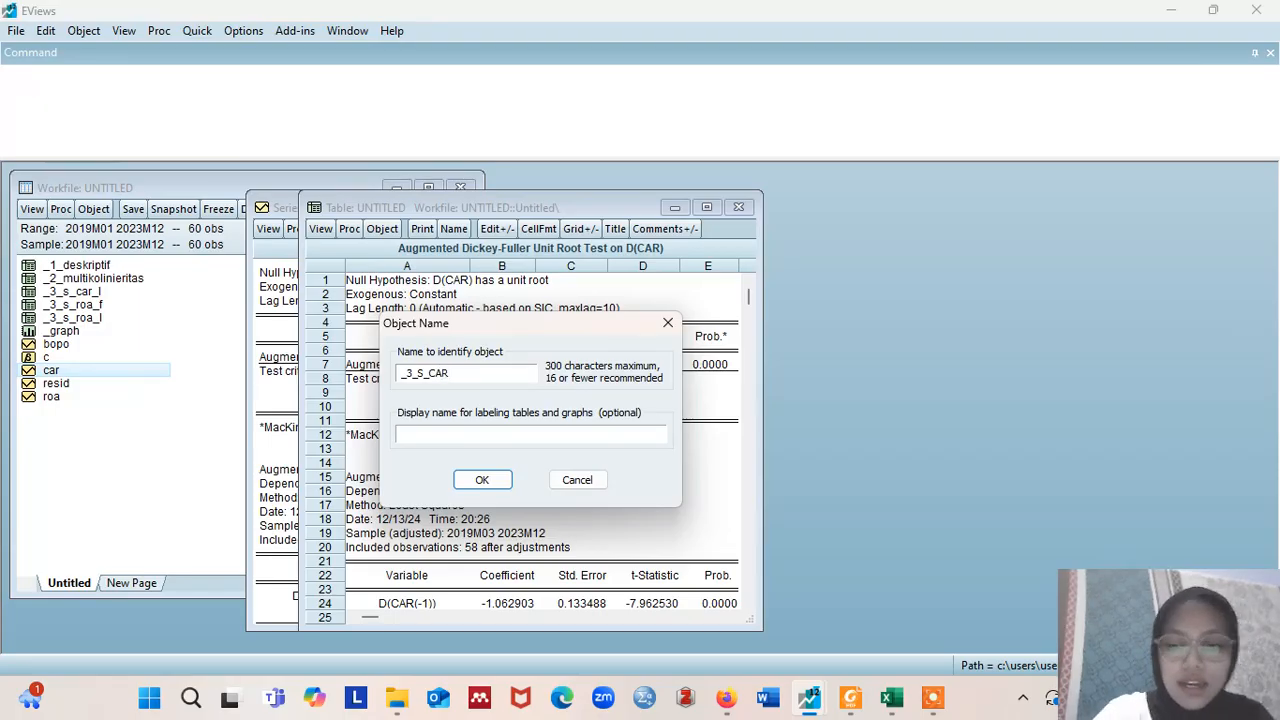
type("_F")
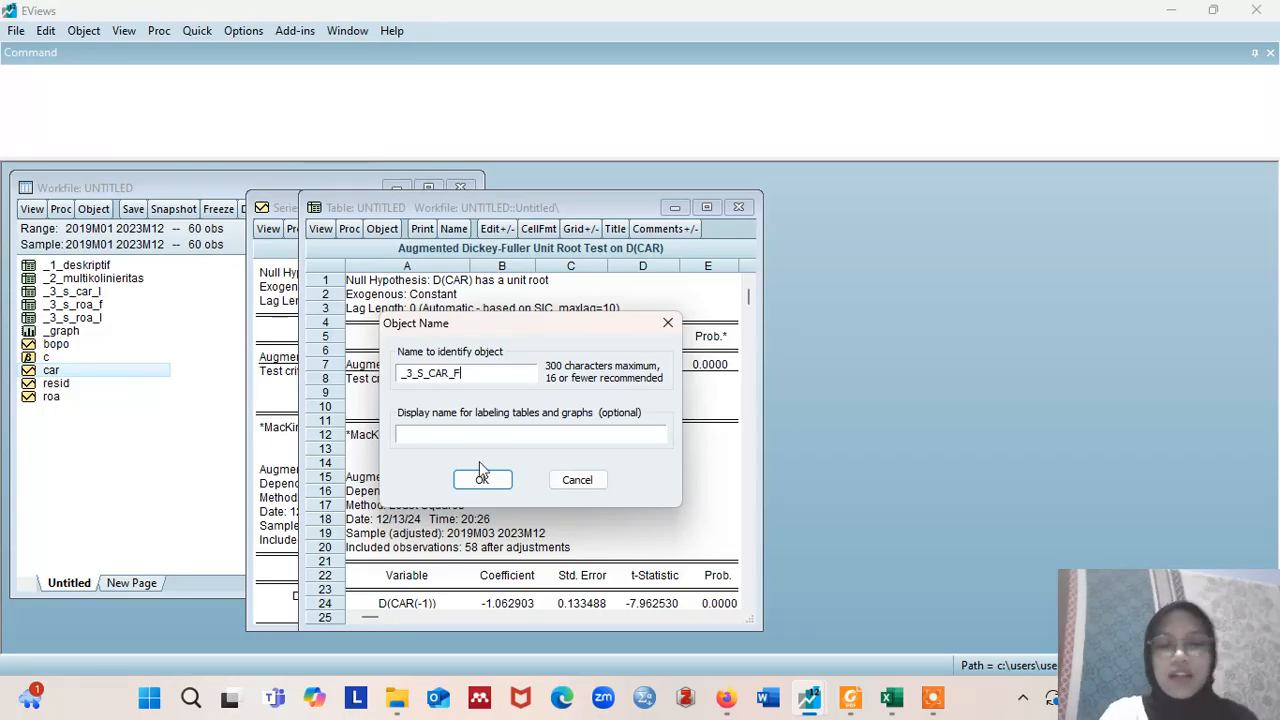
left_click(481, 474)
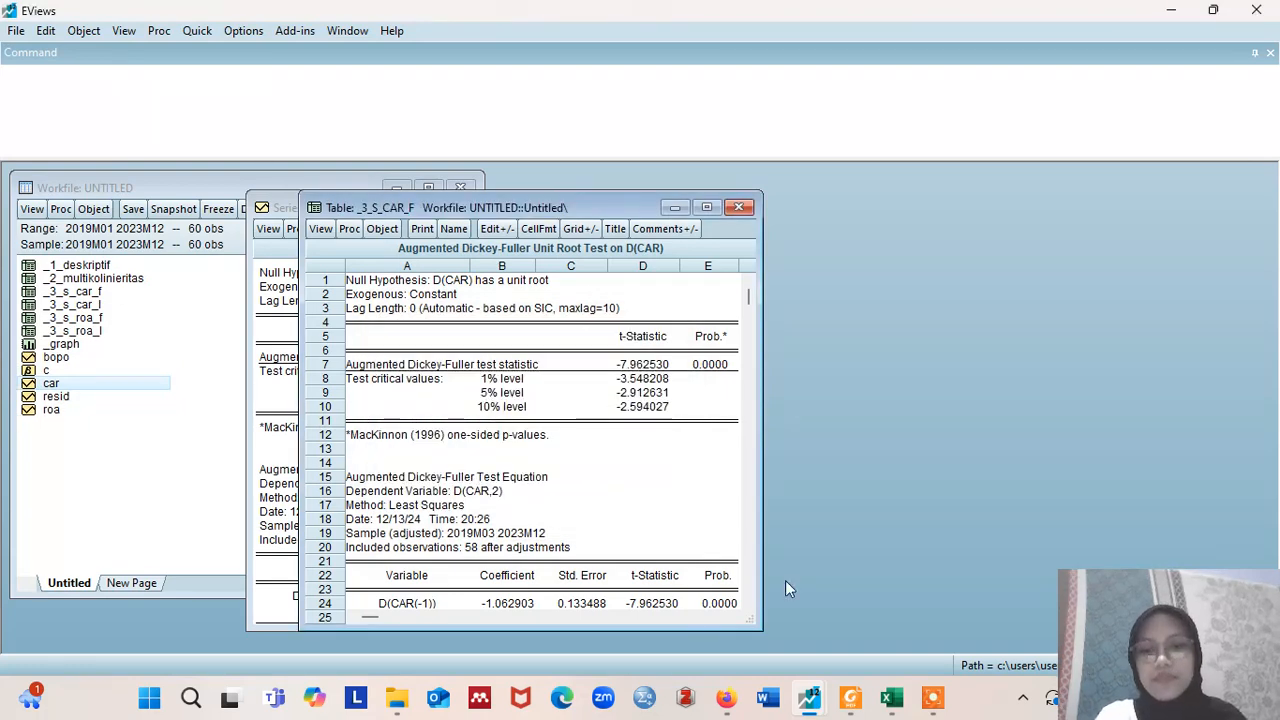
Step: Switch to Foxit Reader, review the CAR first-difference stationarity slide on page 11, and return to EViews
mouse_move(850, 697)
left_click(838, 558)
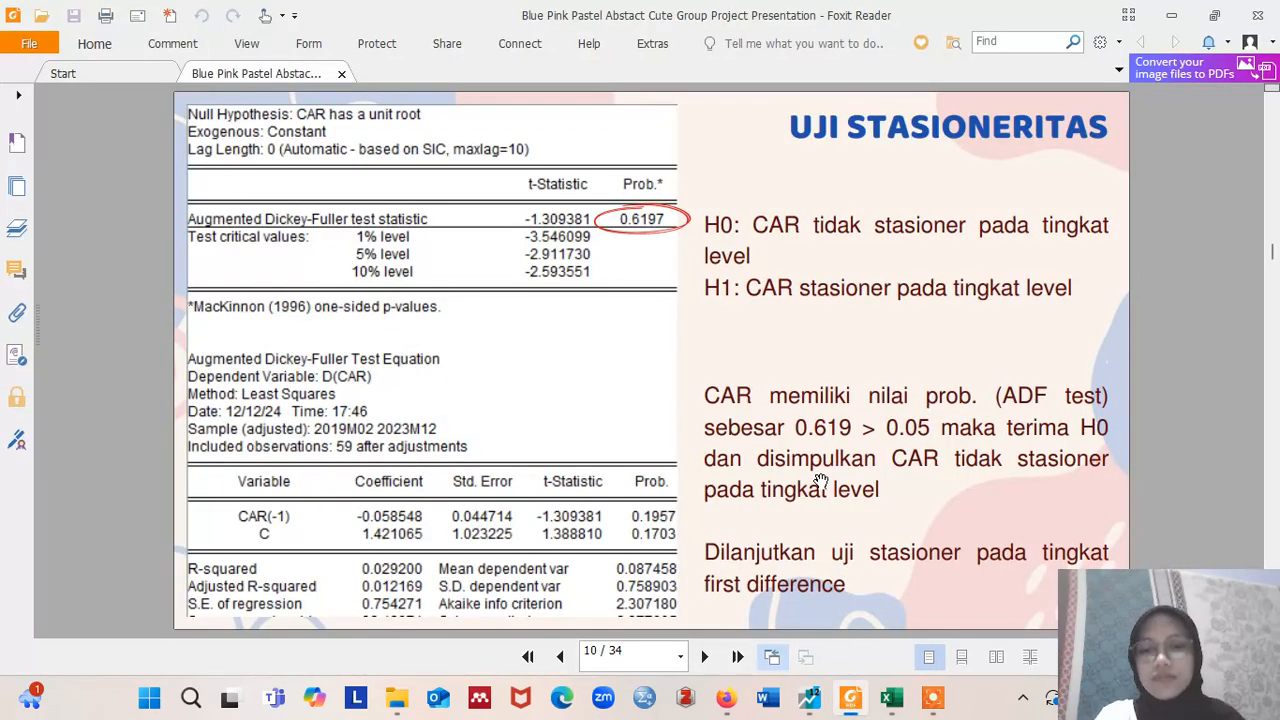
scroll(820, 482, "down", 1)
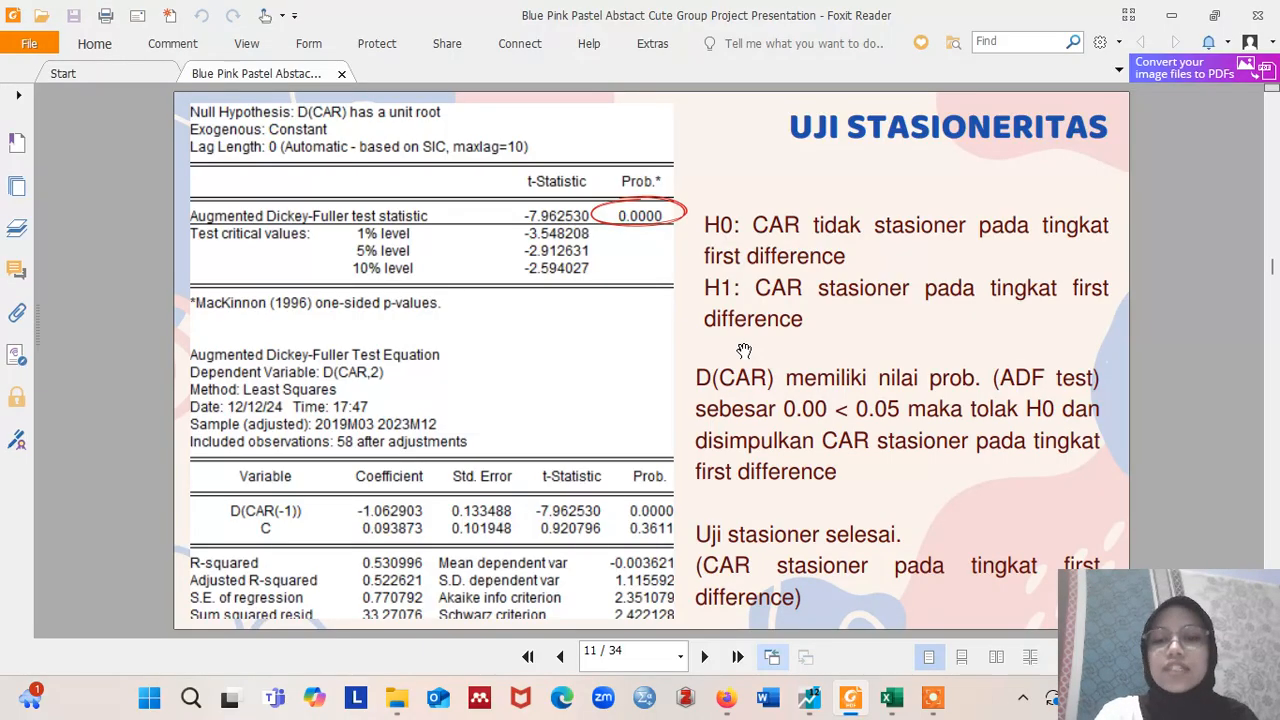
mouse_move(812, 706)
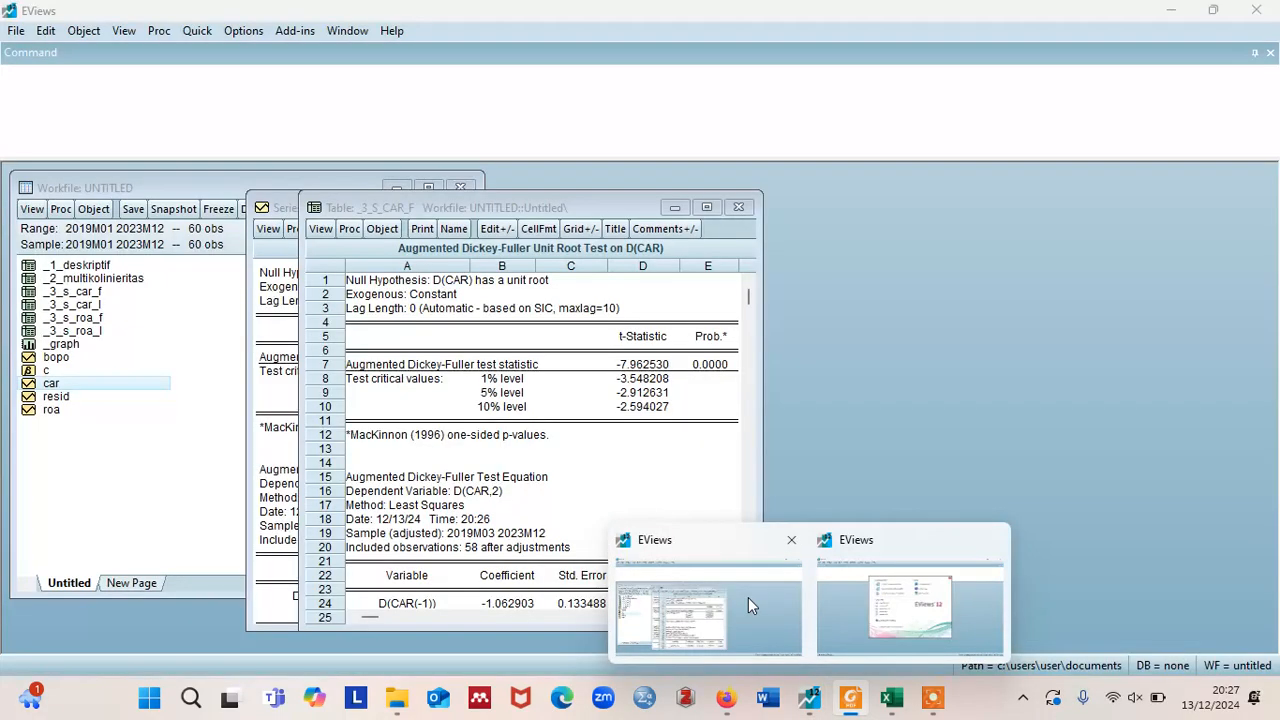
left_click(748, 597)
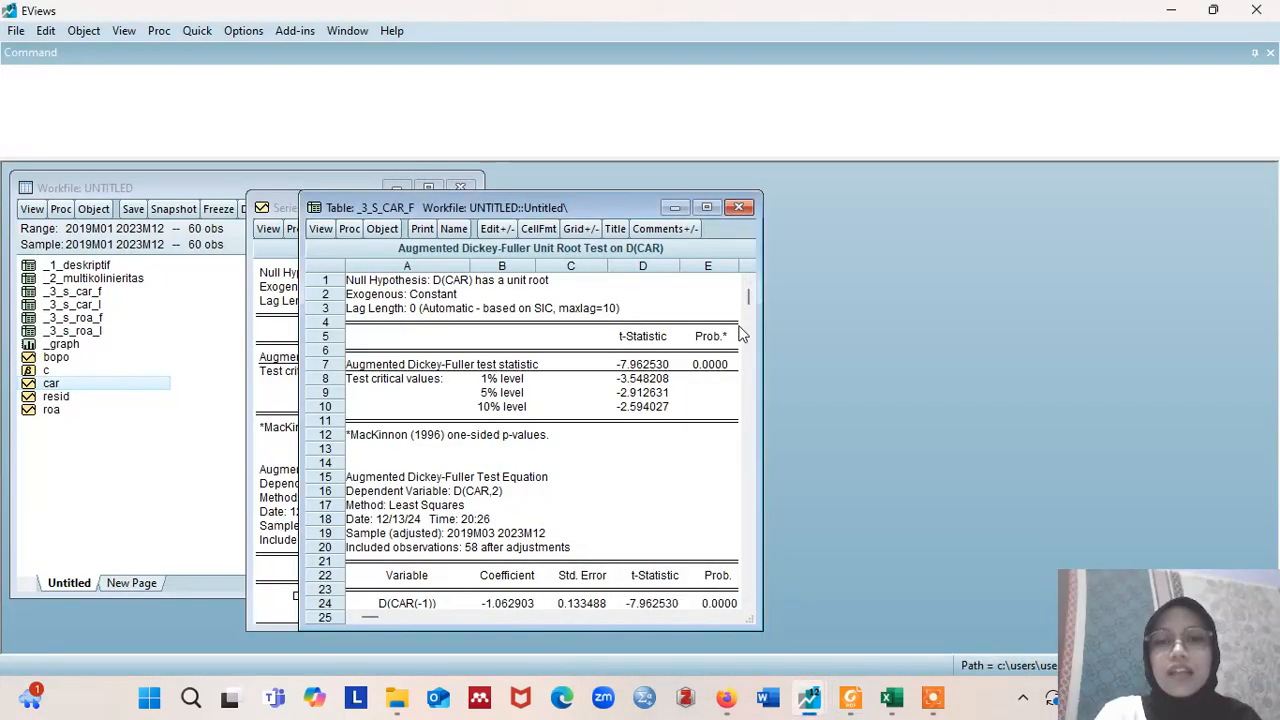
Step: Close the CAR table and series, and run a standard Augmented Dickey-Fuller unit root test on the BOPO series at Level with Intercept
left_click(738, 207)
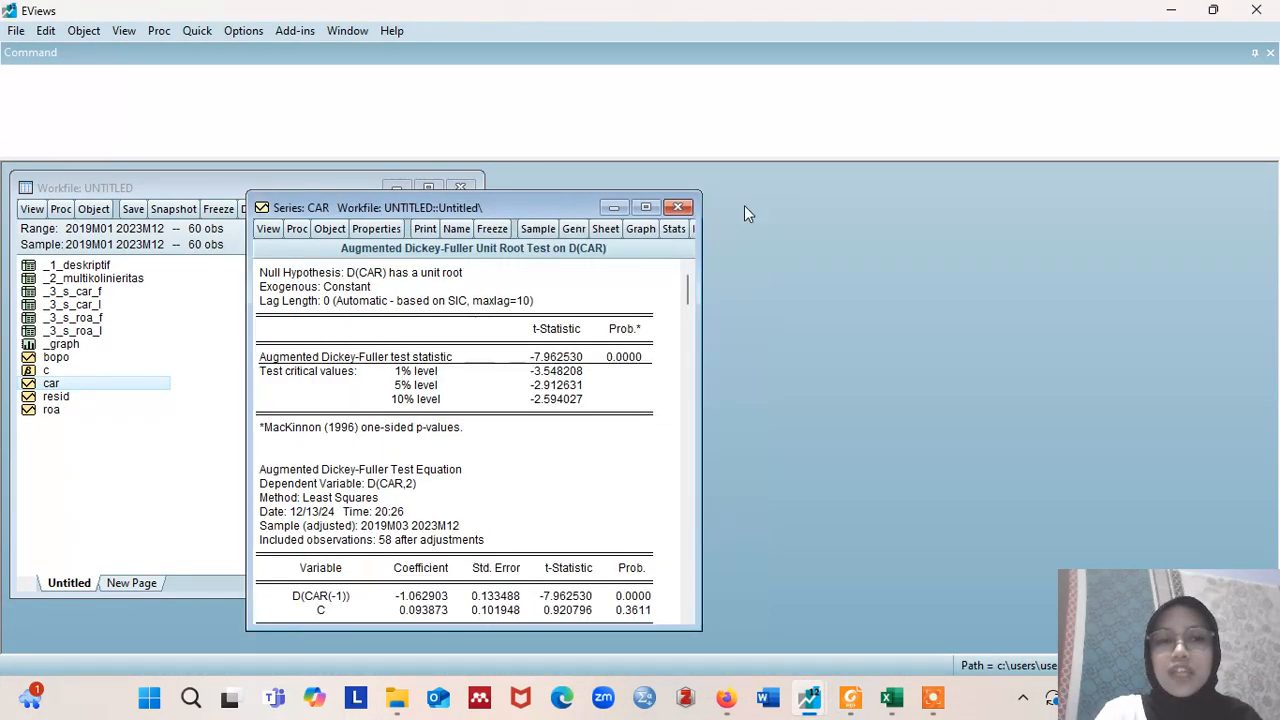
left_click(679, 207)
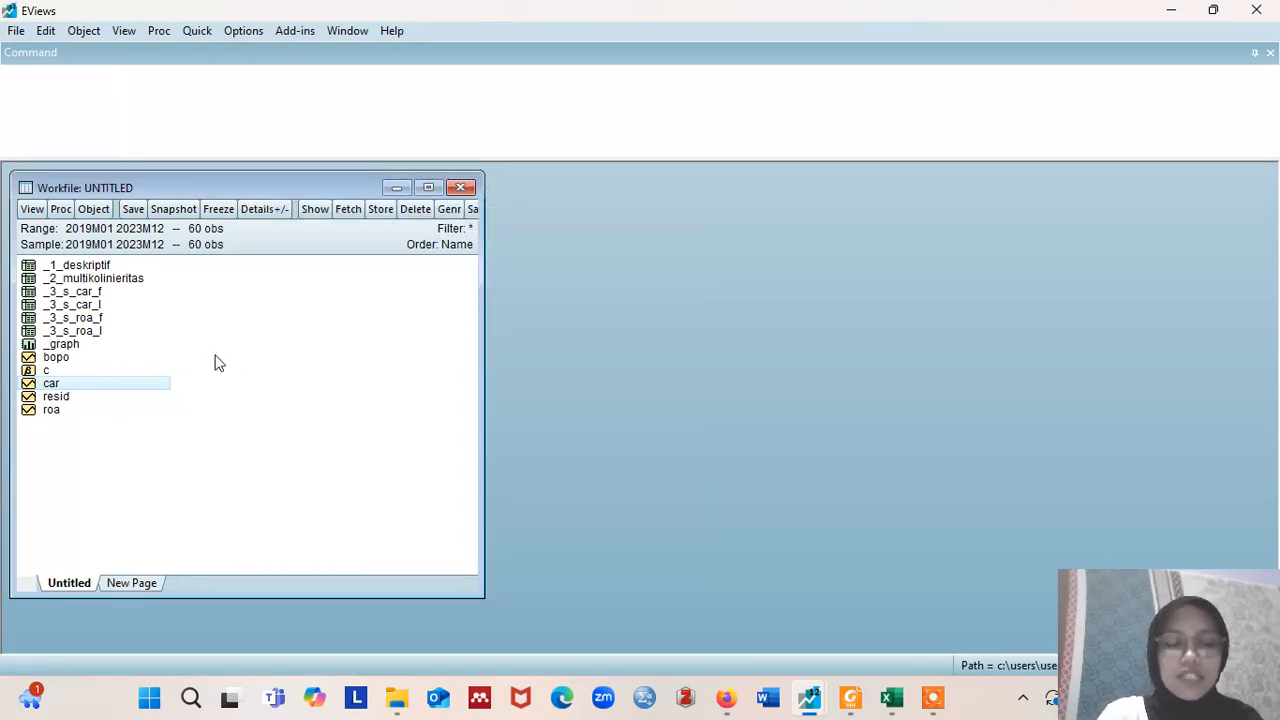
double_click(75, 358)
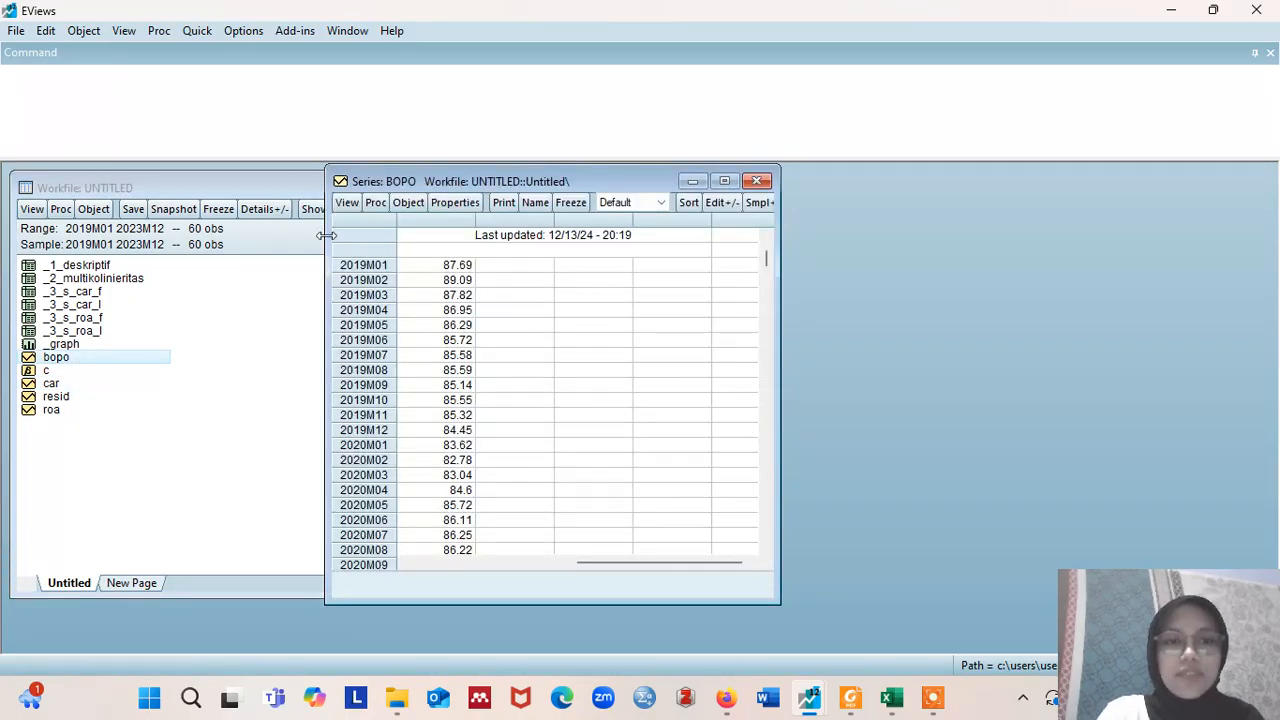
left_click(343, 204)
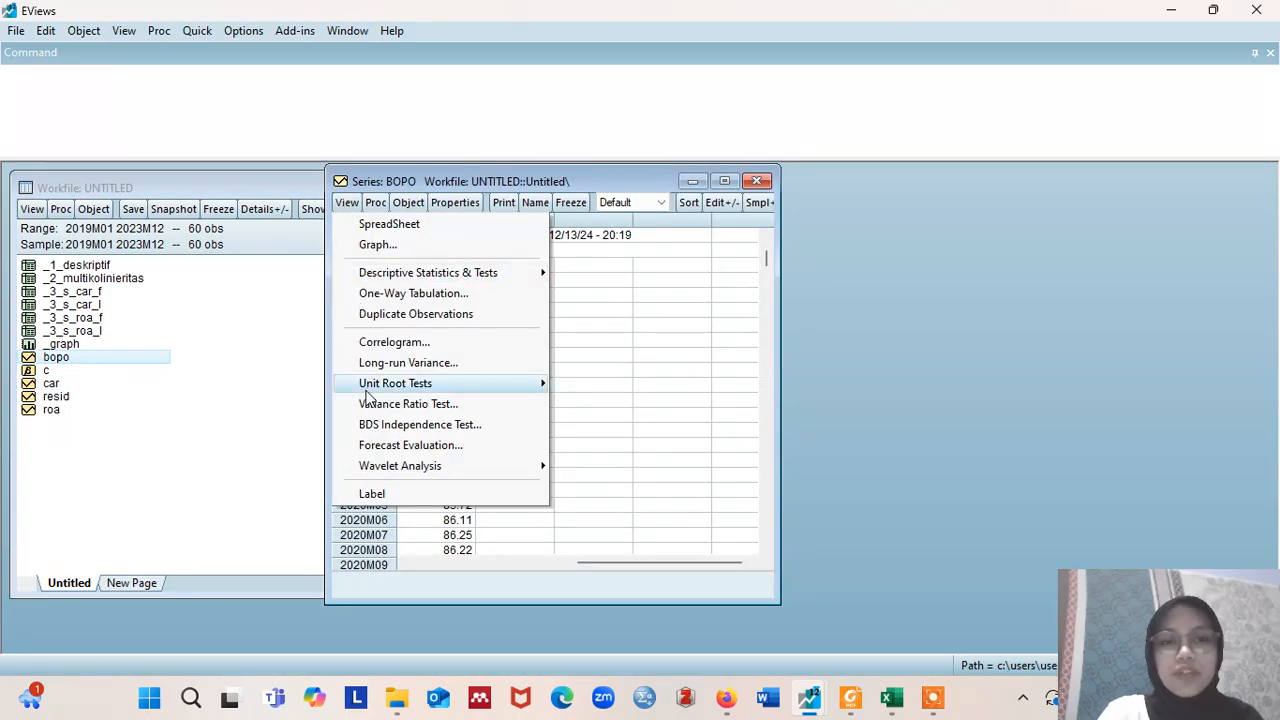
mouse_move(428, 386)
left_click(588, 383)
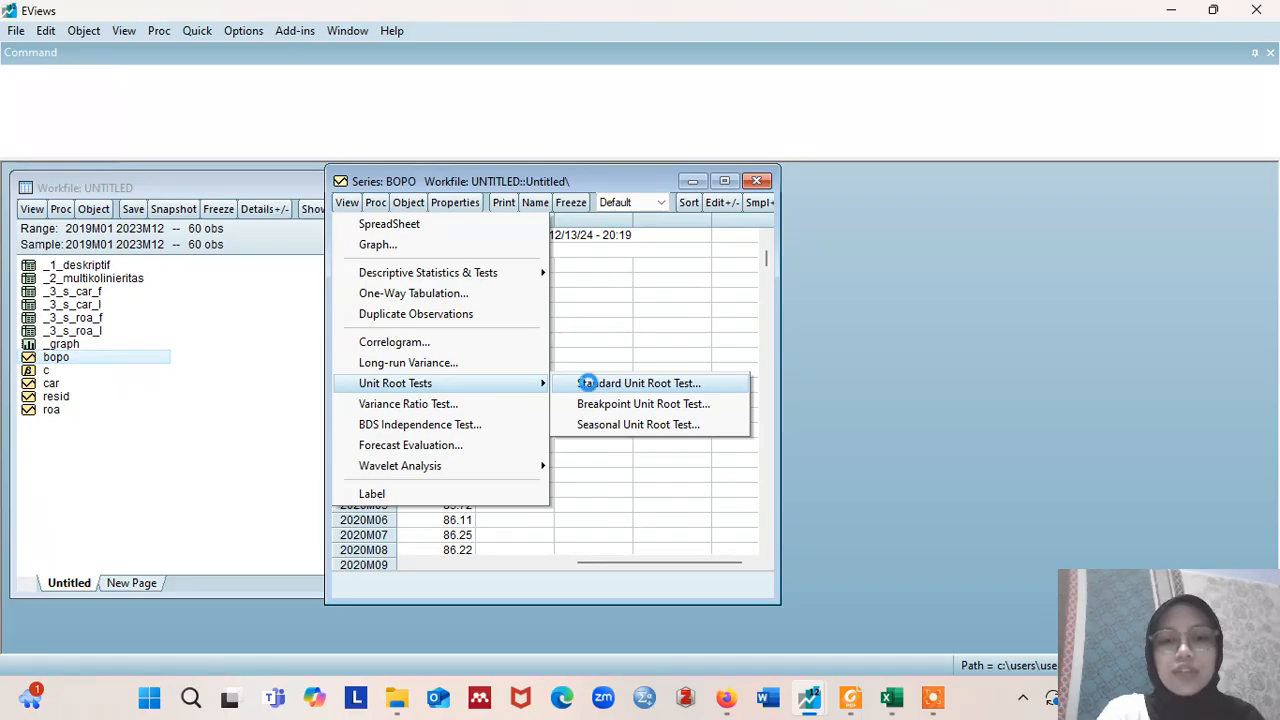
left_click(428, 360)
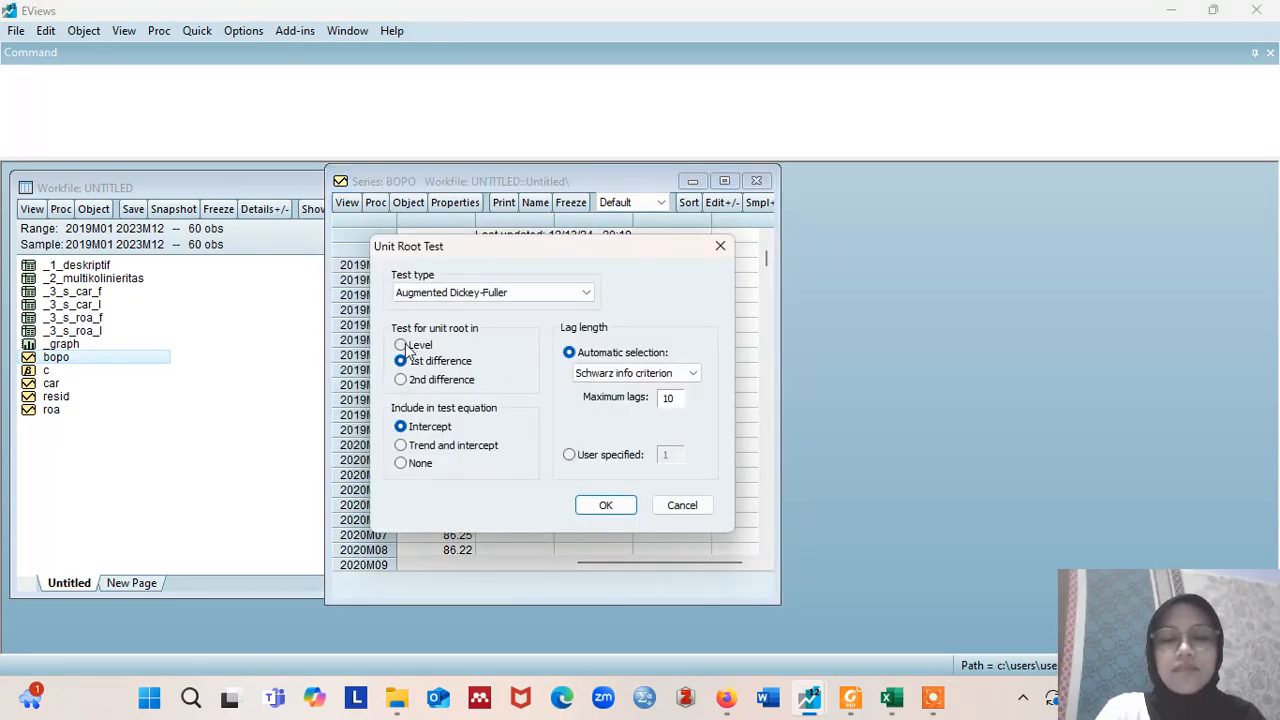
left_click(401, 345)
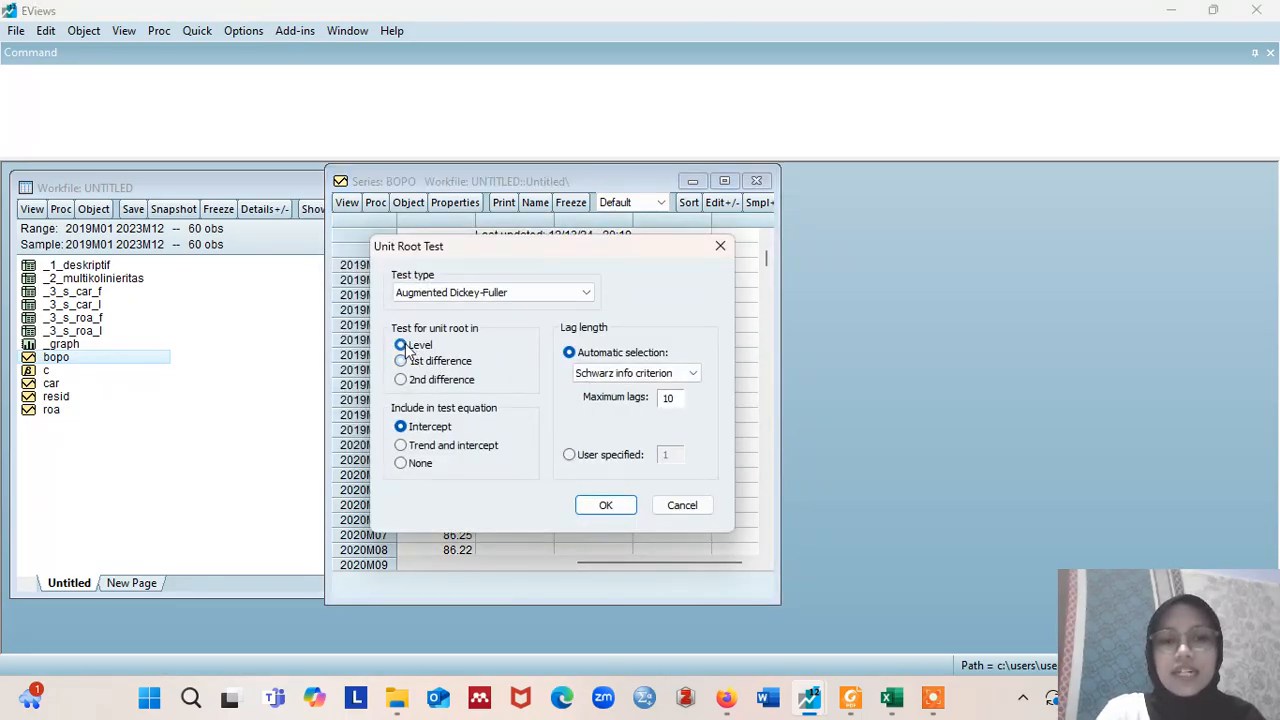
left_click(606, 505)
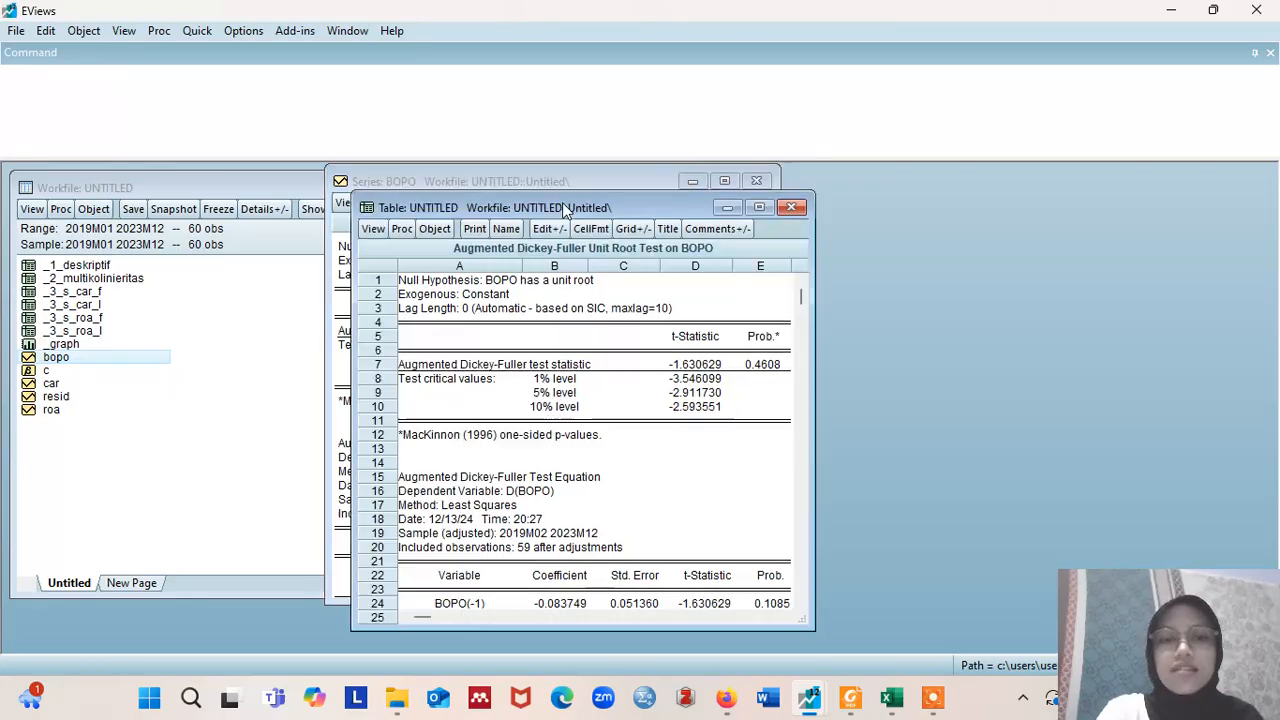
Step: Freeze the BOPO level unit root test results as a table and name it _3_S_BOPO_L
left_click(572, 205)
left_click(507, 228)
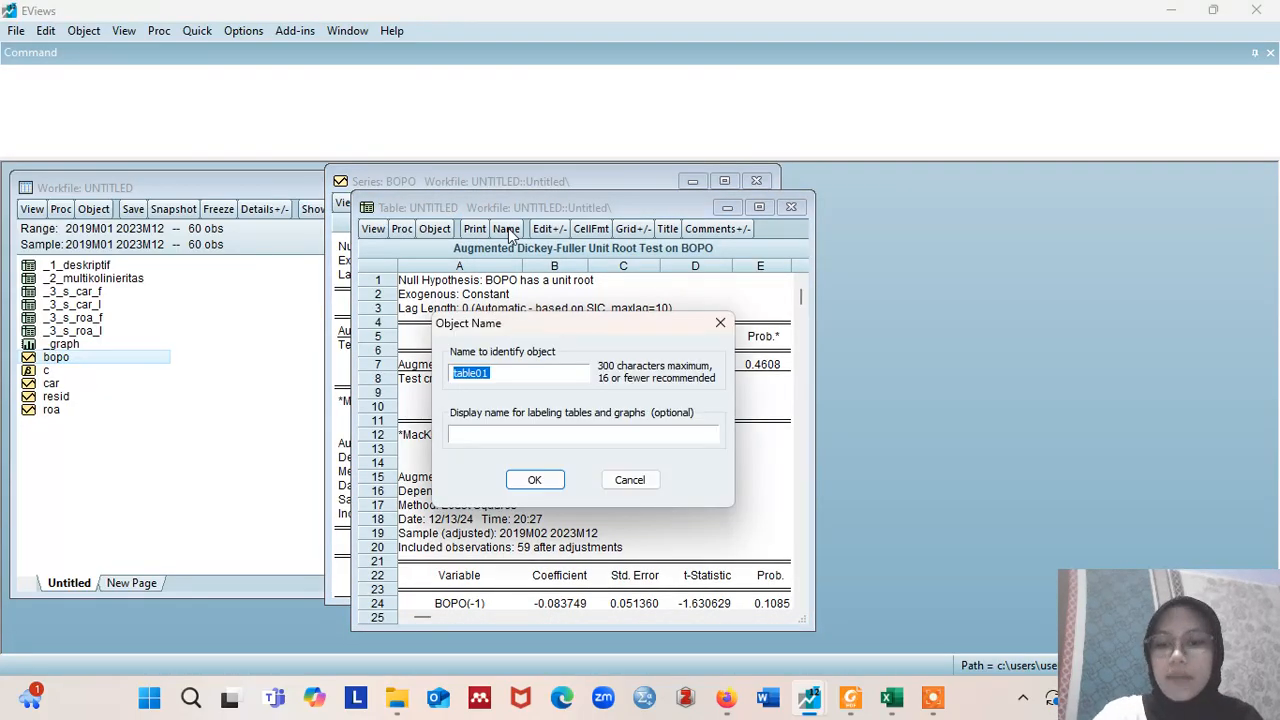
key("BackSpace")
type("_3_S_")
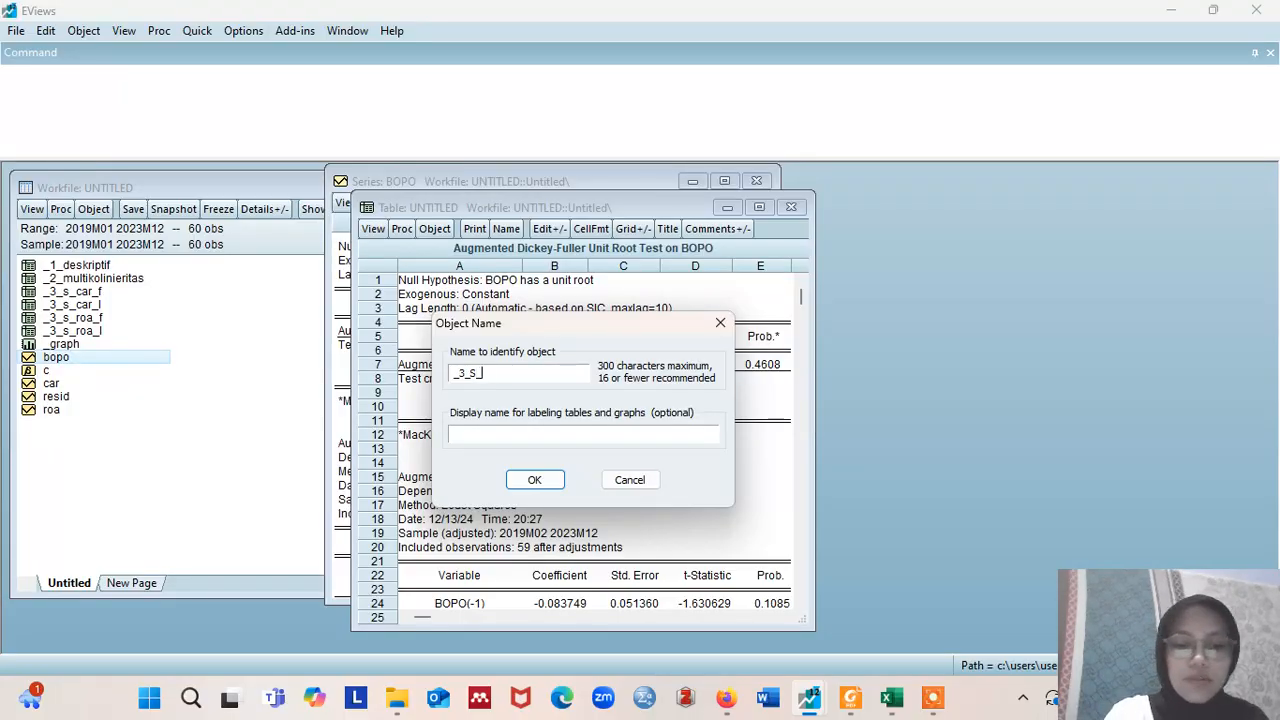
type("BOPO_L")
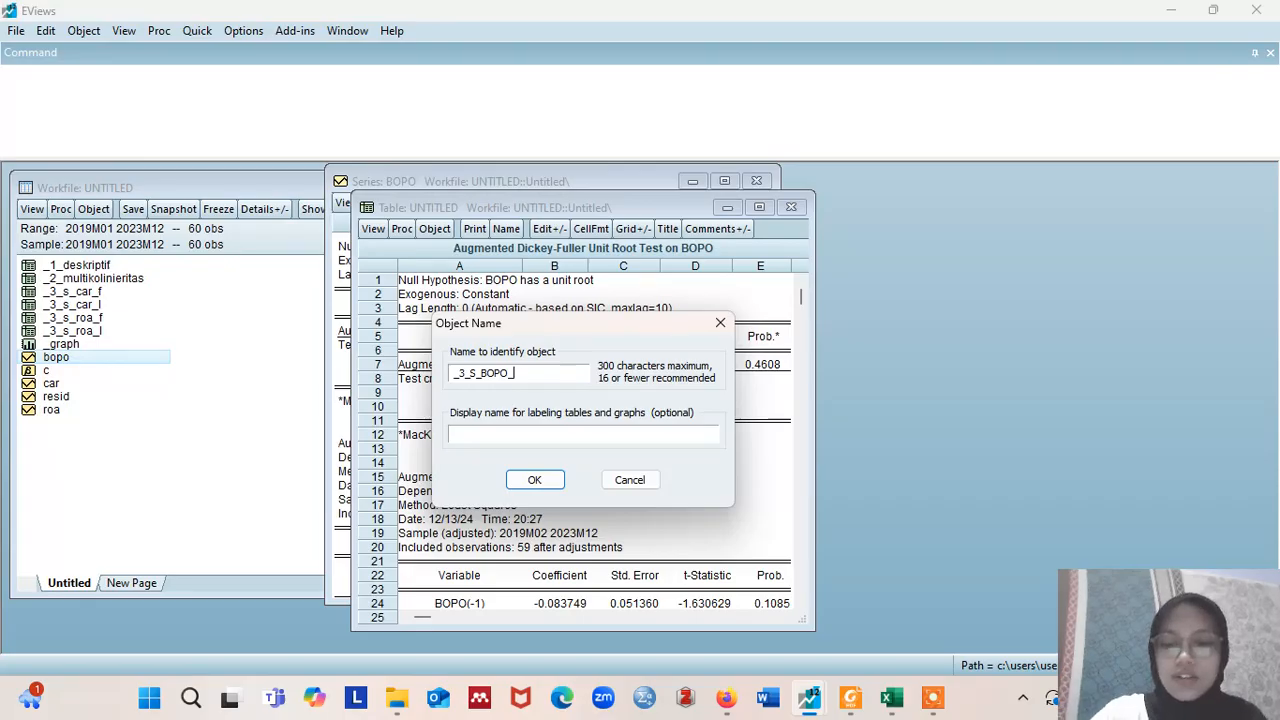
left_click(534, 480)
Step: Switch to Foxit Reader and review the stationarity slides through the conclusion on page 14, up to the cointegration title on page 15
mouse_move(850, 697)
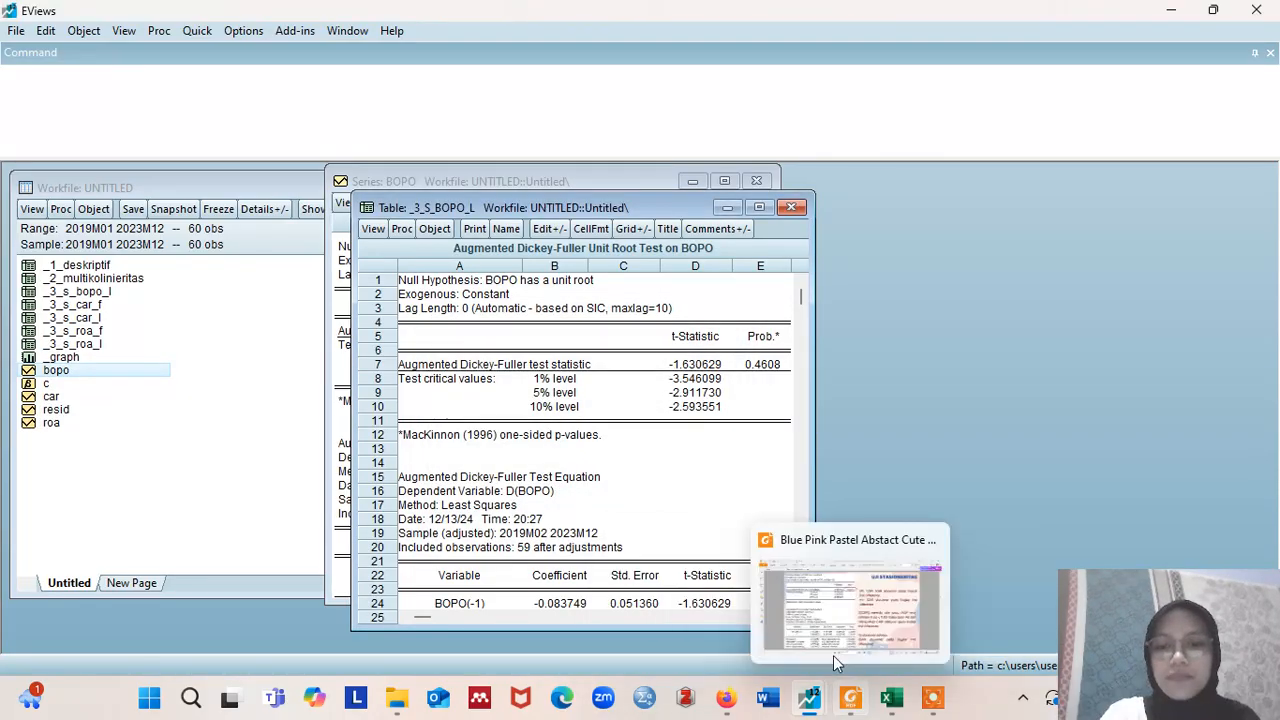
left_click(819, 635)
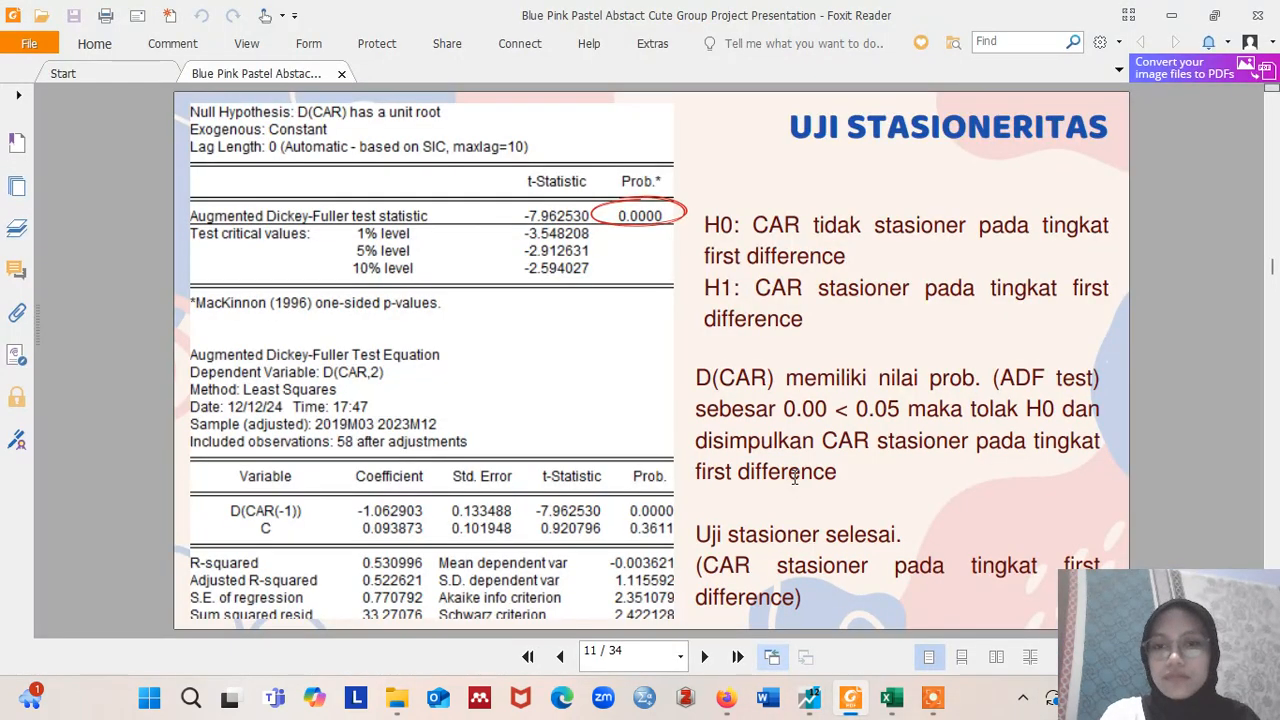
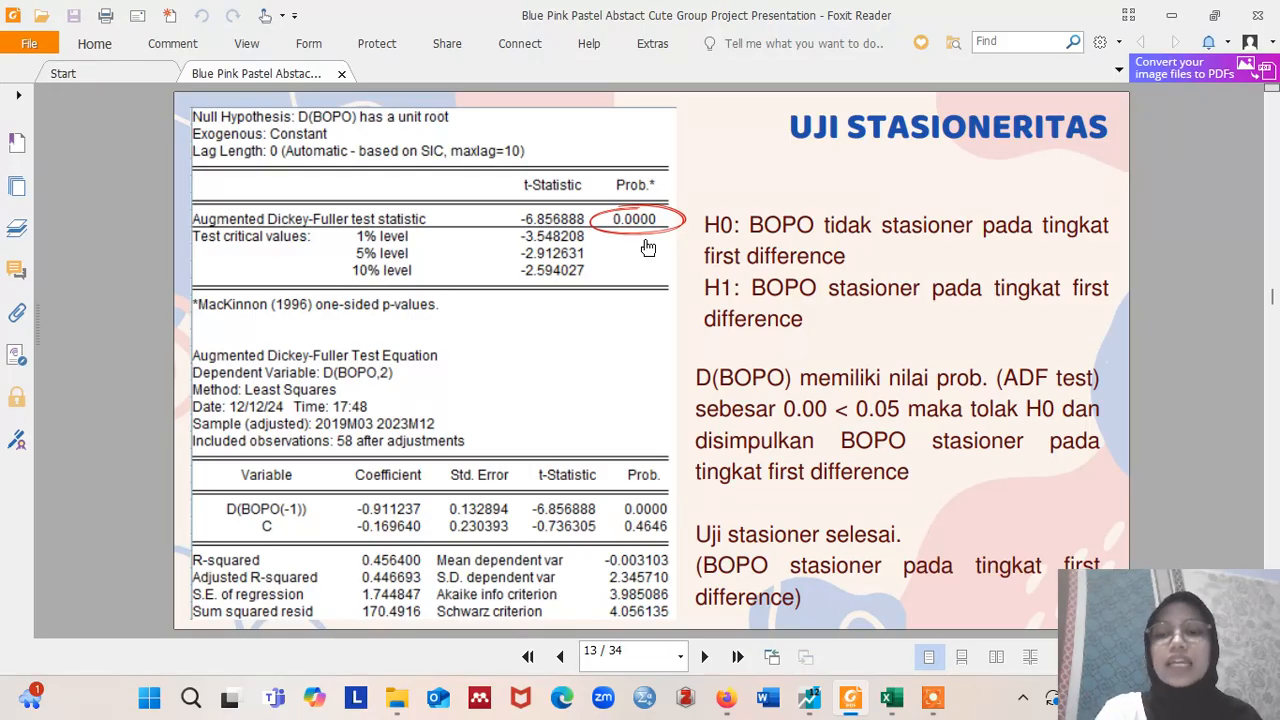
scroll(648, 248, "down", 1)
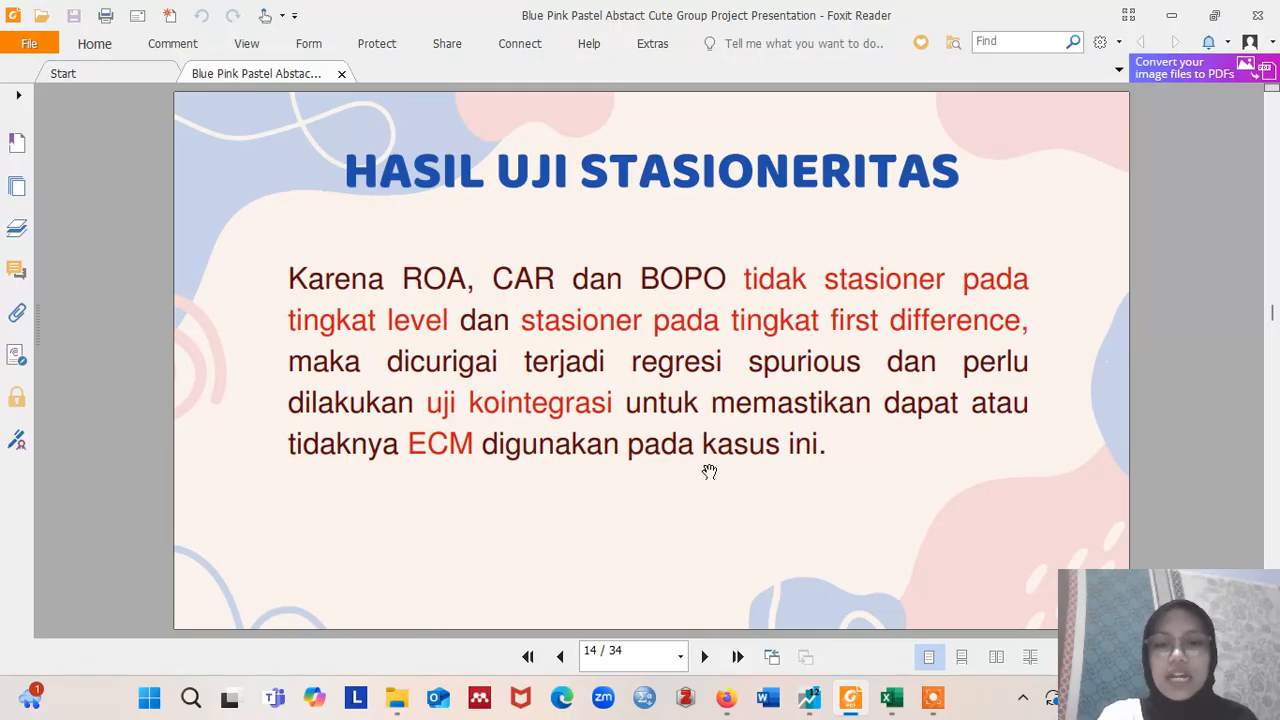
scroll(709, 471, "down", 1)
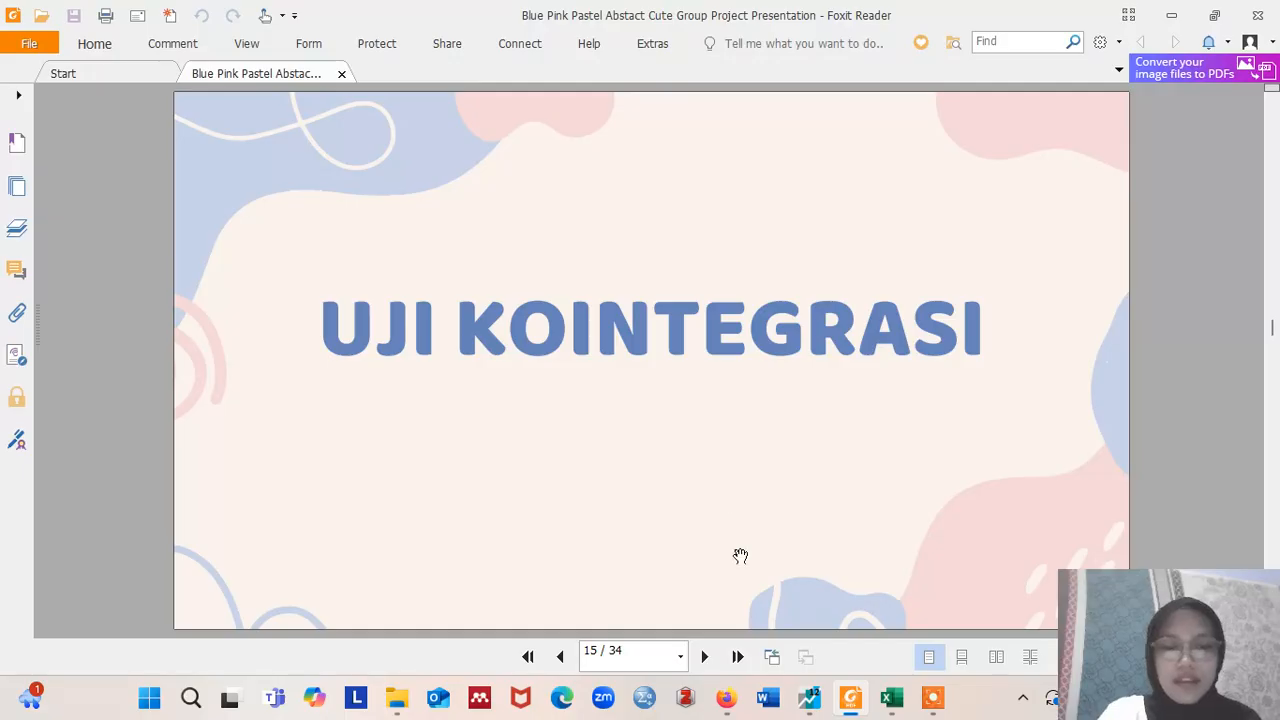
Step: Return to EViews and close the BOPO first-difference table and the BOPO series
mouse_move(813, 705)
left_click(763, 617)
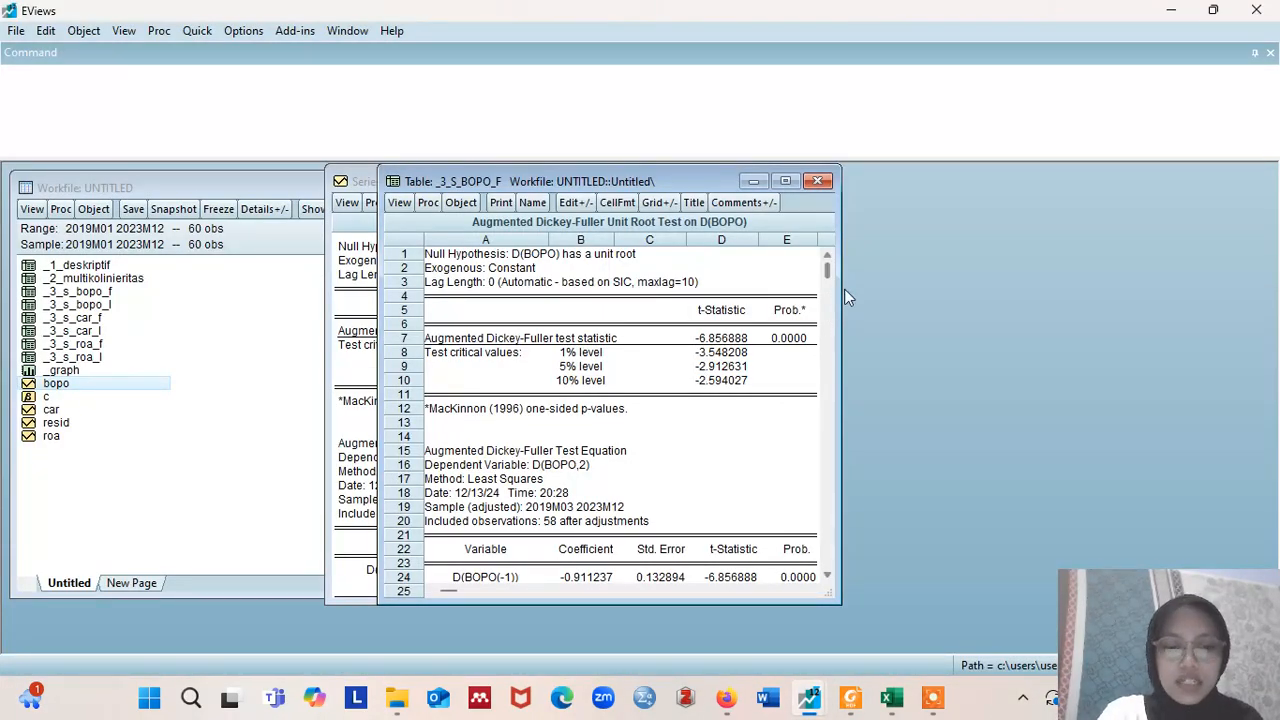
left_click(818, 181)
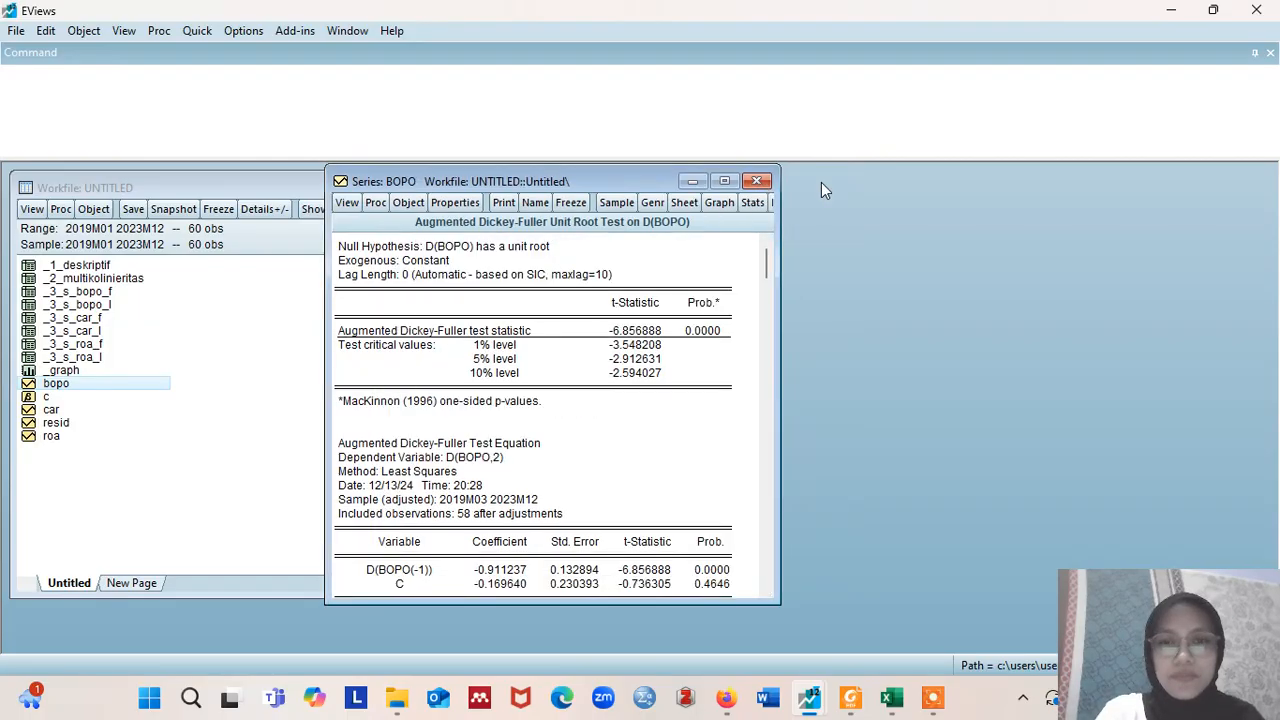
left_click(766, 180)
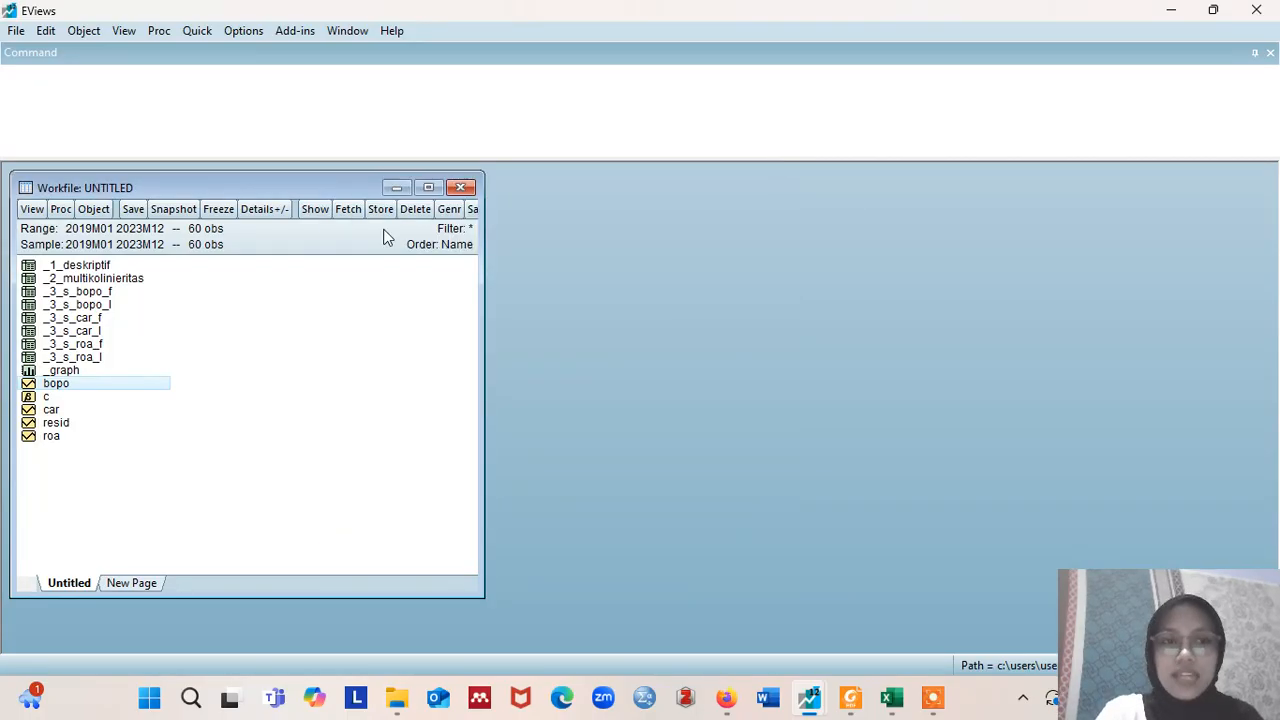
Step: Estimate a least squares equation over 2019M01–2023M12 with the specification ROA C CAR BOPO
left_click(194, 30)
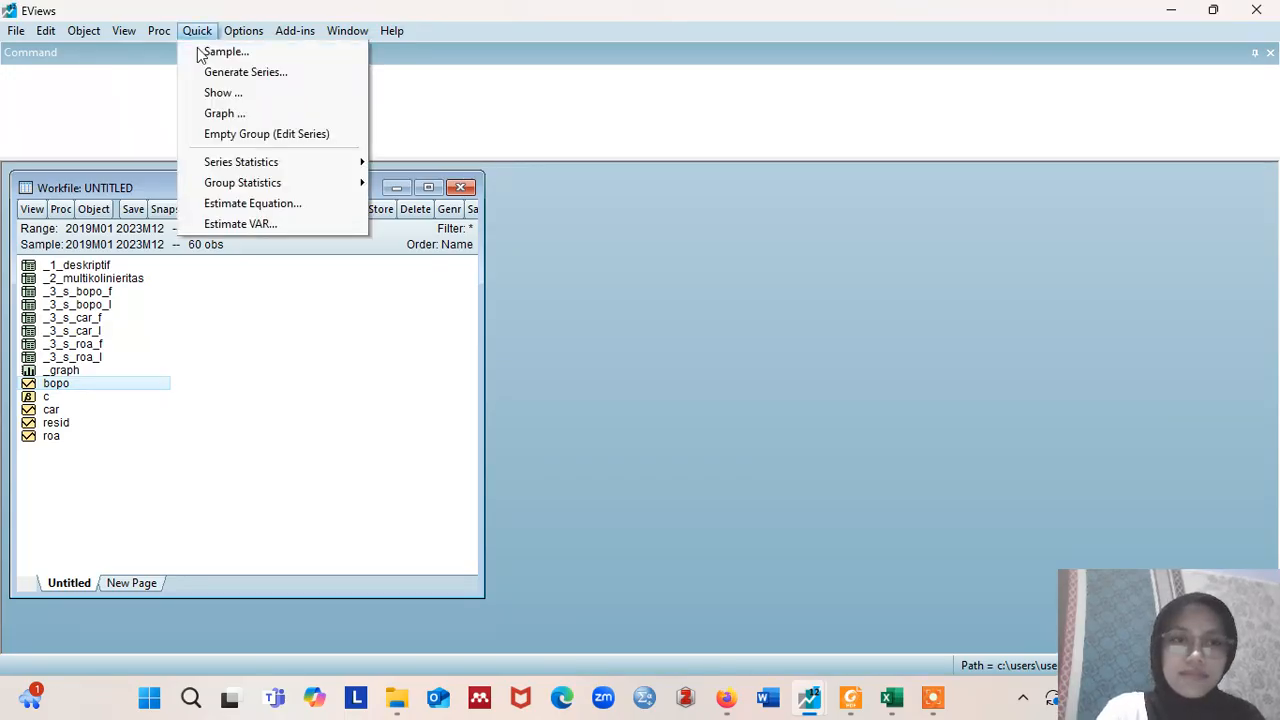
left_click(253, 203)
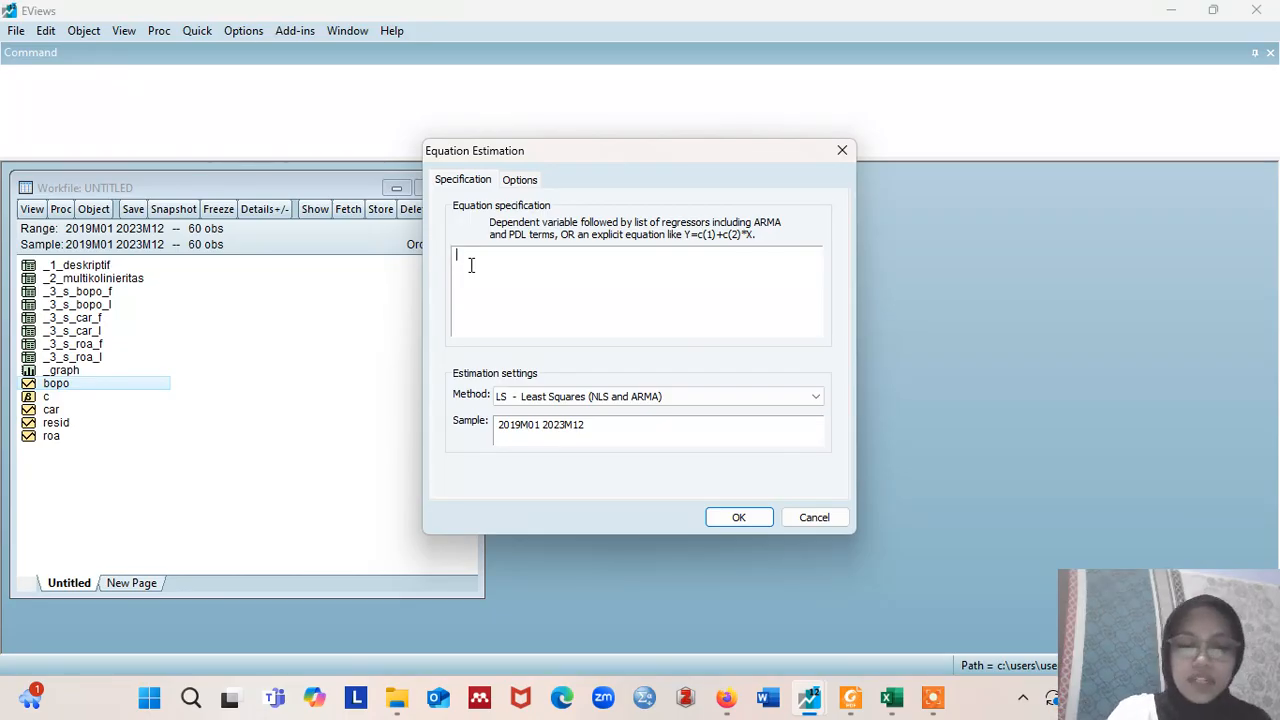
type("ROA C")
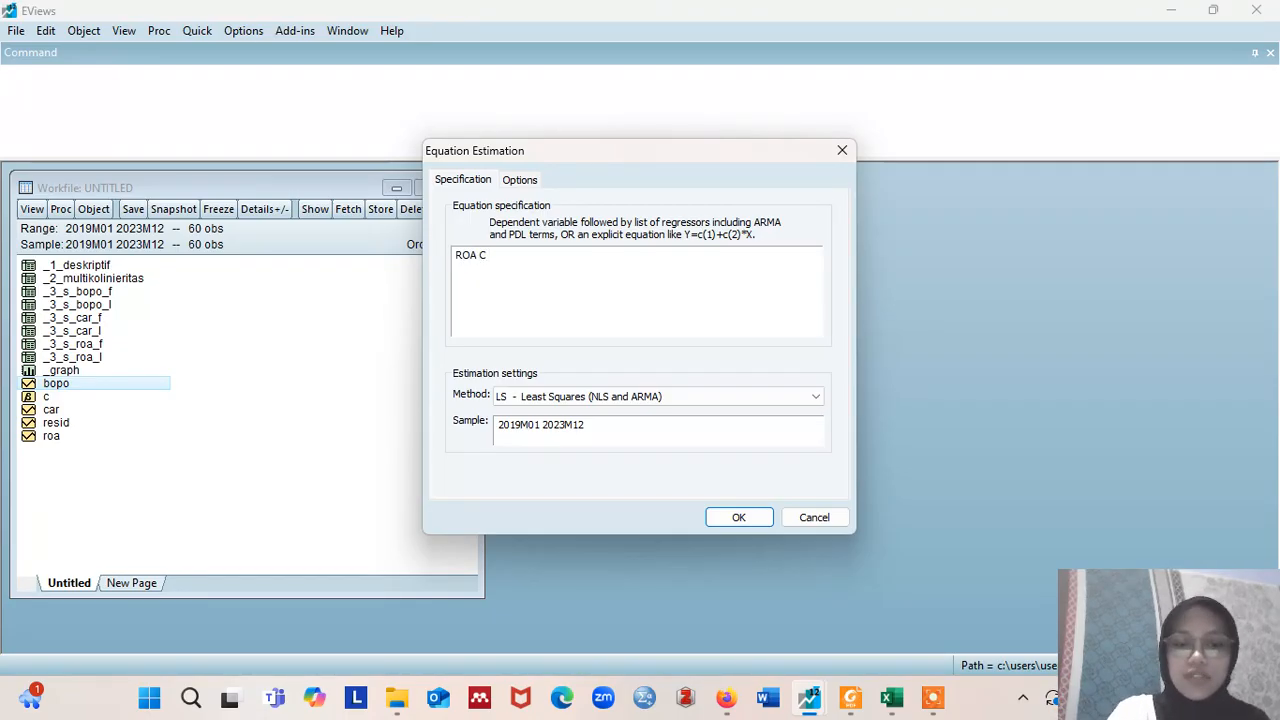
type(" CAR BOPO")
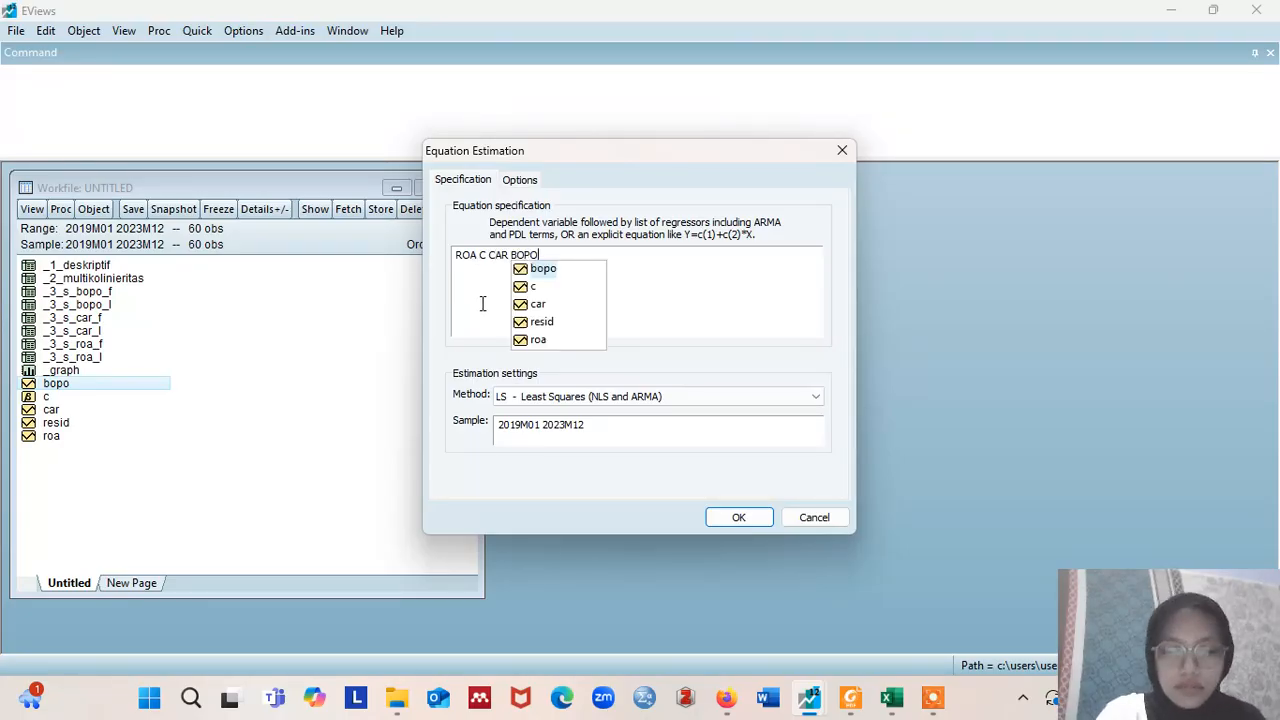
left_click(737, 517)
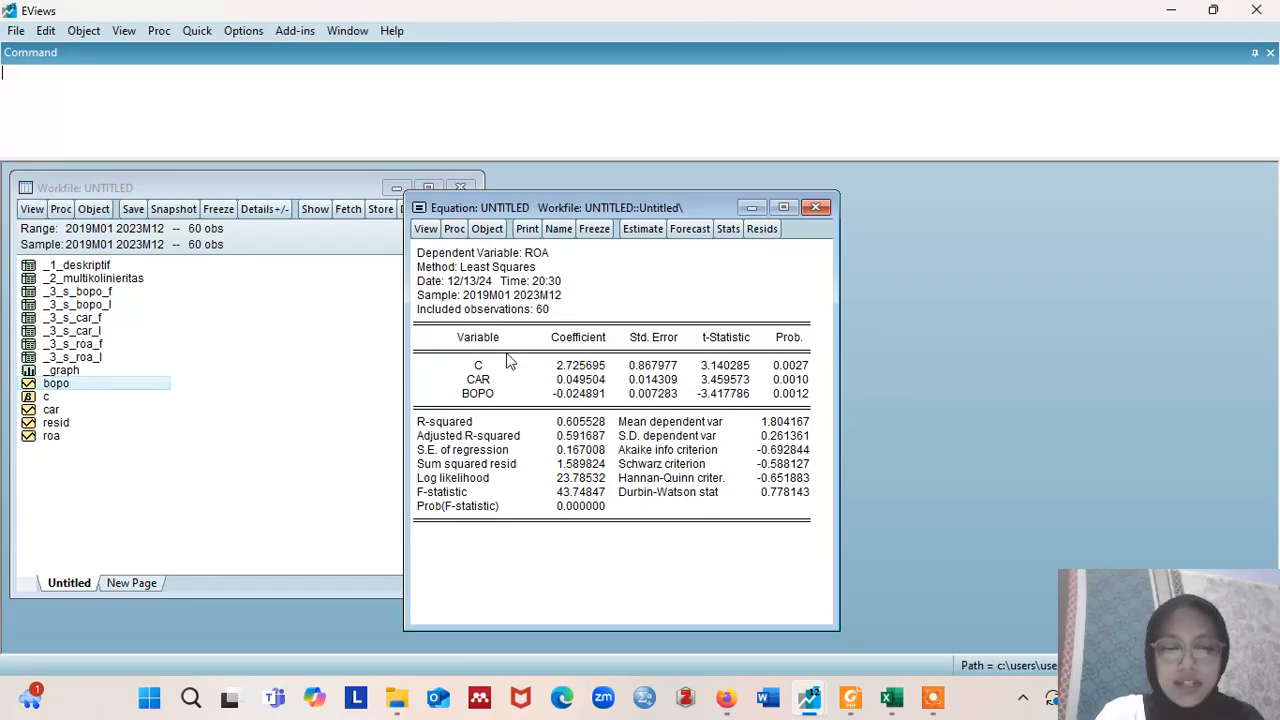
Step: Make an ordinary residual series named ECT from the ROA equation, and close the new series
left_click(455, 229)
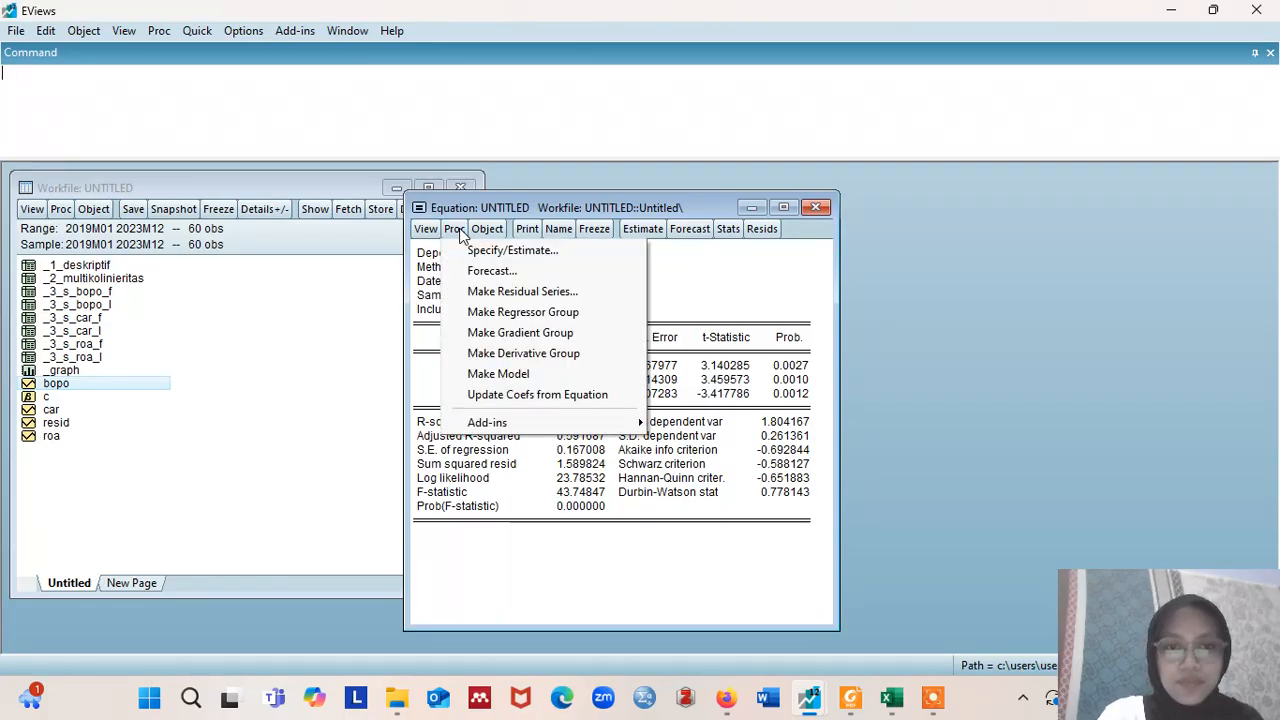
left_click(488, 292)
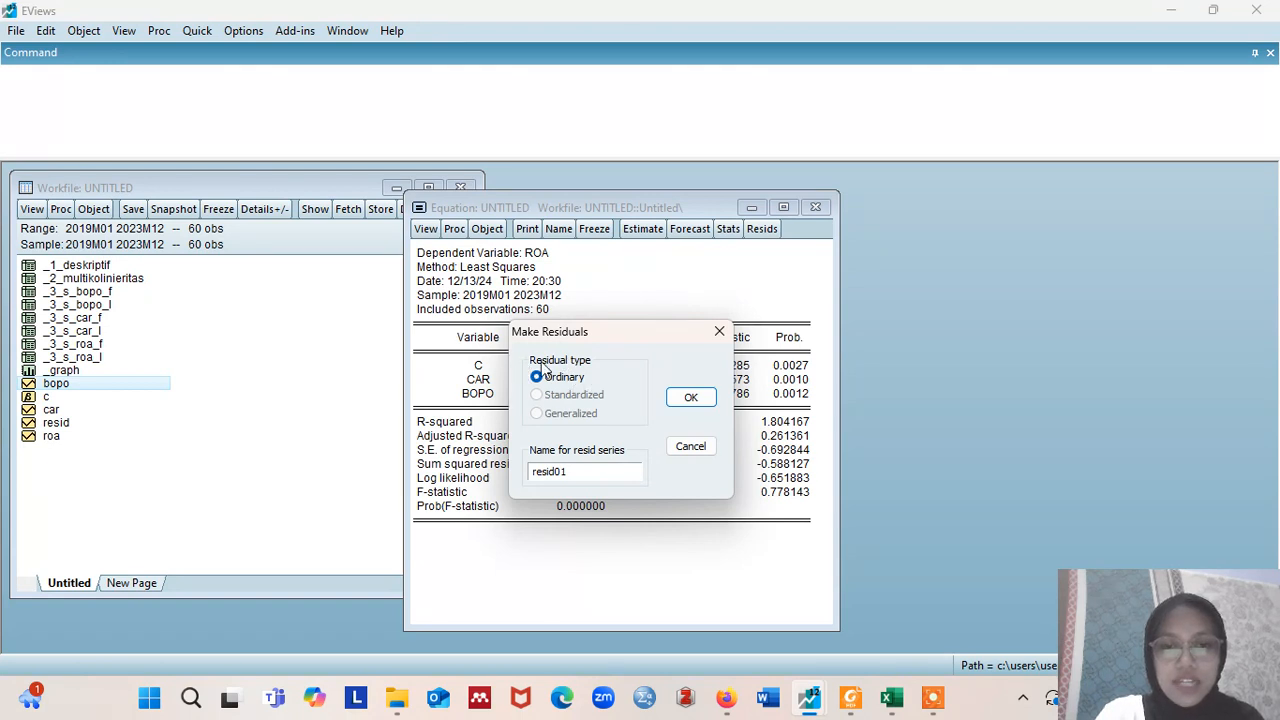
double_click(539, 474)
type("ECT")
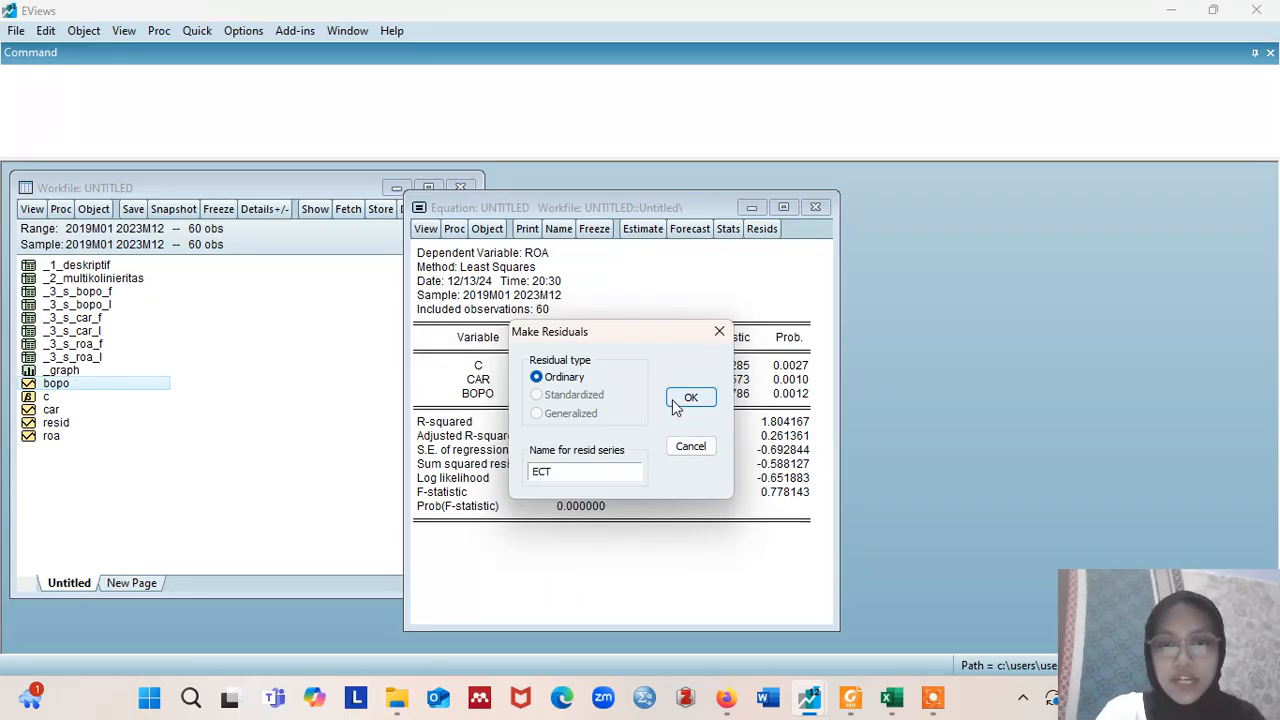
left_click(688, 400)
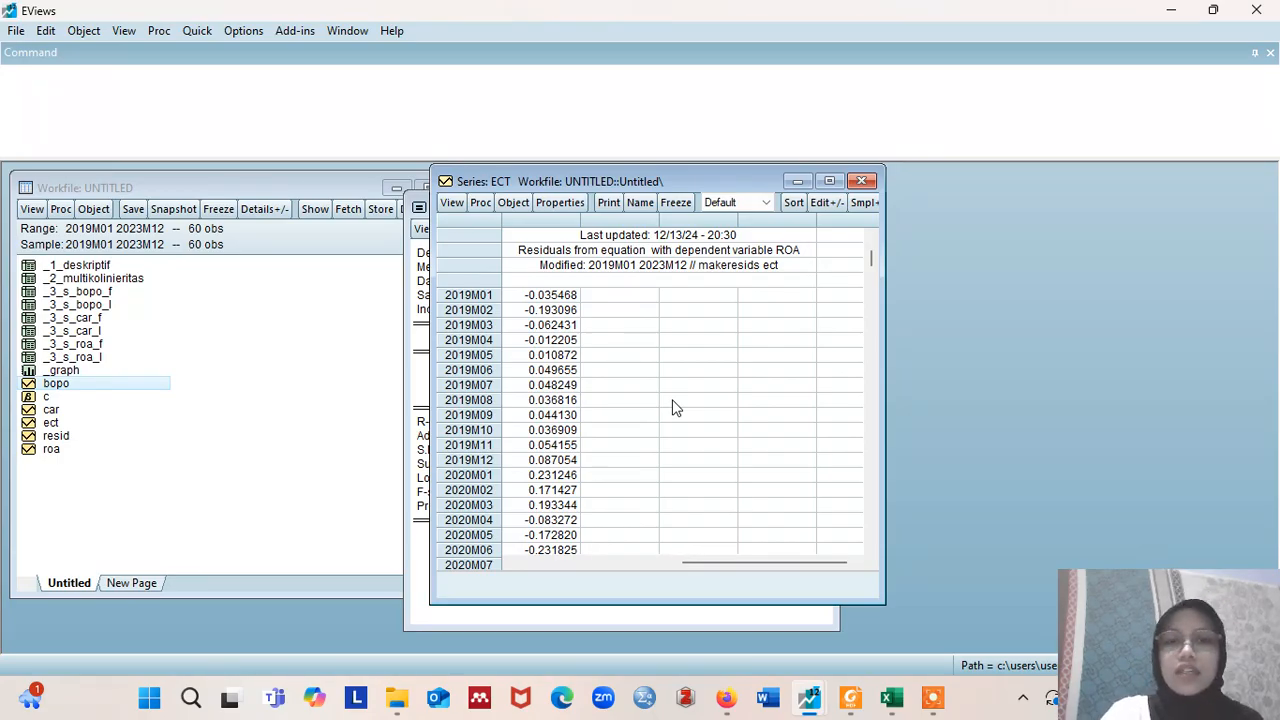
left_click(868, 183)
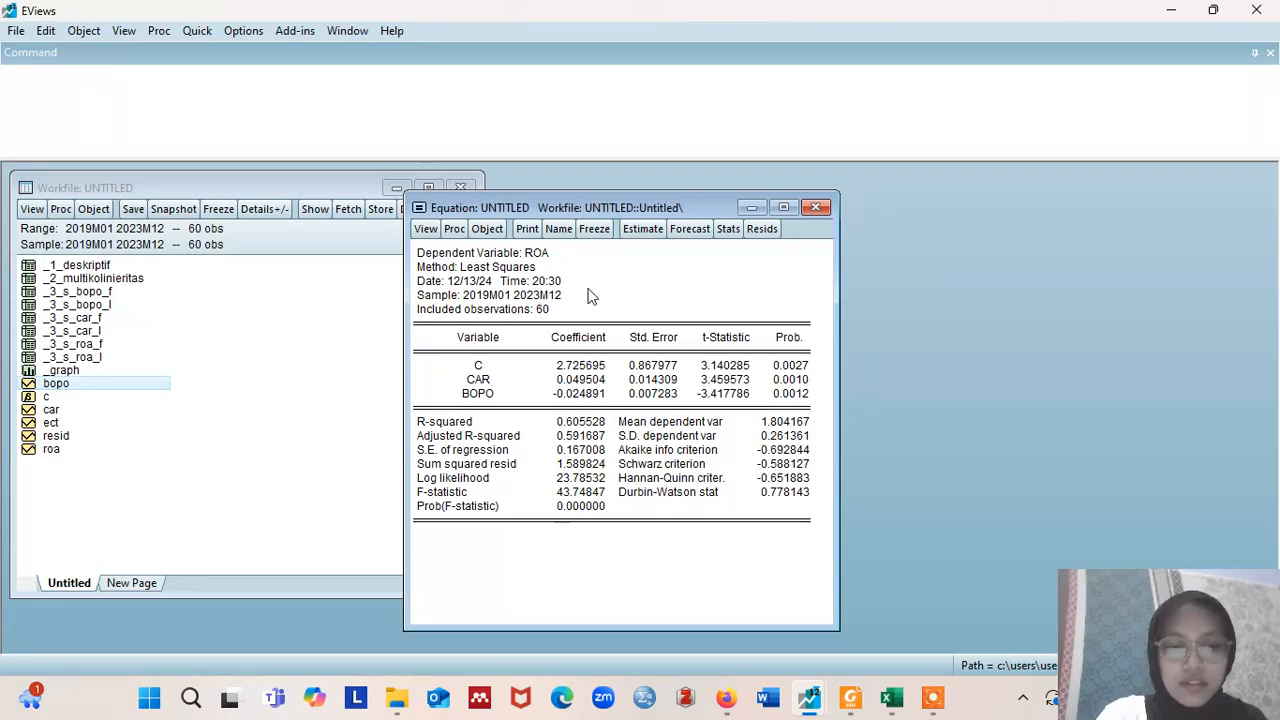
Step: Name the estimated ROA equation _MODEL_PANJANG and close it
left_click(558, 229)
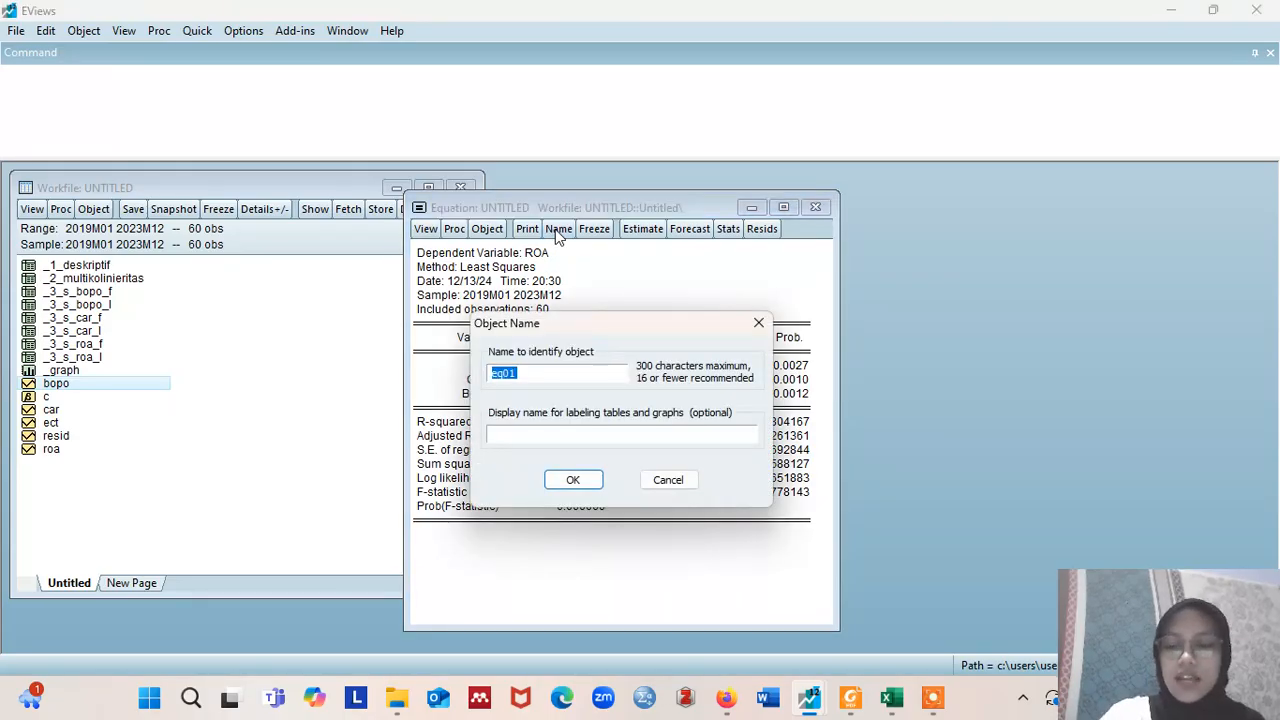
type("_MODE")
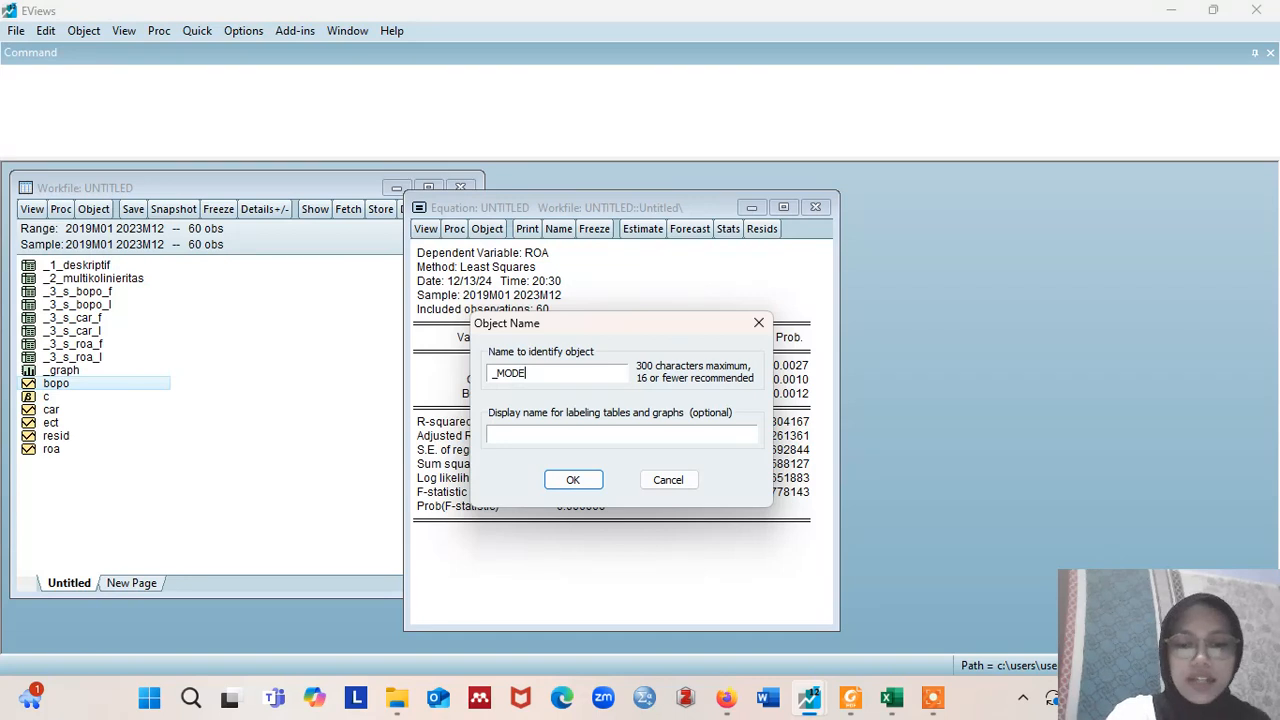
type("L_")
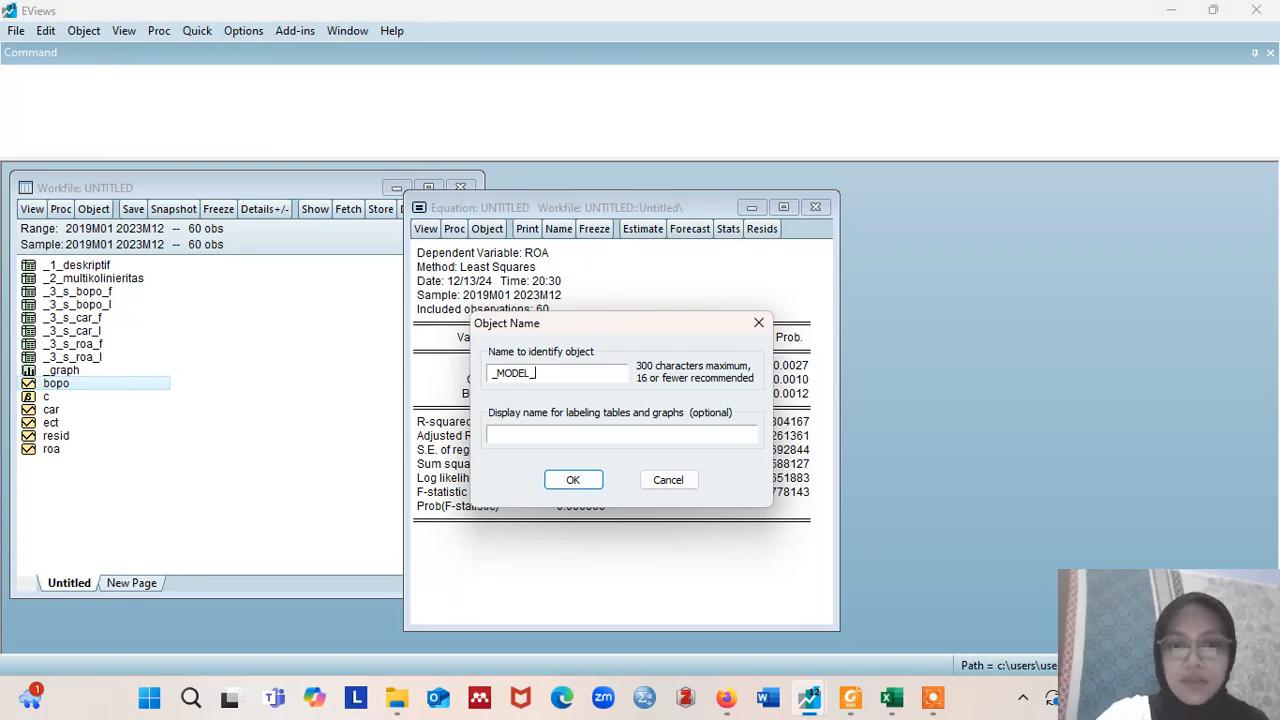
type("PANJANG")
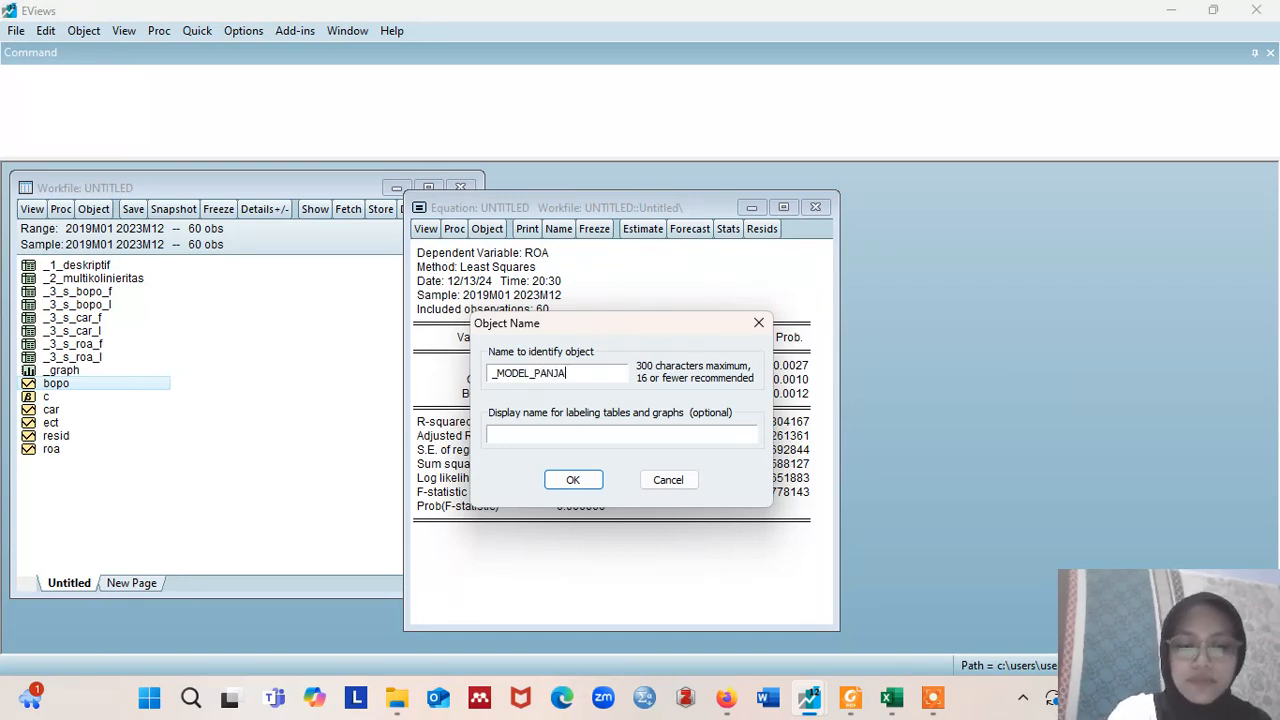
left_click(589, 480)
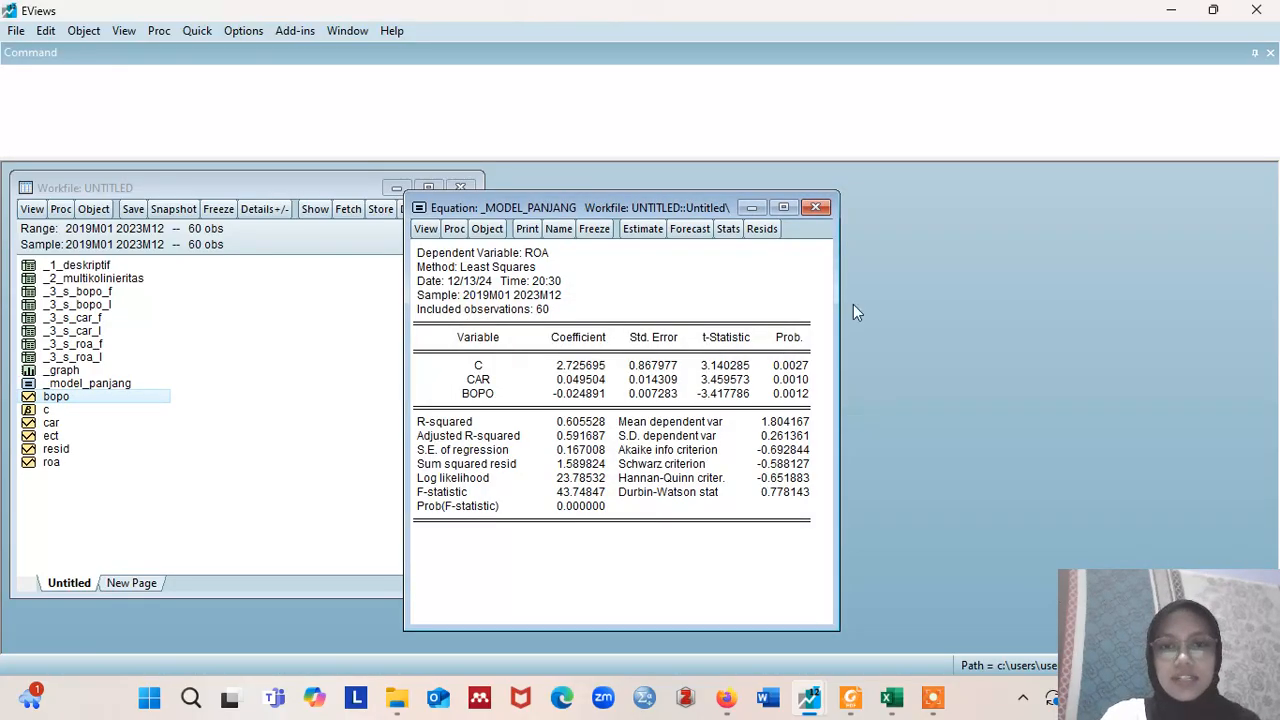
left_click(816, 208)
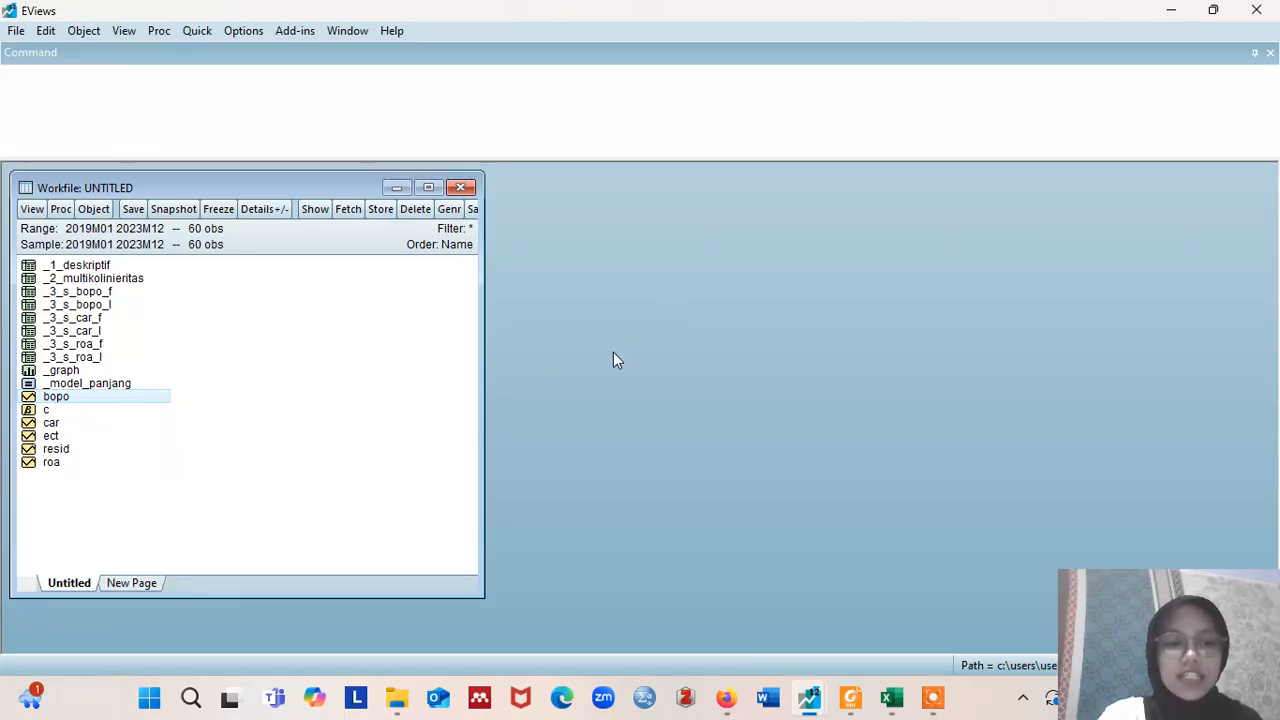
Step: Run a standard Augmented Dickey-Fuller unit root test on the ECT series at Level with Intercept
double_click(63, 434)
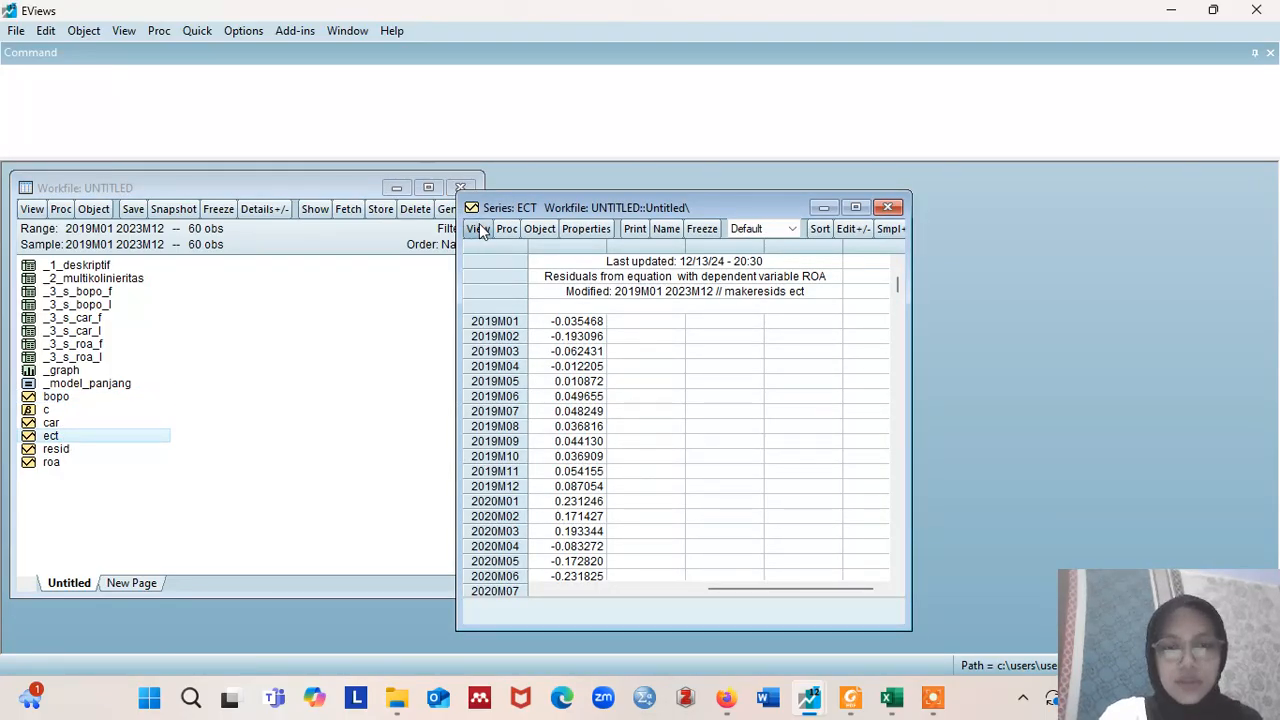
left_click(478, 228)
mouse_move(620, 410)
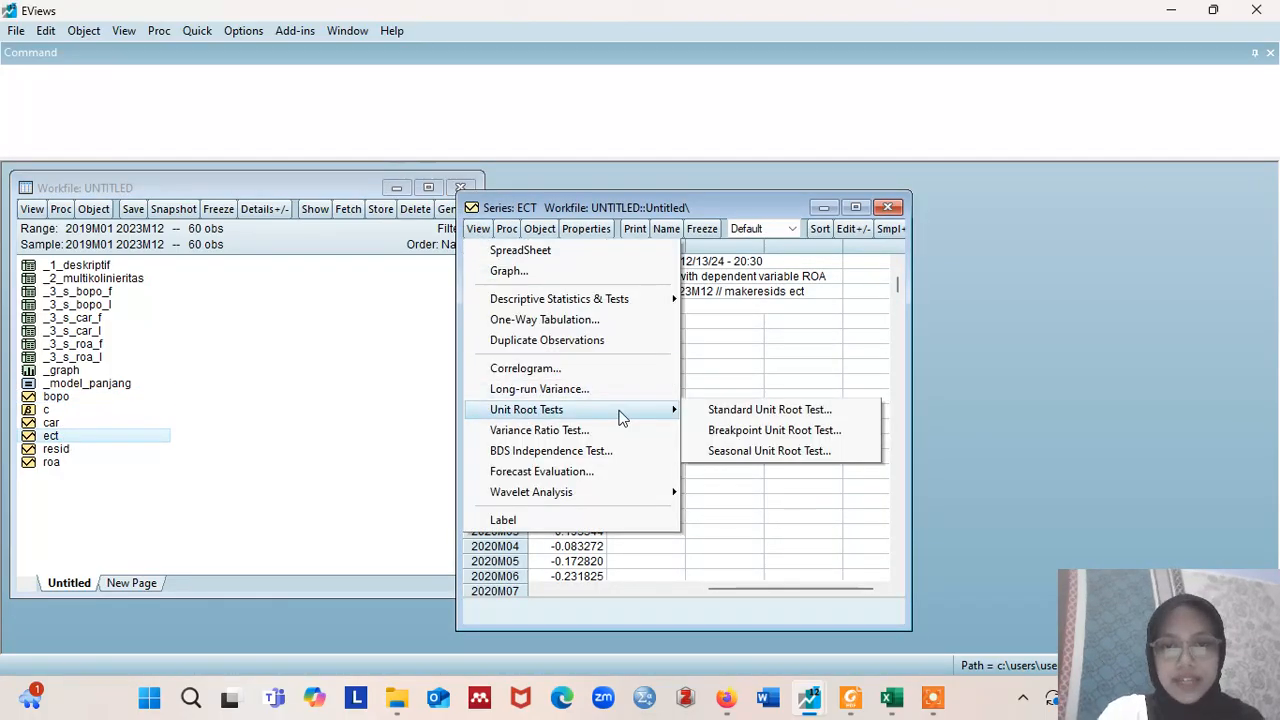
left_click(722, 409)
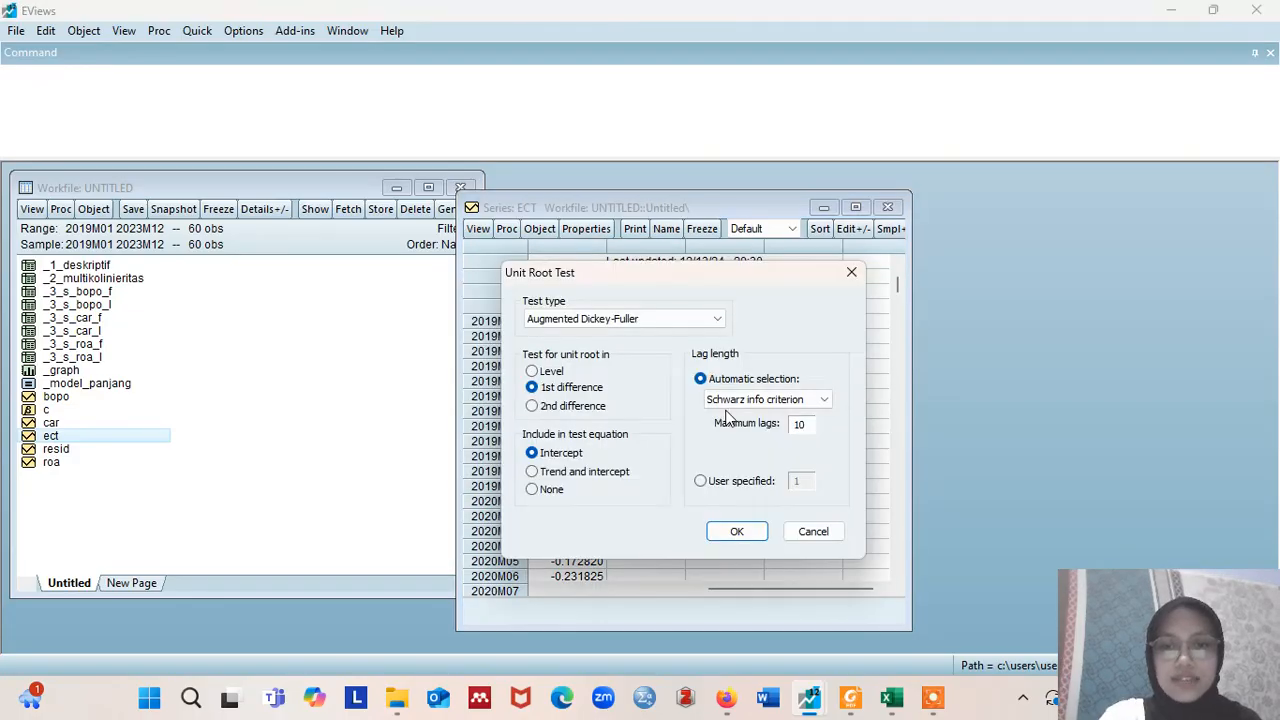
left_click(533, 371)
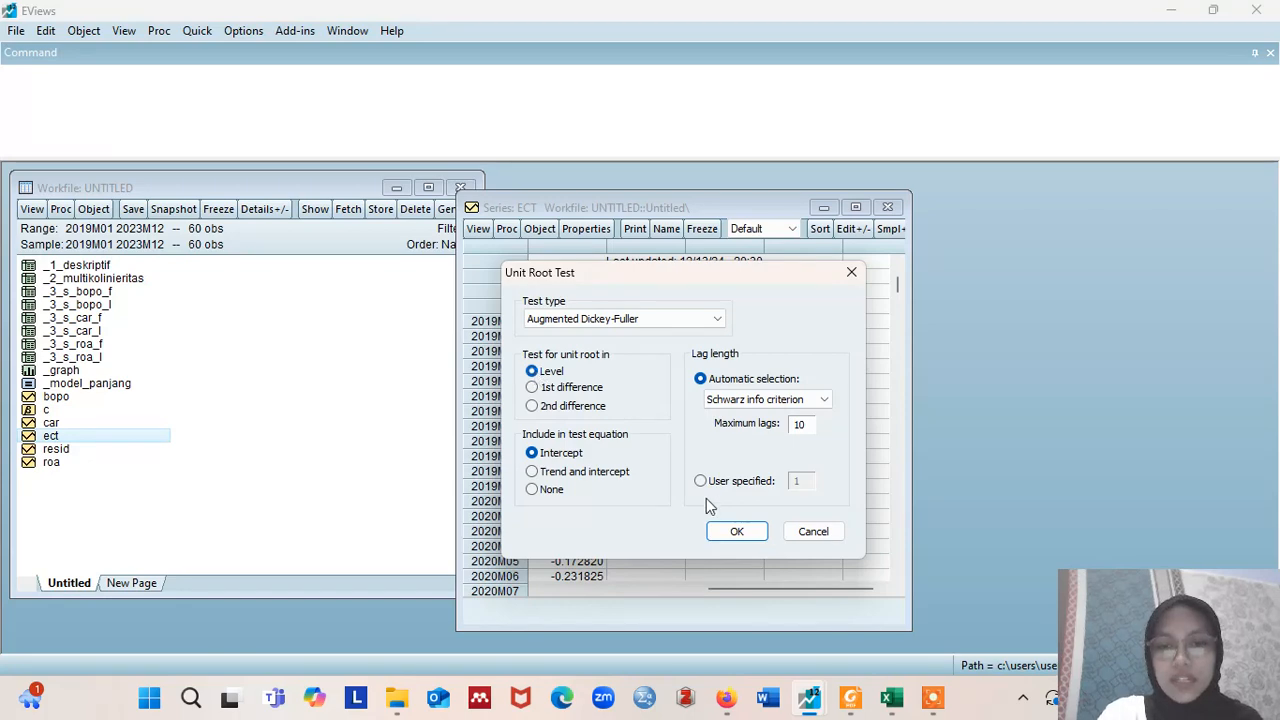
left_click(737, 531)
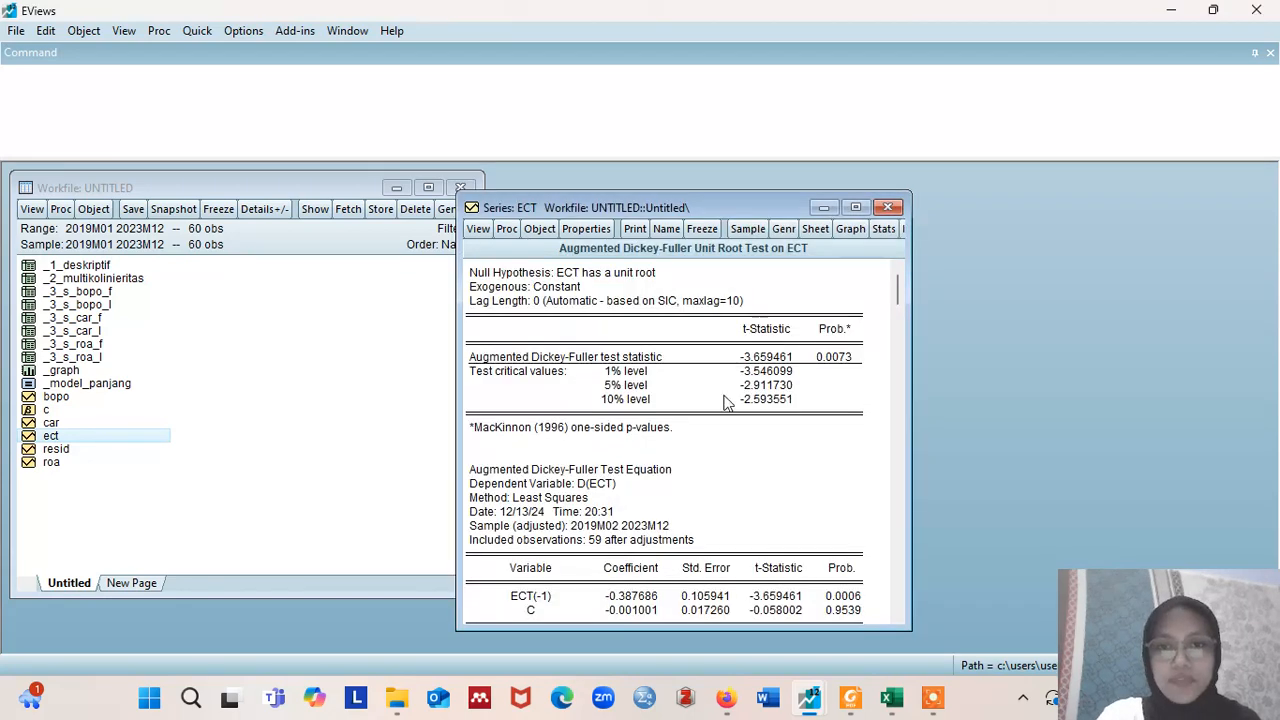
Step: Freeze the ECT unit root test results as a table and name it _4_KOINTEGRASI
left_click(702, 228)
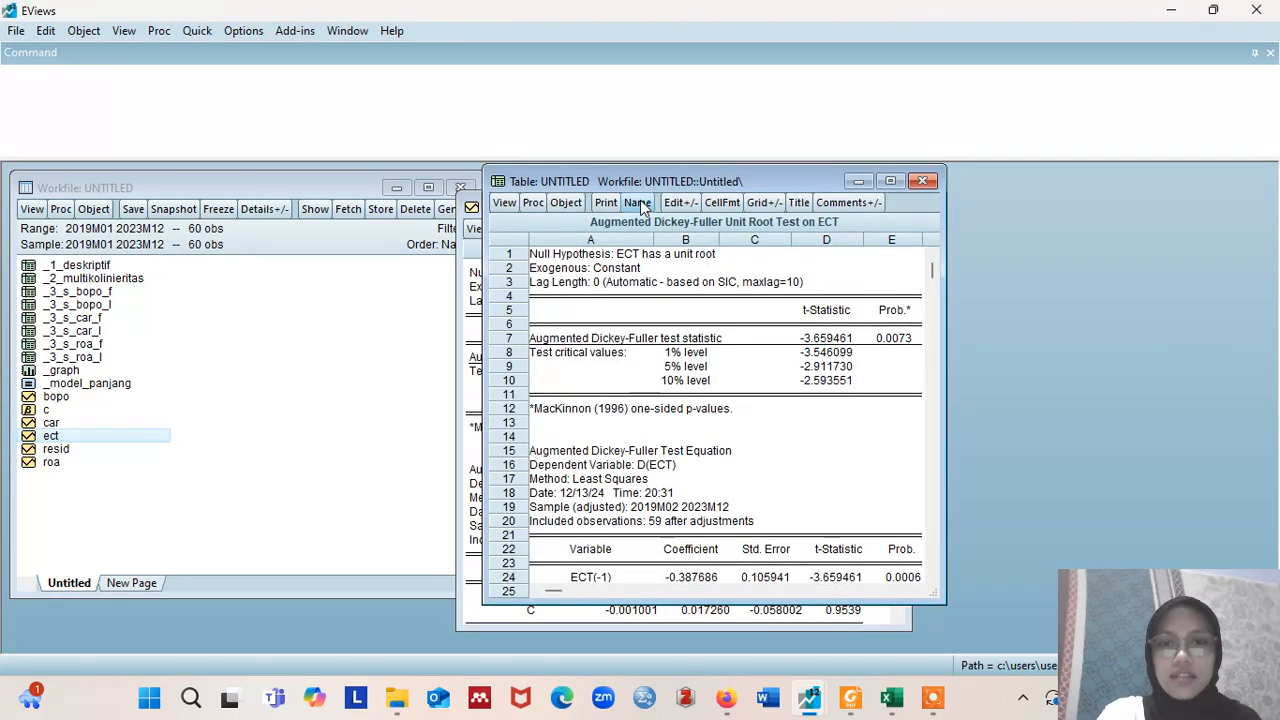
left_click(637, 202)
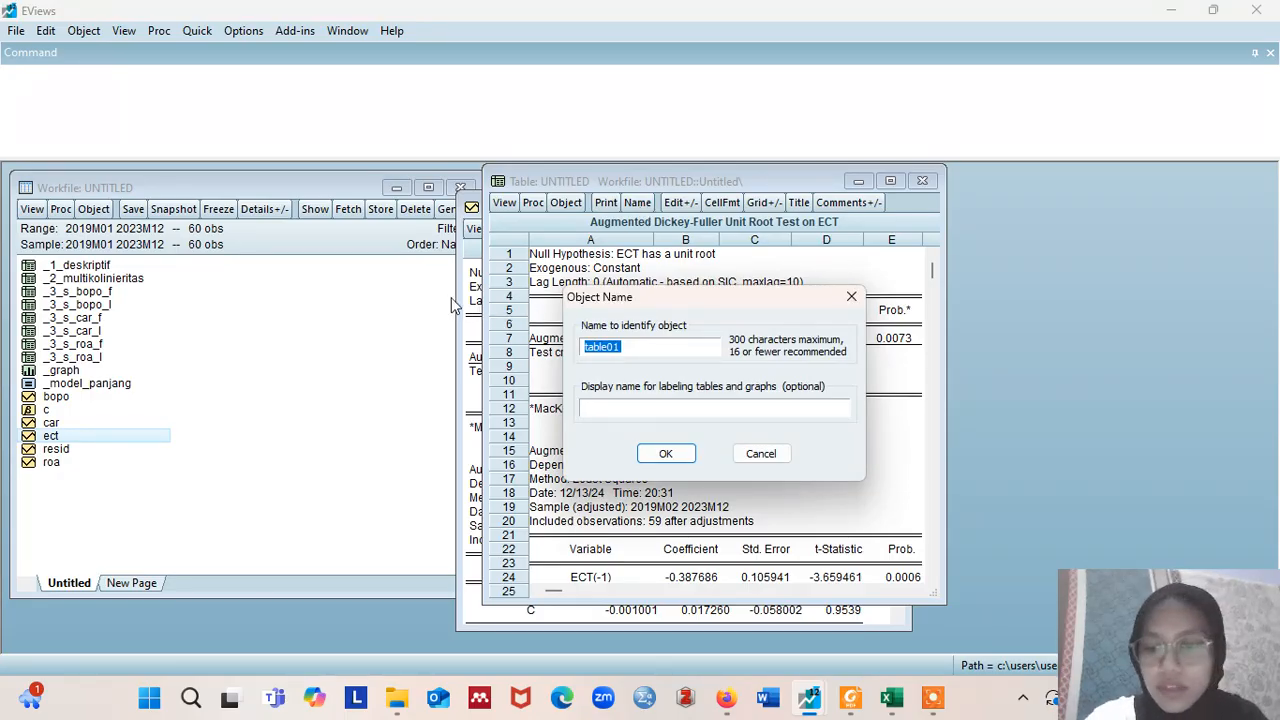
type("_4")
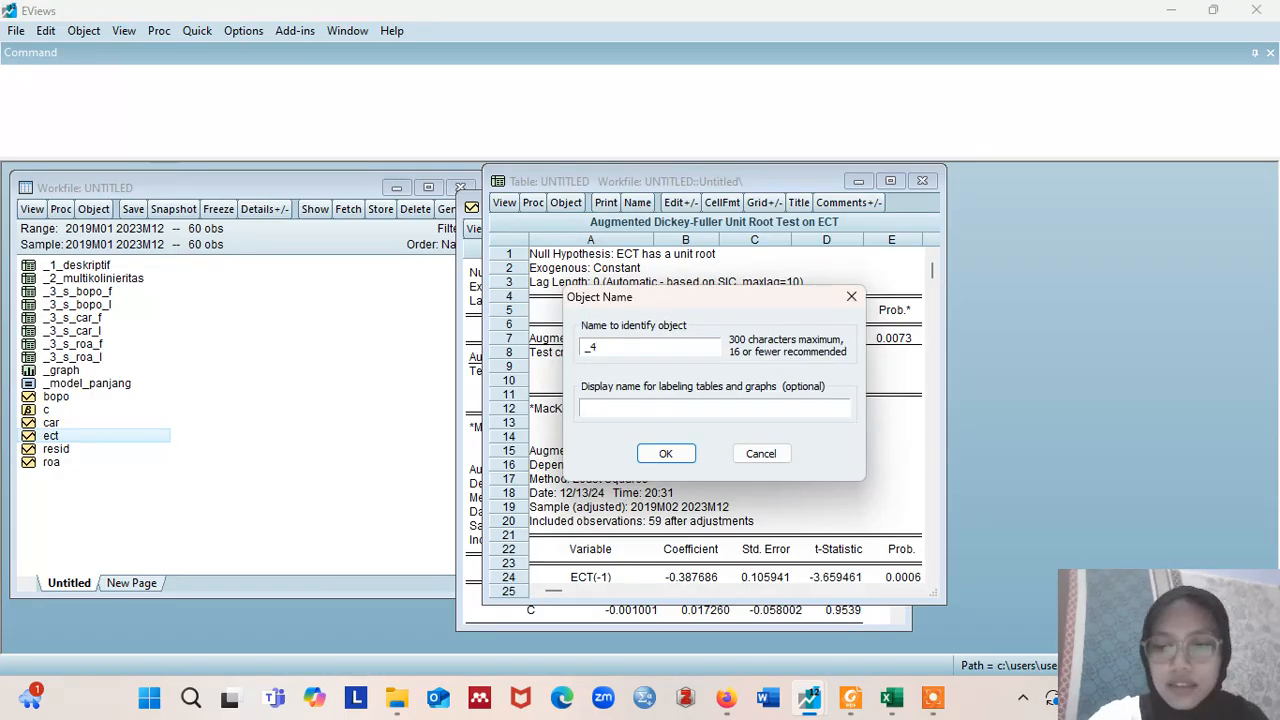
type("_")
type("KO")
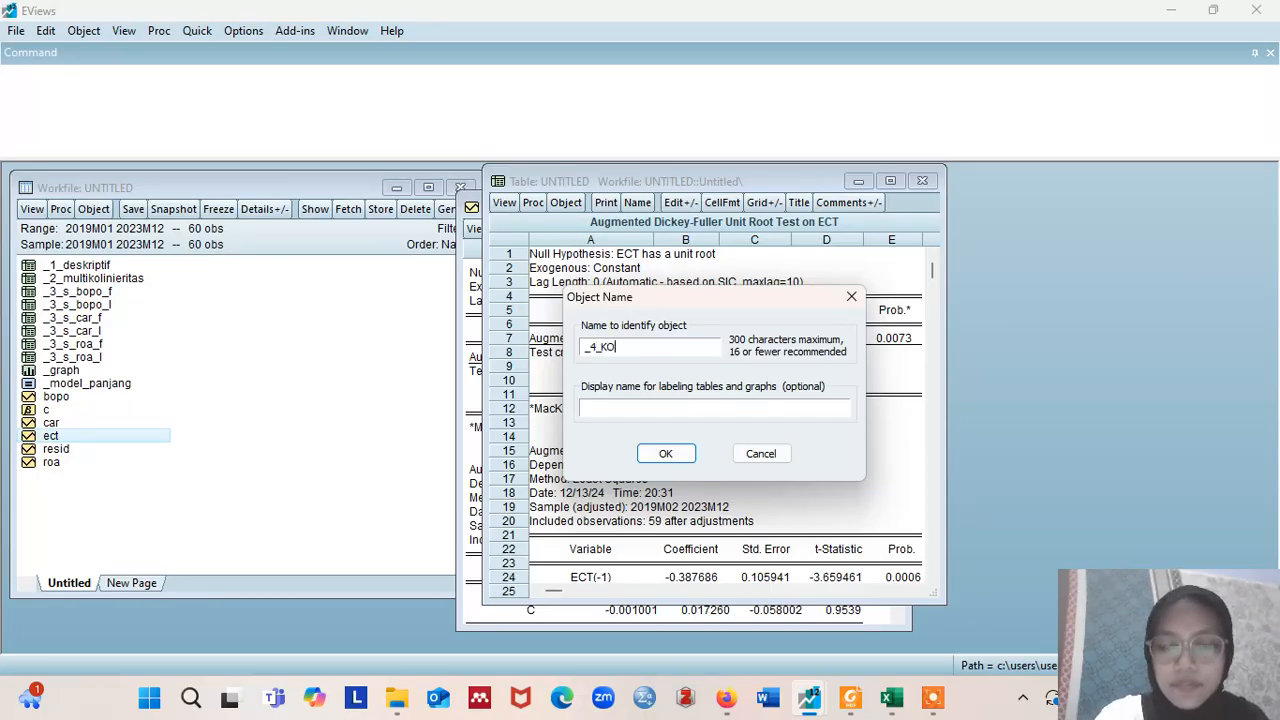
type("INTEGRASI")
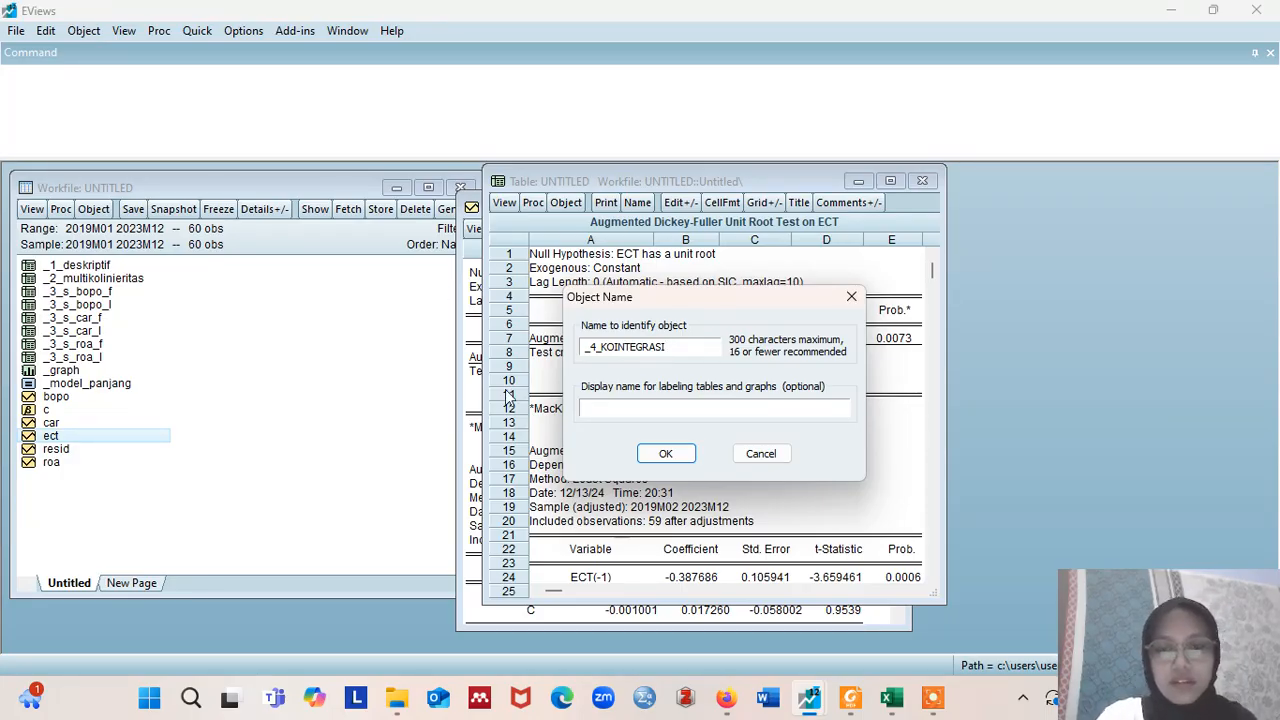
left_click(665, 454)
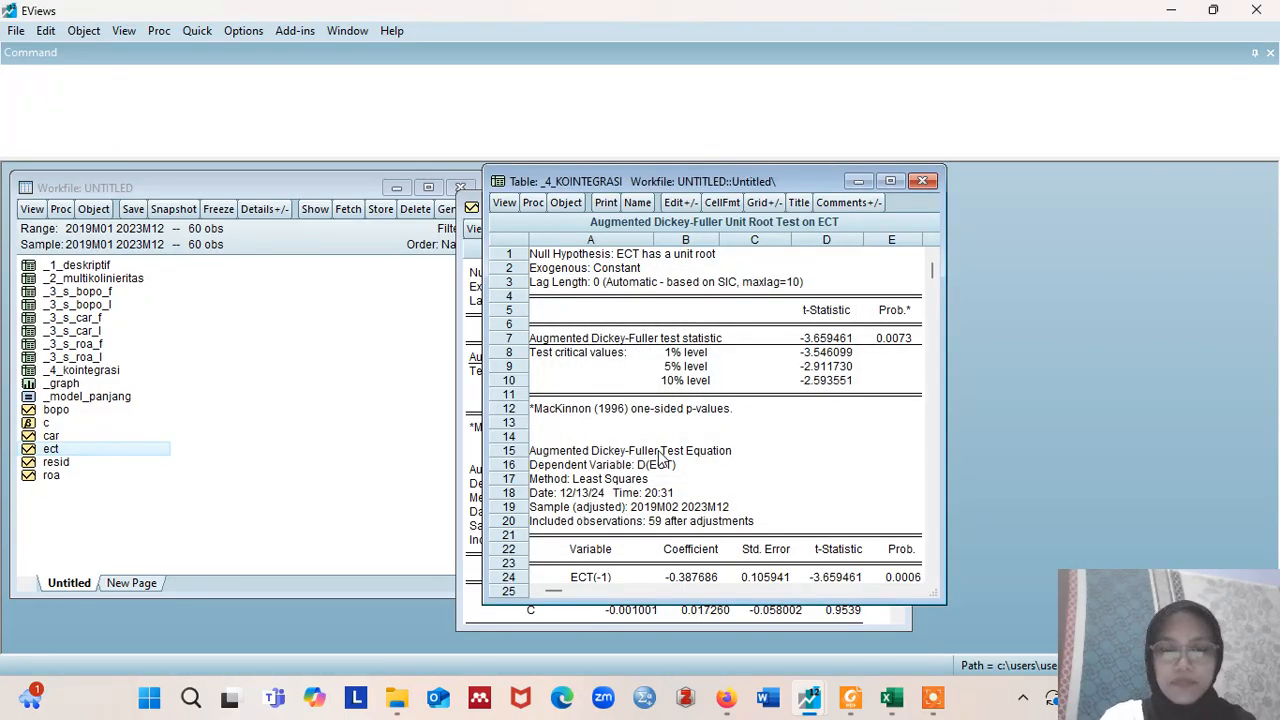
Step: Switch to Foxit Reader and review the cointegration test interpretation on page 16 of the slides
mouse_move(850, 697)
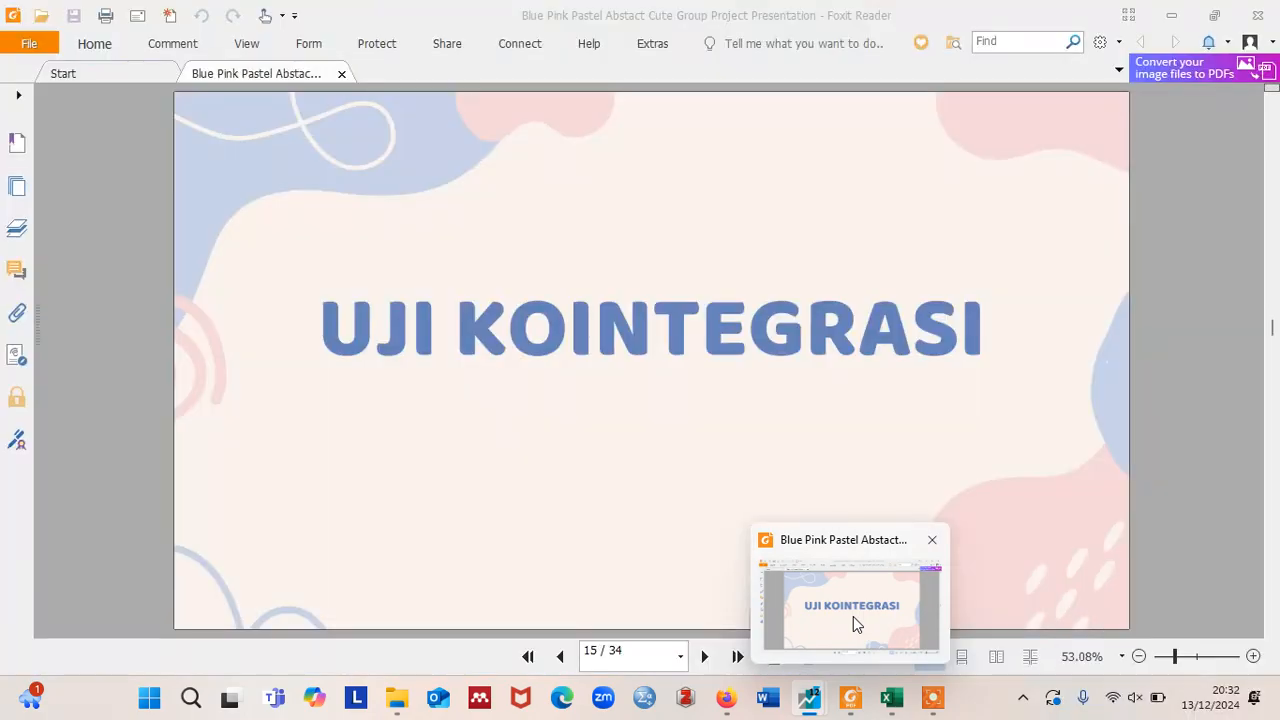
left_click(853, 616)
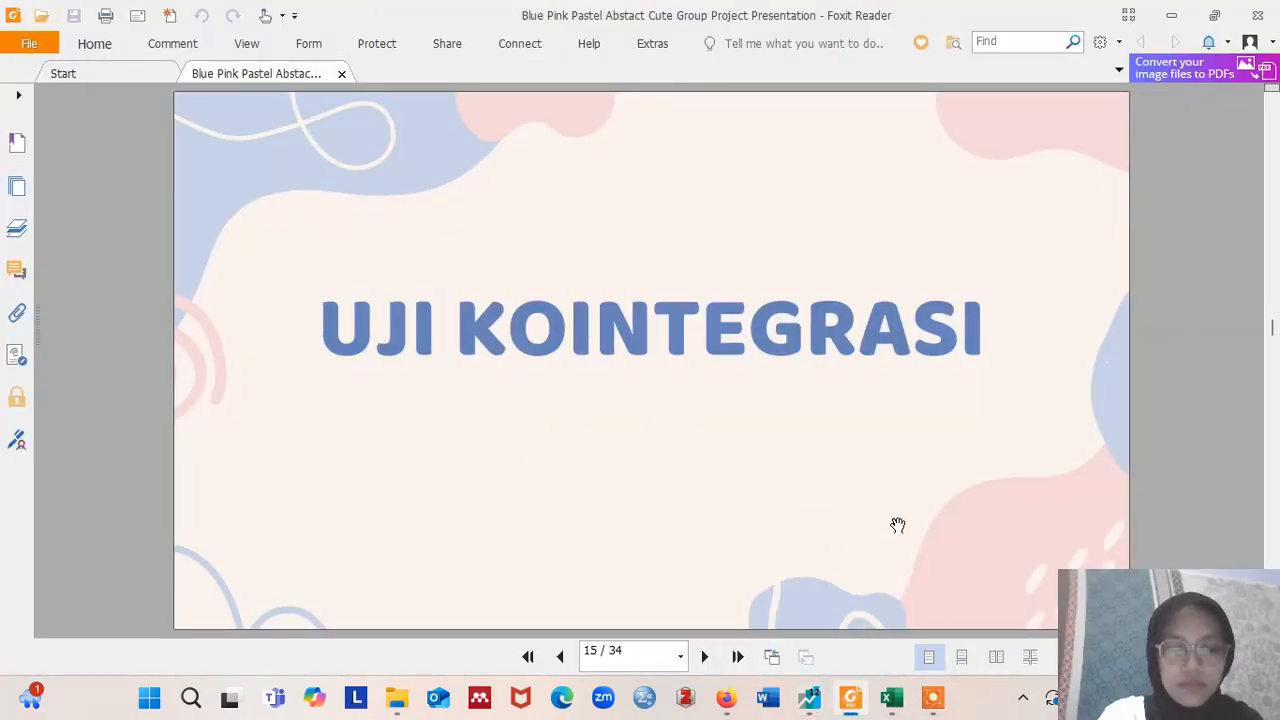
scroll(898, 525, "down", 2)
scroll(898, 525, "up", 1)
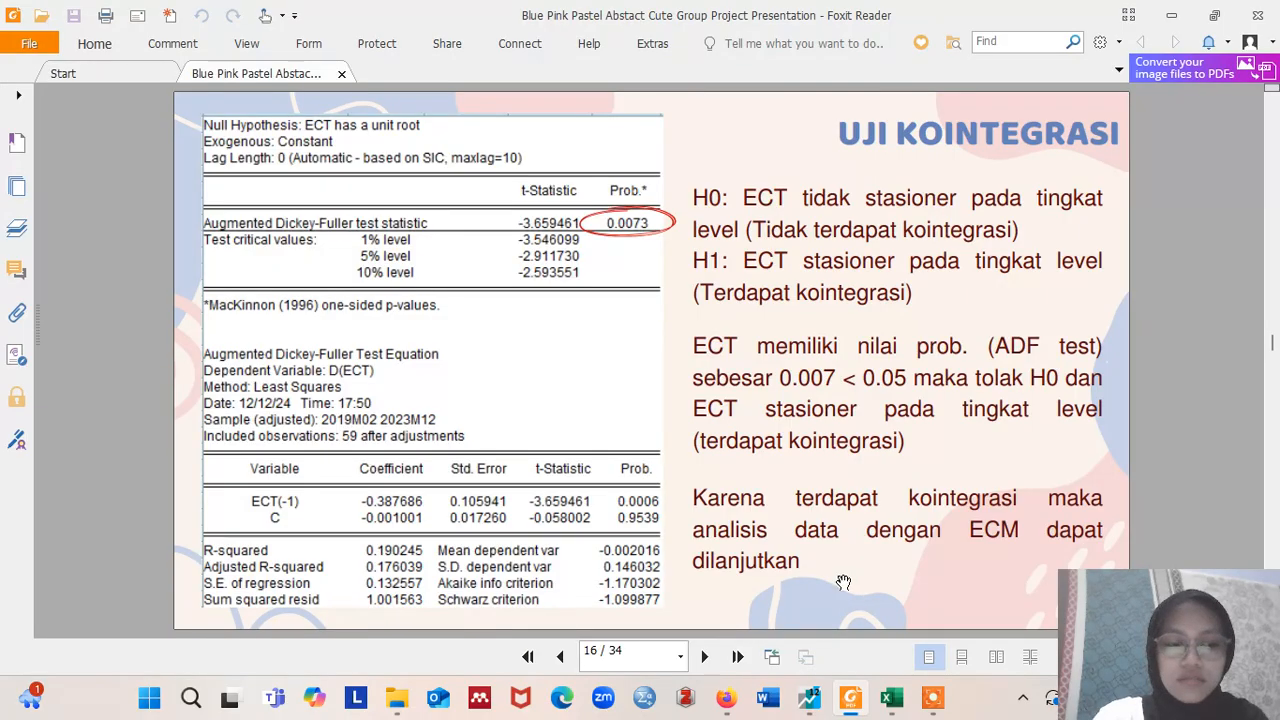
Step: Return to EViews and close the _4_KOINTEGRASI table and the ECT series
mouse_move(814, 705)
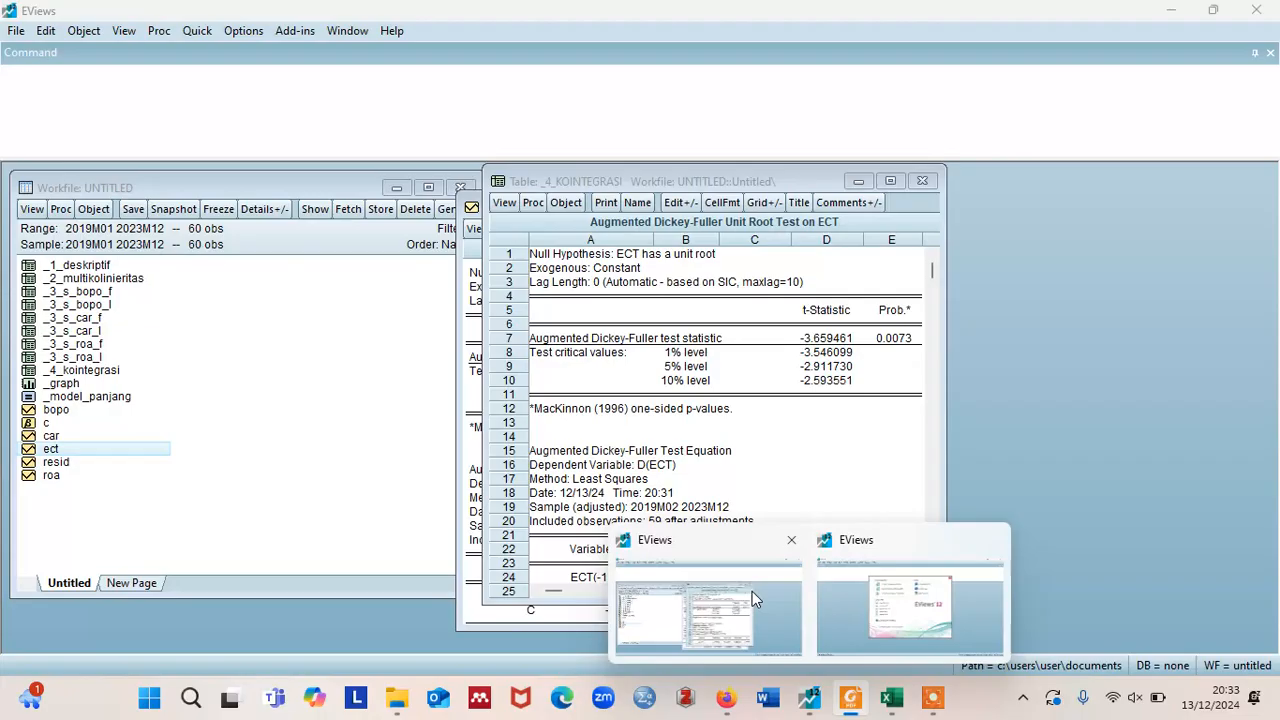
left_click(752, 591)
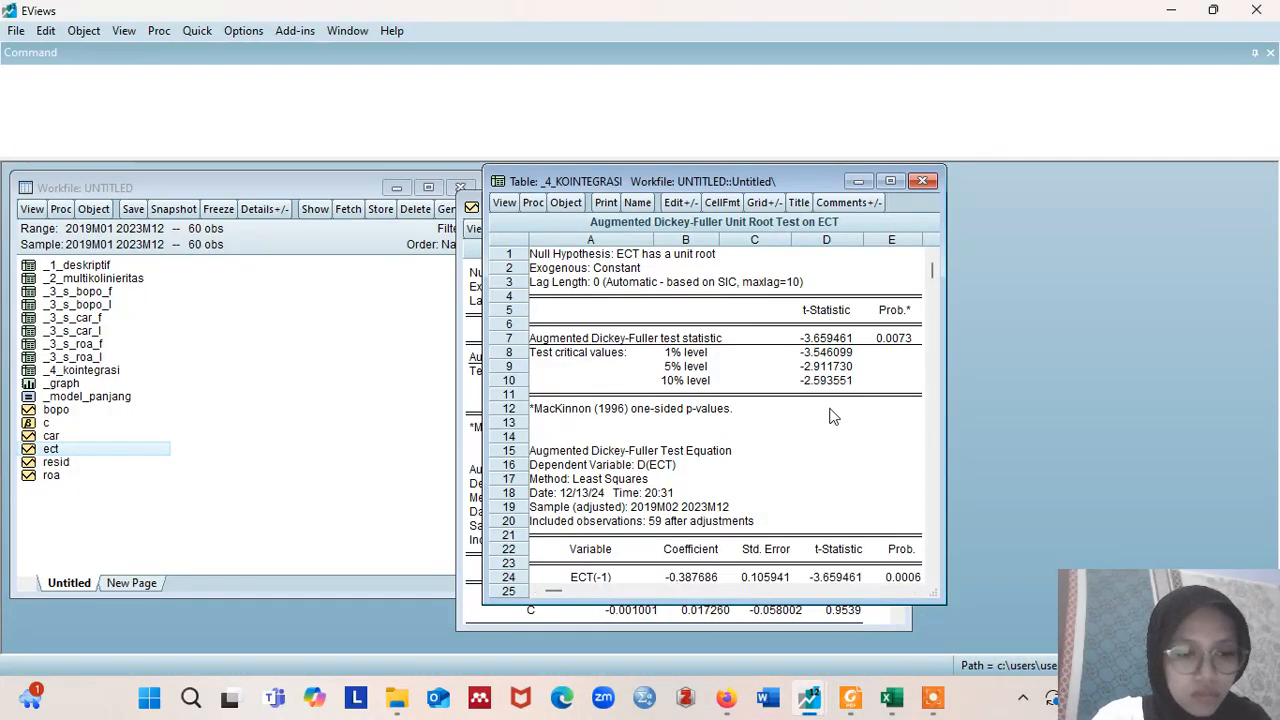
left_click(924, 181)
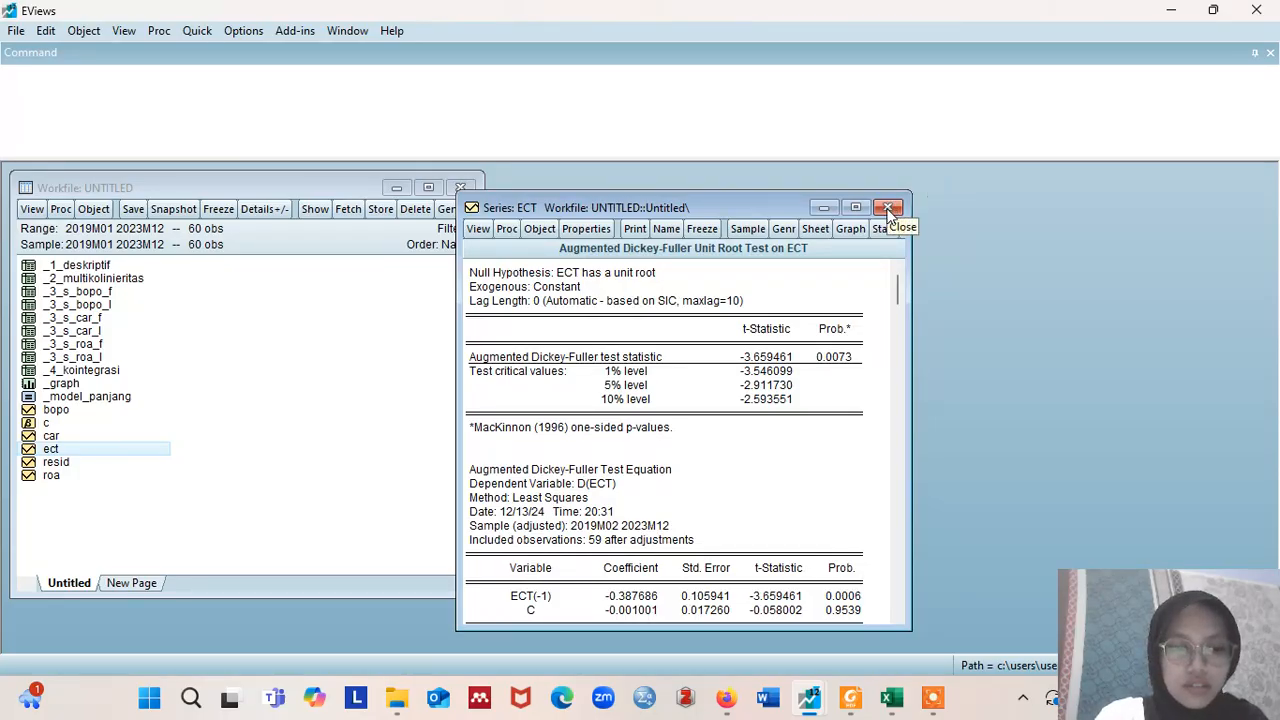
left_click(889, 208)
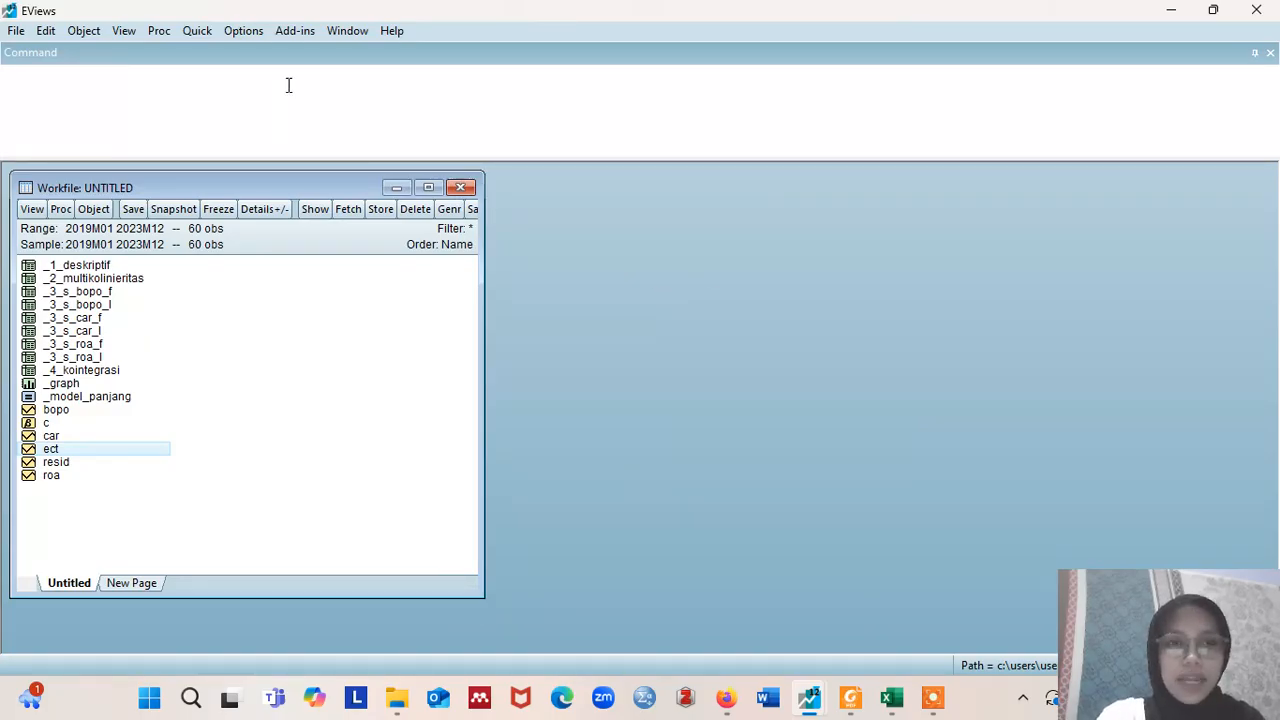
Step: Estimate the short-run equation D(roa) C D(car) D(bopo) ect(-1) by least squares over the sample 2019M01 2023M12
left_click(204, 31)
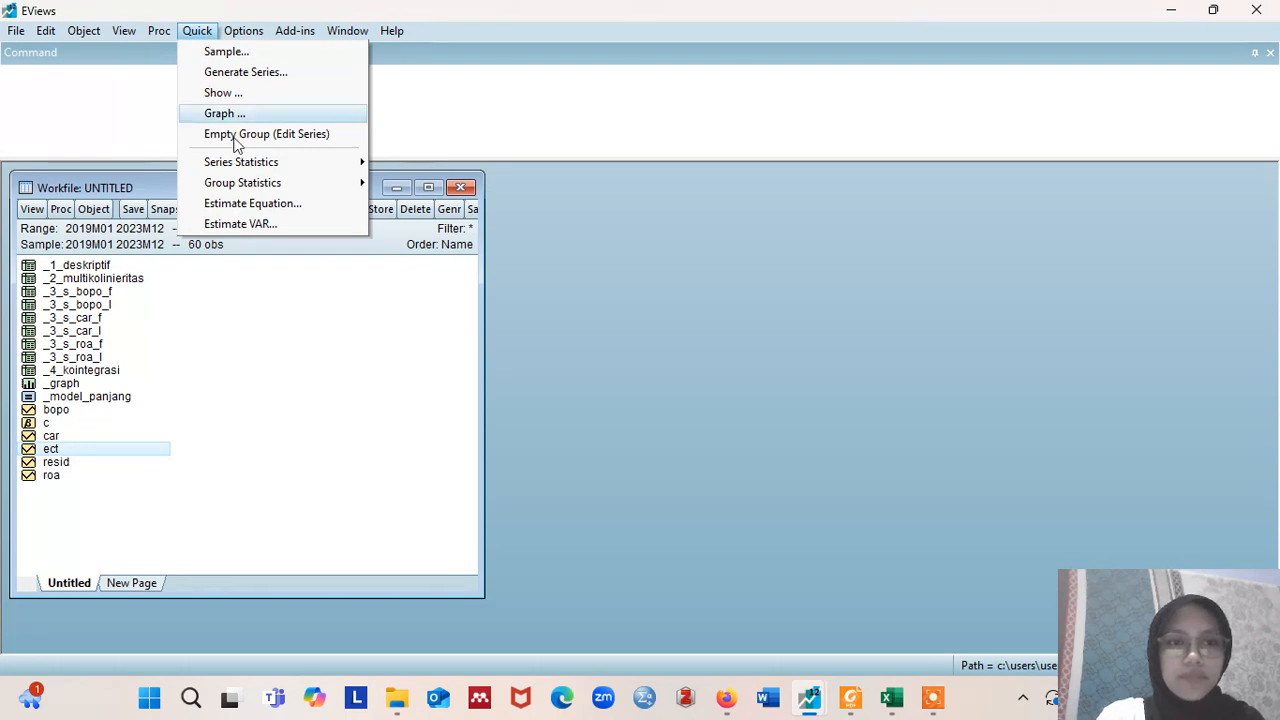
left_click(248, 203)
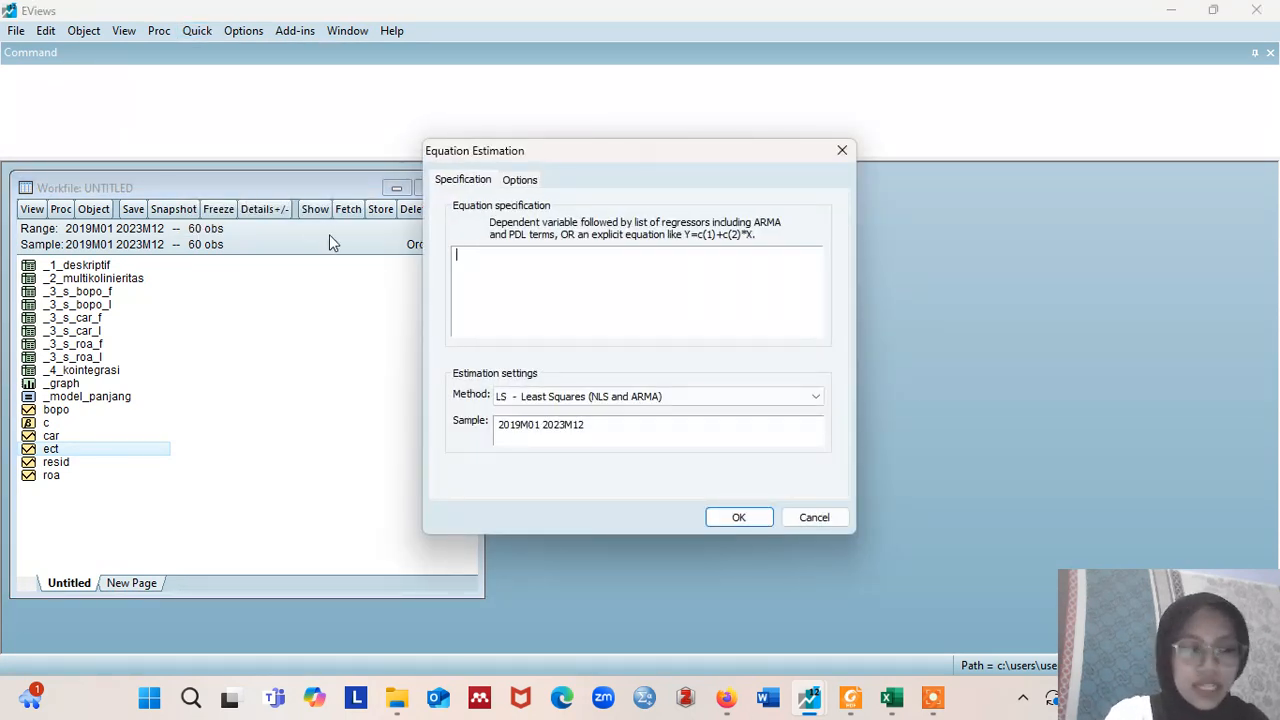
type("D")
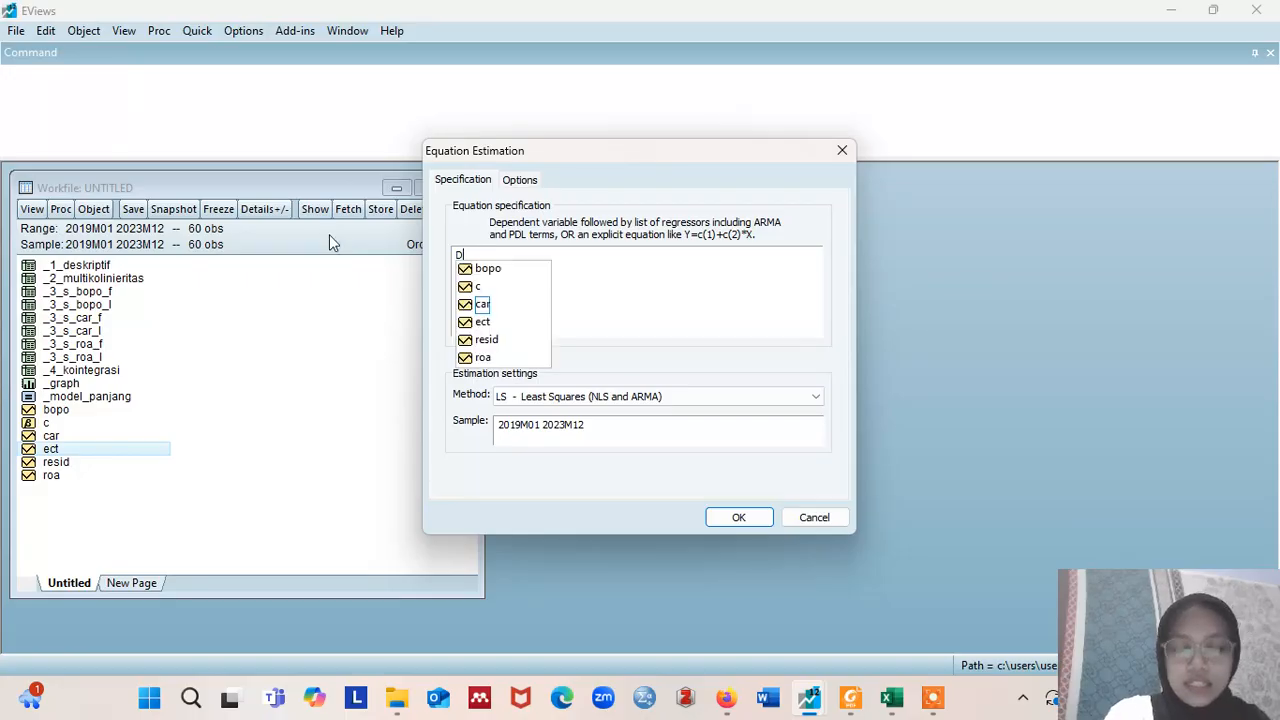
type("(ROA")
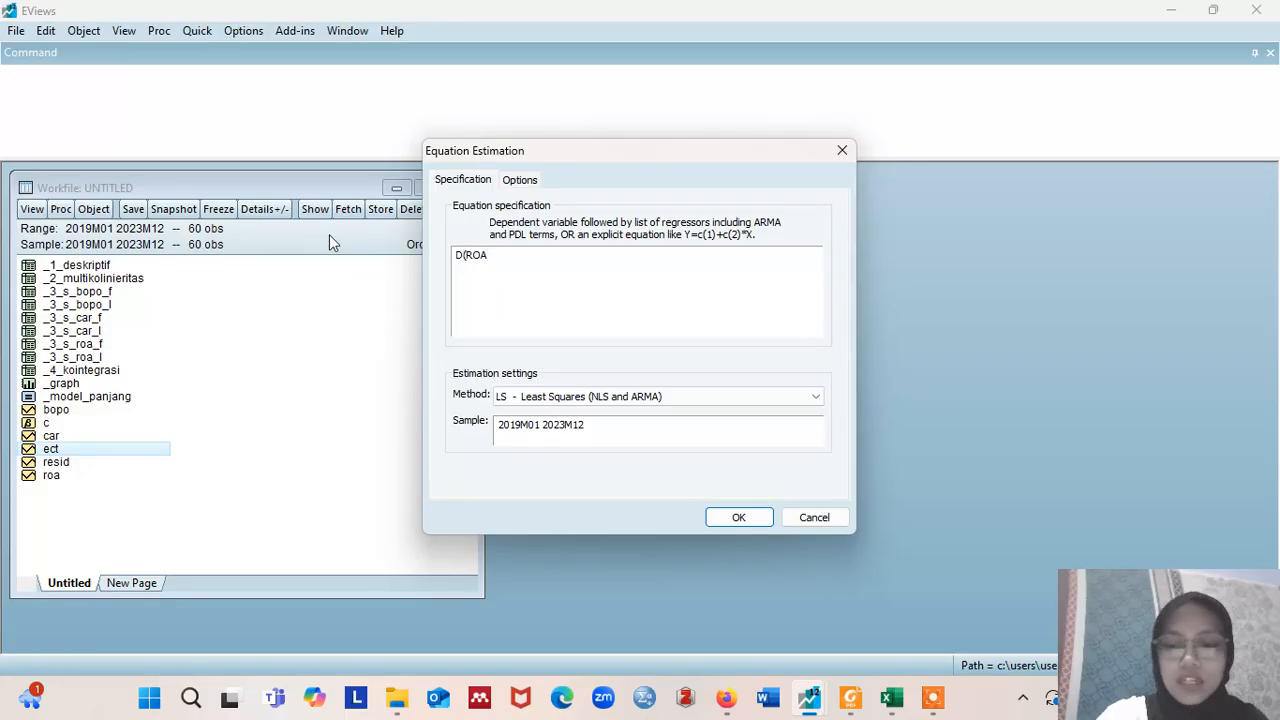
type(")")
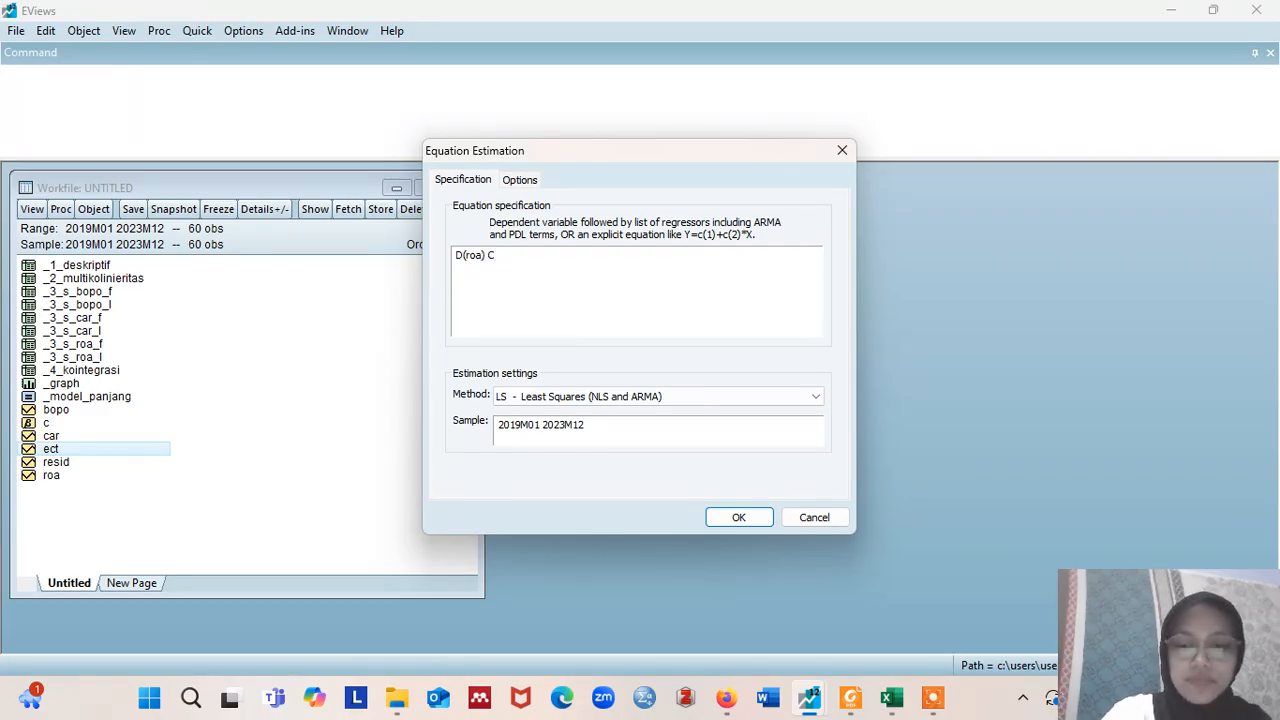
type(" C D")
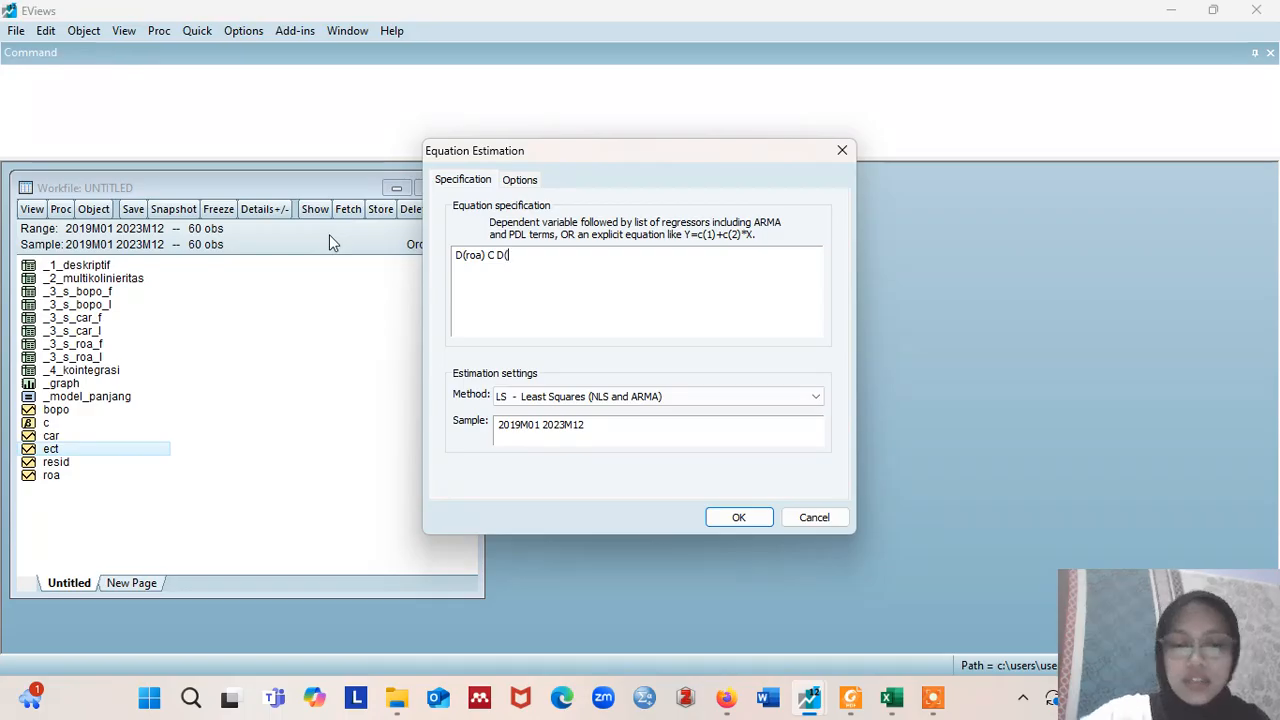
type("(CAR")
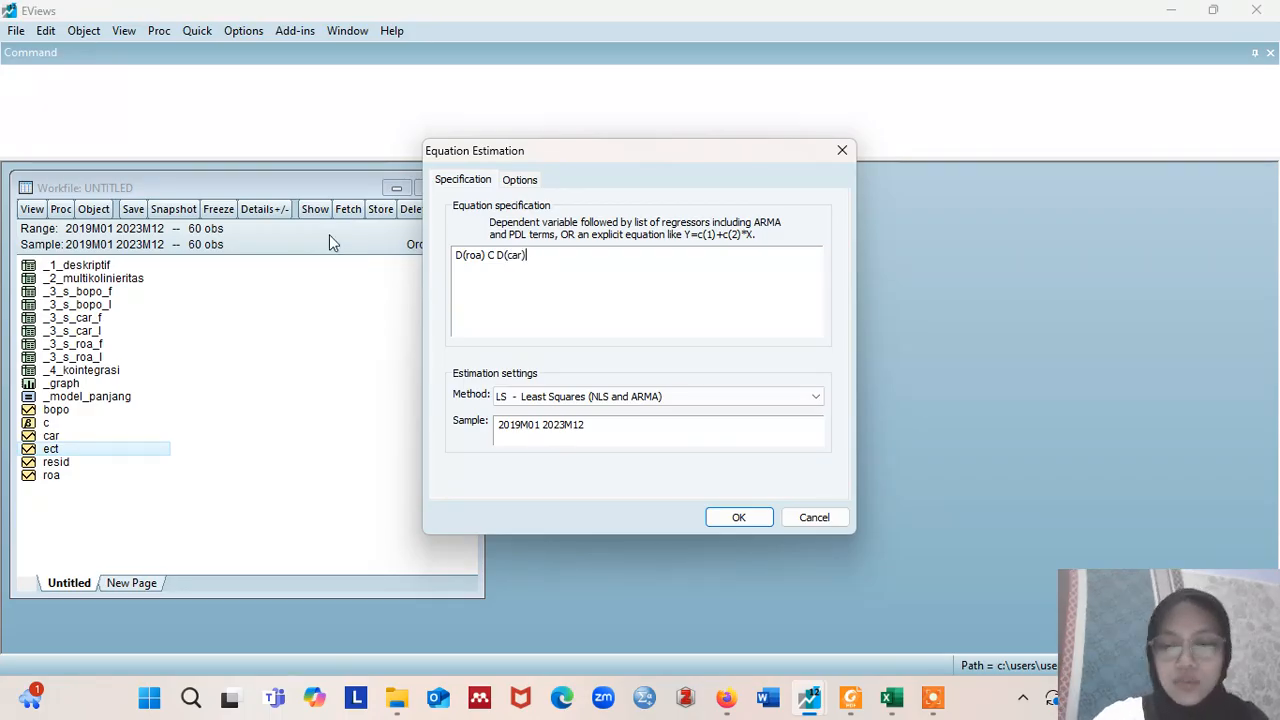
type(") D")
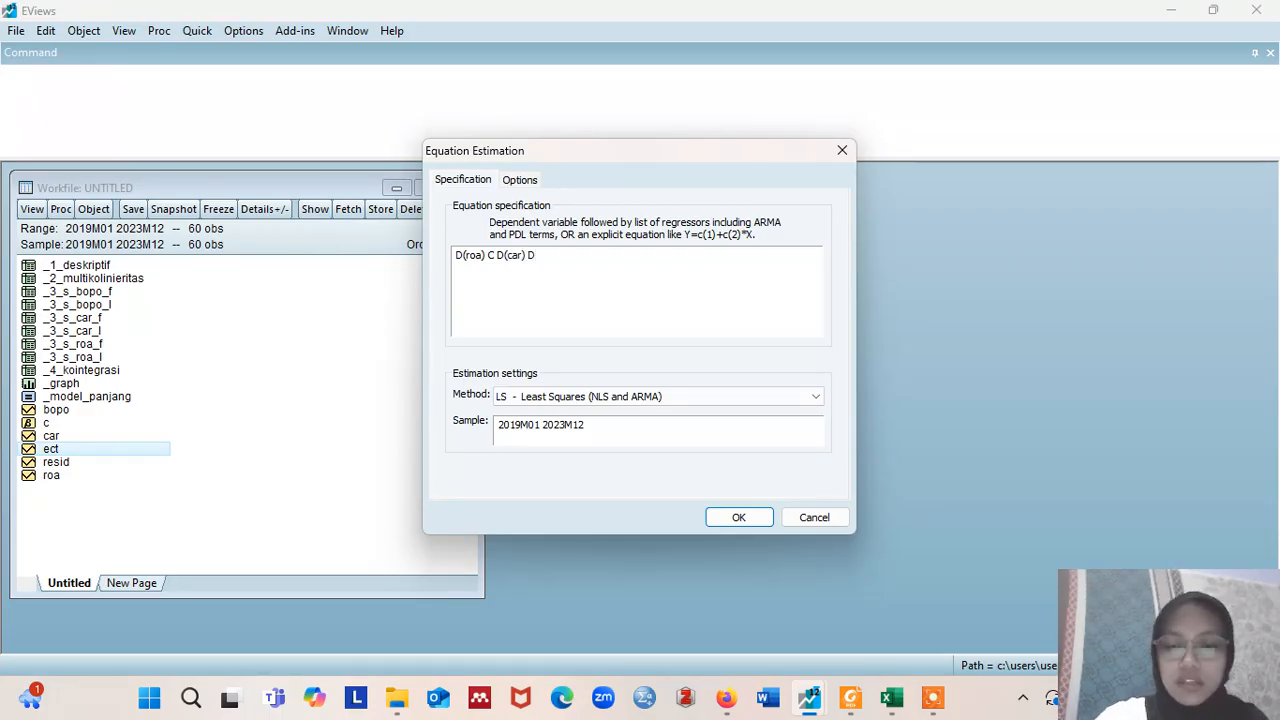
type("(BOPO")
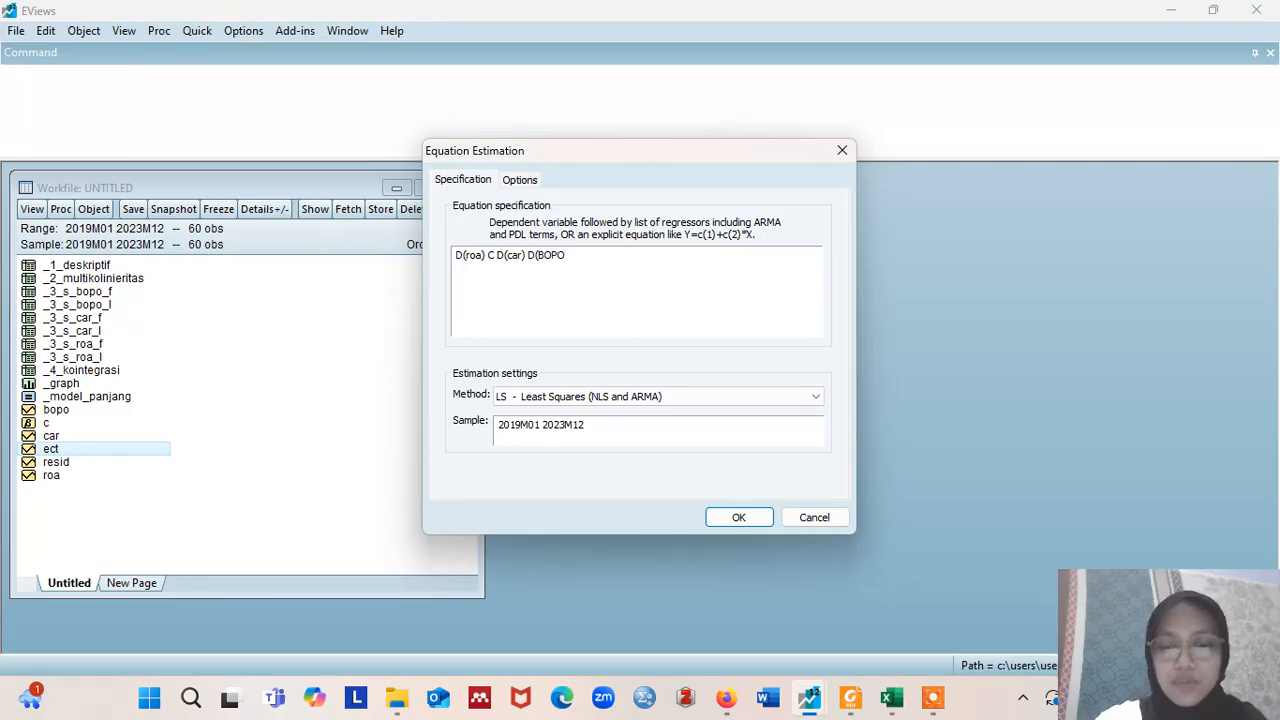
type(")")
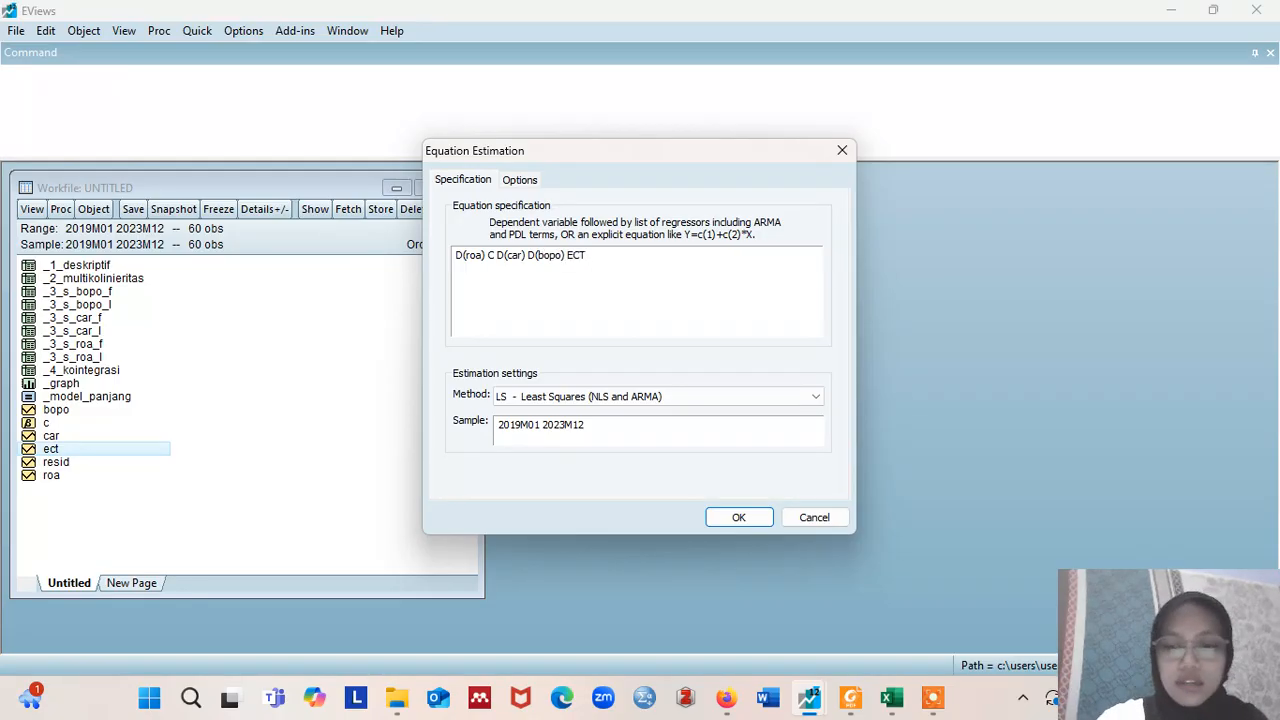
type(" ECT(-")
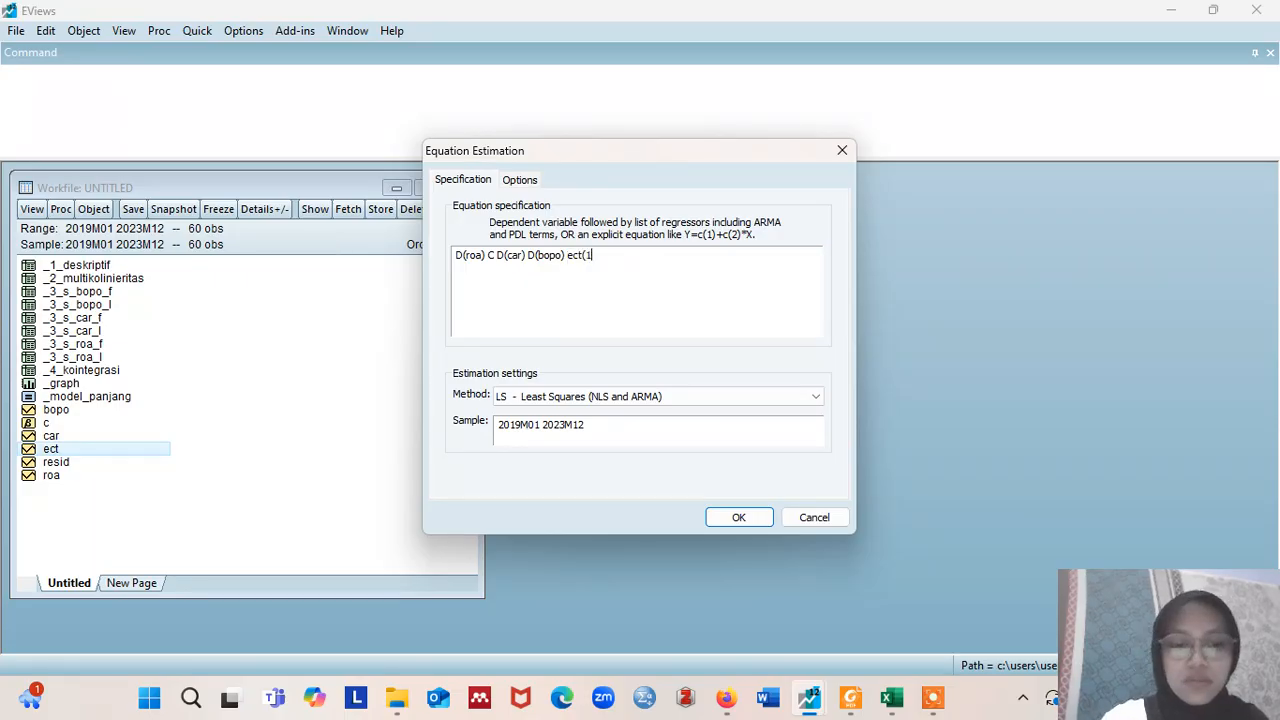
type("1")
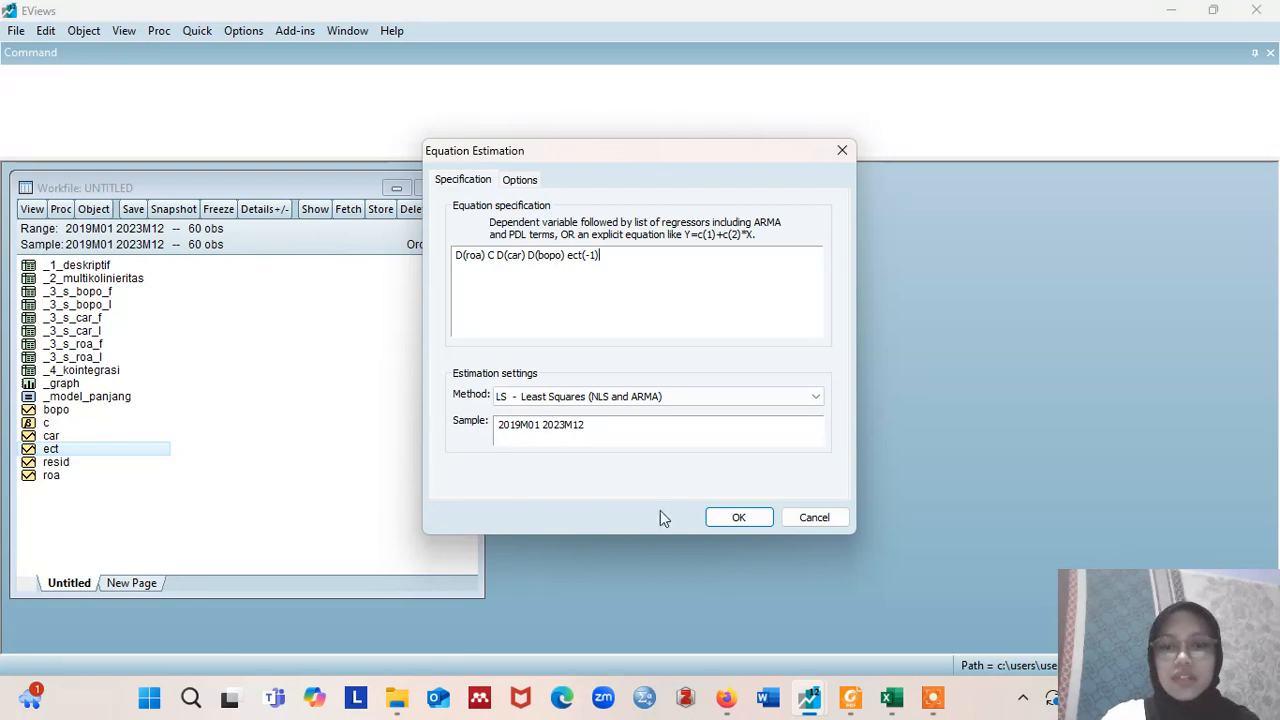
left_click(755, 522)
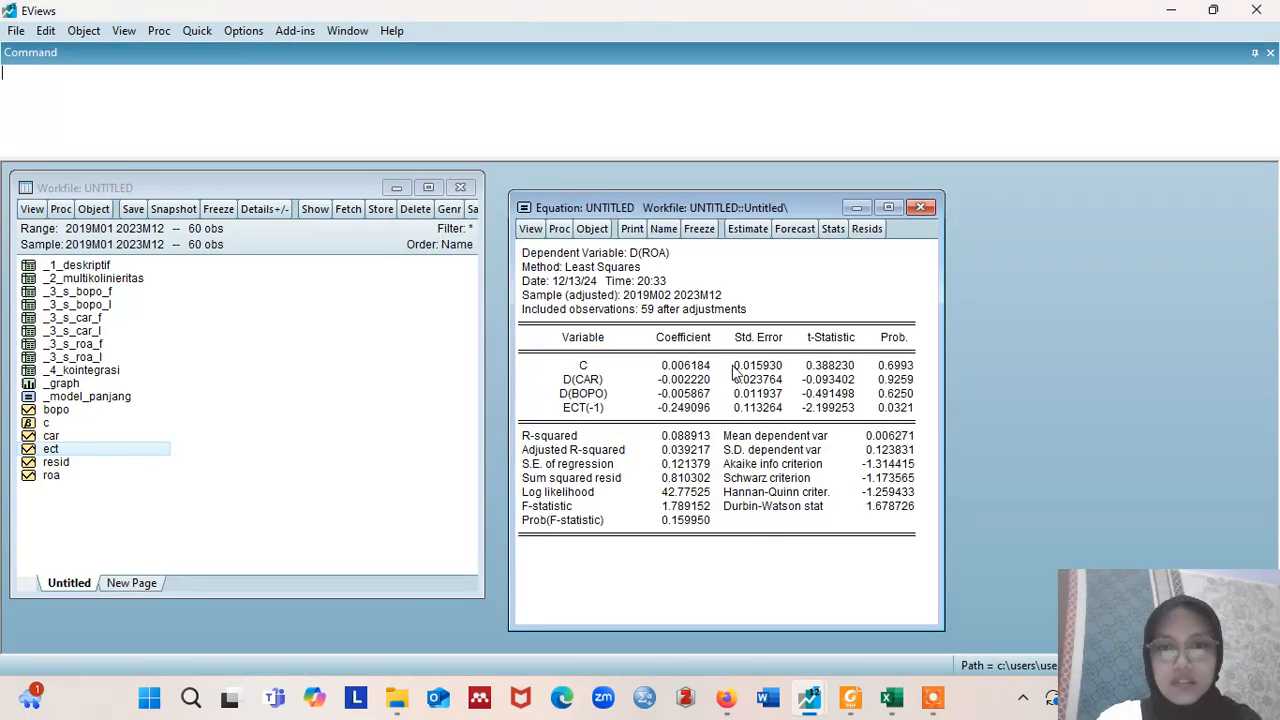
Step: Name the estimated short-run equation _MODEL_PENDEK
left_click(666, 230)
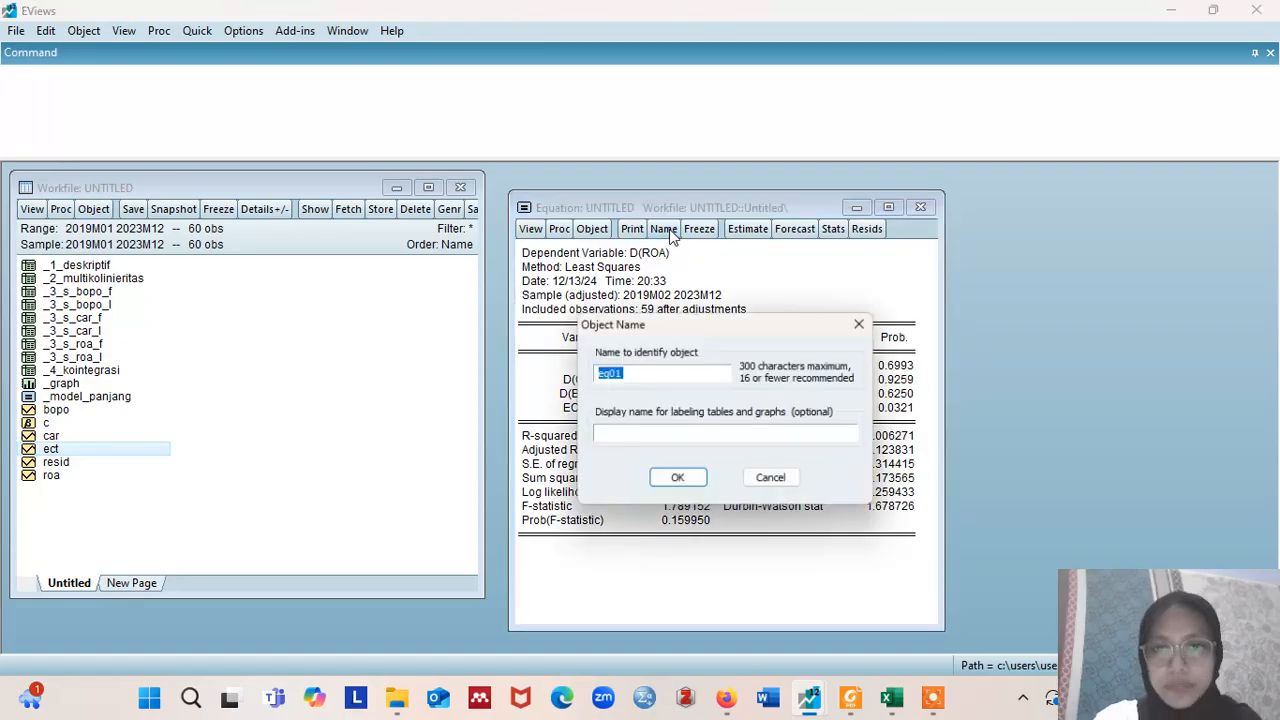
type("_M")
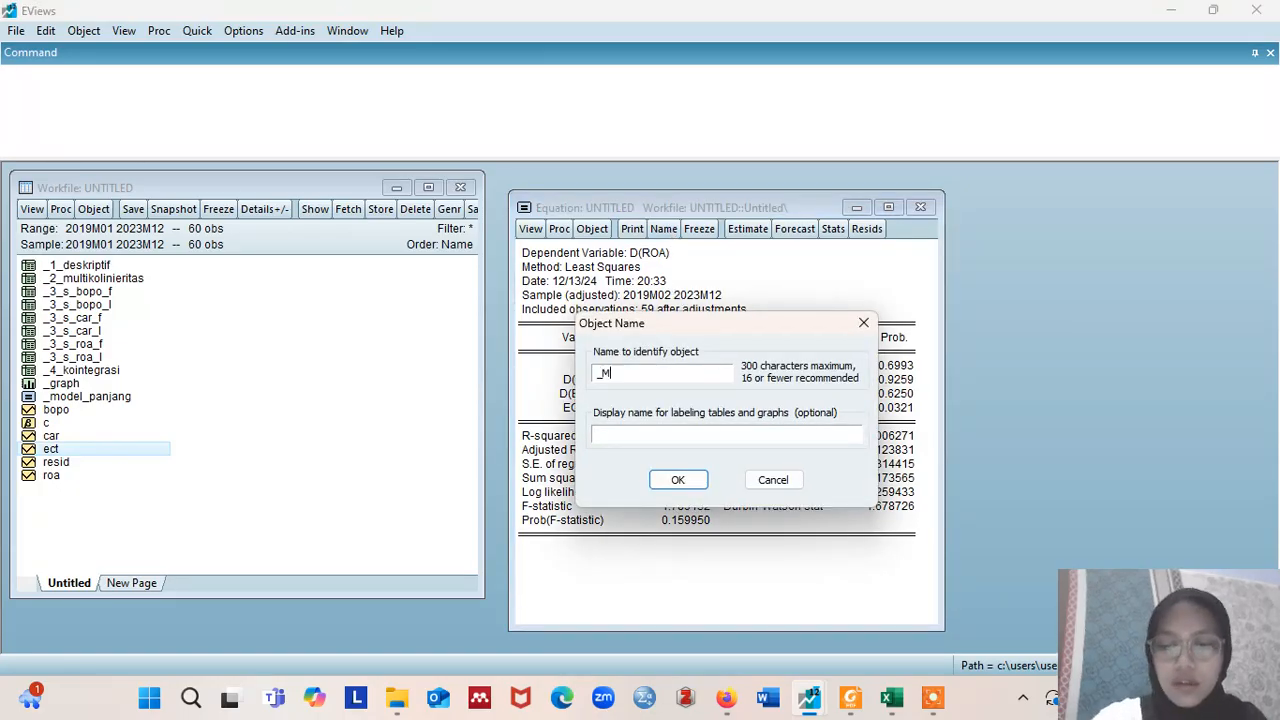
type("ODEL")
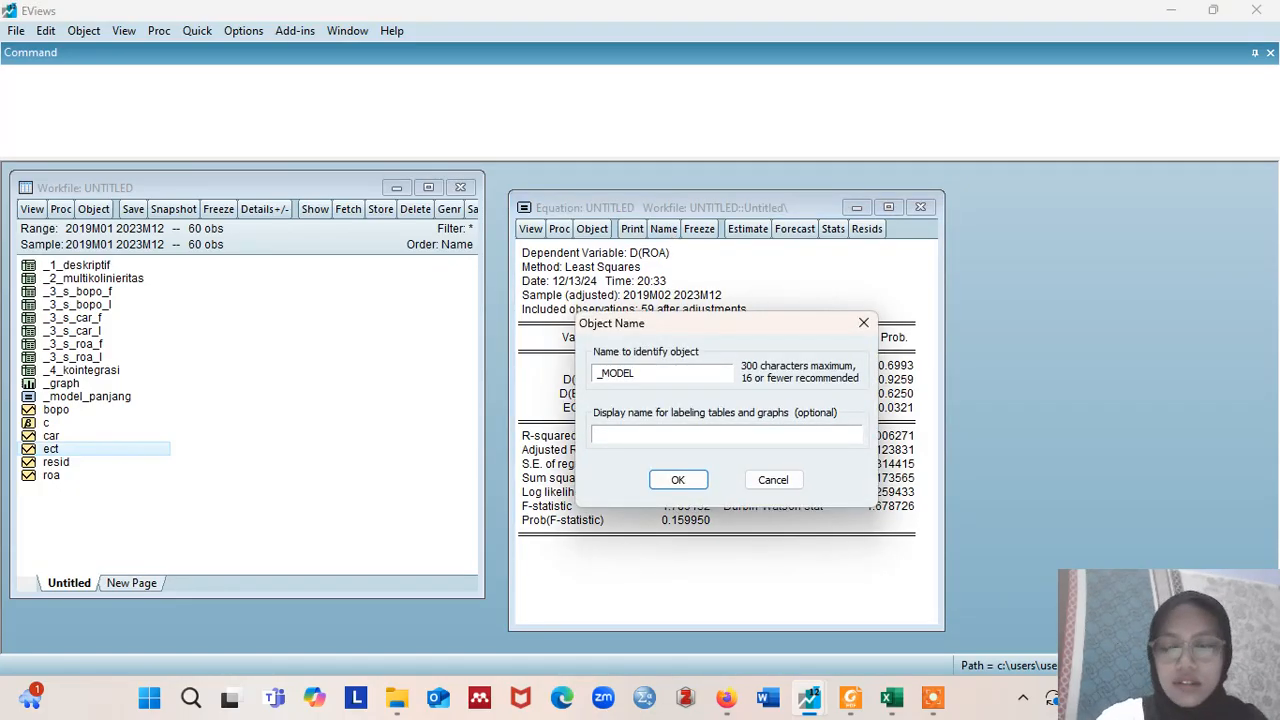
type("_PENDEK")
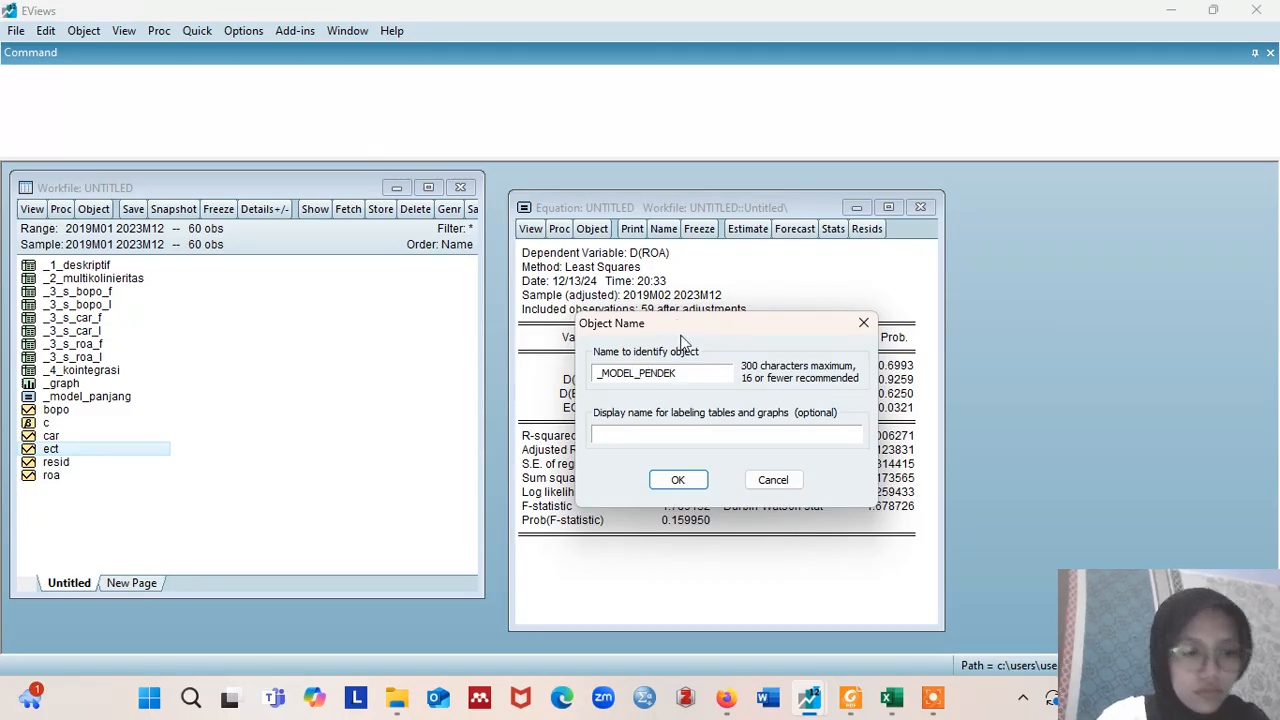
left_click(678, 480)
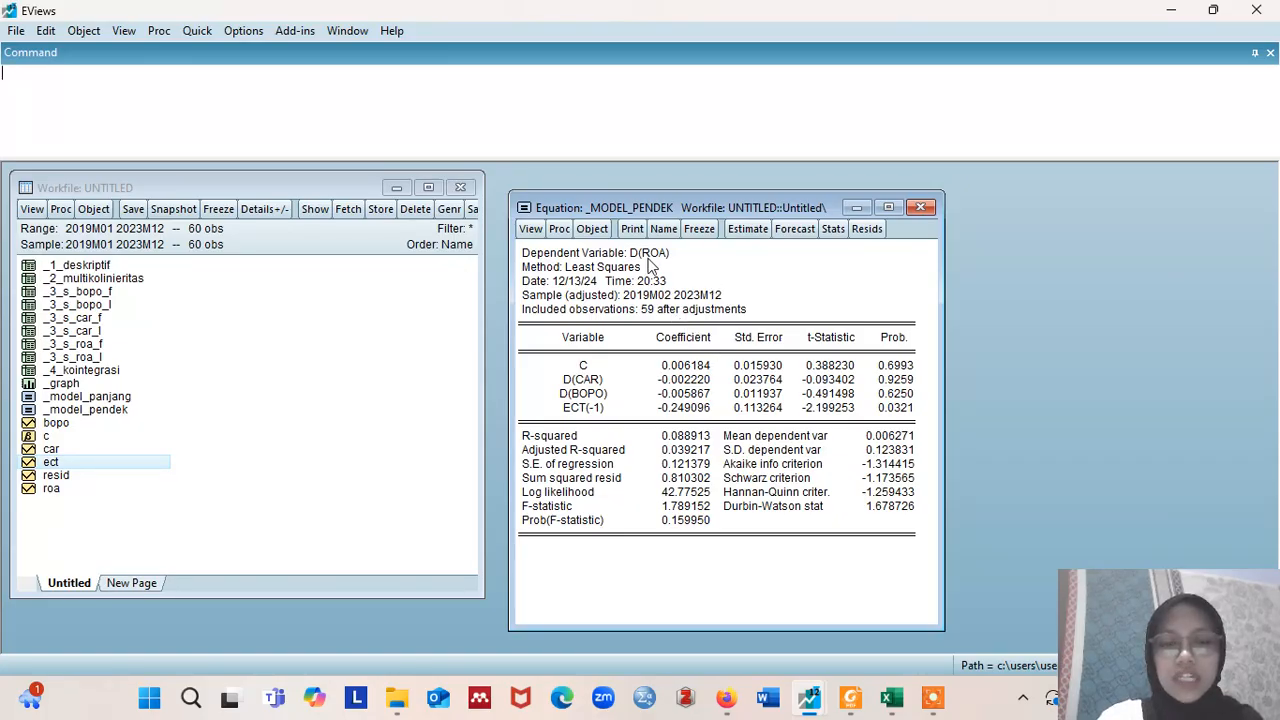
Step: Freeze the short-run estimation output as a table, name it _5_MODEL_PENDEK, and close the table
left_click(699, 228)
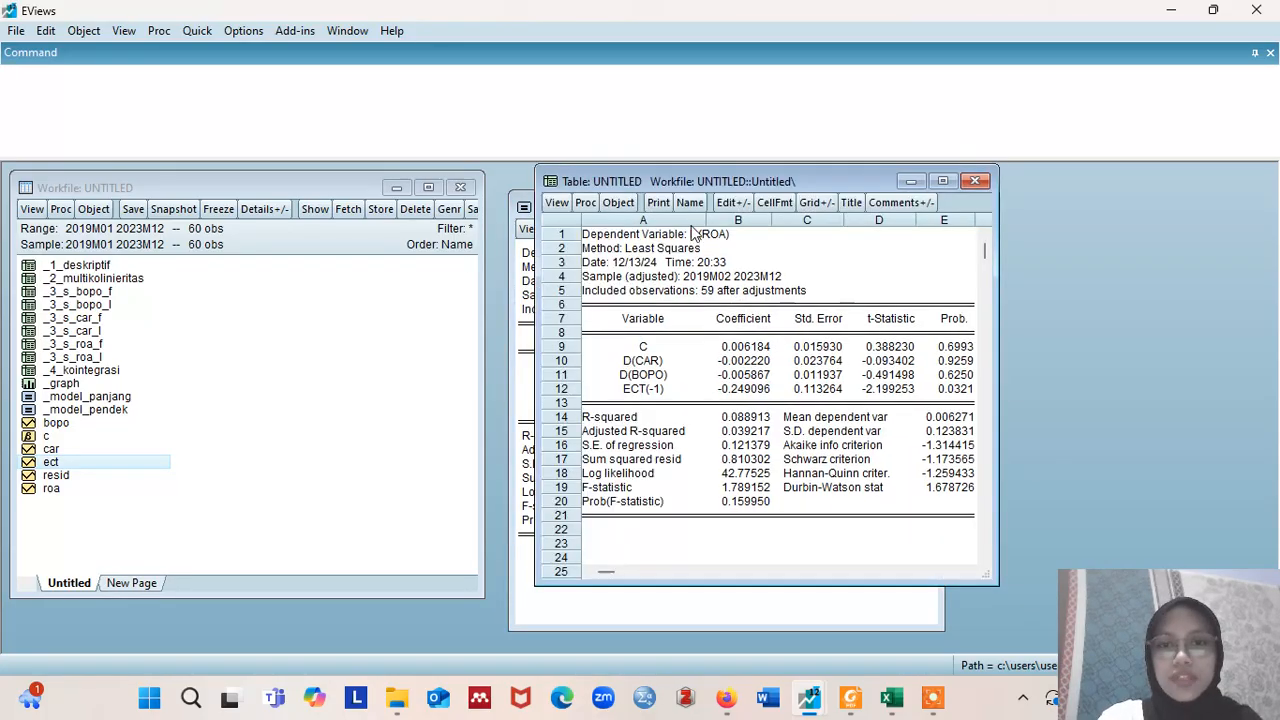
left_click(690, 201)
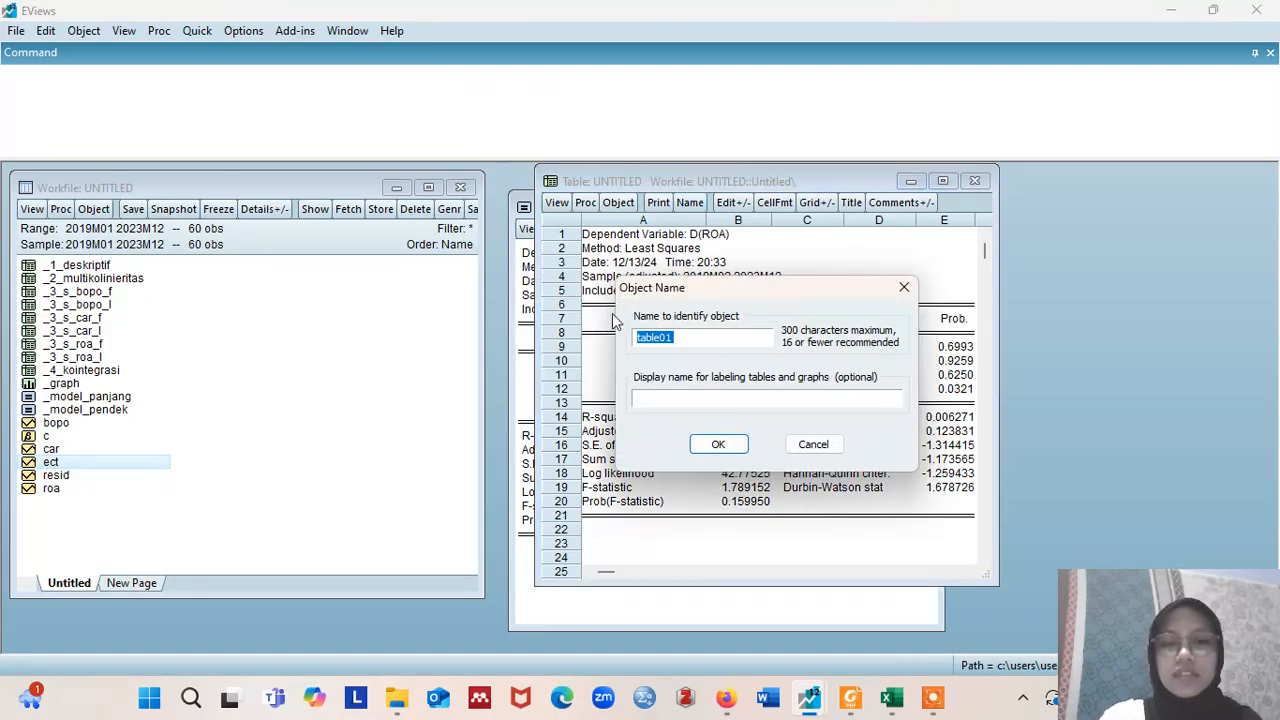
key("BackSpace")
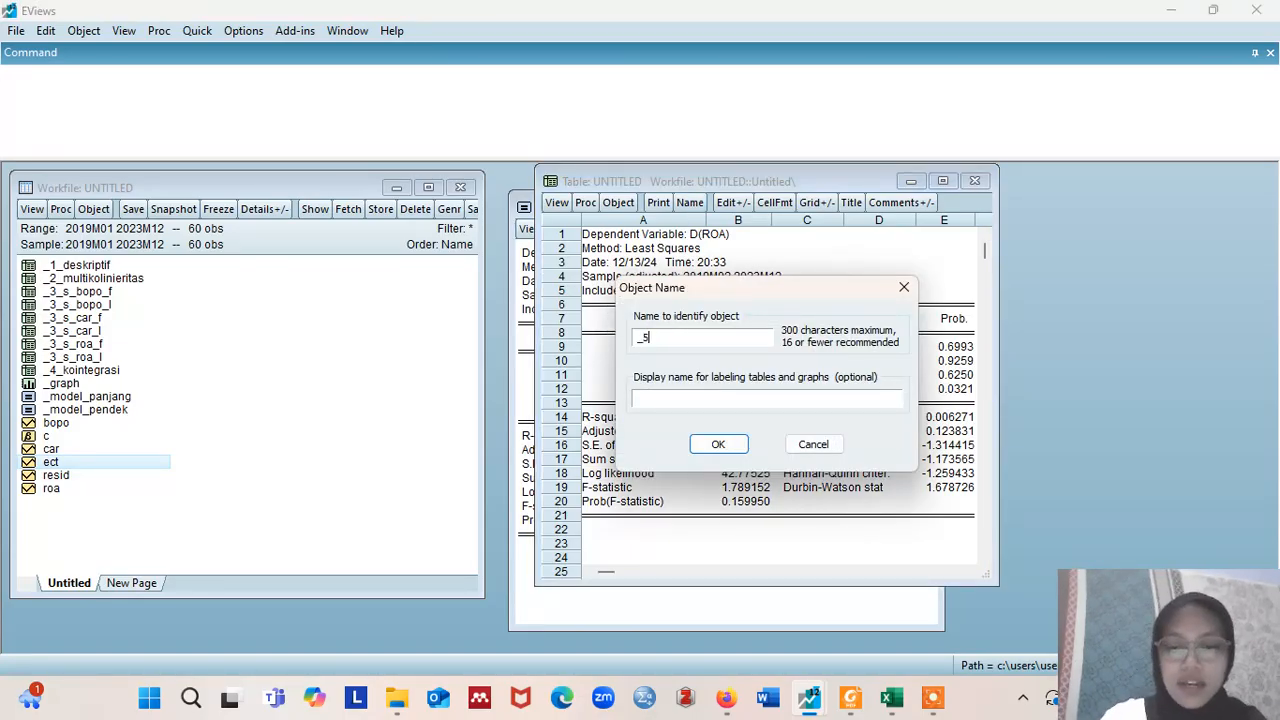
type("_5_M")
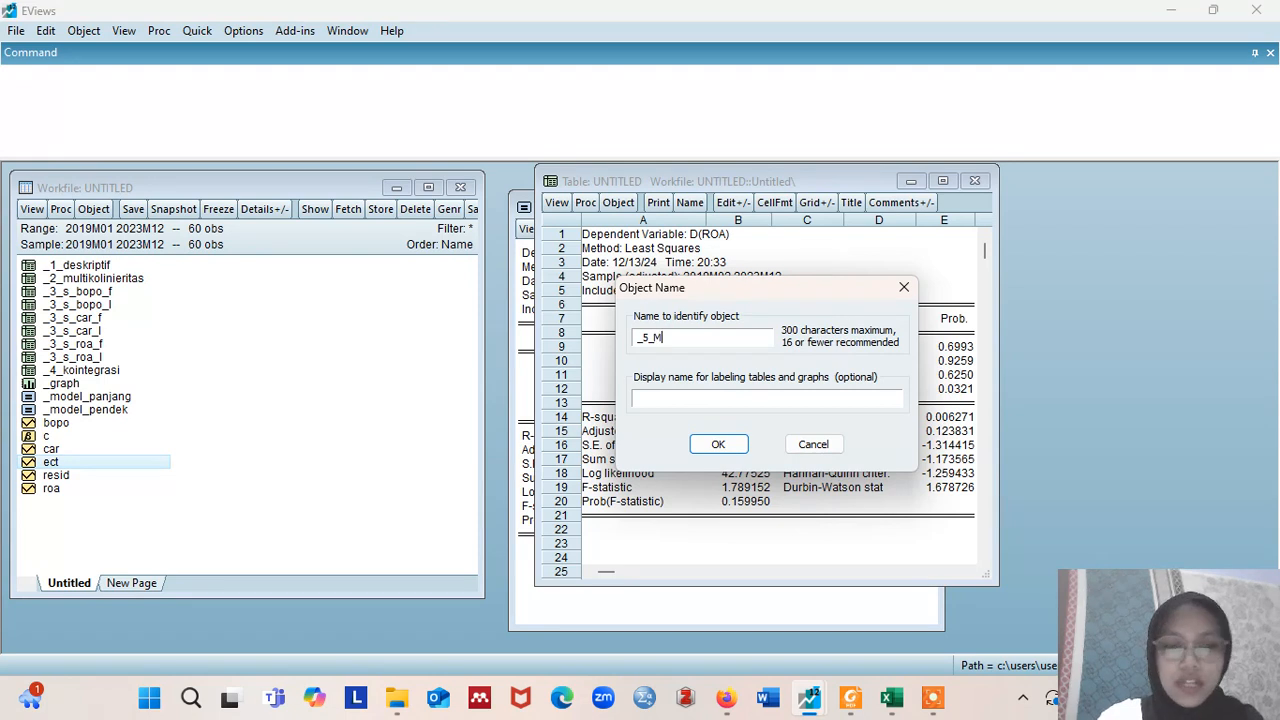
type("ODEL")
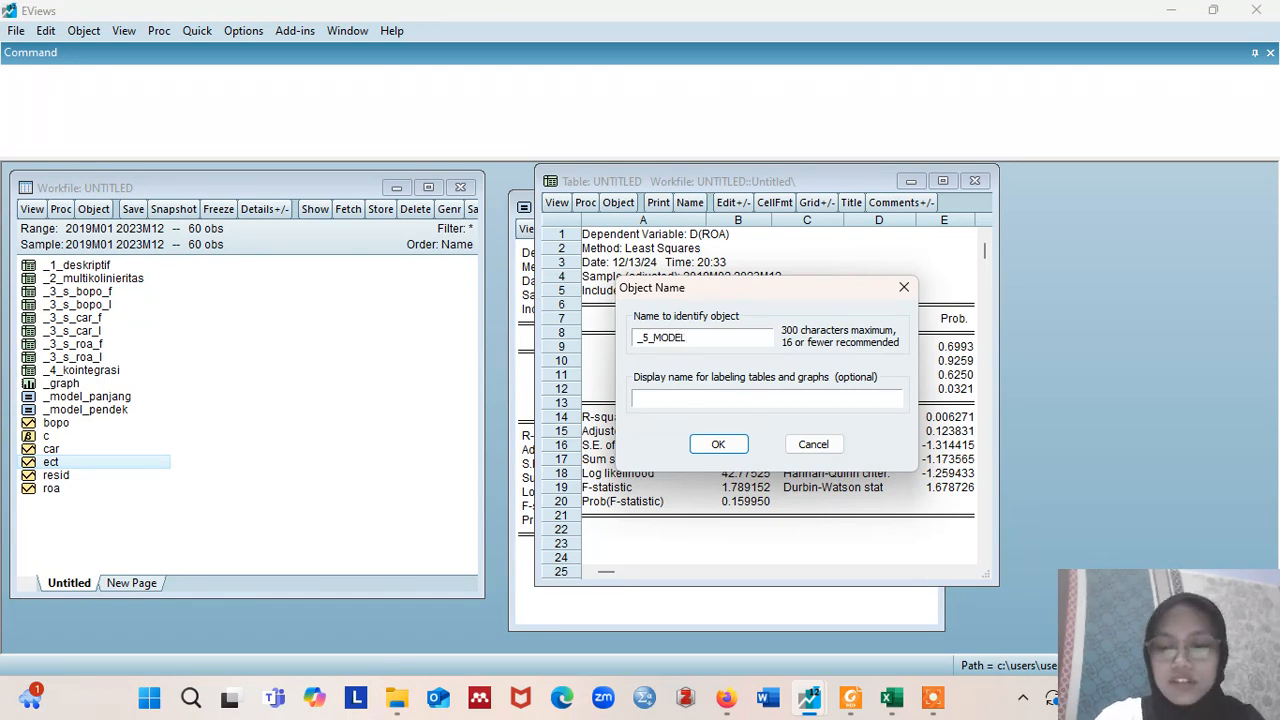
type("_PENDEK")
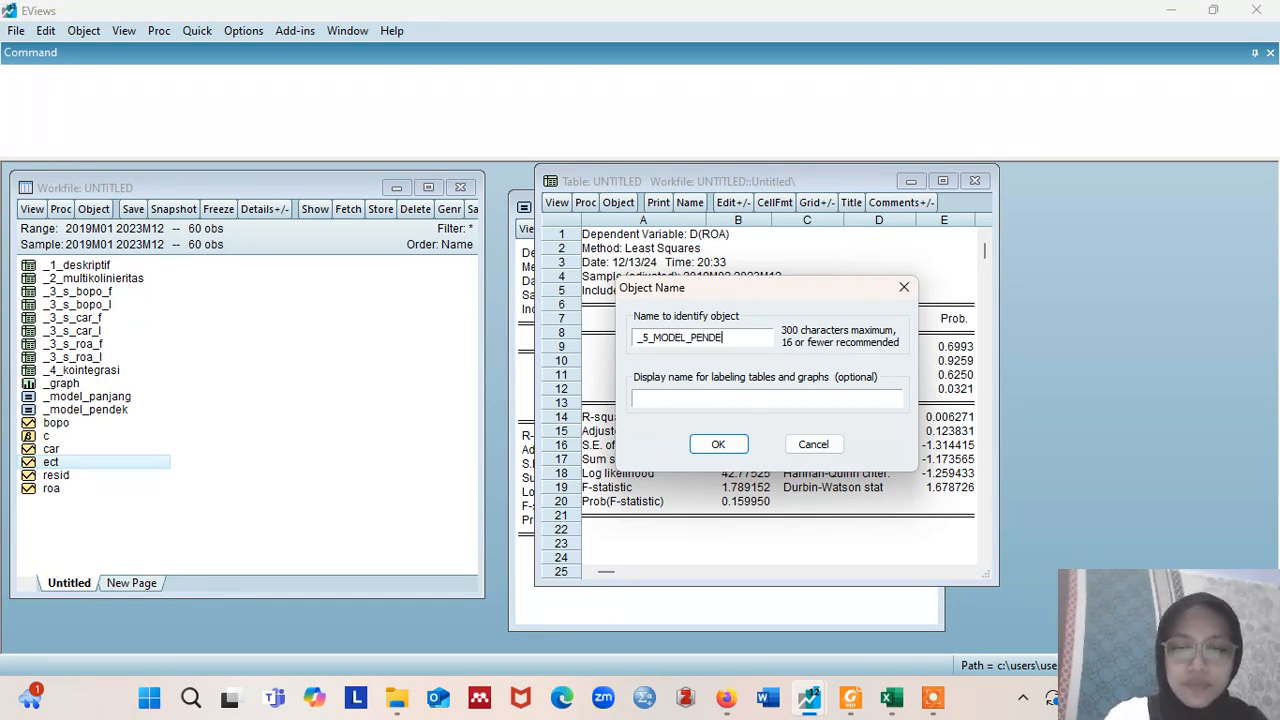
left_click(716, 445)
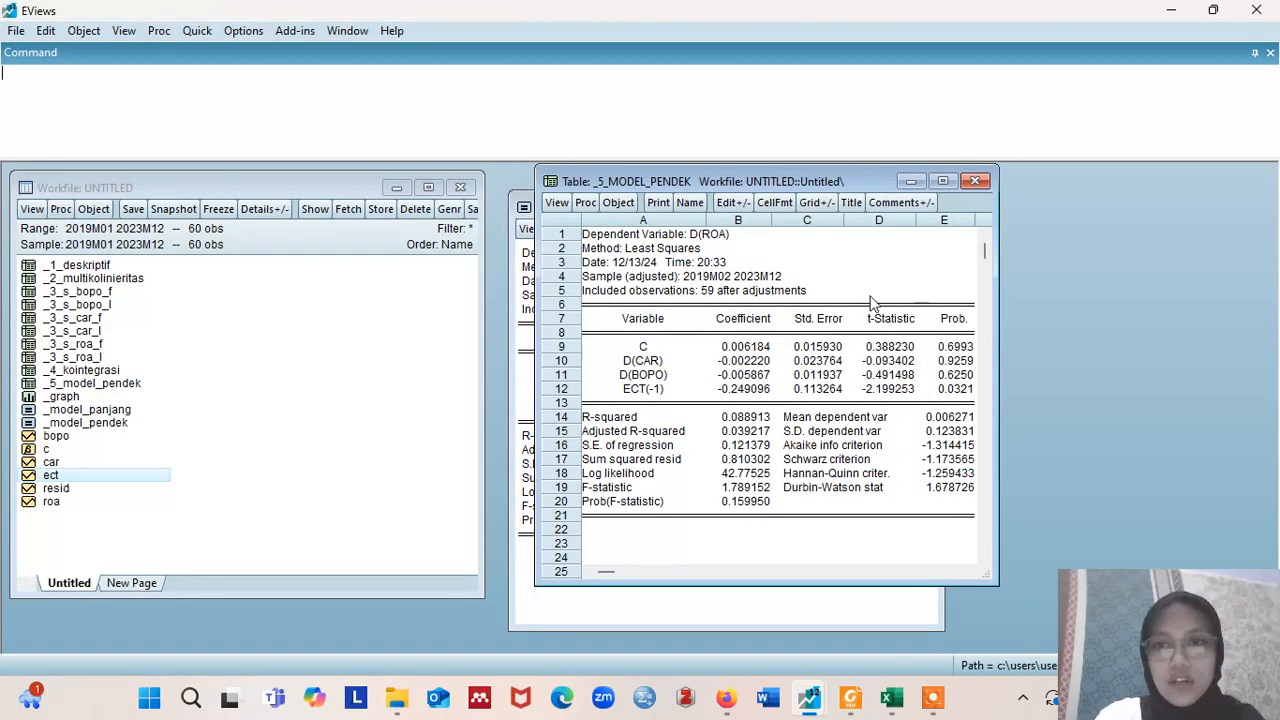
left_click(975, 182)
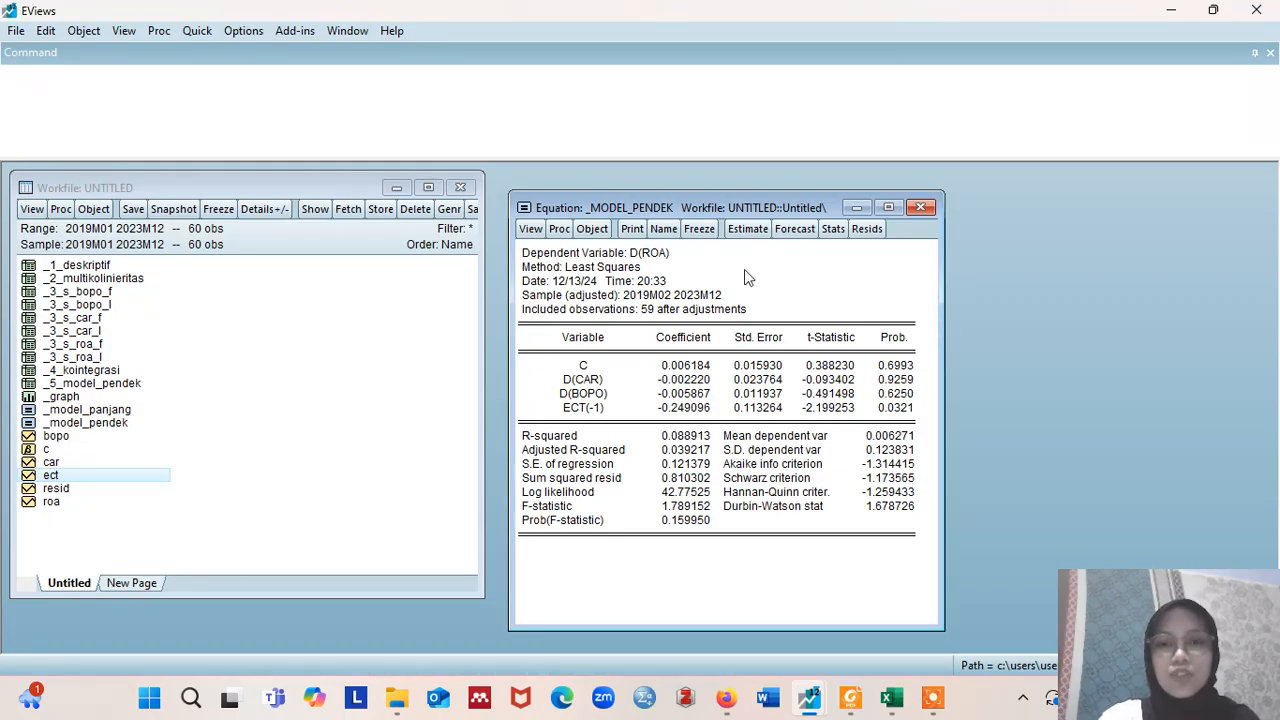
Step: Run the histogram normality test on the residuals of the _MODEL_PENDEK equation
left_click(531, 230)
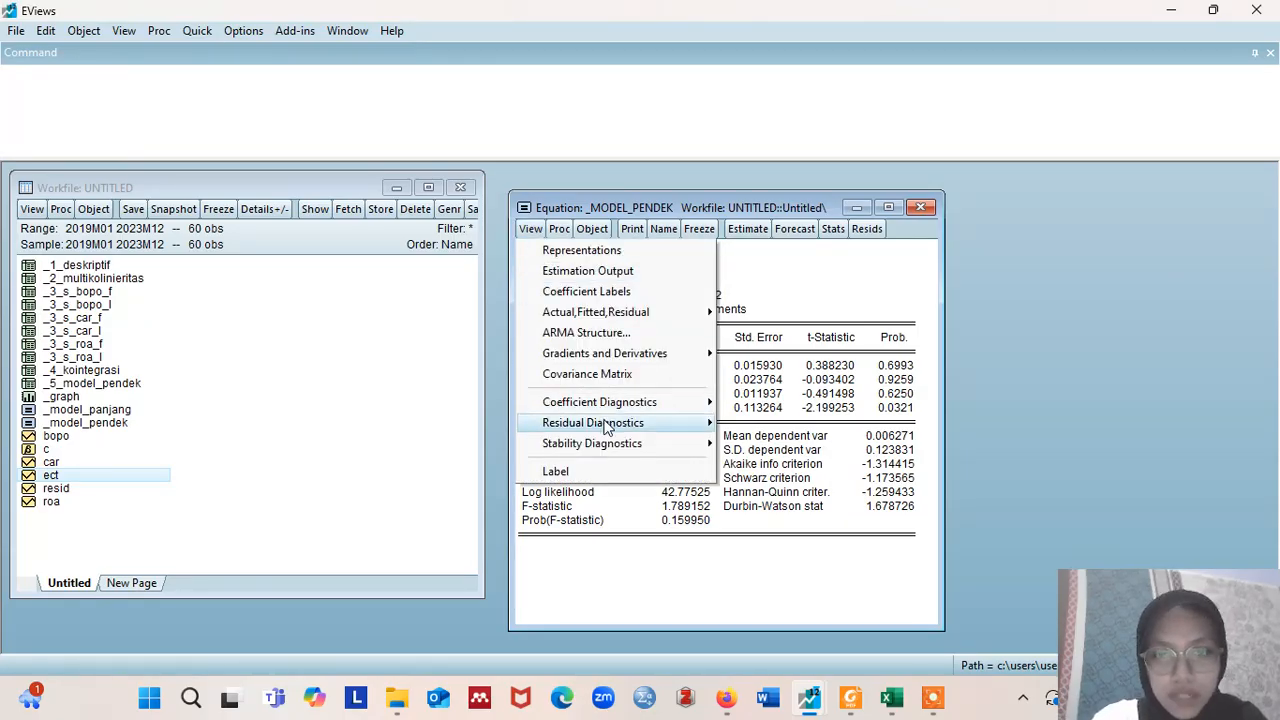
mouse_move(605, 427)
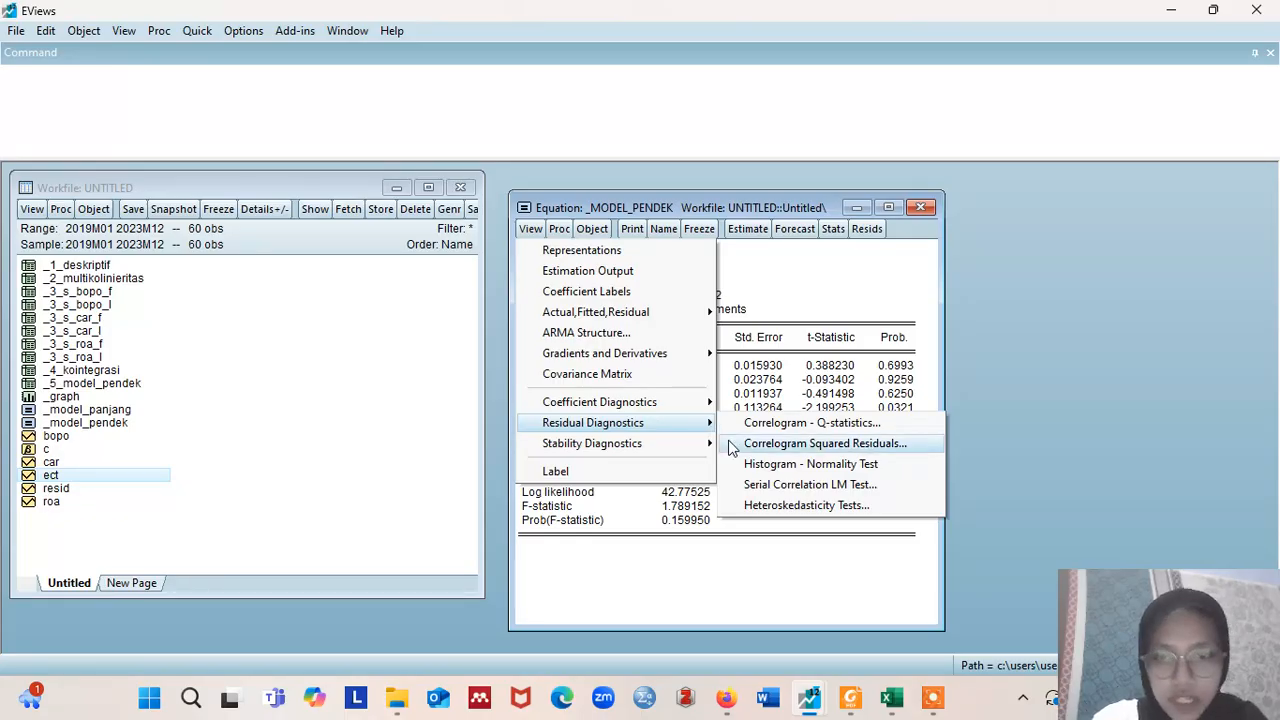
left_click(748, 464)
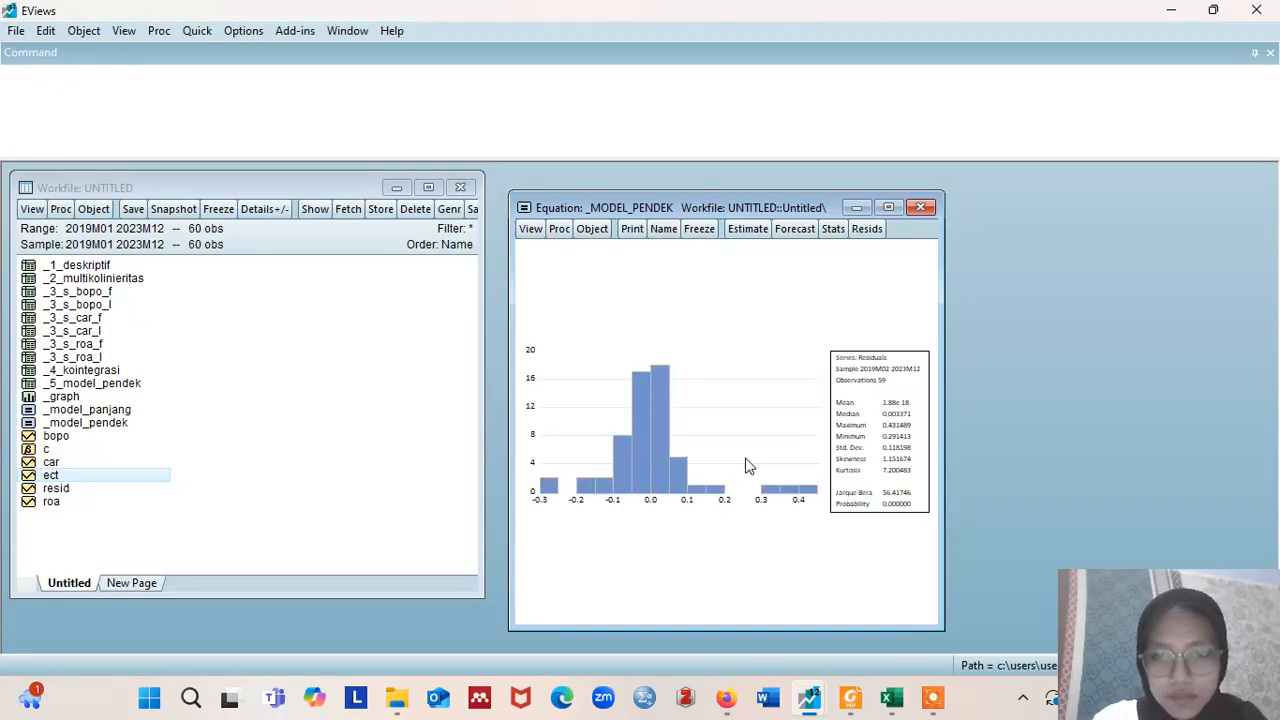
Step: Freeze the residual histogram and normality statistics as a graph and name it _6_NORMALITAS
left_click(700, 229)
left_click(716, 229)
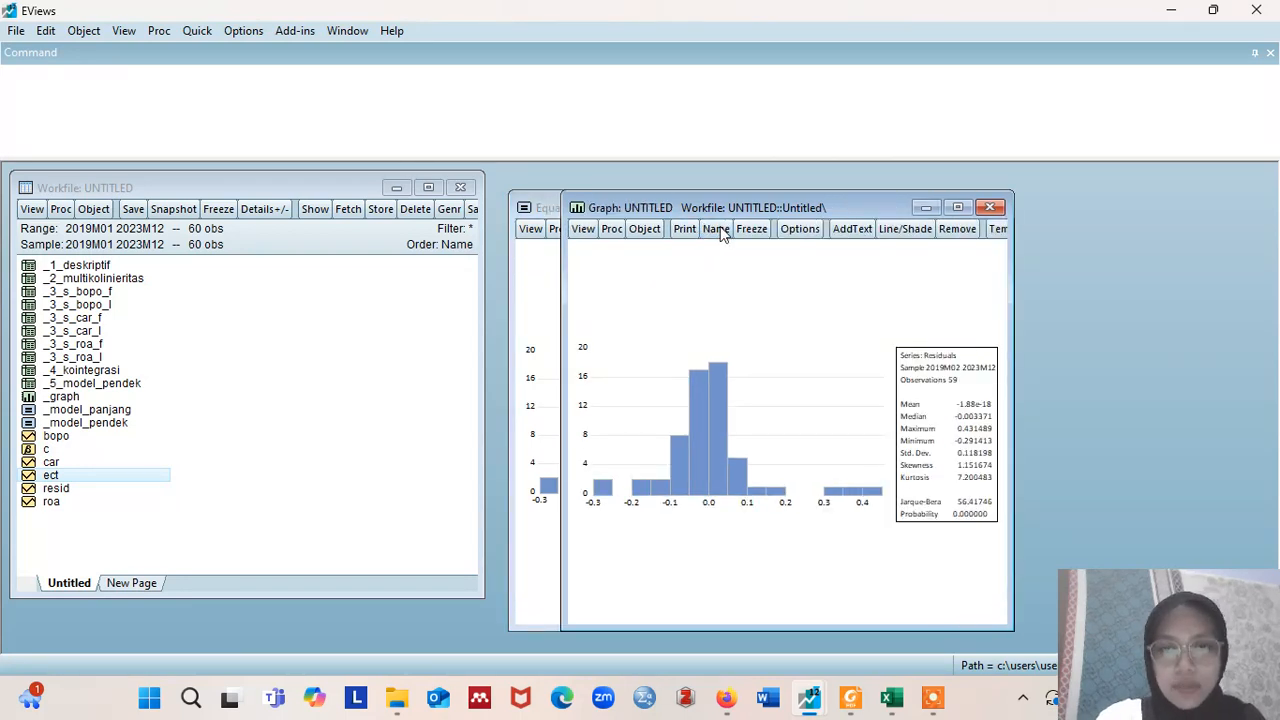
type("_")
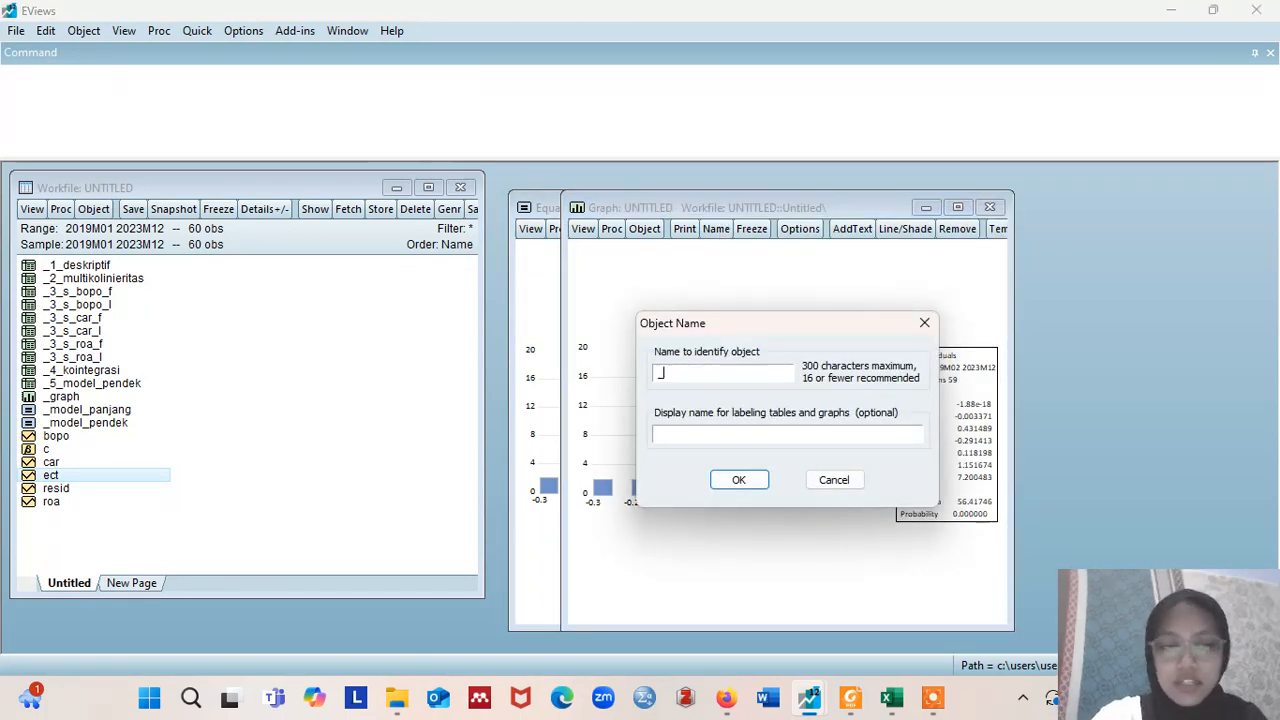
type("6")
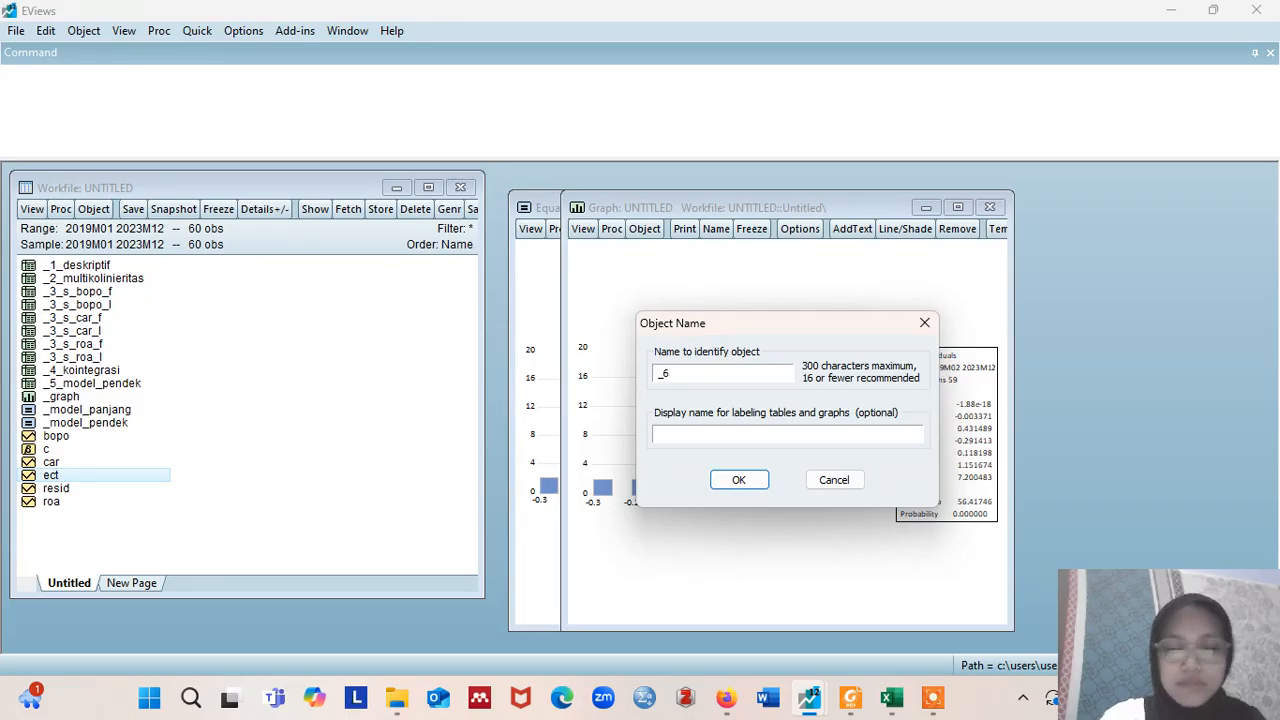
type("_")
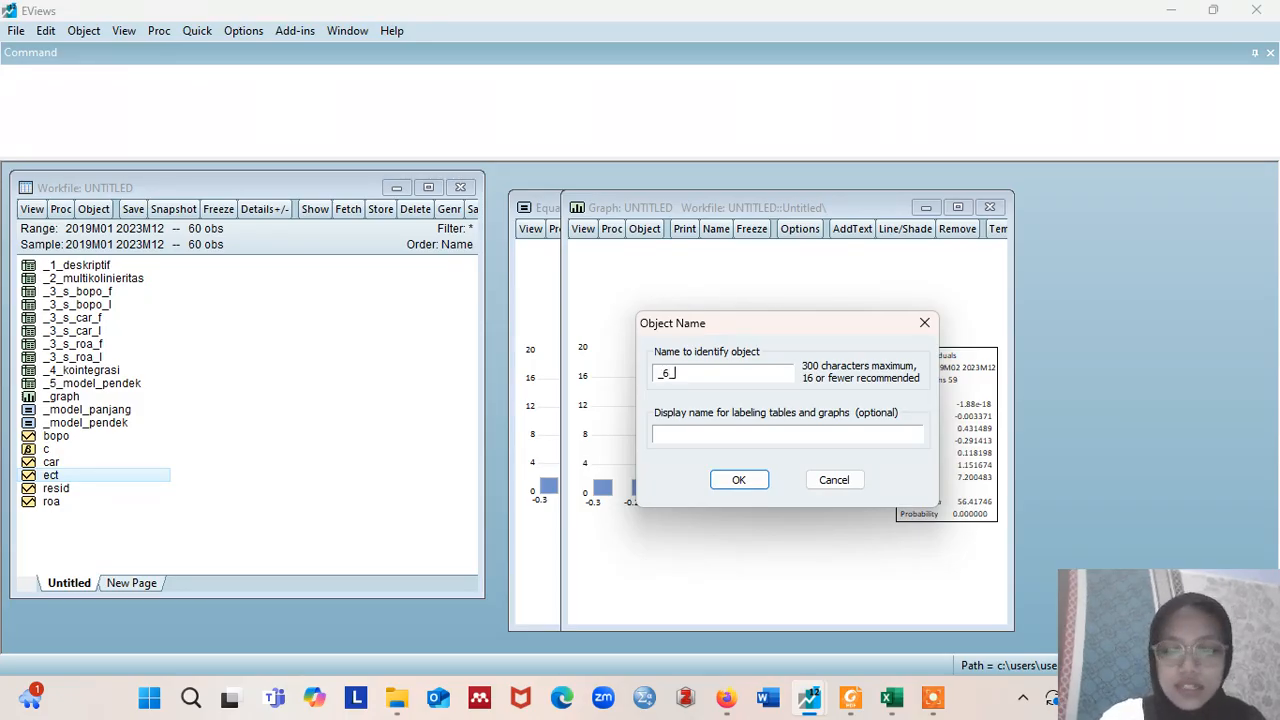
type("NORMA")
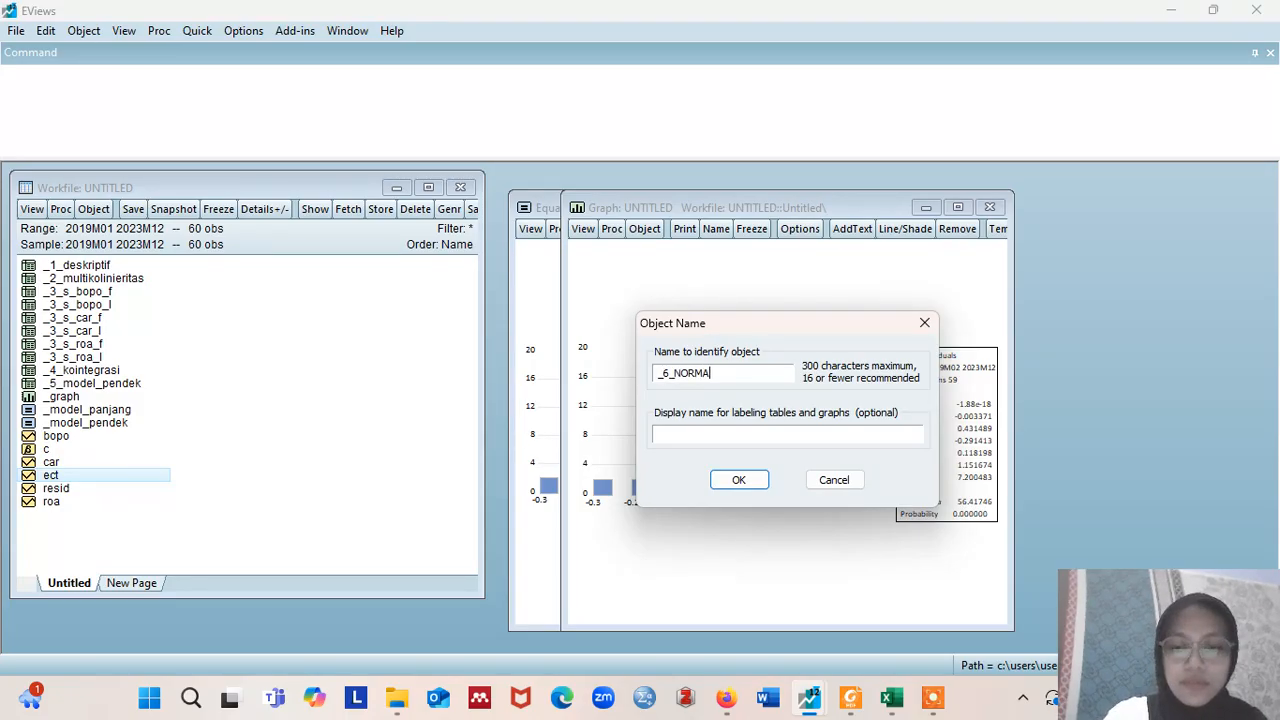
type("LITAS")
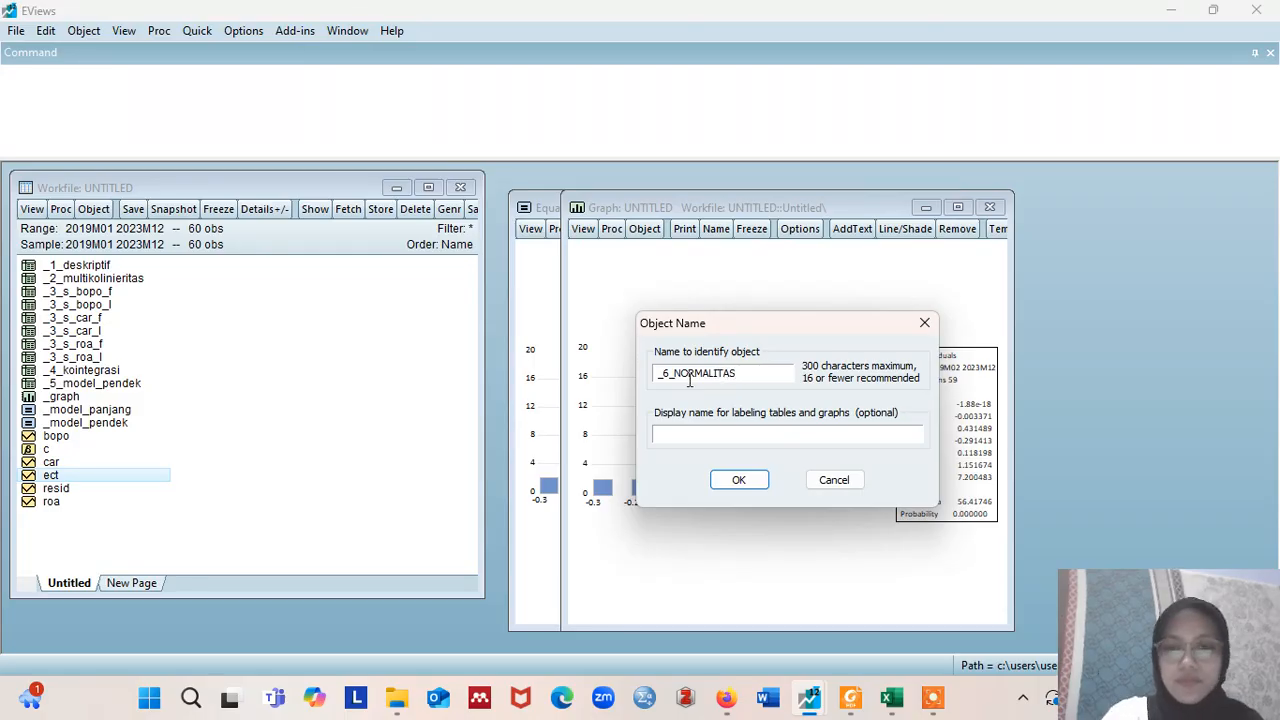
left_click(757, 486)
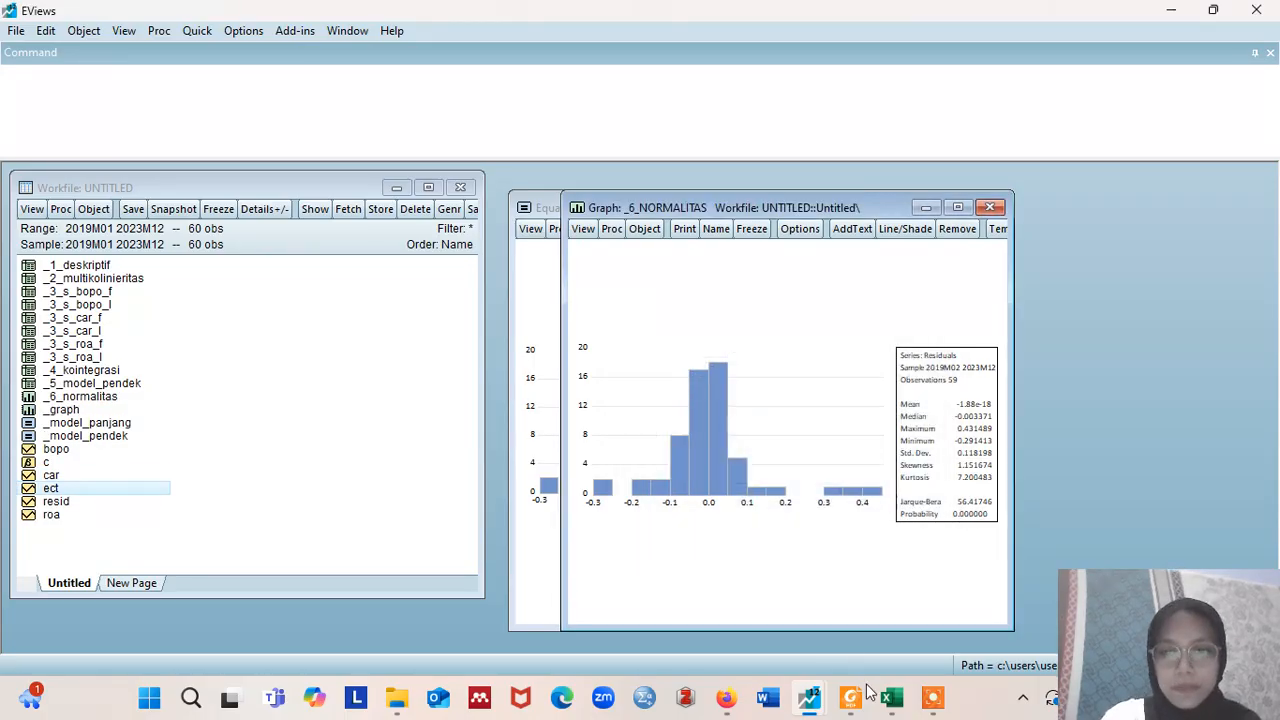
Step: Switch to the presentation in Foxit Reader and read the UJI NORMALITAS slide on page 19
mouse_move(852, 698)
left_click(848, 640)
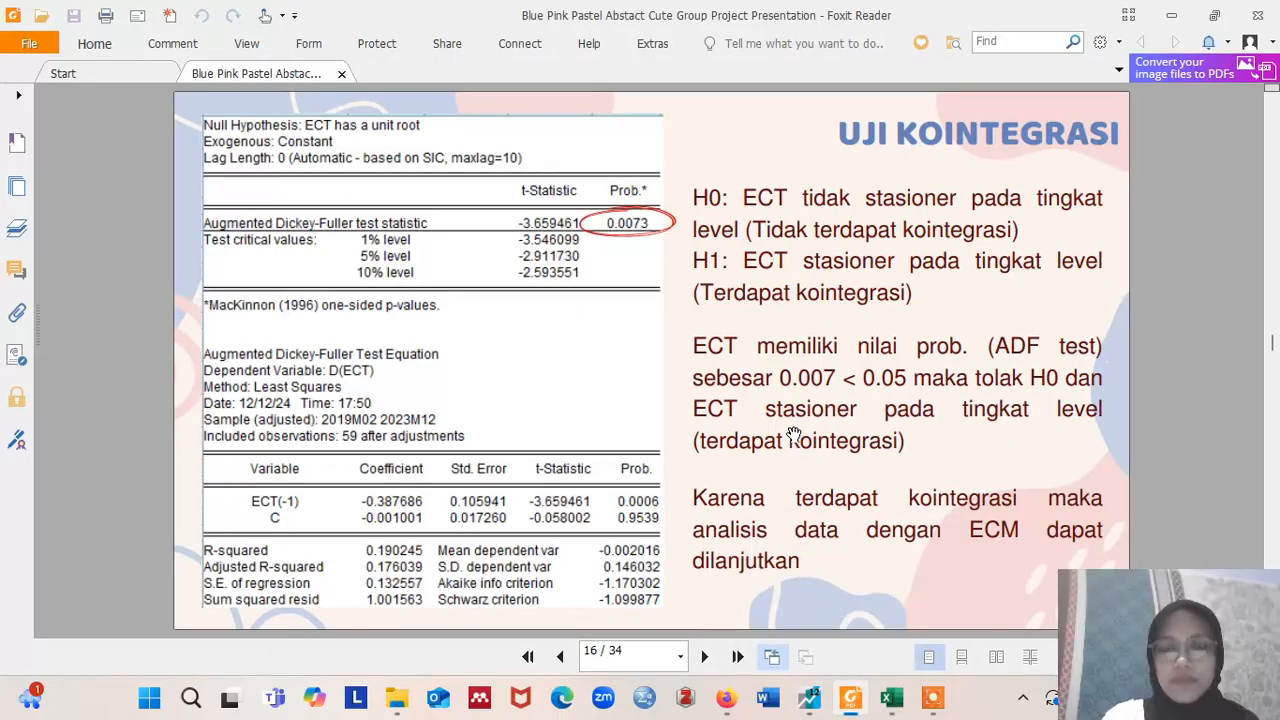
scroll(793, 434, "down", 2)
scroll(793, 434, "down", 2)
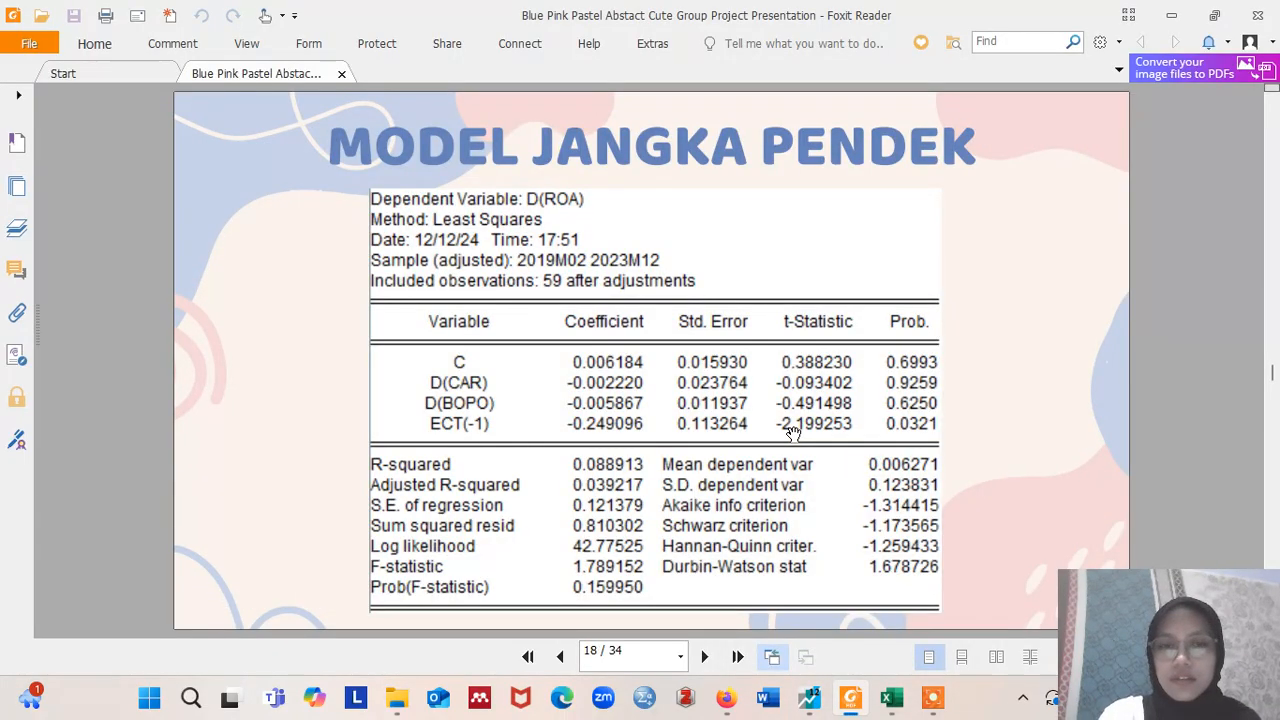
scroll(793, 432, "down", 2)
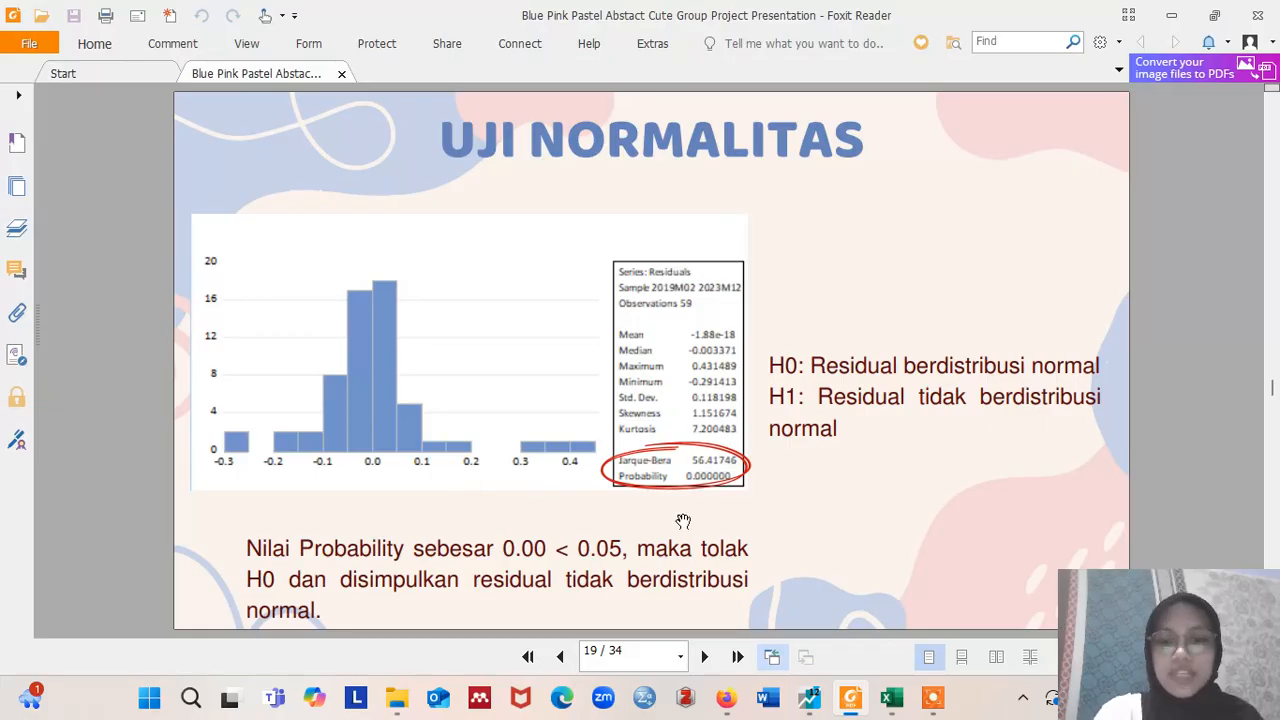
Step: Switch back to the EViews workfile and close the _6_NORMALITAS graph
mouse_move(810, 700)
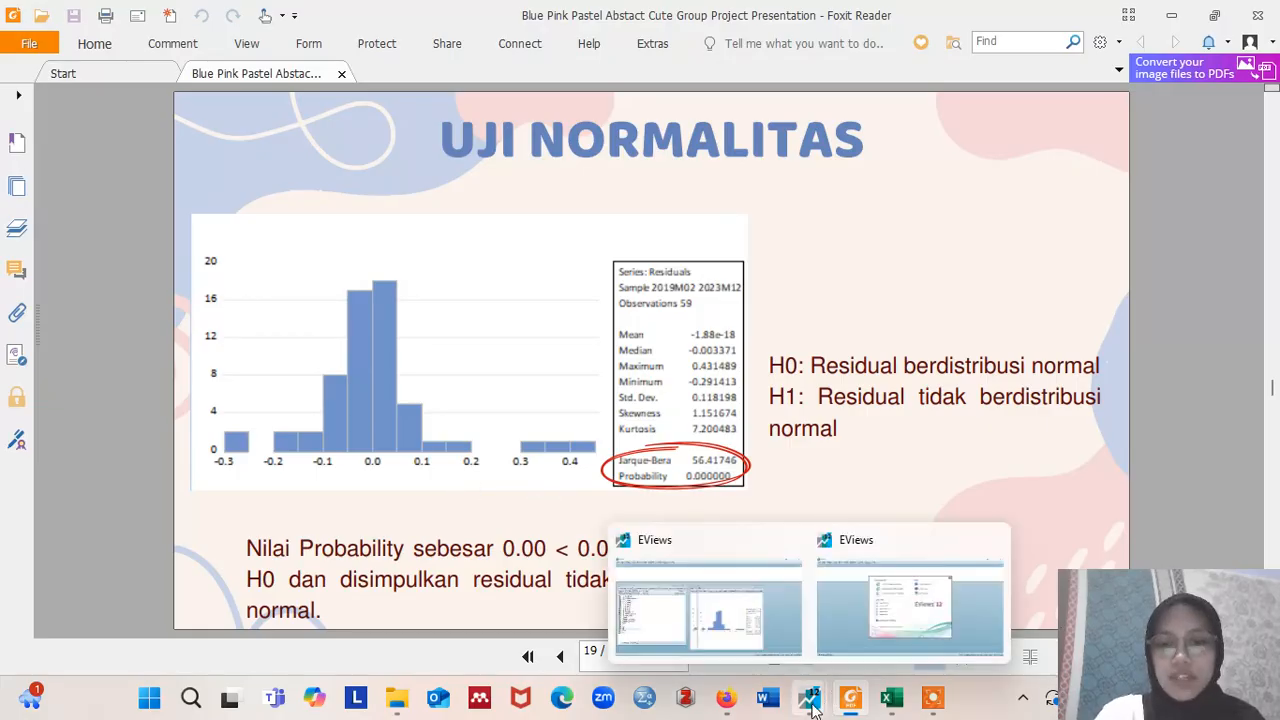
left_click(748, 622)
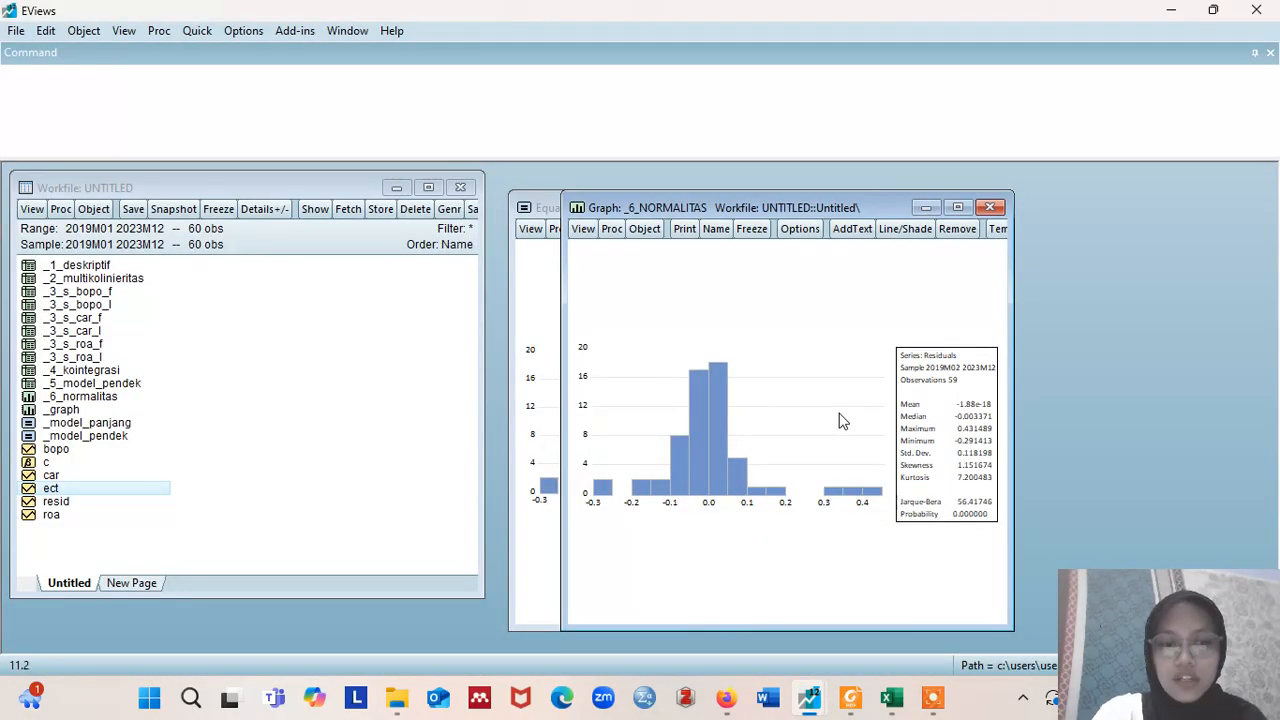
left_click(990, 207)
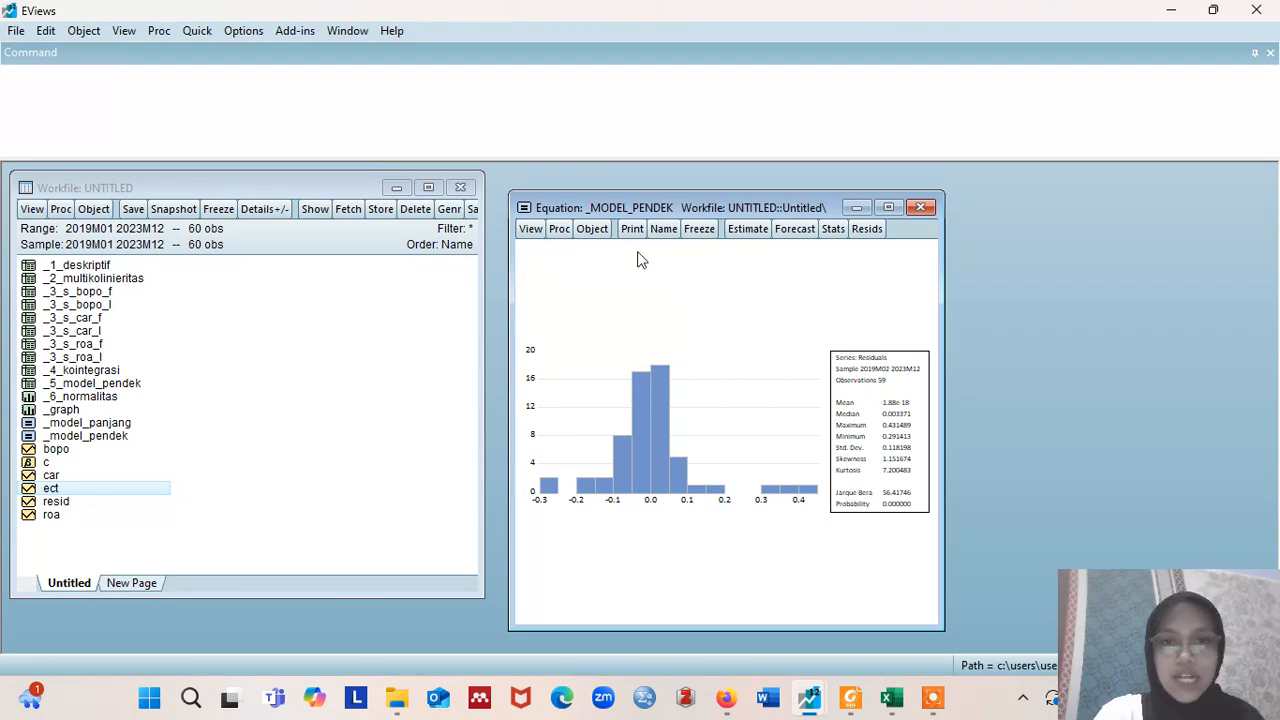
Step: Run the Breusch-Godfrey serial correlation LM test with 2 lags on the residuals of the _MODEL_PENDEK equation
left_click(531, 230)
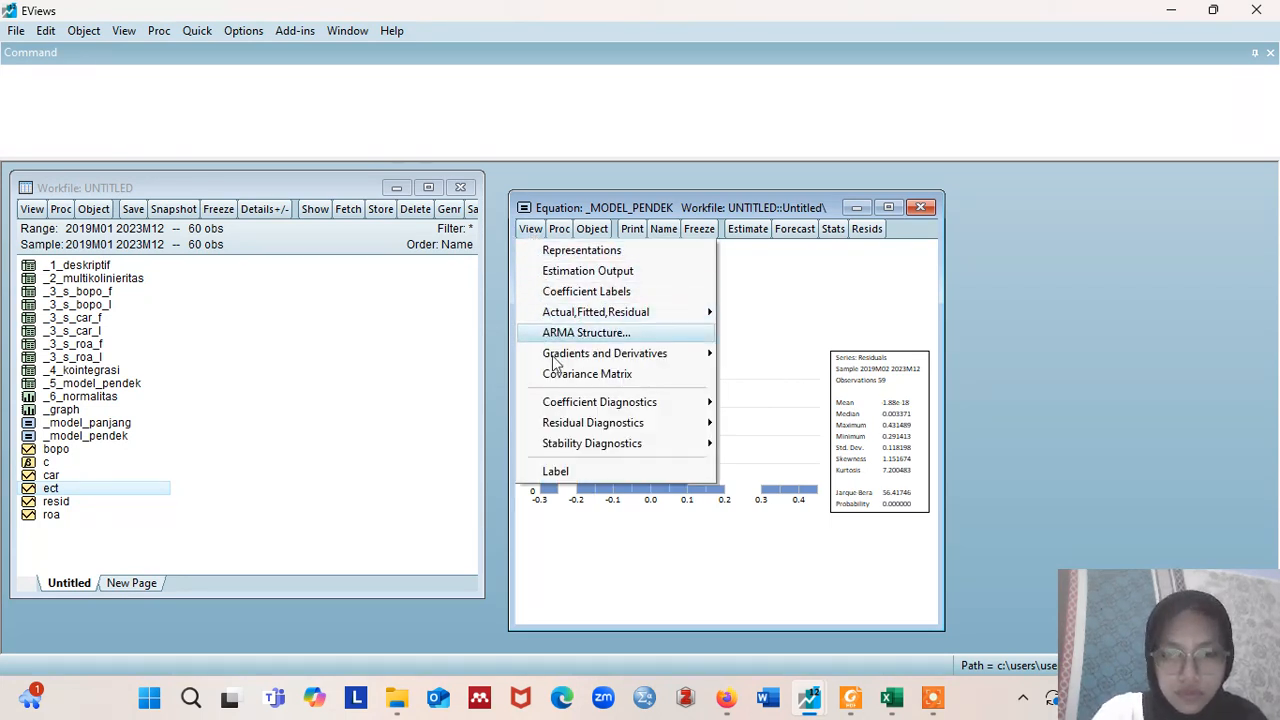
mouse_move(572, 430)
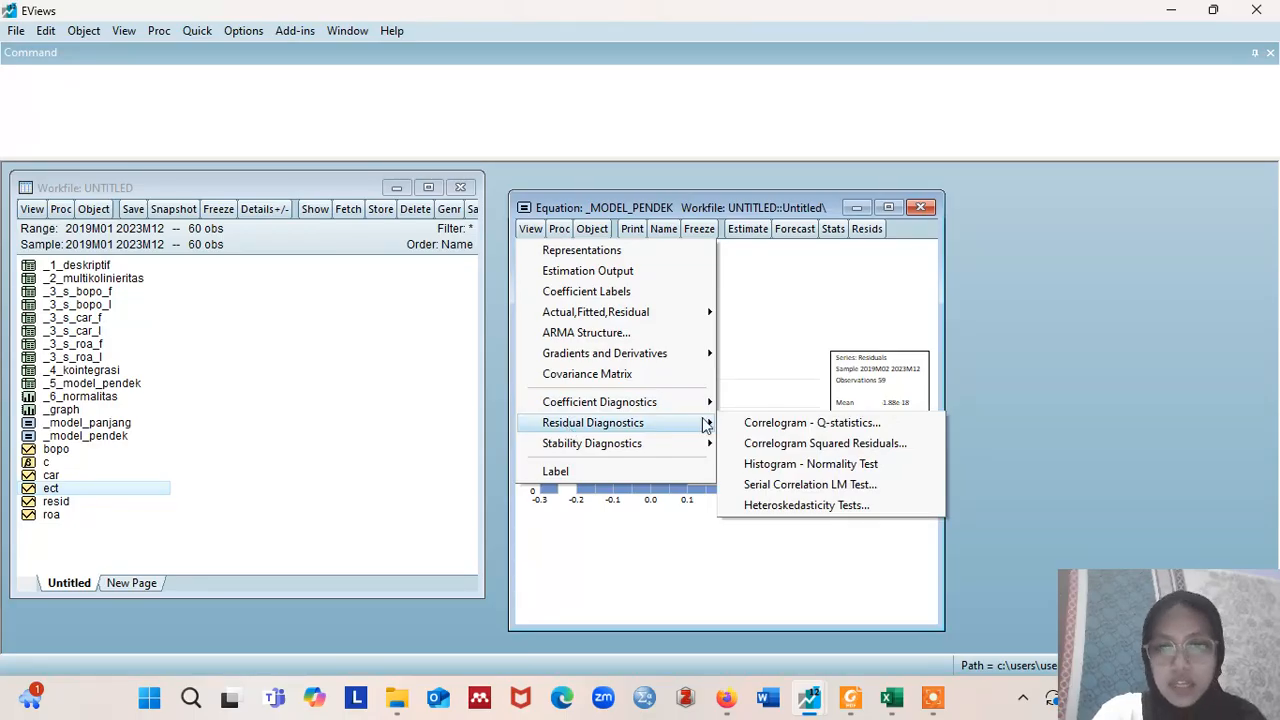
left_click(757, 486)
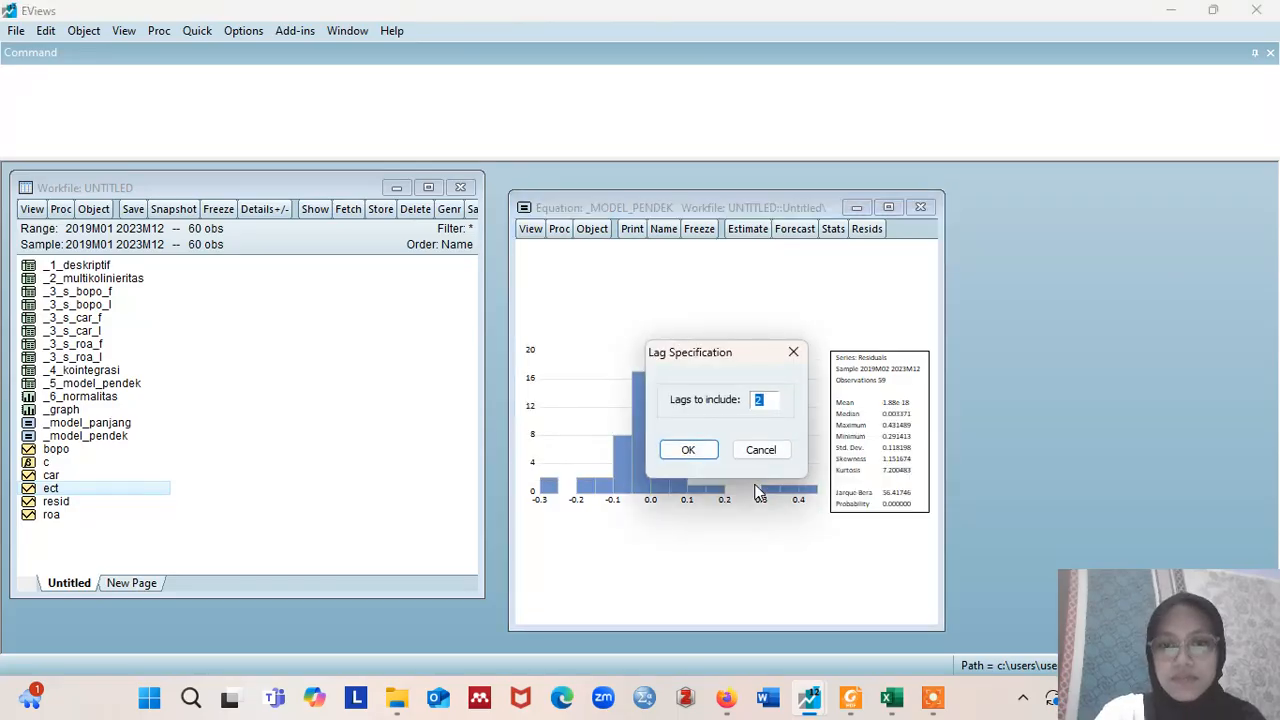
left_click(686, 449)
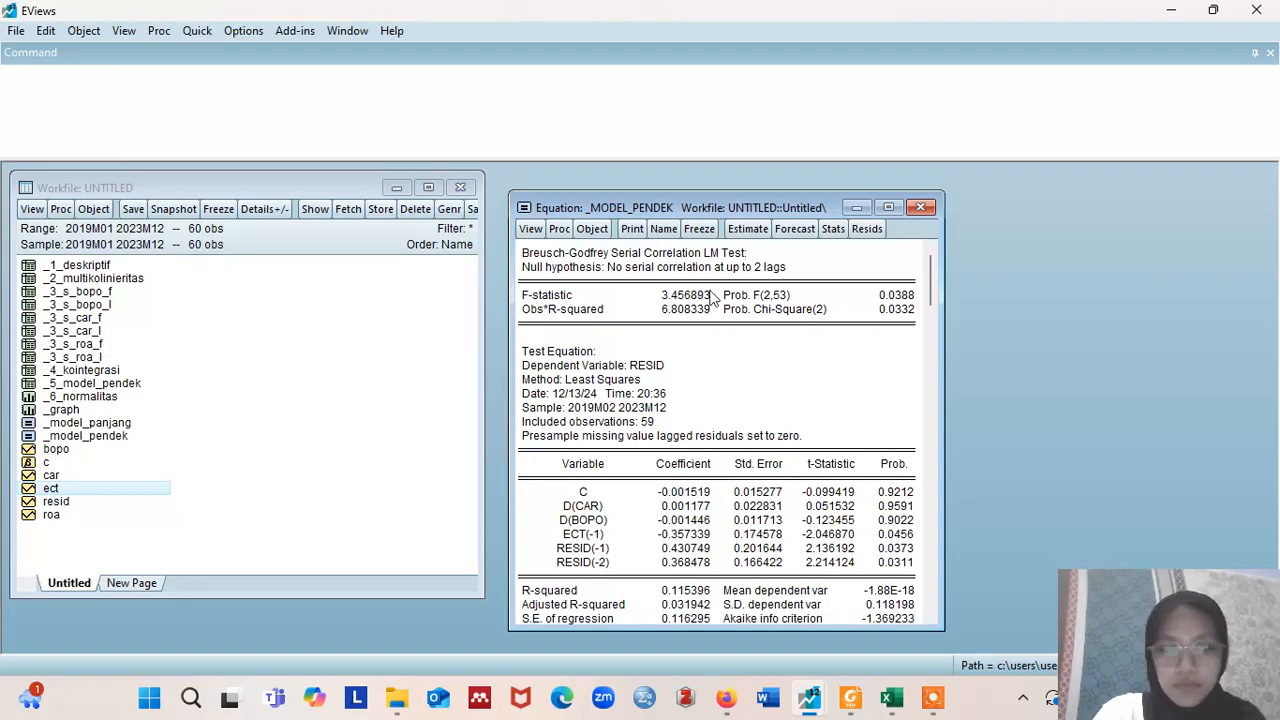
Step: Freeze the serial correlation LM test output as a table and name it _6_AUTOKORELASI
left_click(700, 229)
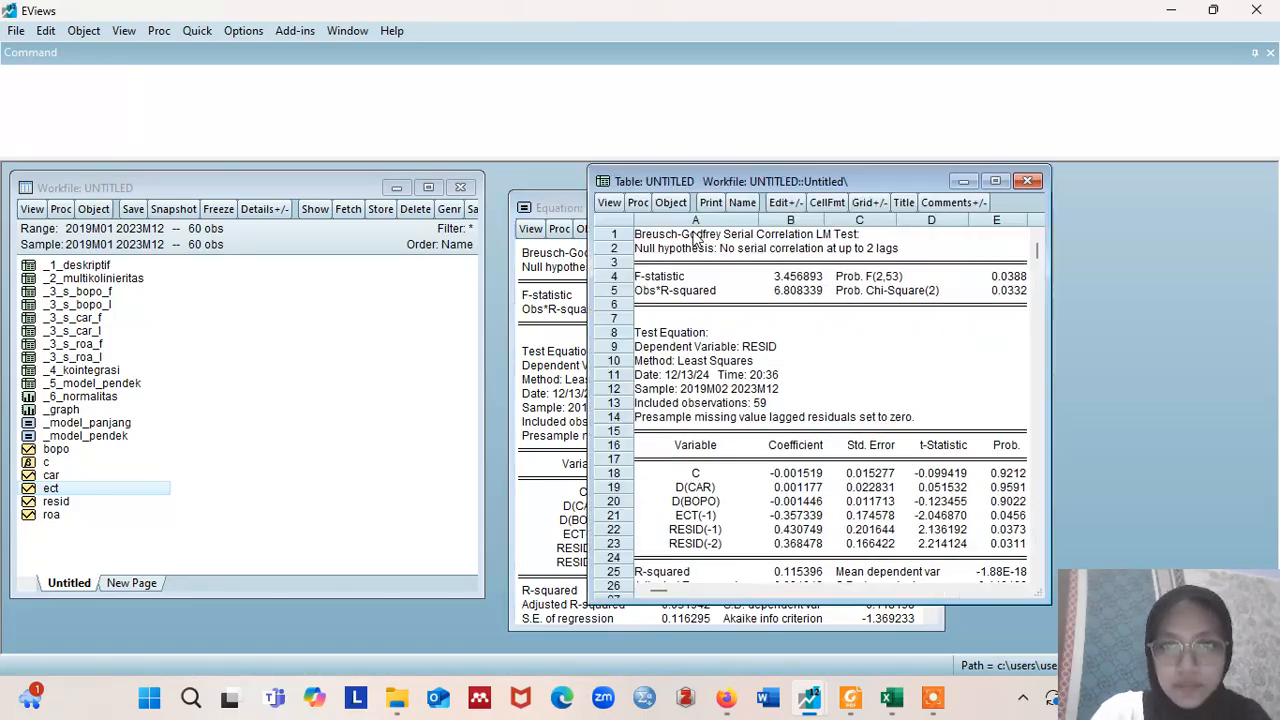
left_click(742, 203)
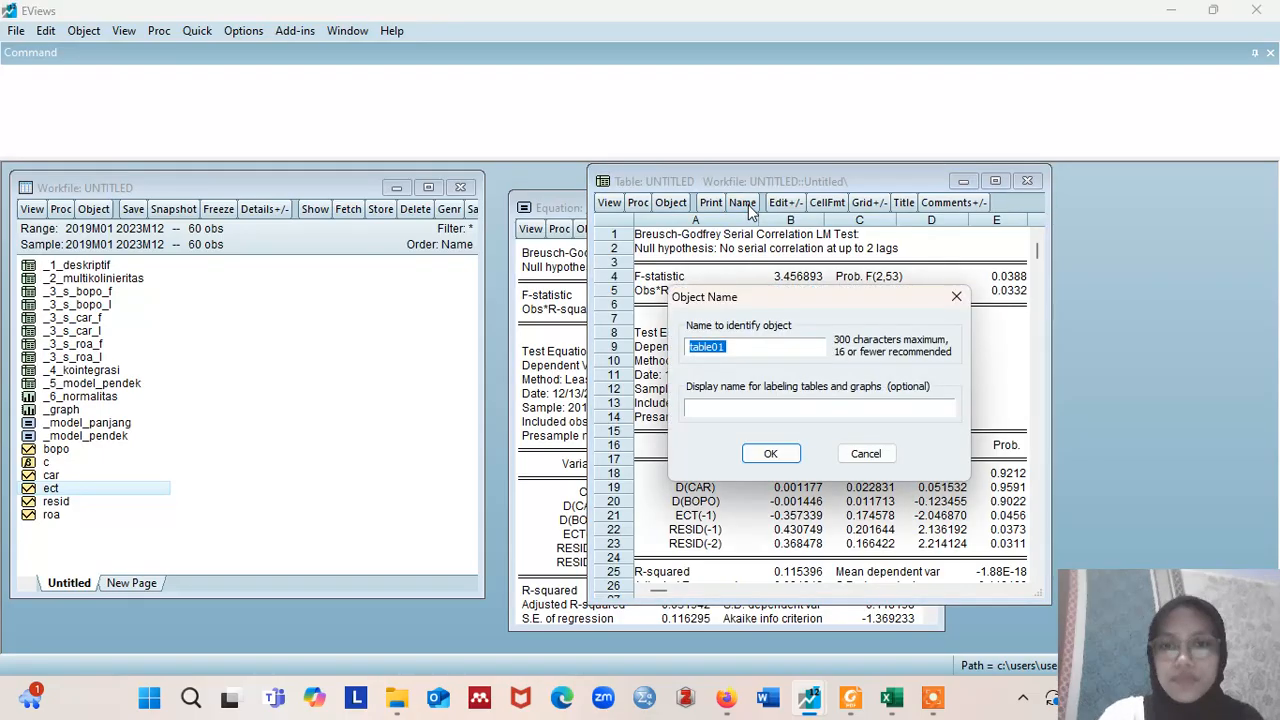
key("BackSpace")
type("_6")
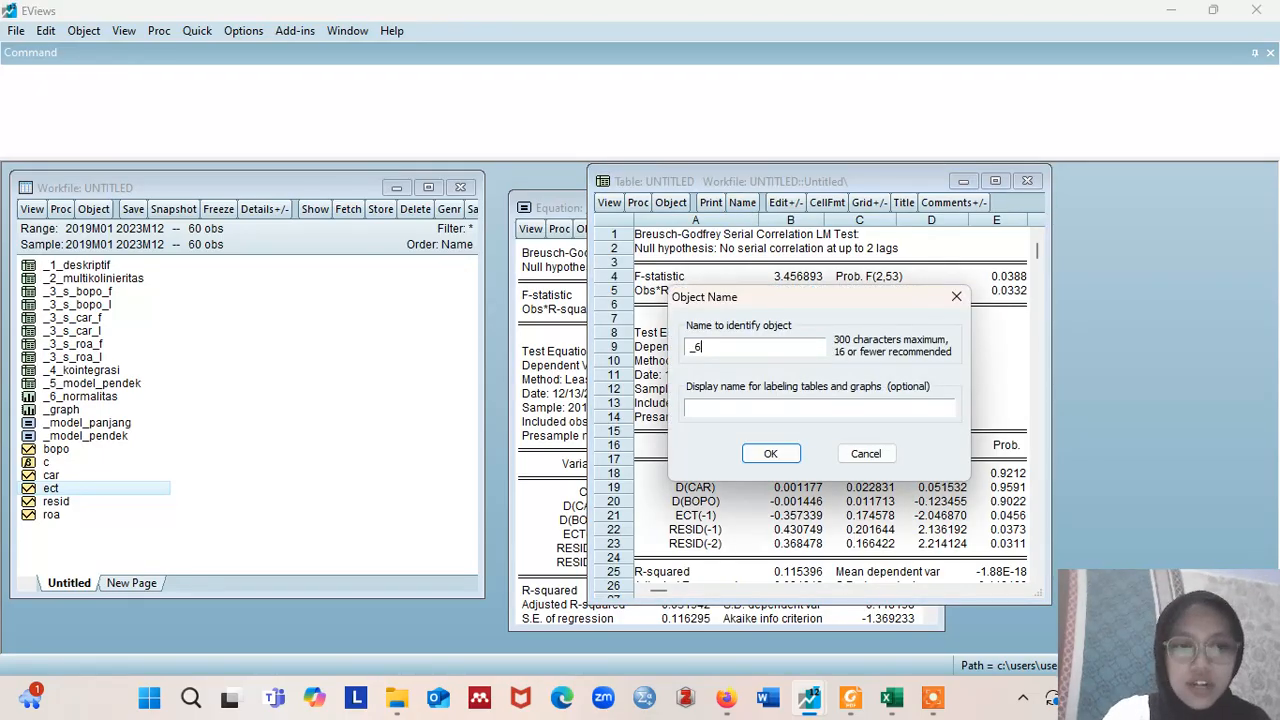
type("_")
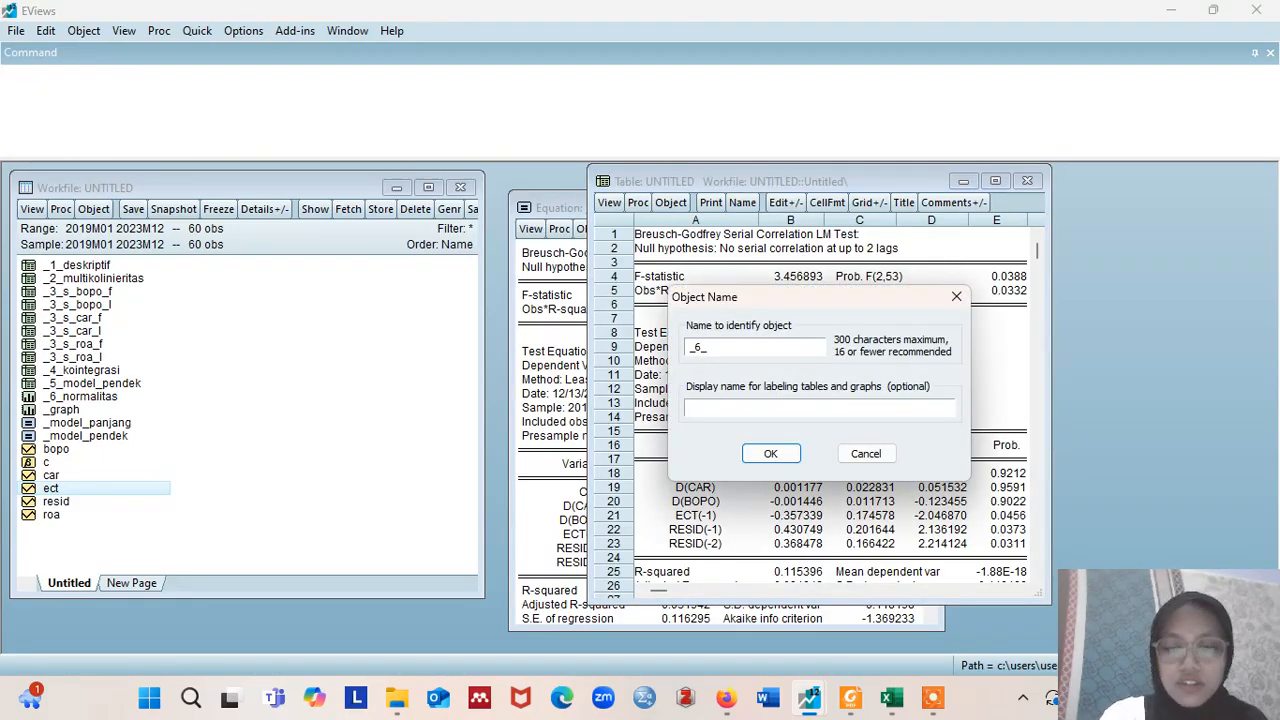
type("AUTO")
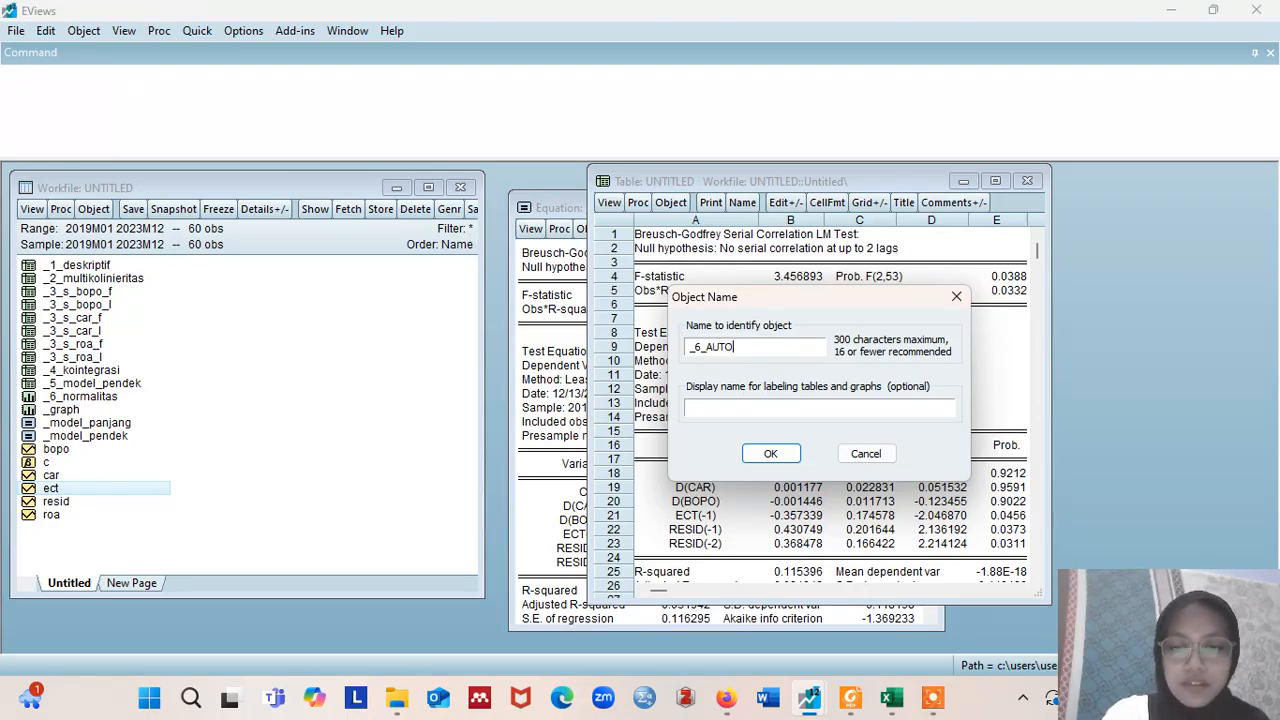
type("KORELASI")
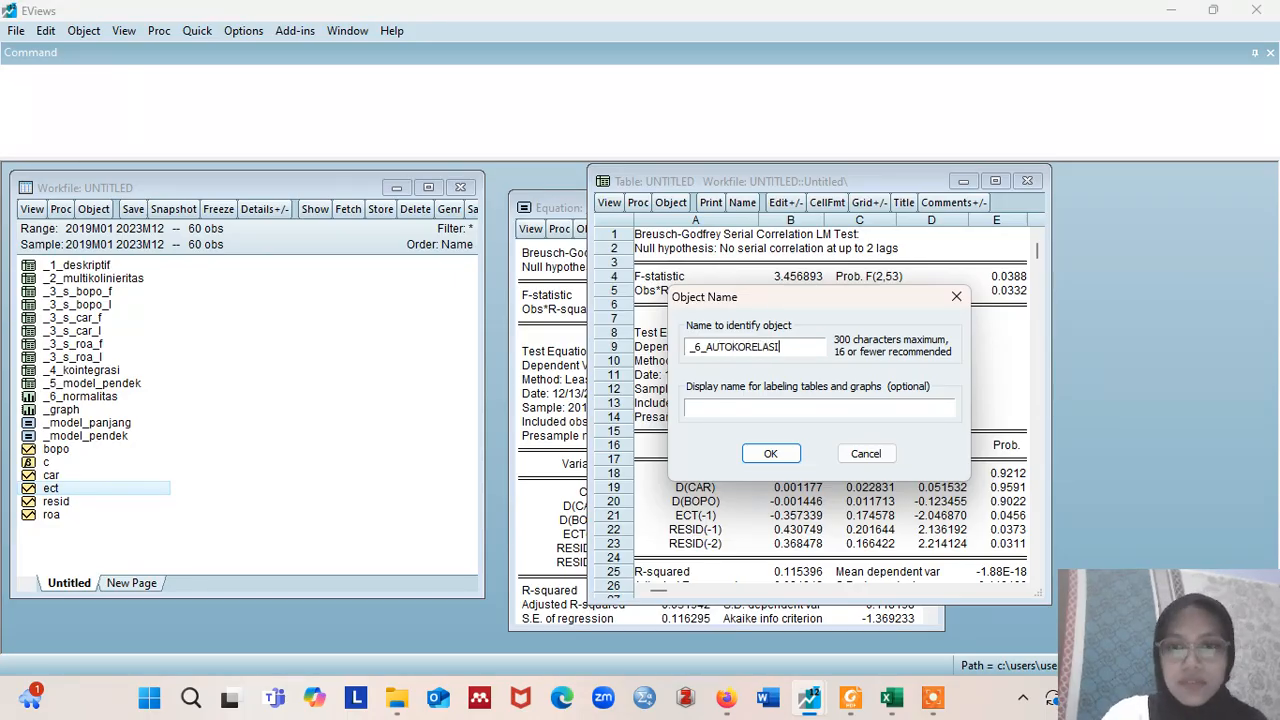
left_click(784, 455)
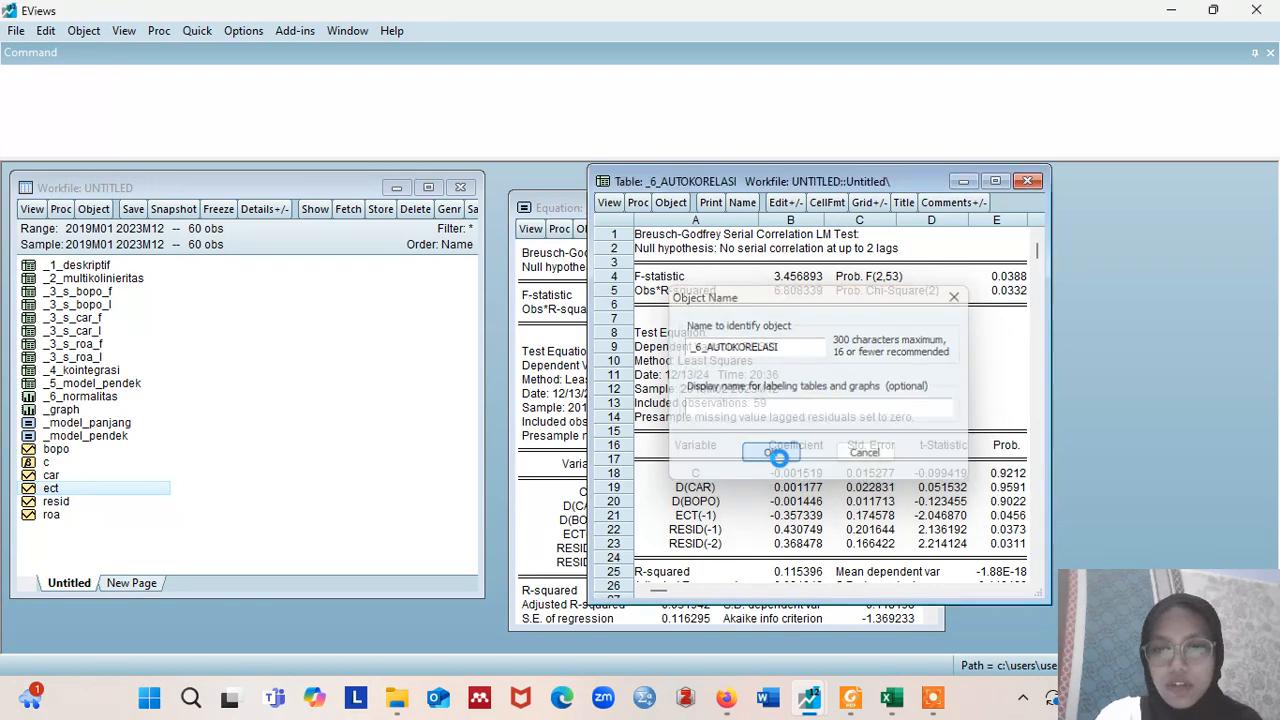
Step: Switch to the presentation in Foxit Reader and examine the UJI AUTOKORELASI and UJI HETEROSKEDASTISITAS slides
mouse_move(852, 697)
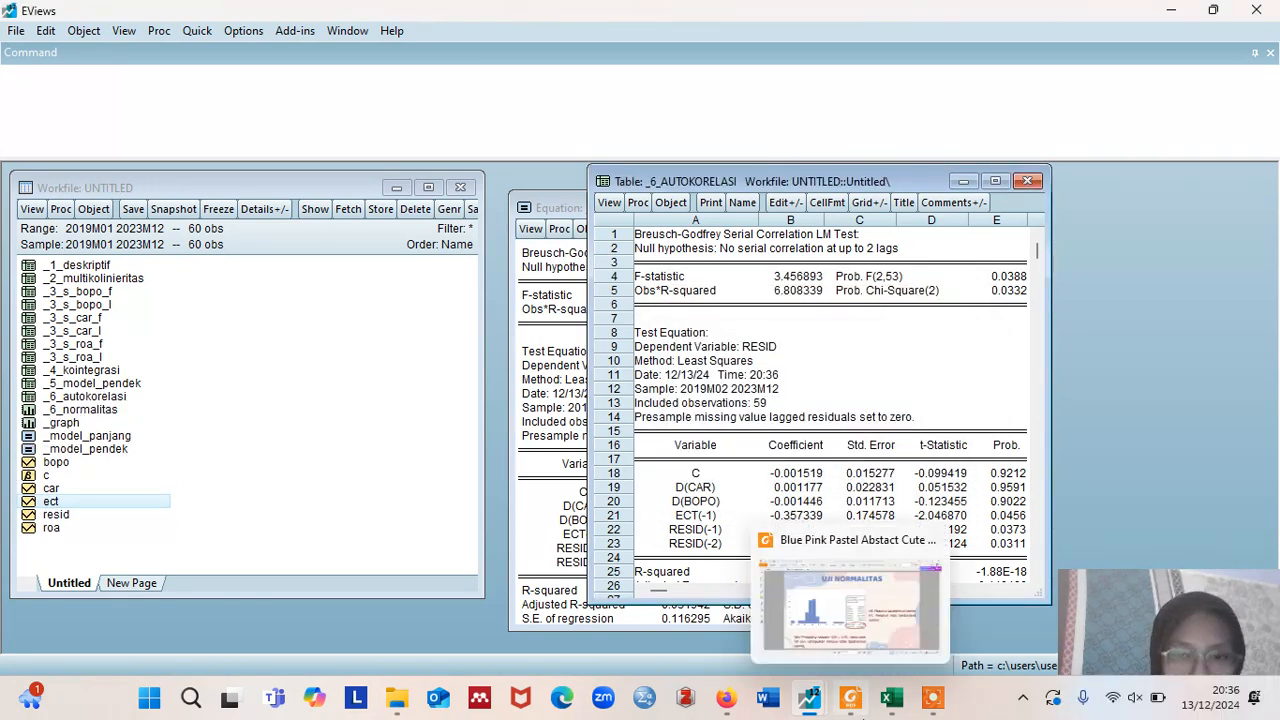
left_click(843, 632)
left_click(842, 634)
scroll(782, 480, "down", 1)
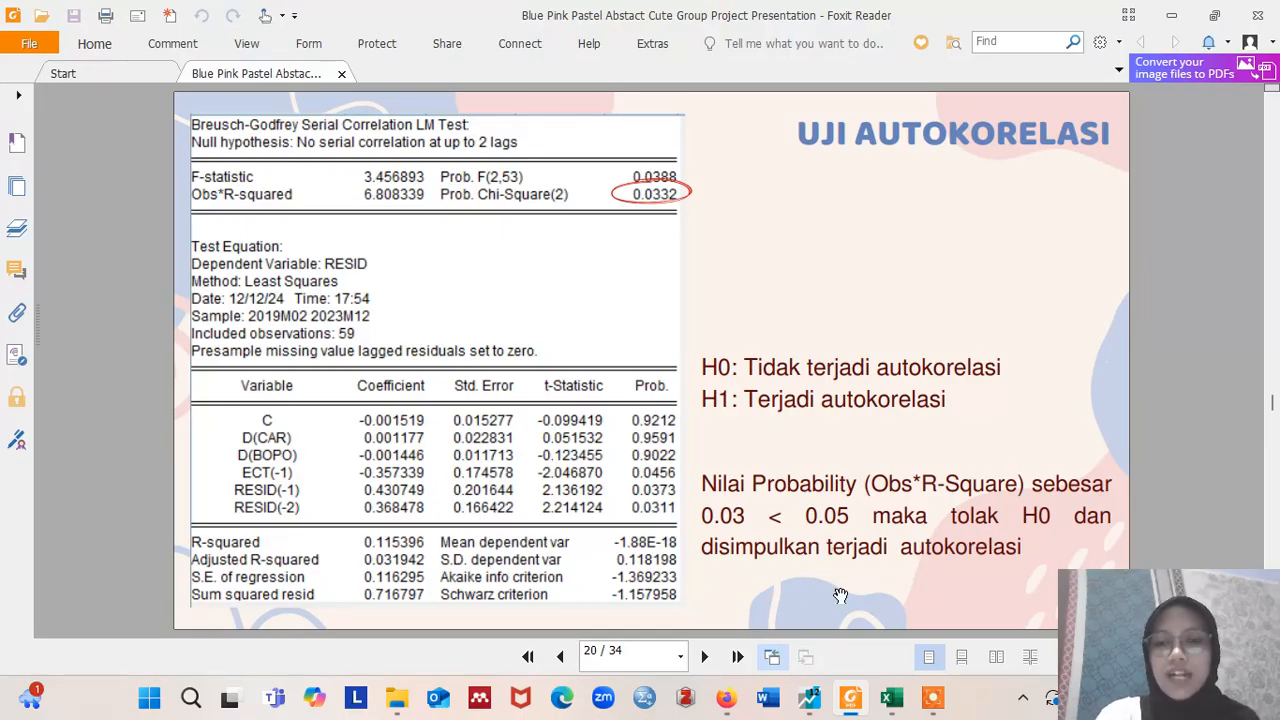
scroll(840, 596, "down", 1)
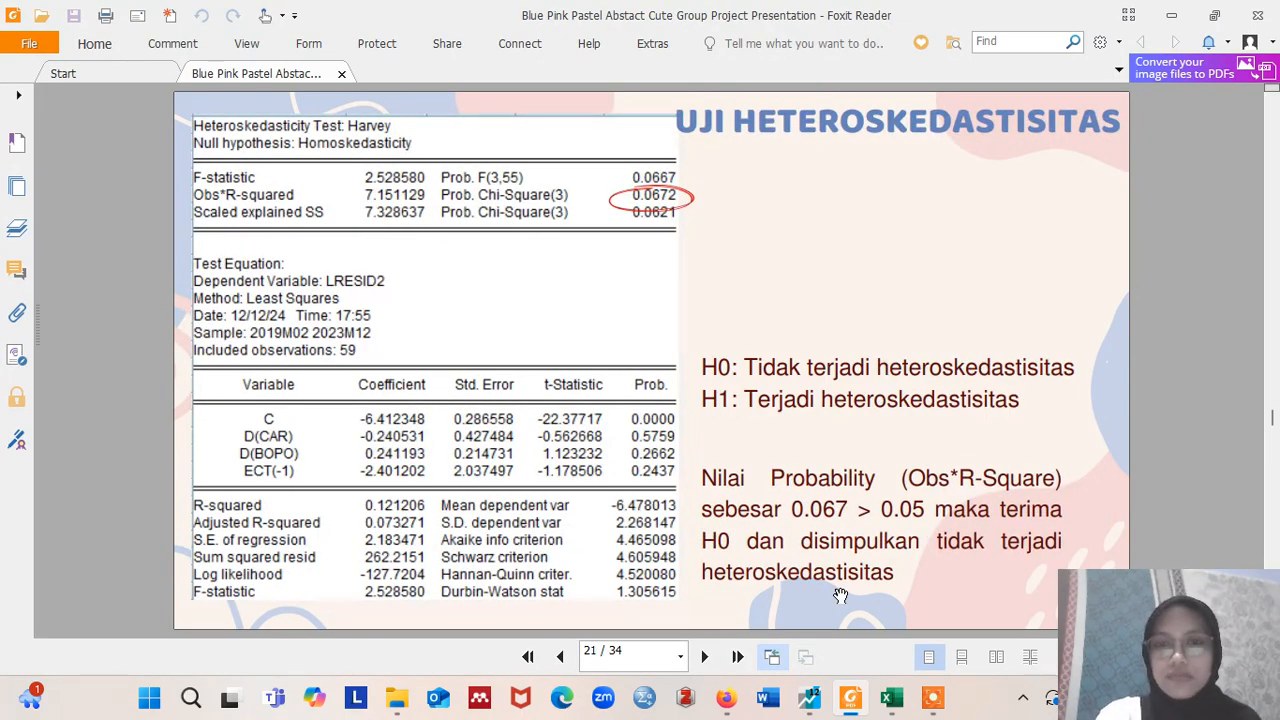
Step: Return to the EViews workfile and close the _6_AUTOKORELASI table
mouse_move(809, 697)
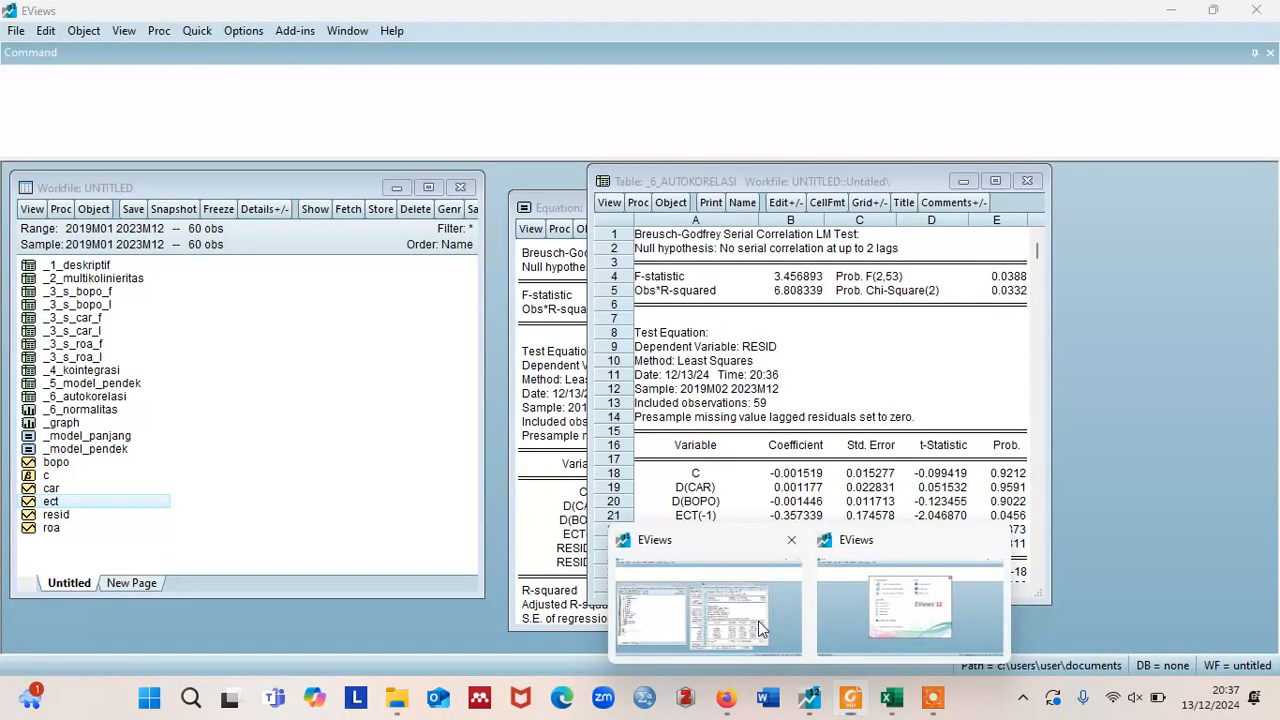
left_click(758, 622)
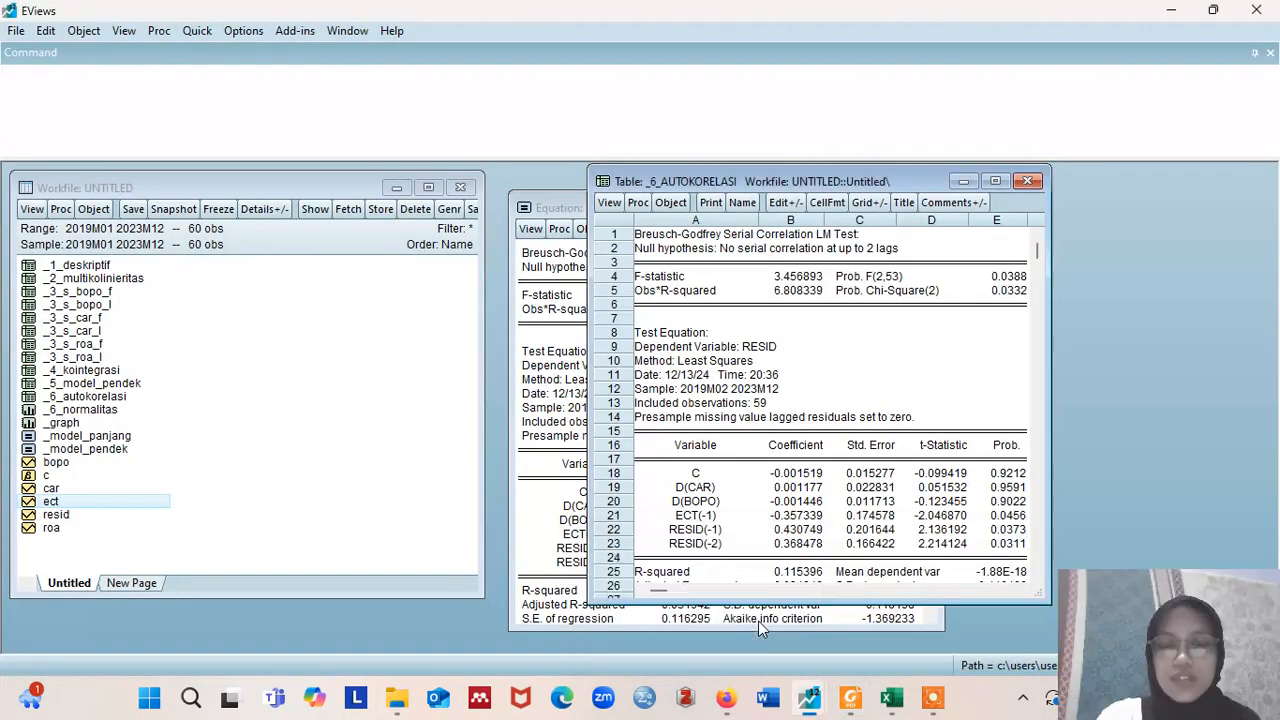
left_click(1029, 182)
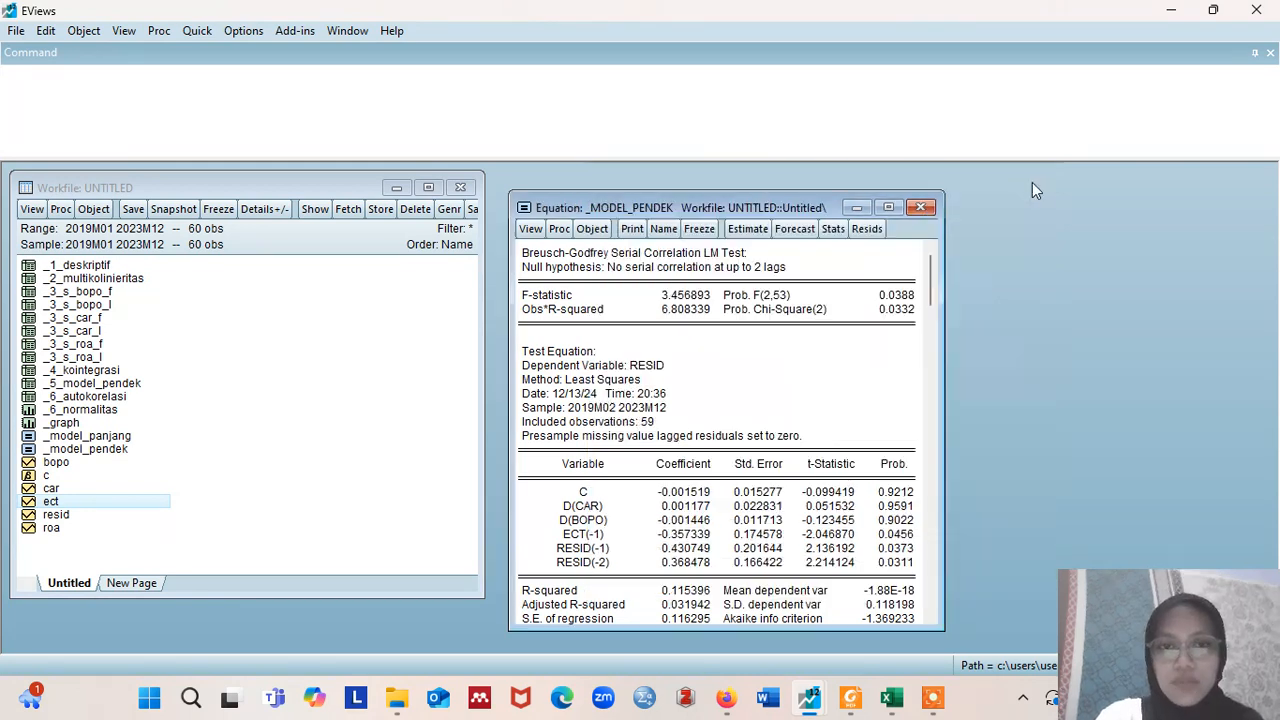
Step: Run the Breusch-Pagan-Godfrey heteroskedasticity test on the _MODEL_PENDEK residuals with regressors c d(car) d(bopo) ect(-1)
left_click(535, 231)
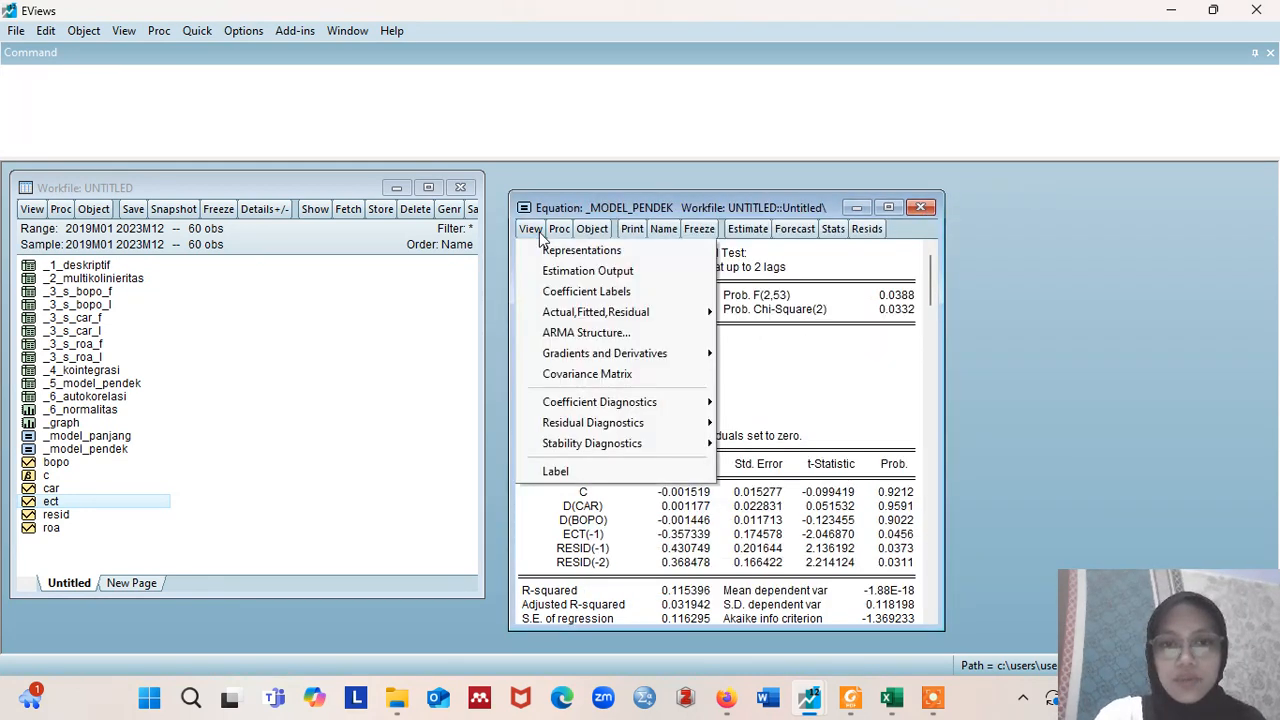
mouse_move(597, 427)
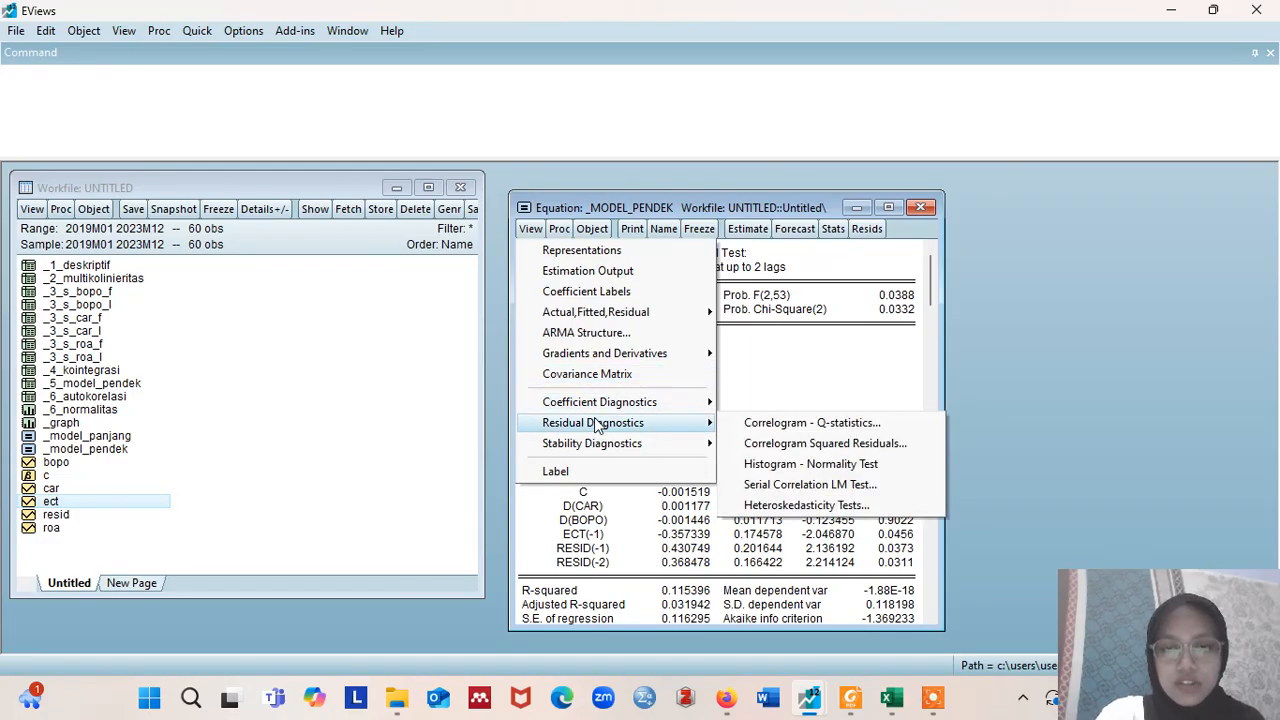
left_click(751, 507)
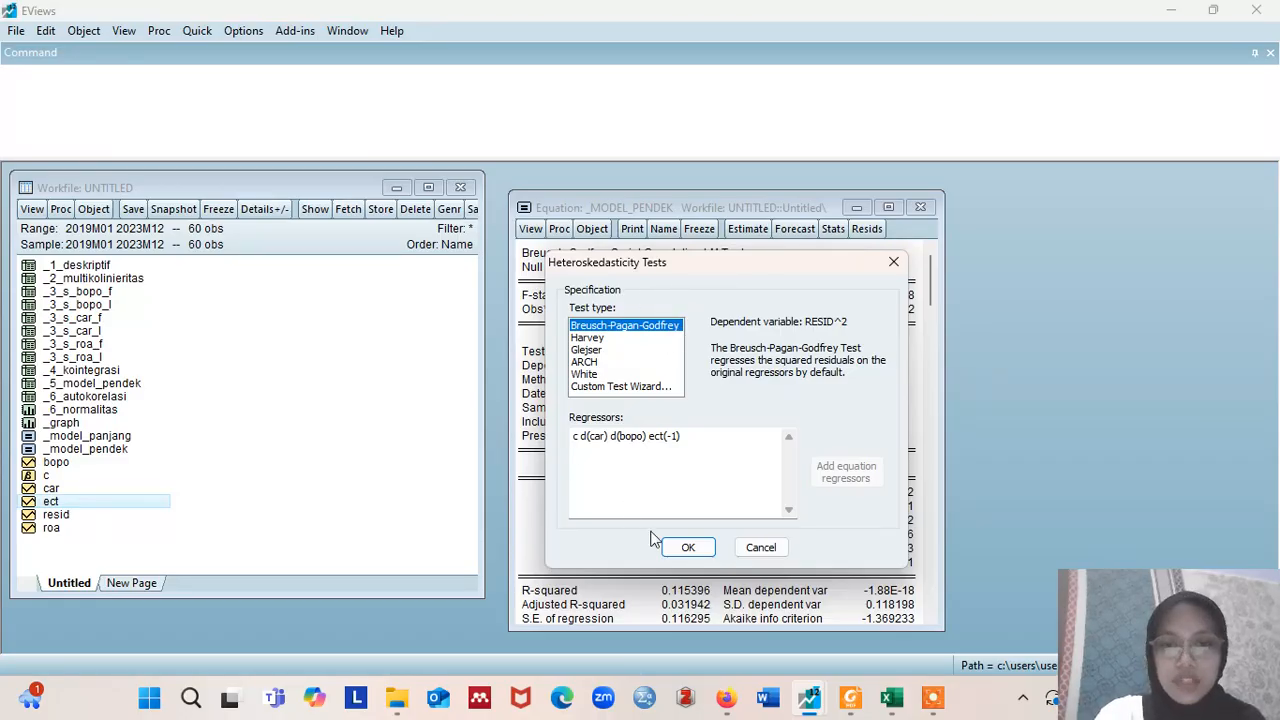
left_click(688, 548)
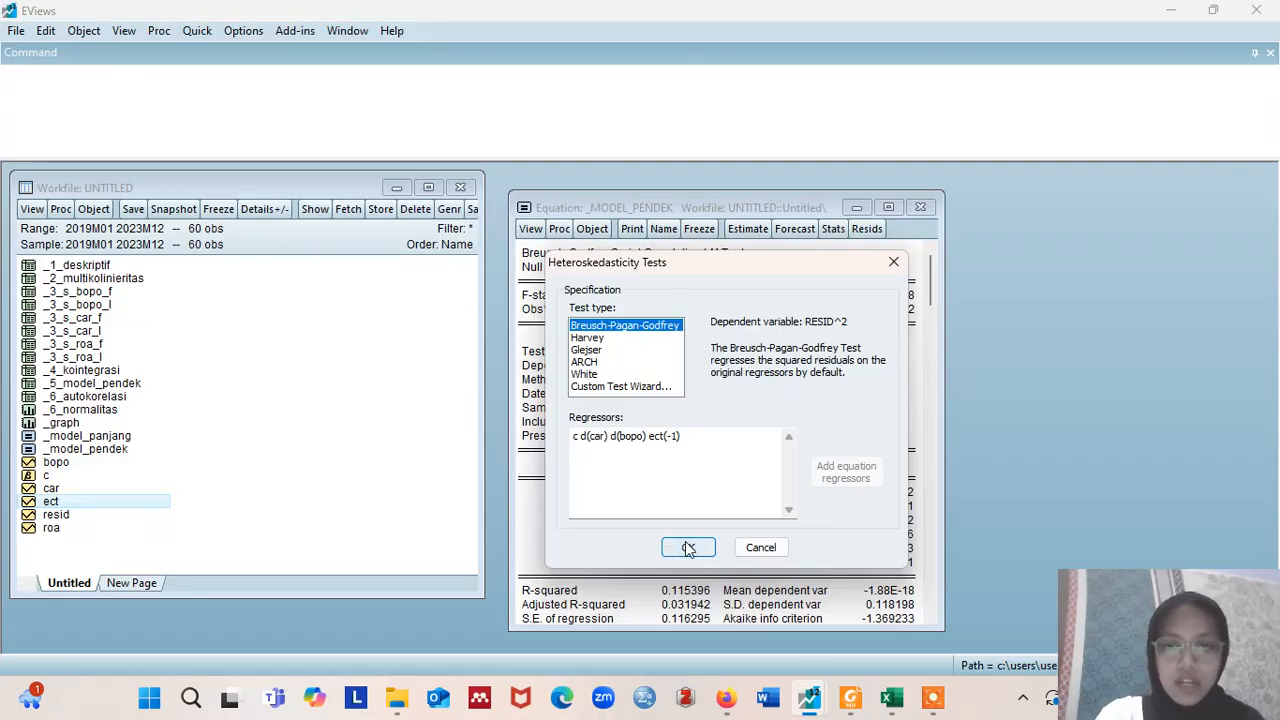
left_click(688, 548)
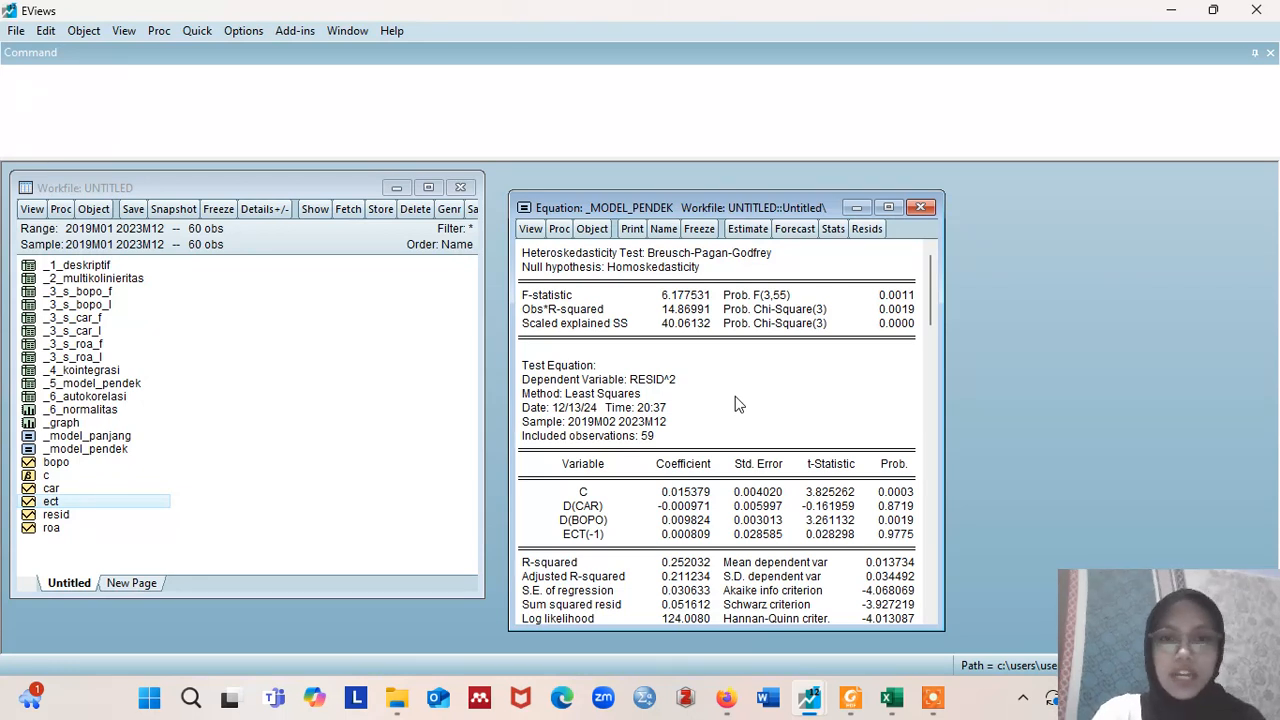
Step: Run the Harvey heteroskedasticity test on the _MODEL_PENDEK residuals with regressors c d(car) d(bopo) ect(-1)
left_click(530, 229)
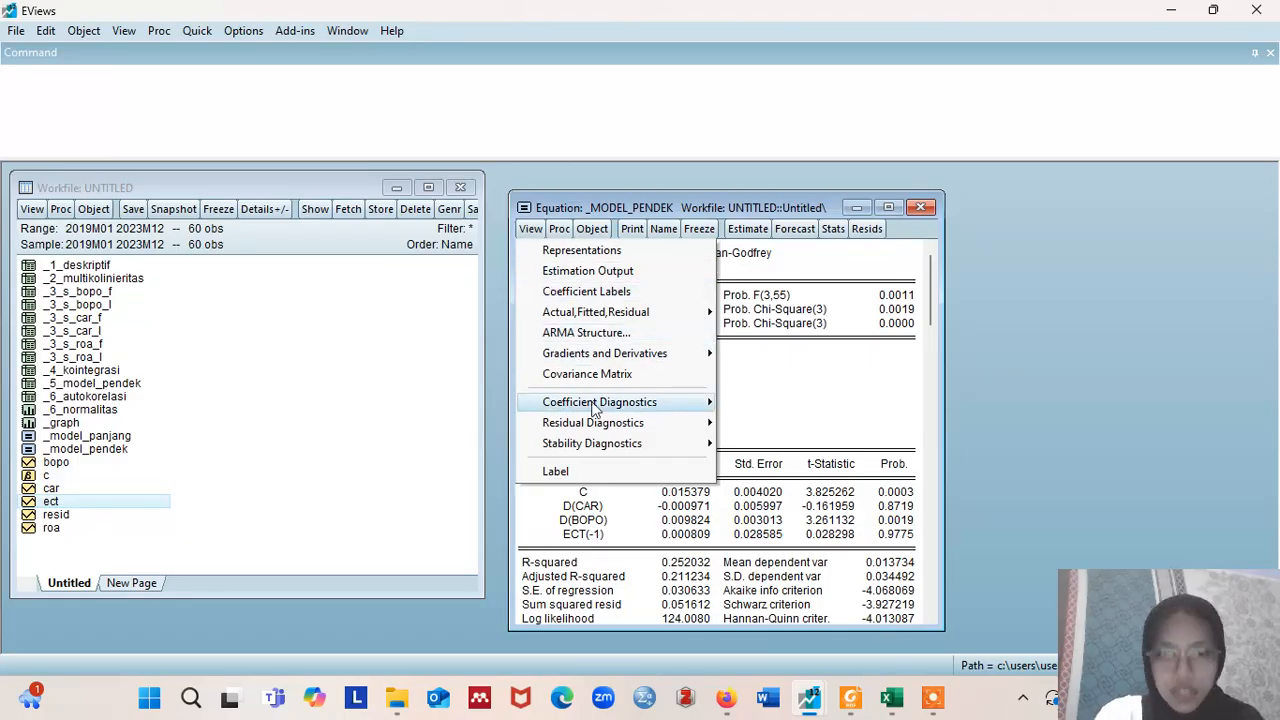
mouse_move(597, 426)
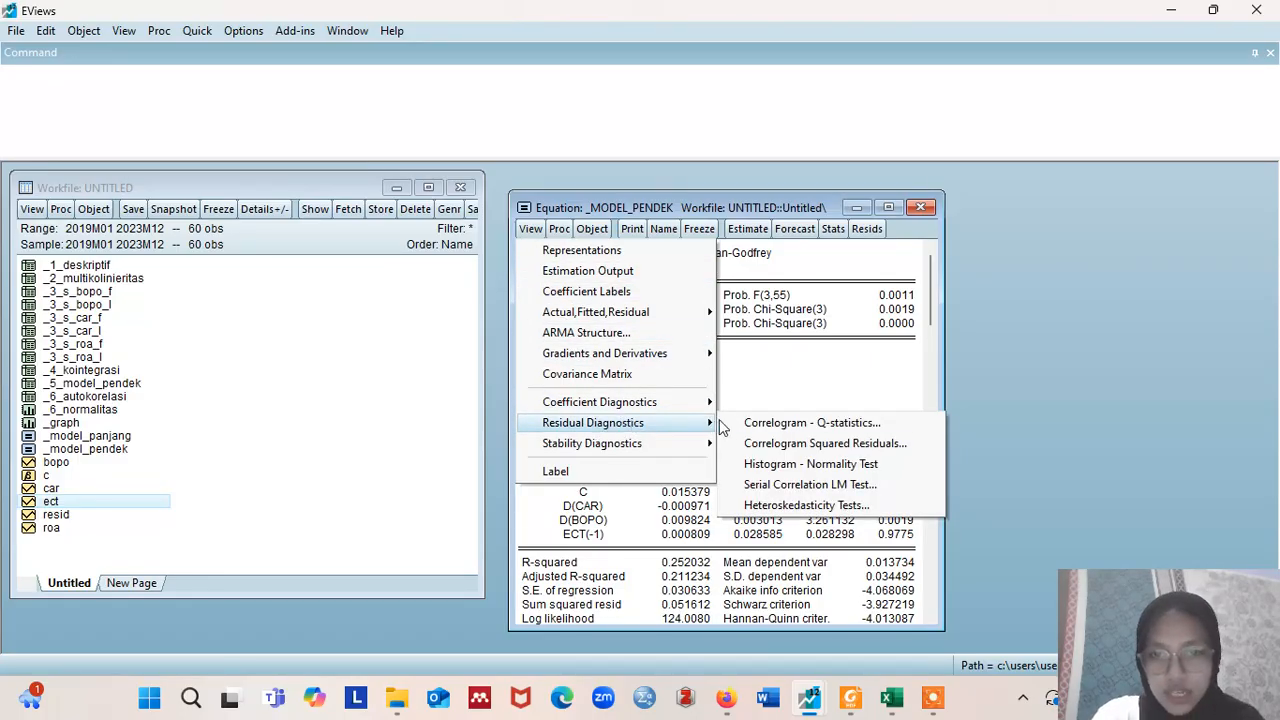
left_click(752, 503)
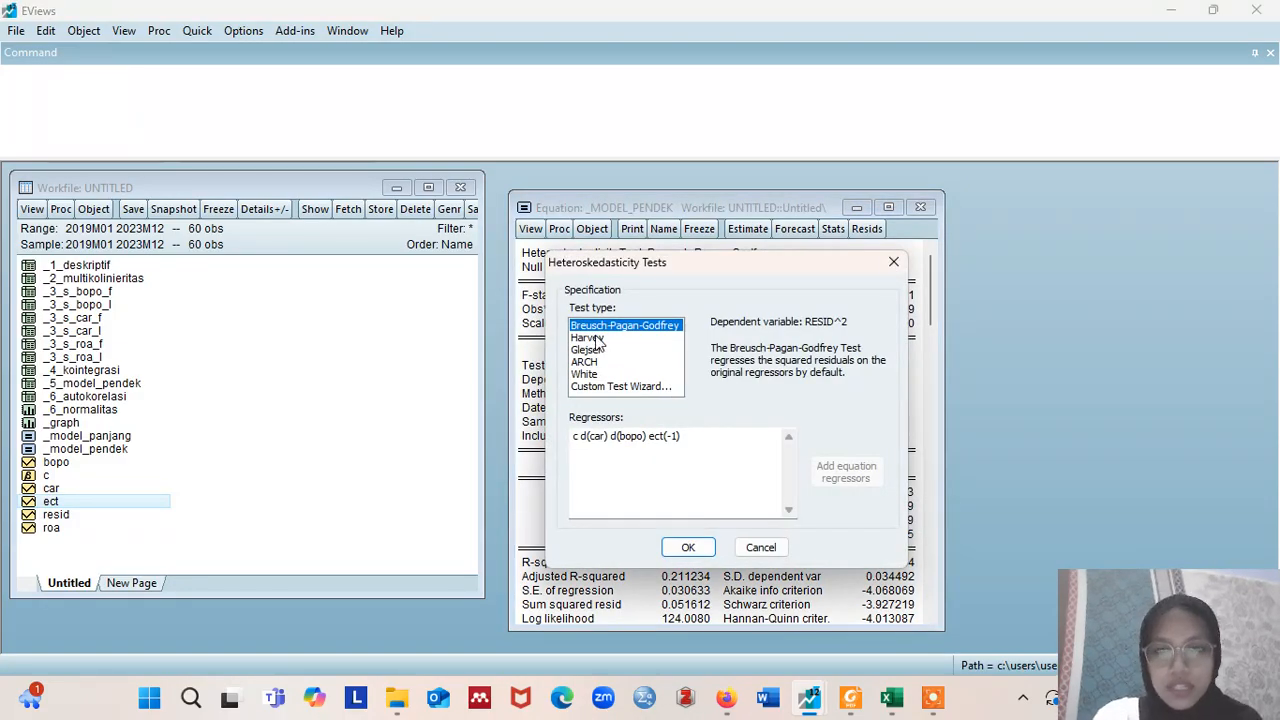
left_click(590, 338)
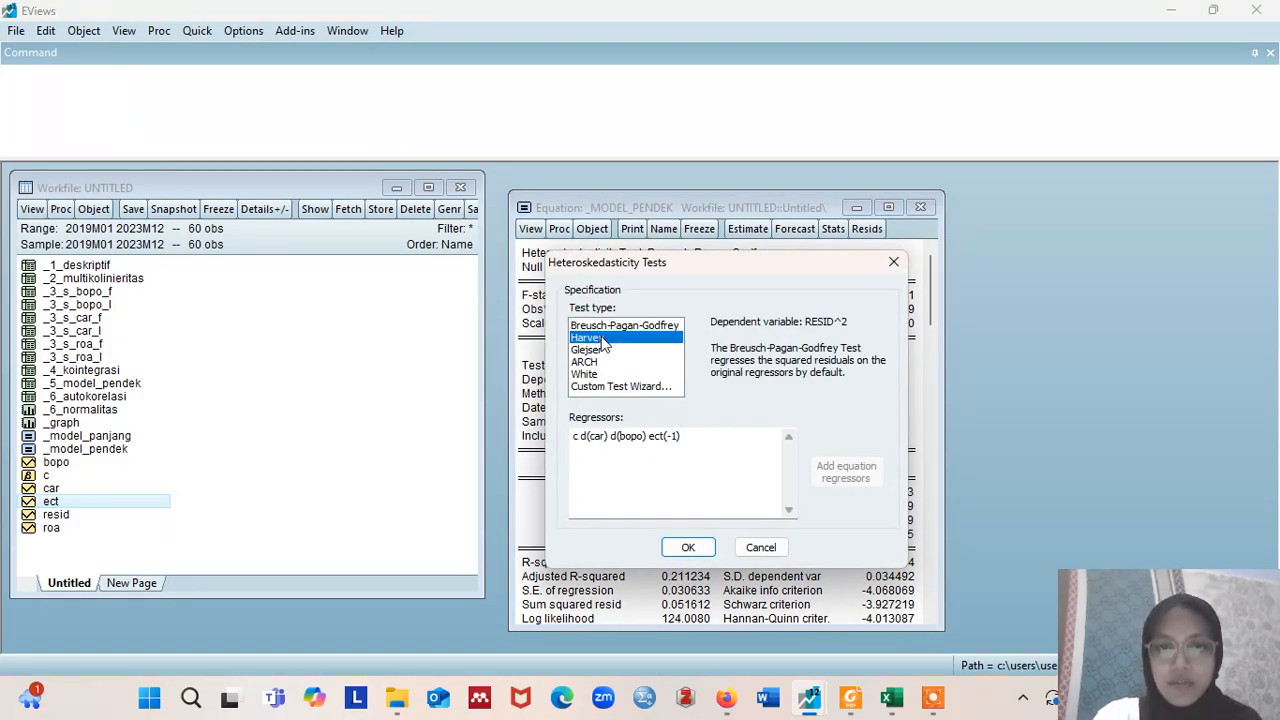
left_click(700, 548)
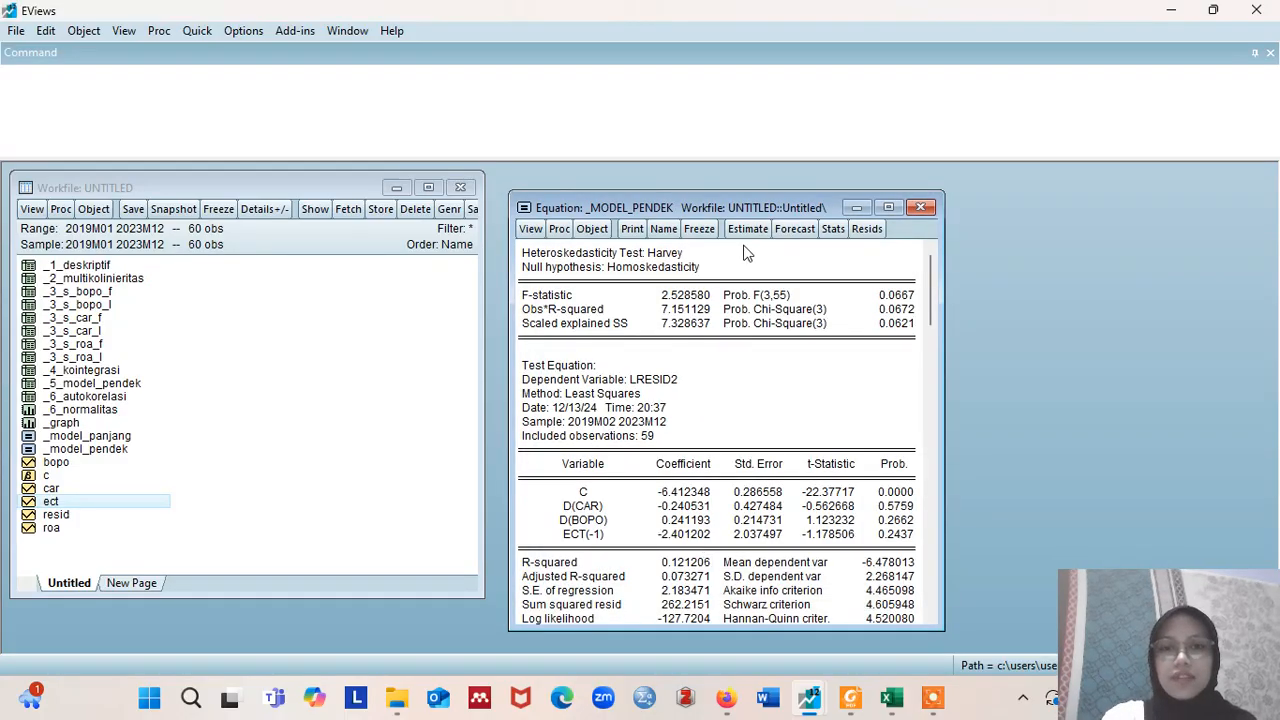
Step: Freeze the Harvey test output as a table and name it _6_HETEROSKEDASTISITAS
left_click(699, 228)
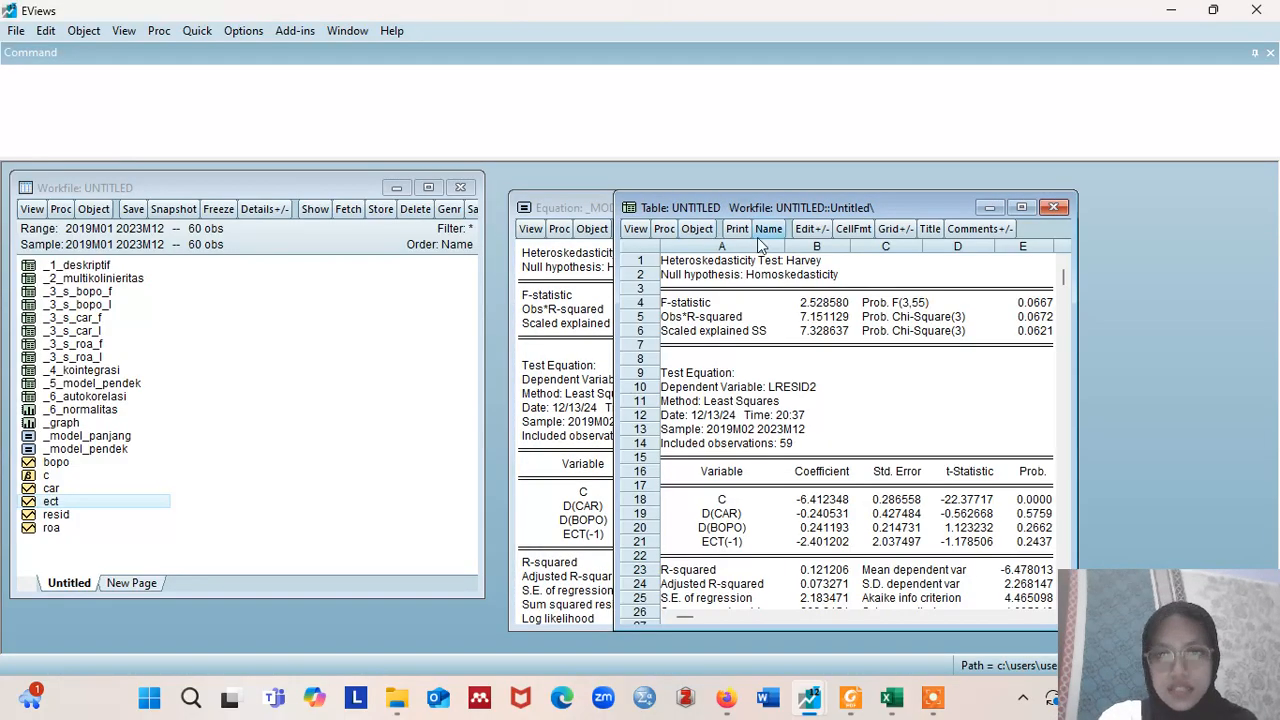
left_click(768, 229)
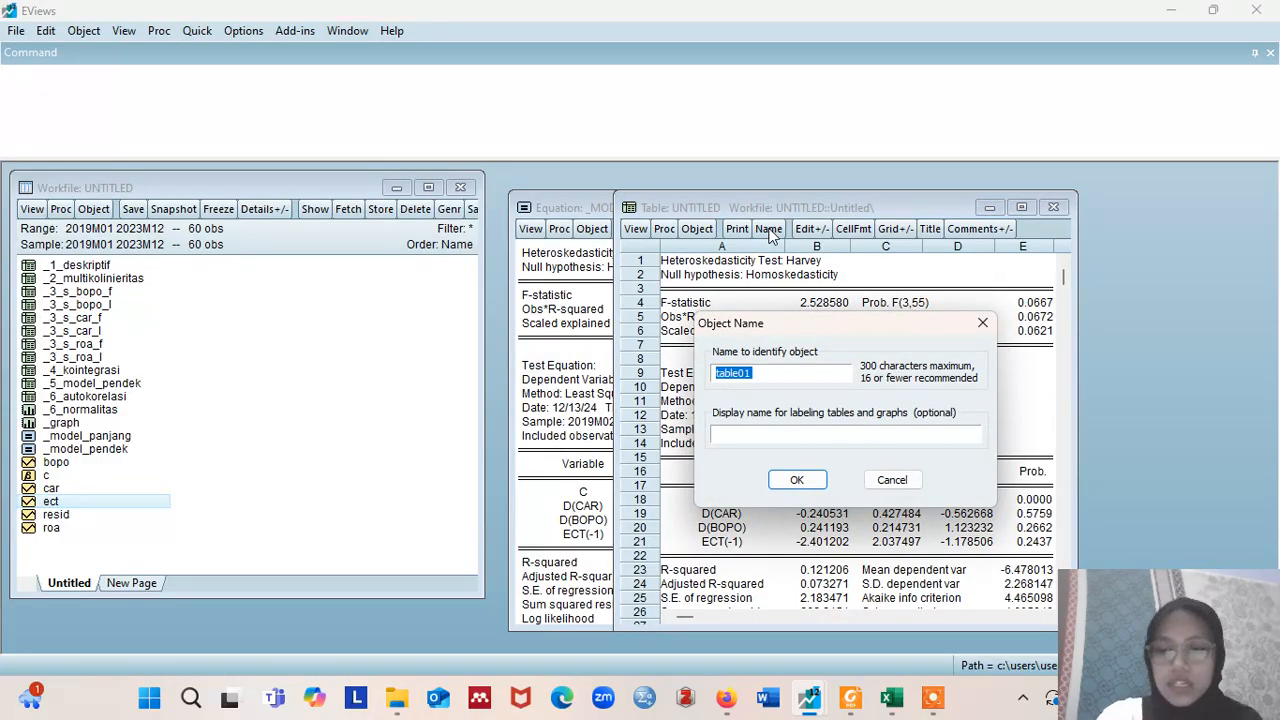
key("BackSpace")
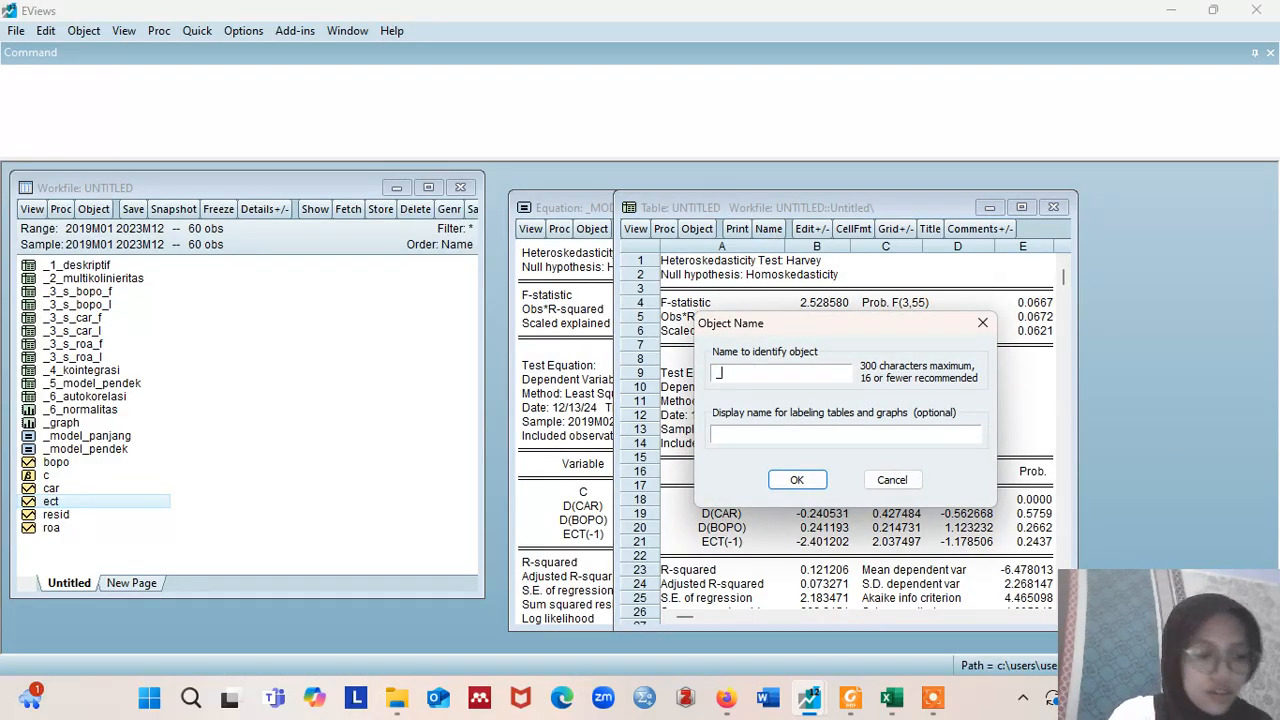
type("_6")
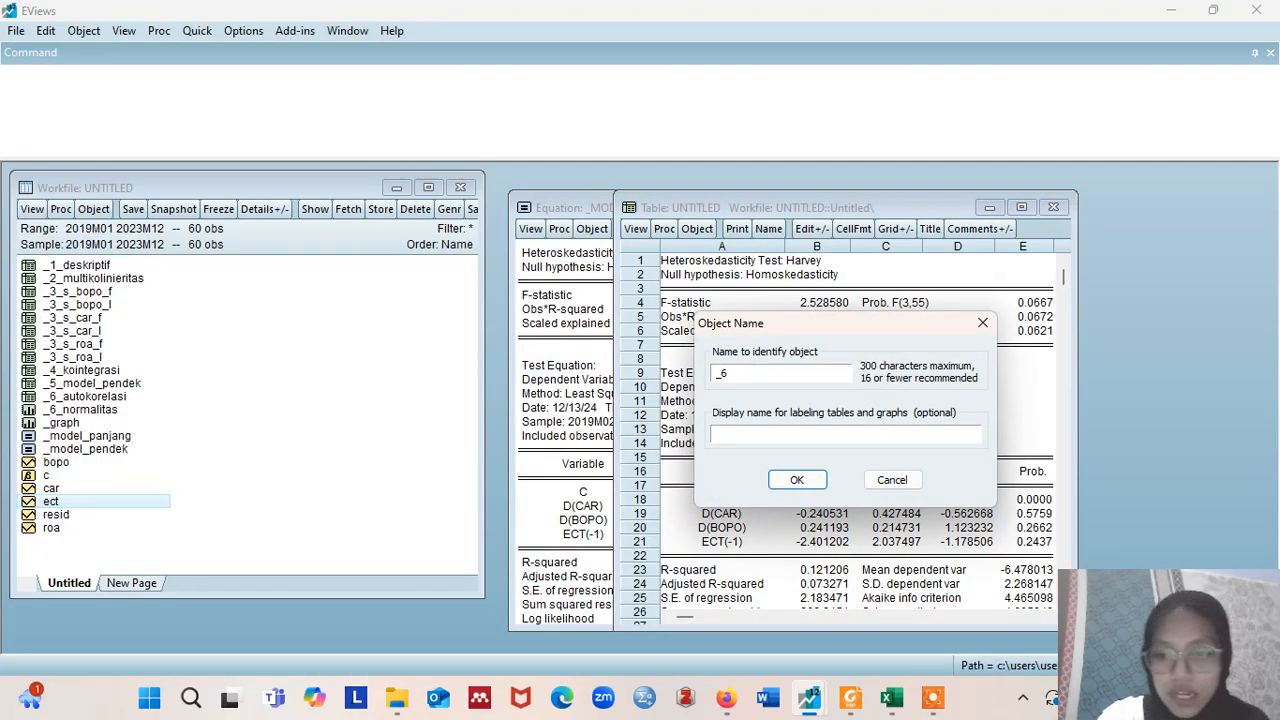
type("_")
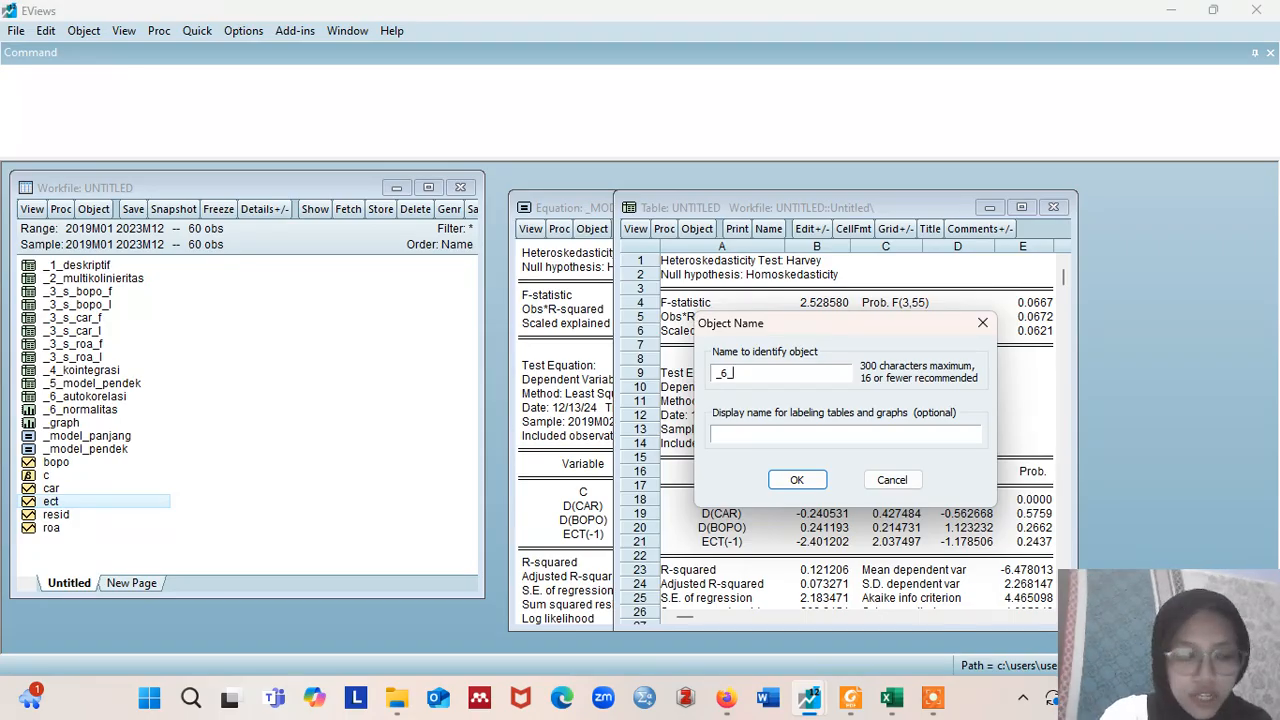
type("HETEROS")
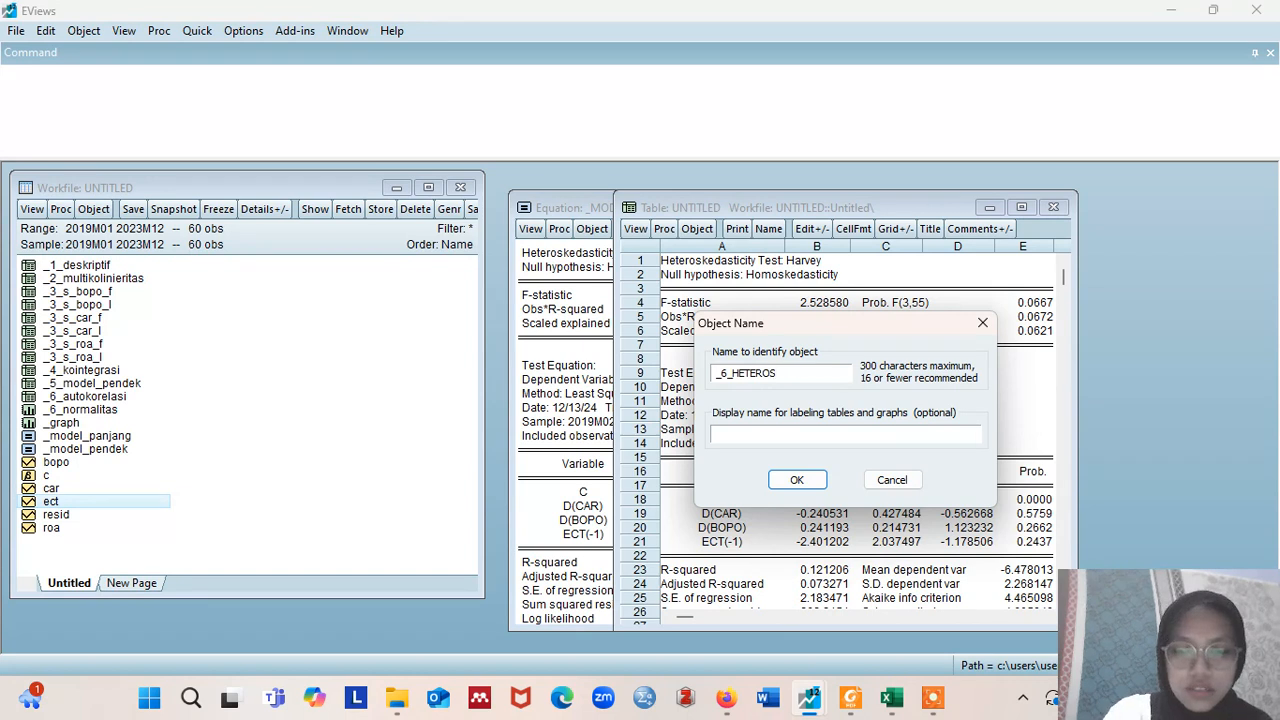
type("KEDASTO")
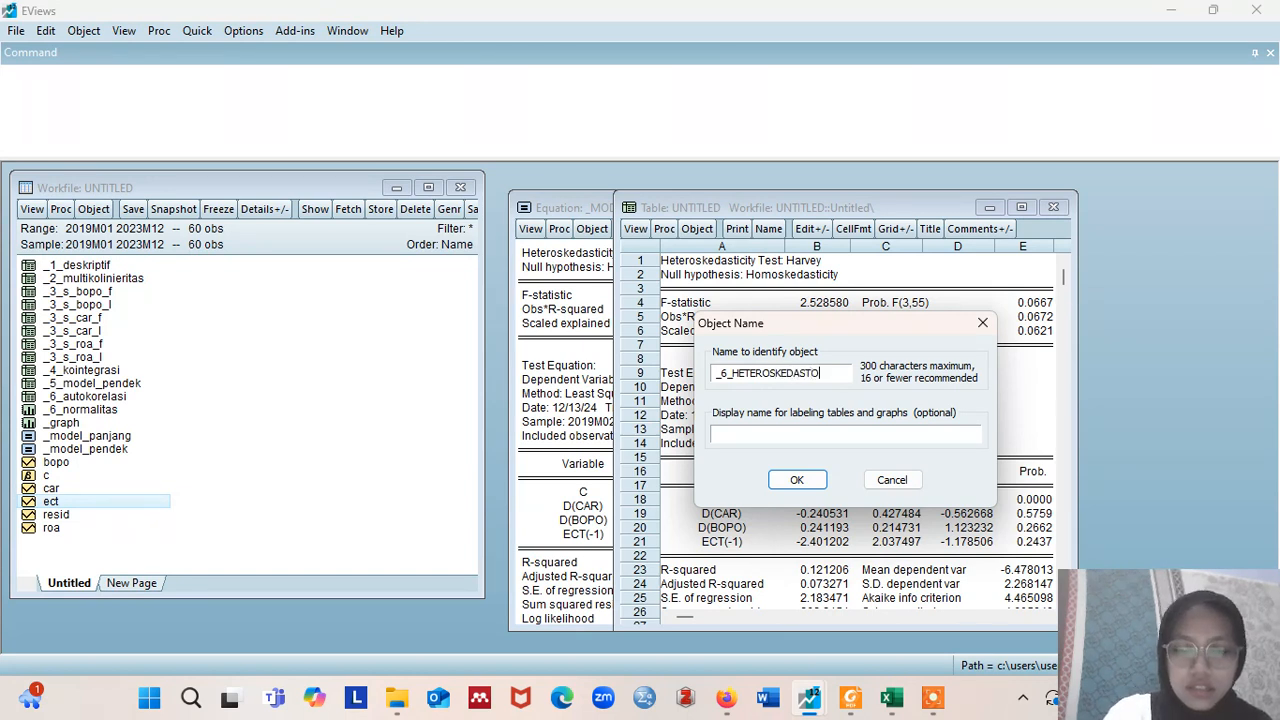
key("BackSpace")
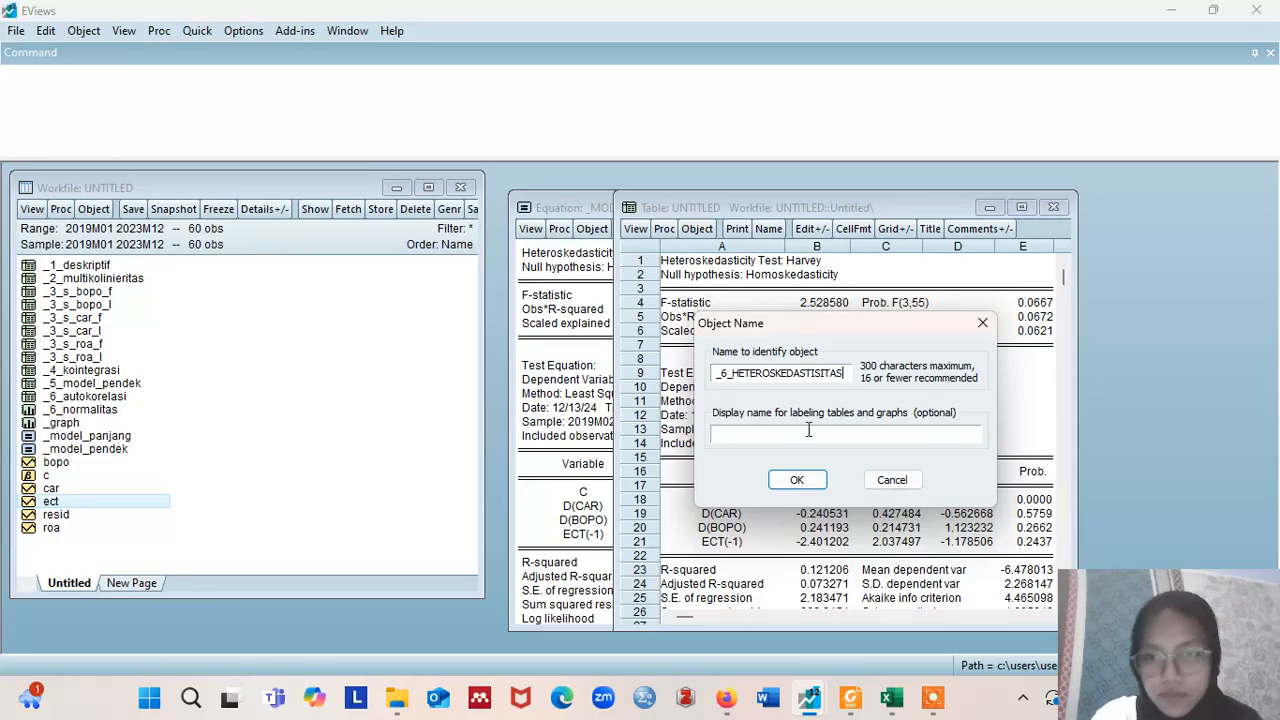
left_click(796, 481)
Step: Switch to the presentation in Foxit Reader and examine the UJI HETEROSKEDASTISITAS and MODEL JANGKA PENDEK slides
mouse_move(850, 697)
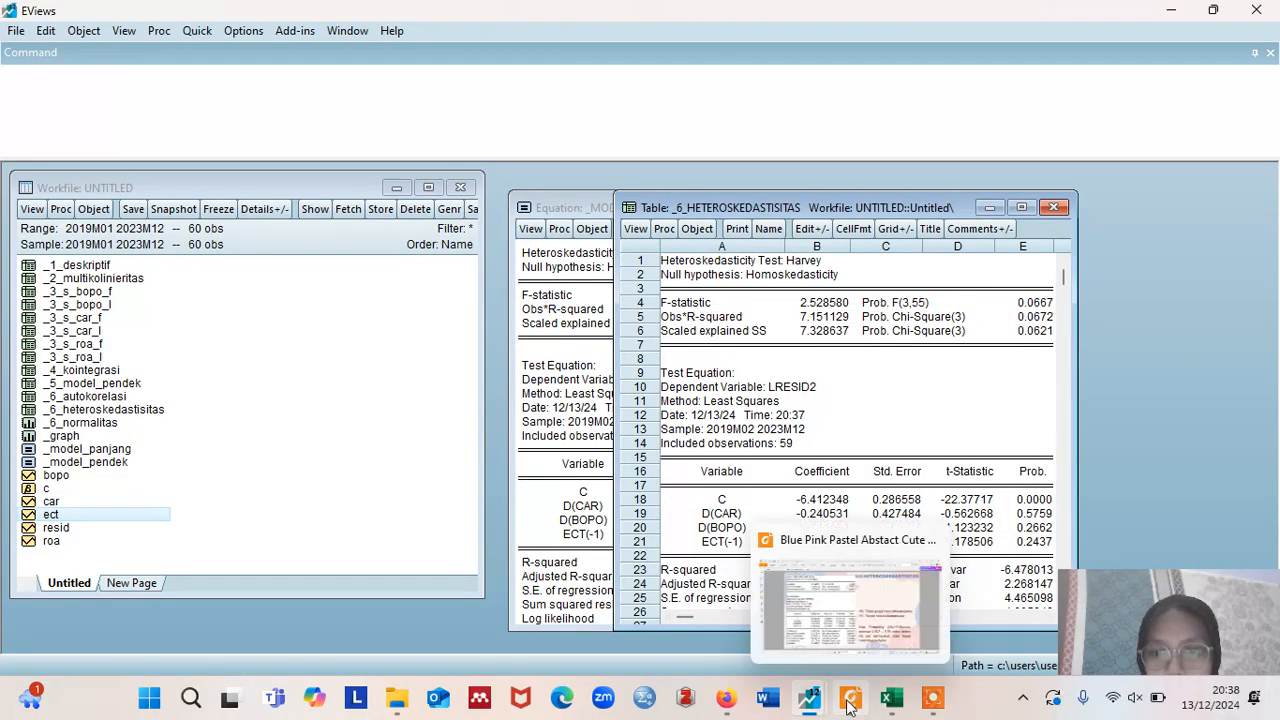
left_click(843, 638)
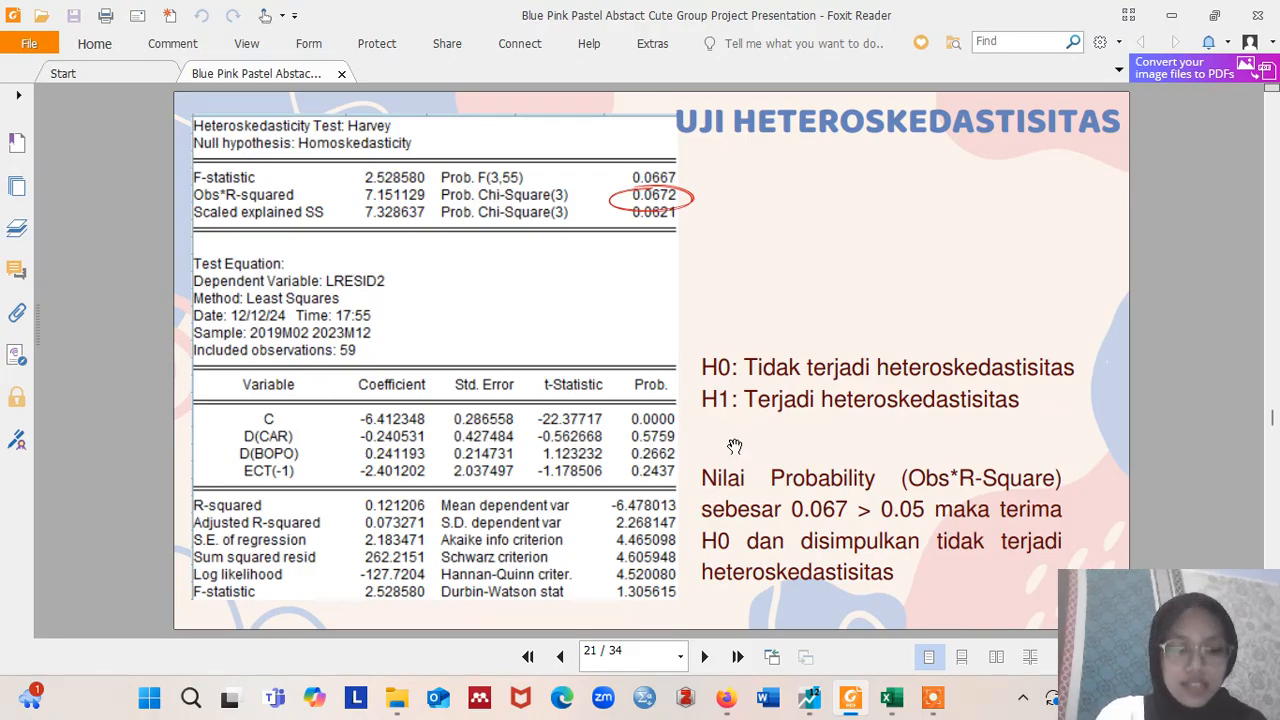
scroll(734, 446, "down", 3)
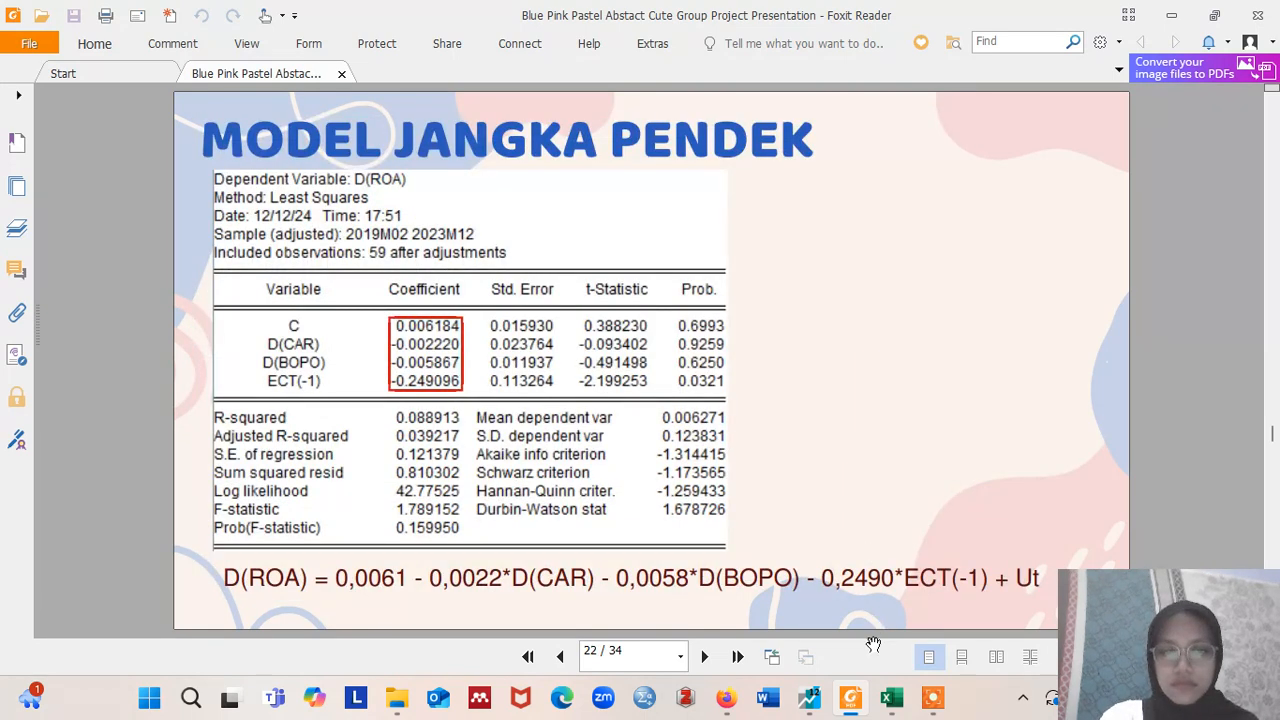
Step: Return to the EViews workfile and close the _6_HETEROSKEDASTISITAS table and the _MODEL_PENDEK equation
mouse_move(853, 692)
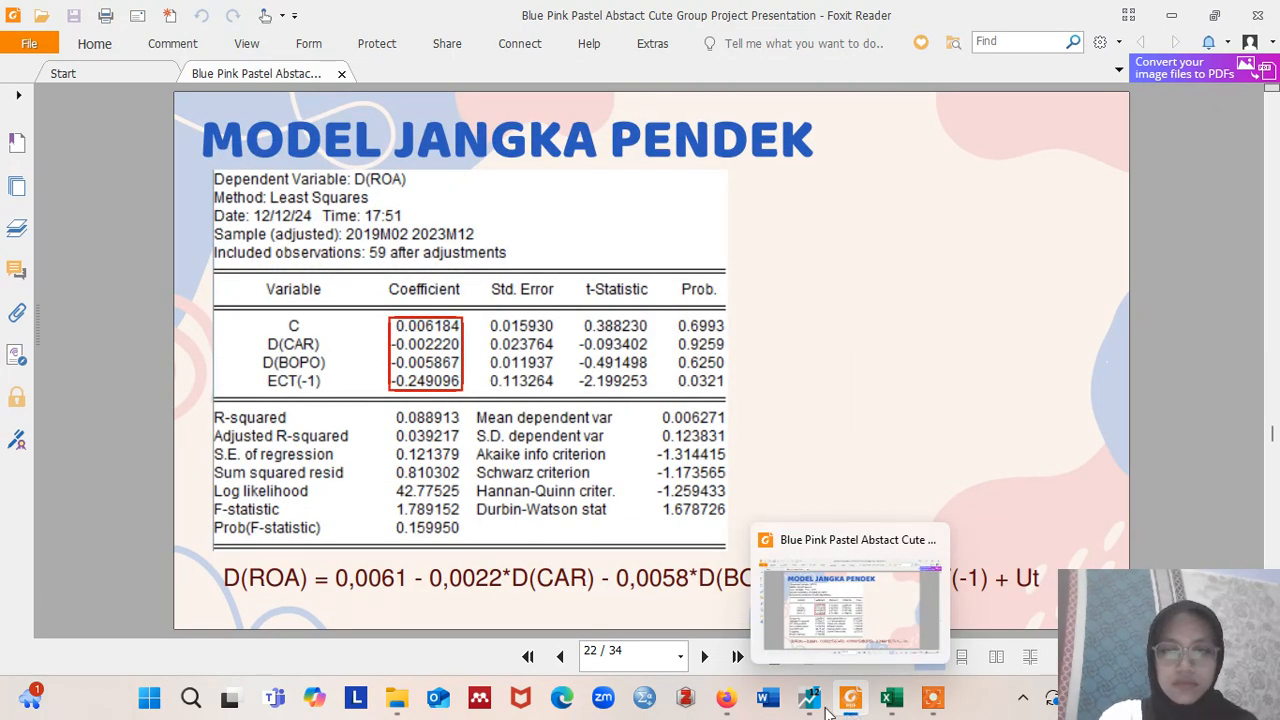
mouse_move(809, 697)
left_click(755, 622)
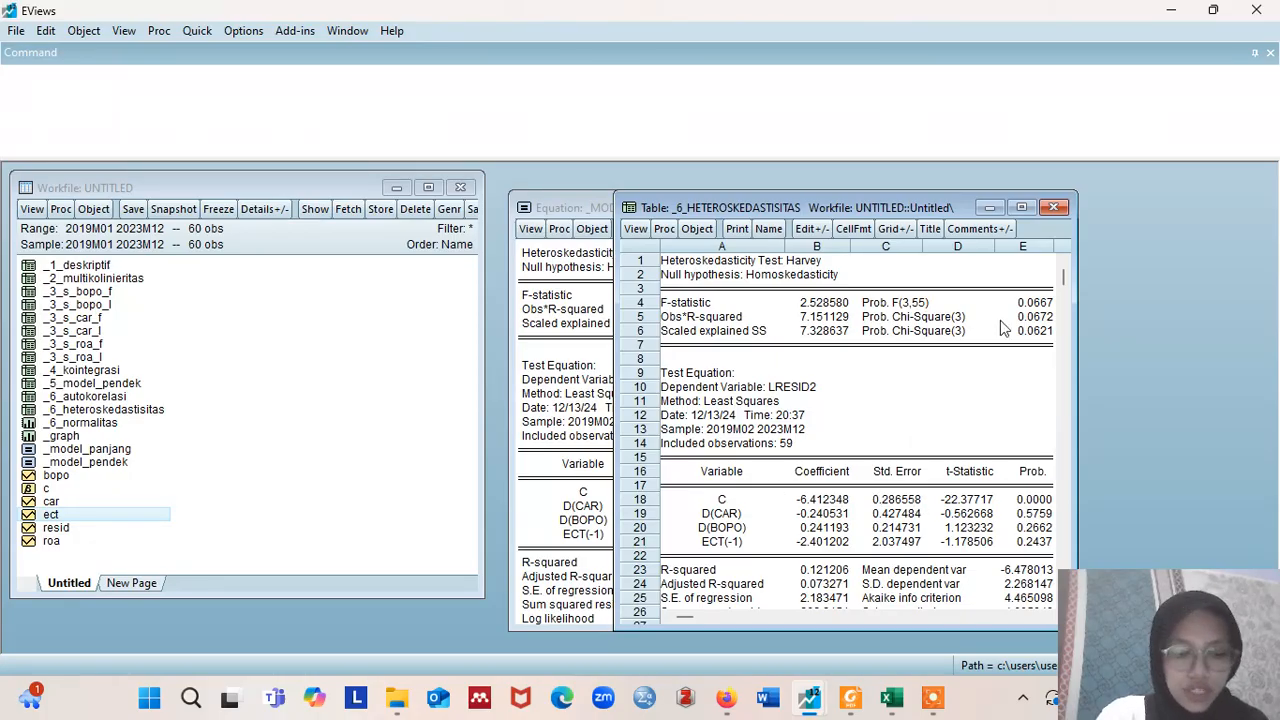
left_click(1055, 208)
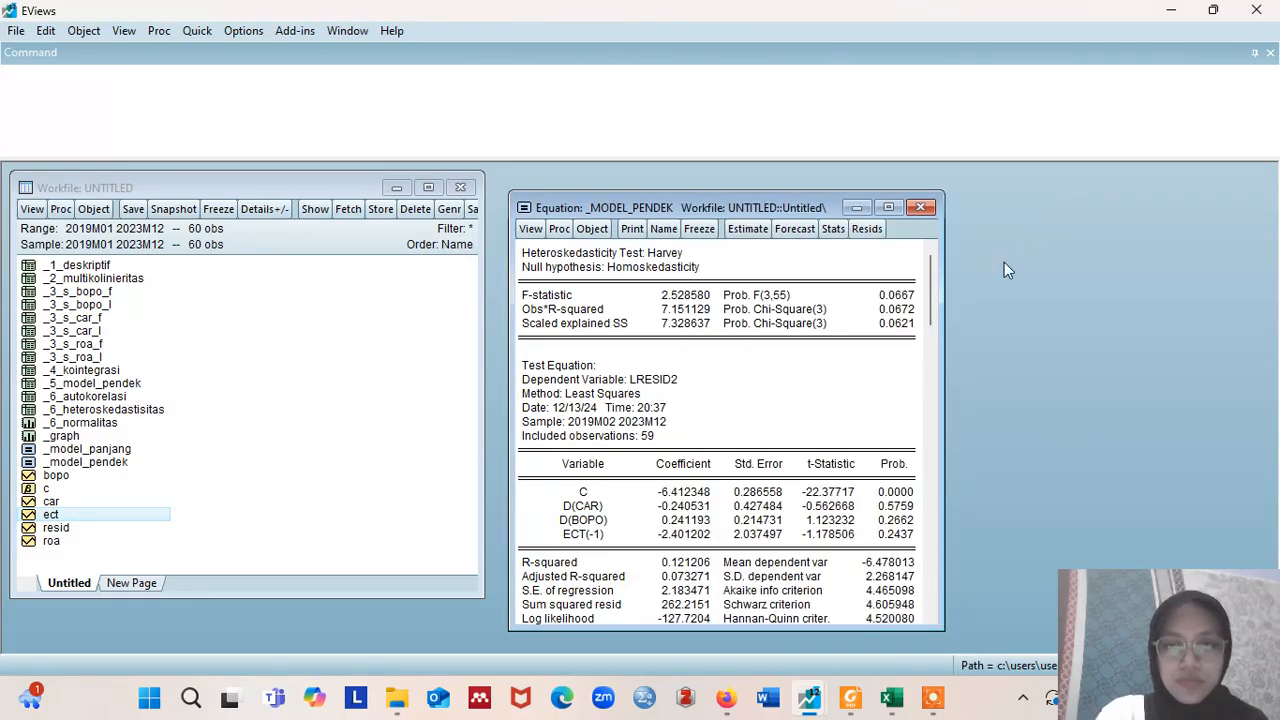
left_click(921, 208)
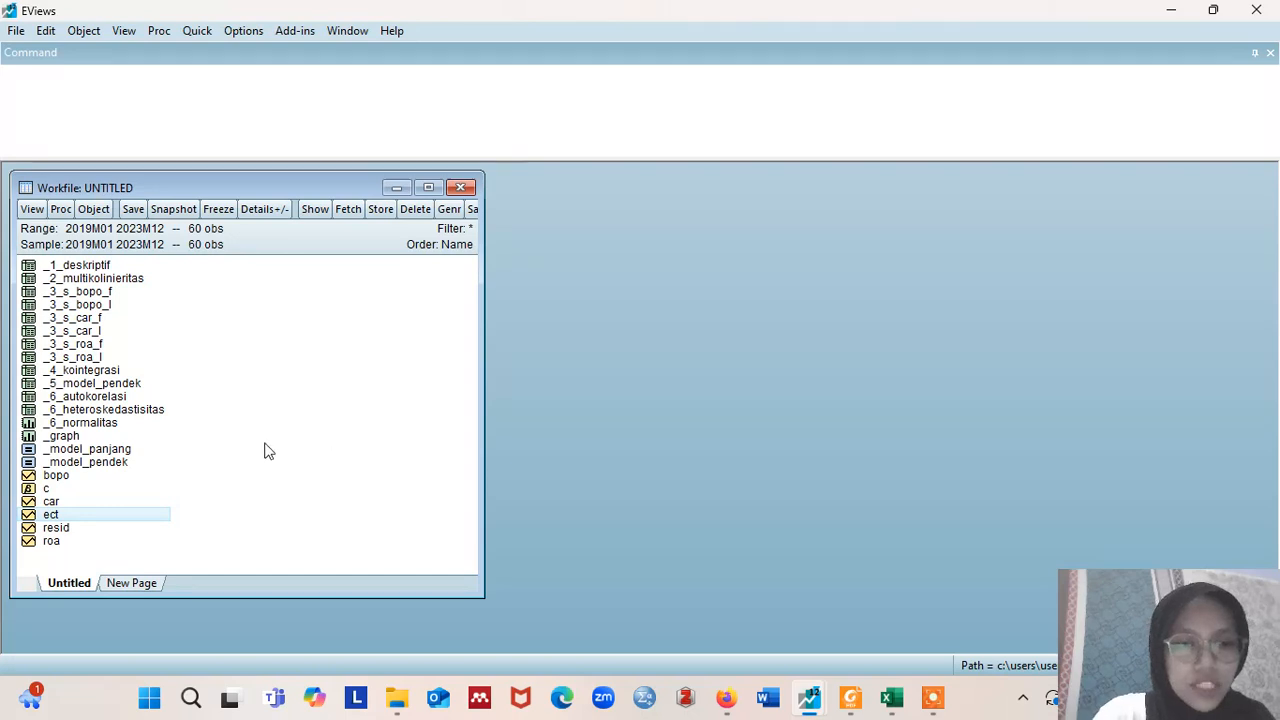
Step: Freeze the _model_panjang estimation output as a table named _7_MODEL_PANJANG, and close the table and the equation
double_click(83, 452)
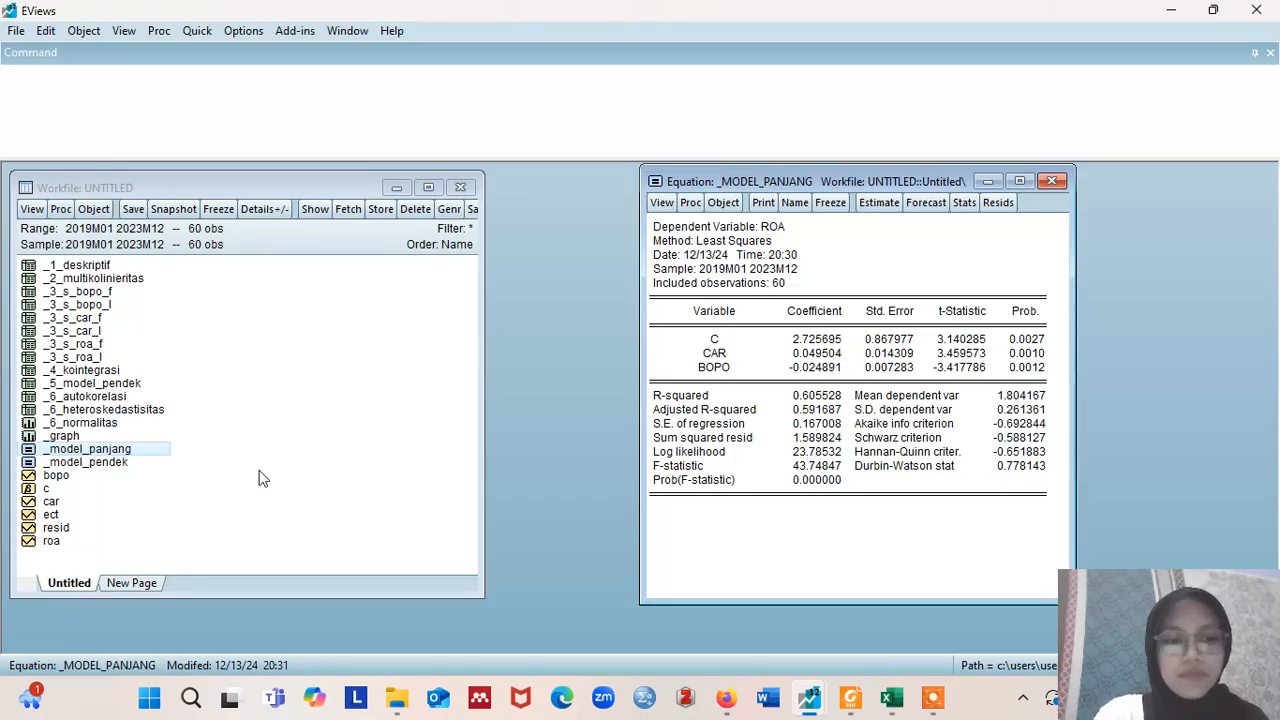
left_click(830, 202)
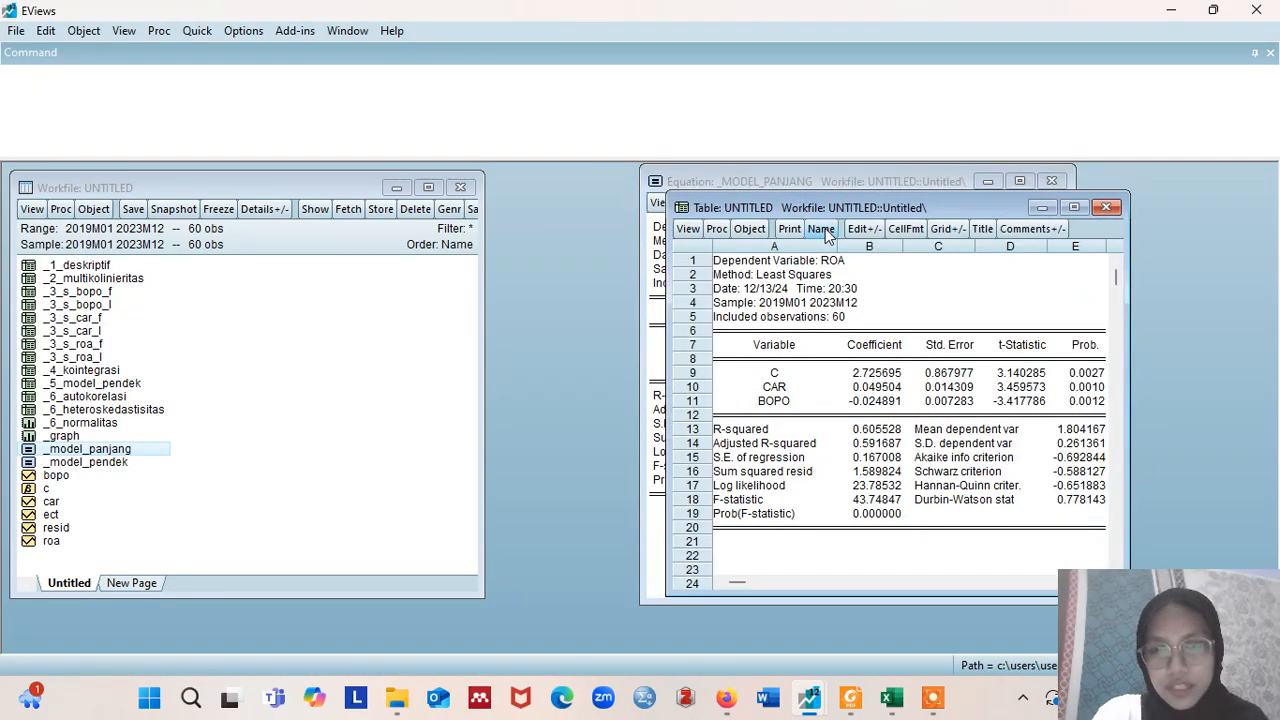
left_click(822, 230)
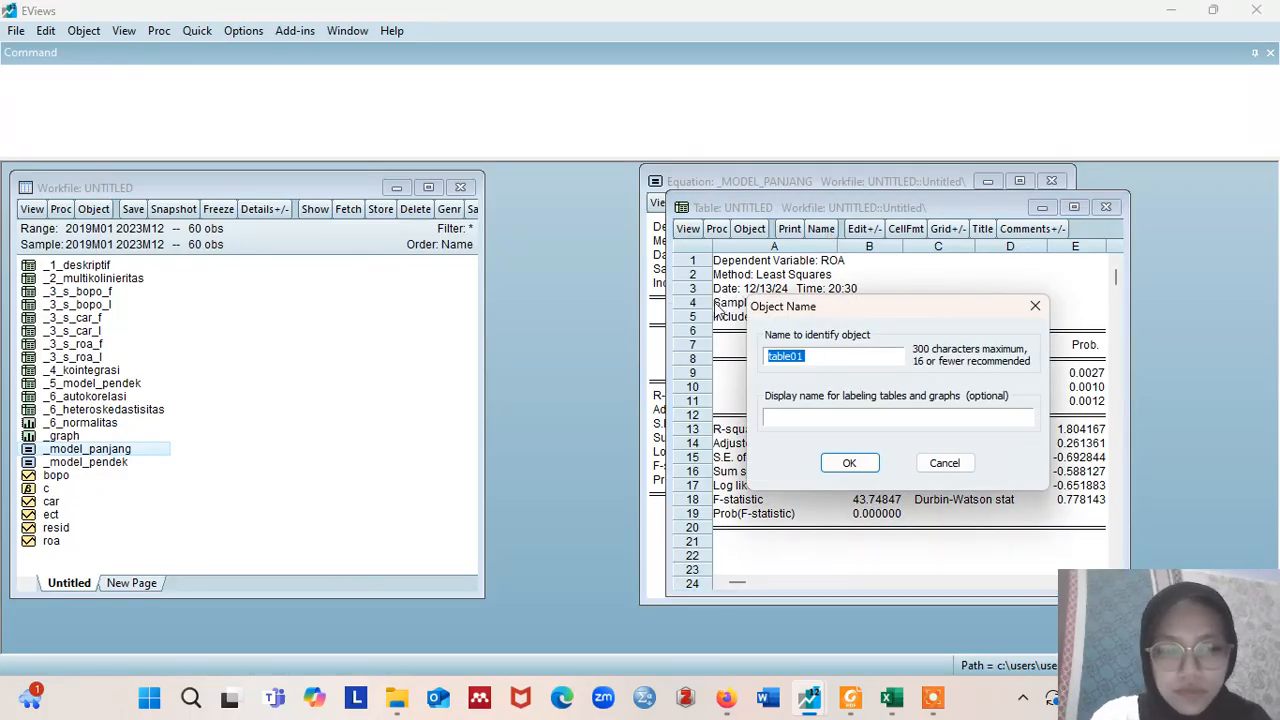
type("_7")
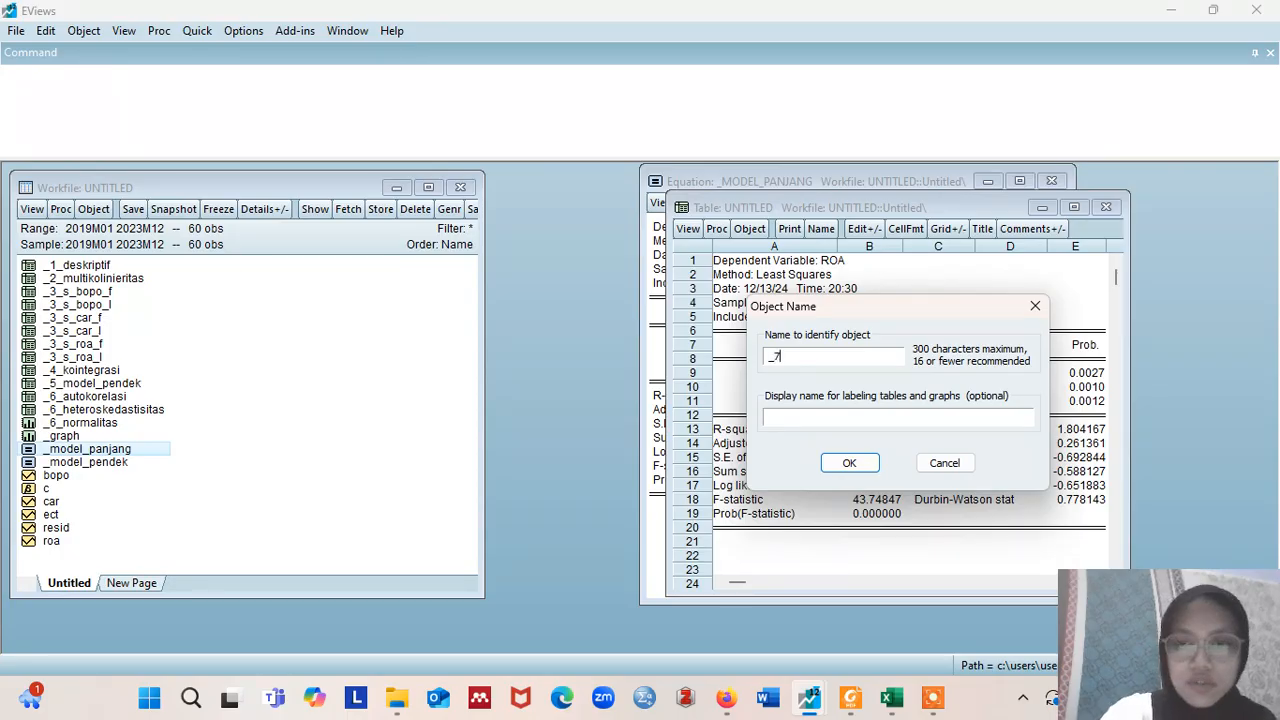
type("_")
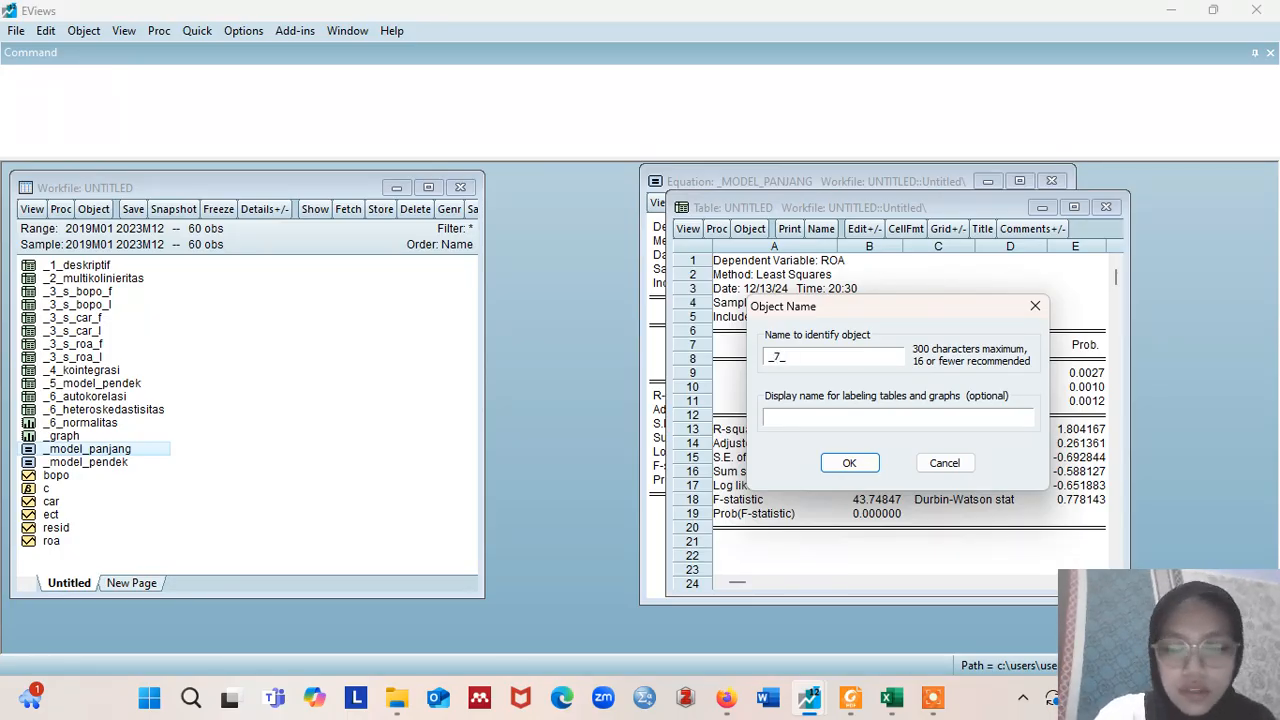
type("MODEL")
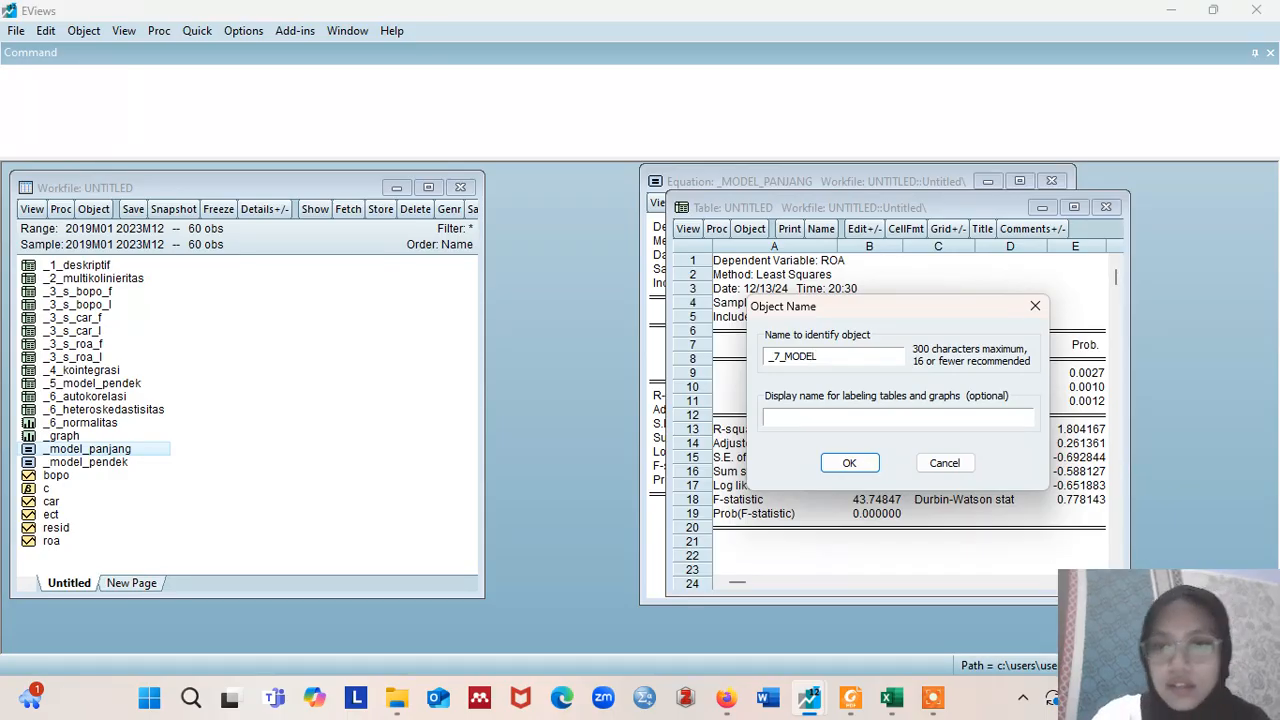
type("_PA")
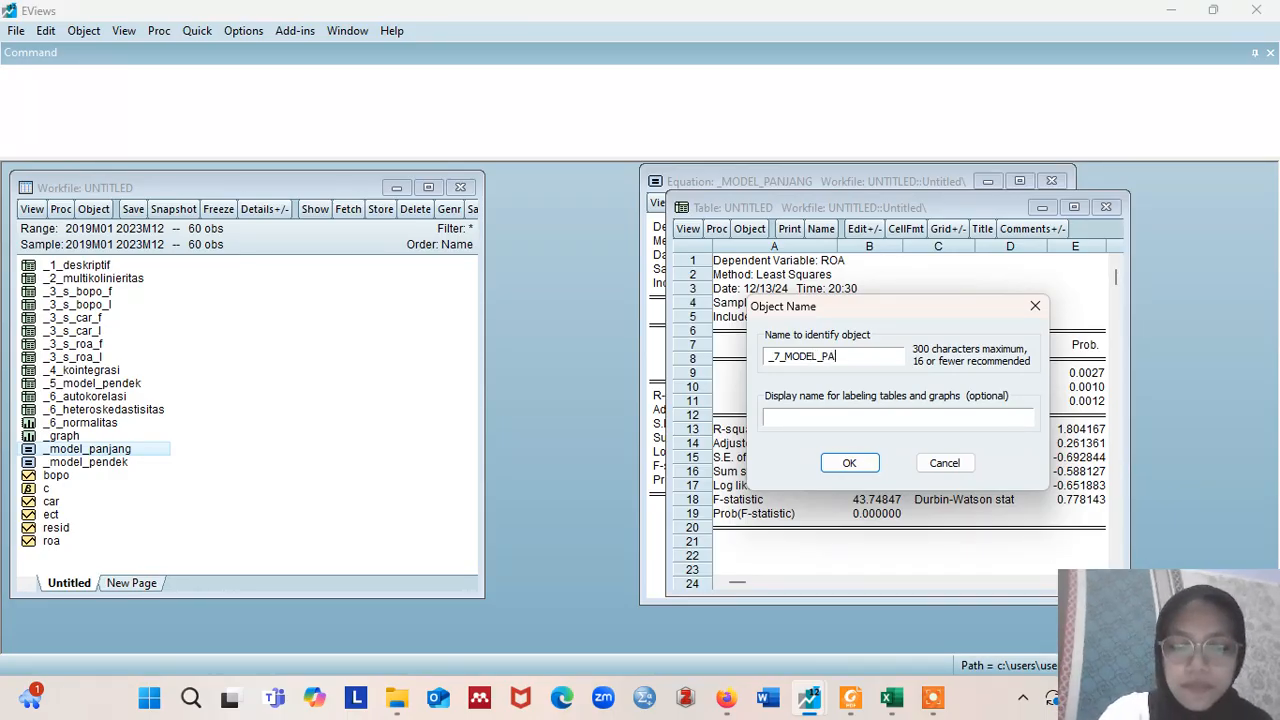
type("NJANG")
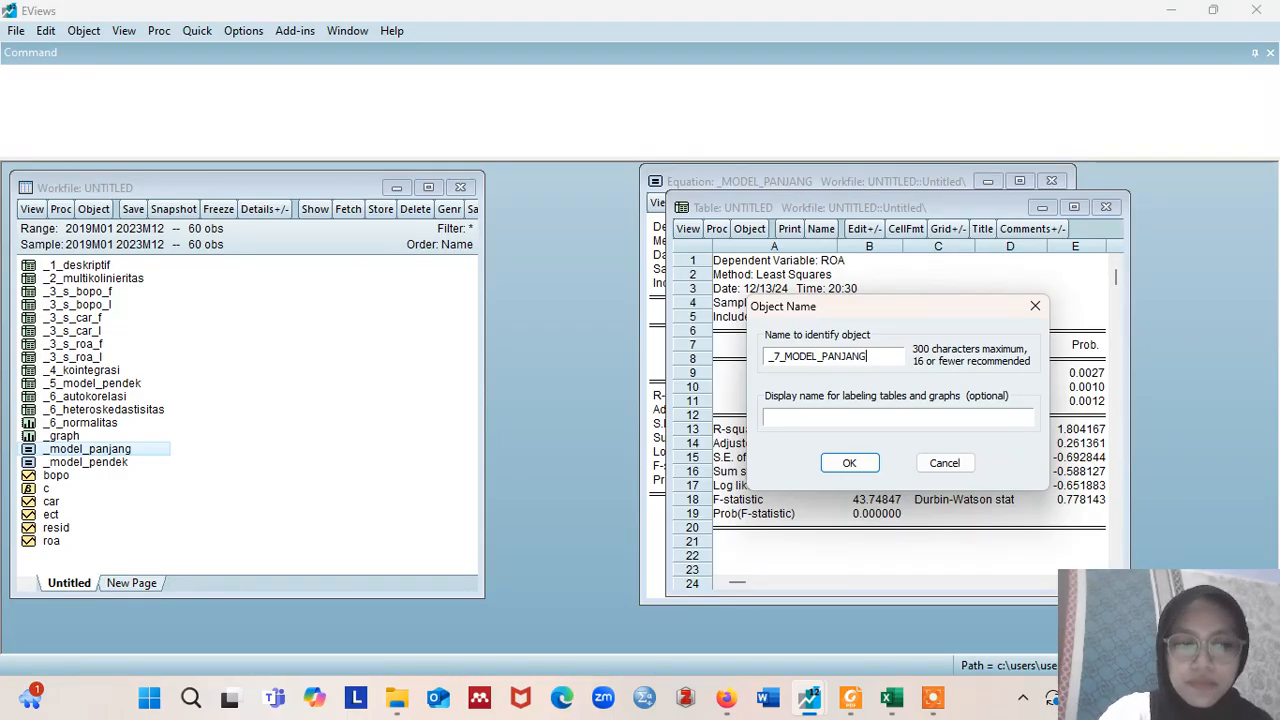
left_click(849, 465)
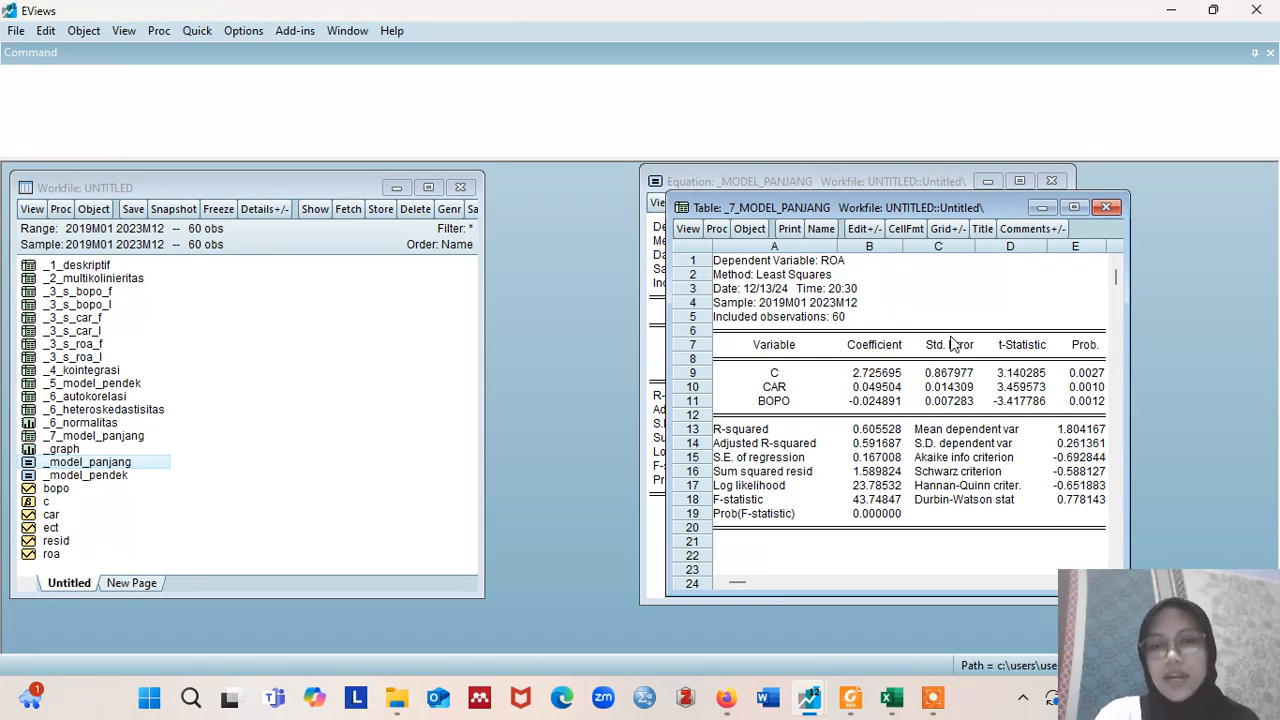
left_click(1108, 208)
left_click(1054, 181)
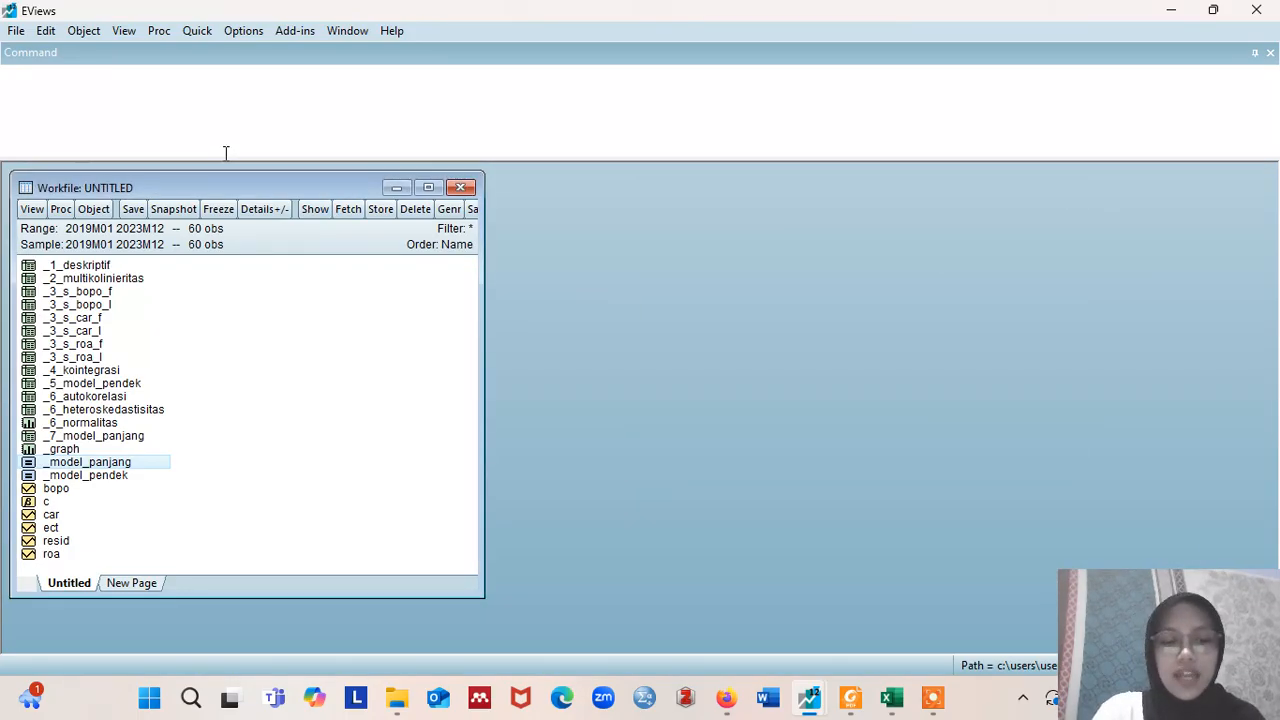
Step: Save the workfile in Documents as UAS ECM MAY in EViews Workfile format, using single precision (7 digit accuracy) series storage
left_click(16, 31)
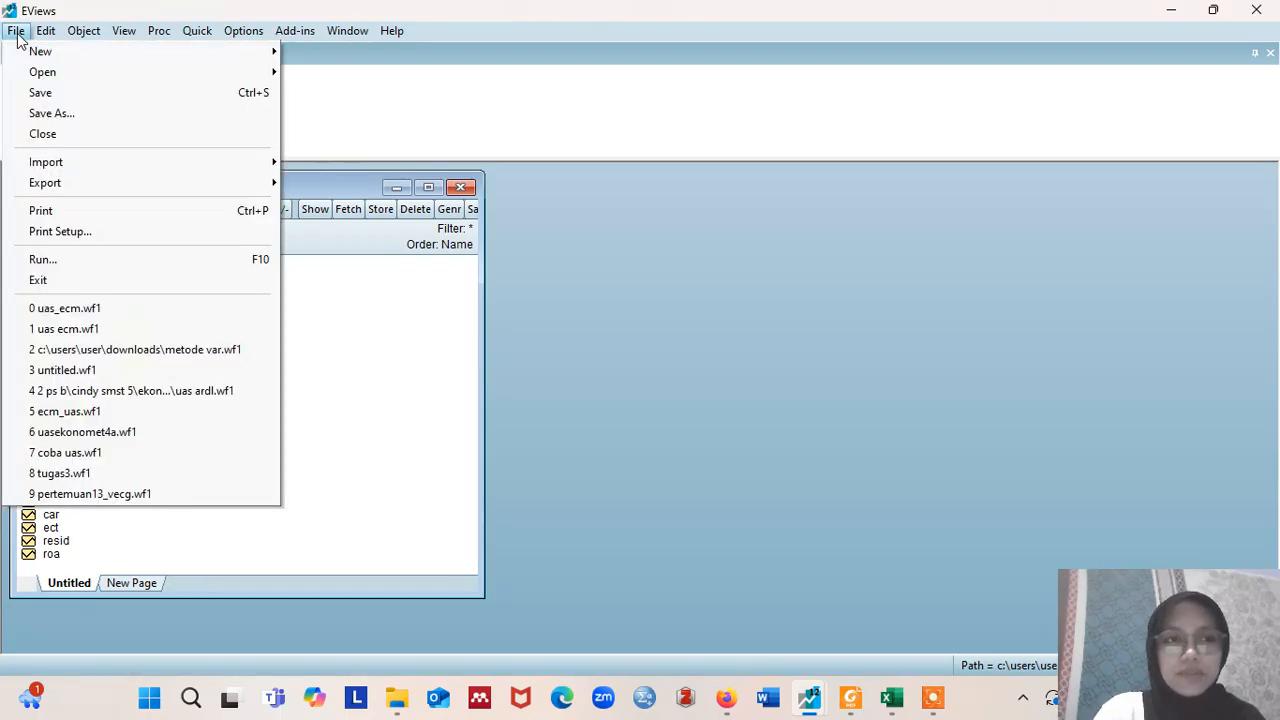
mouse_move(38, 72)
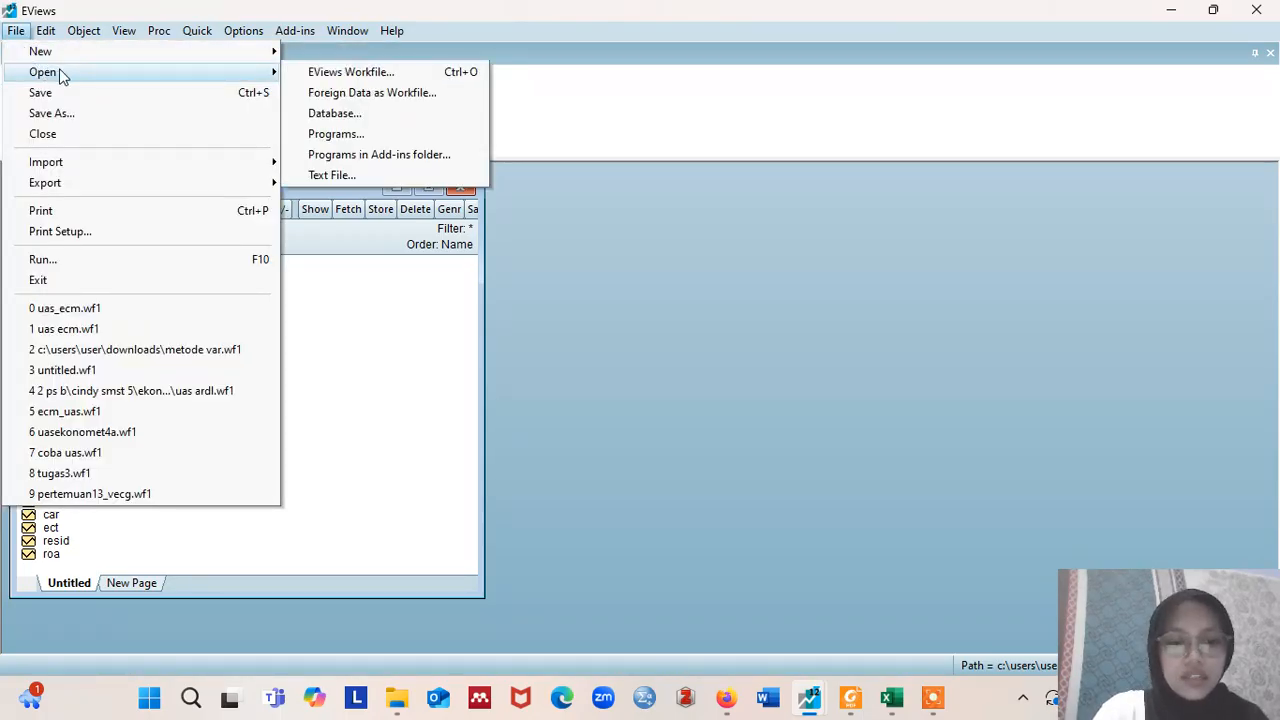
left_click(76, 96)
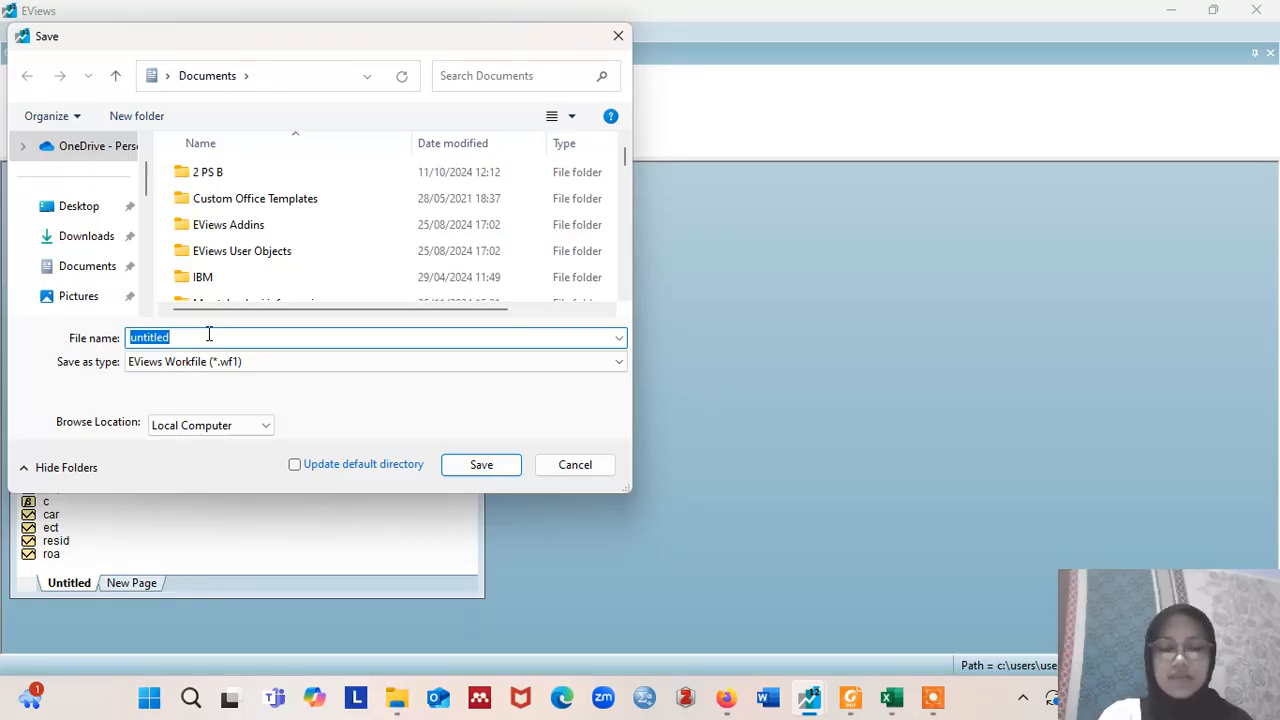
type("UAS")
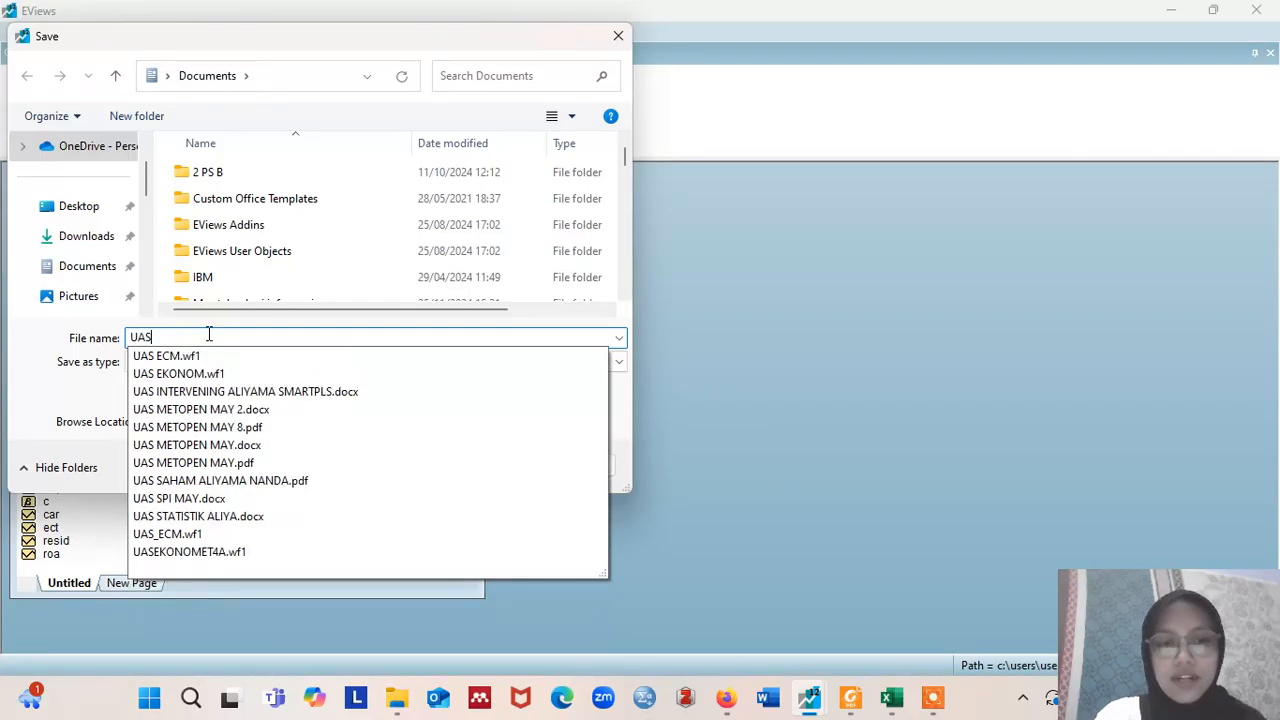
type(" ECM")
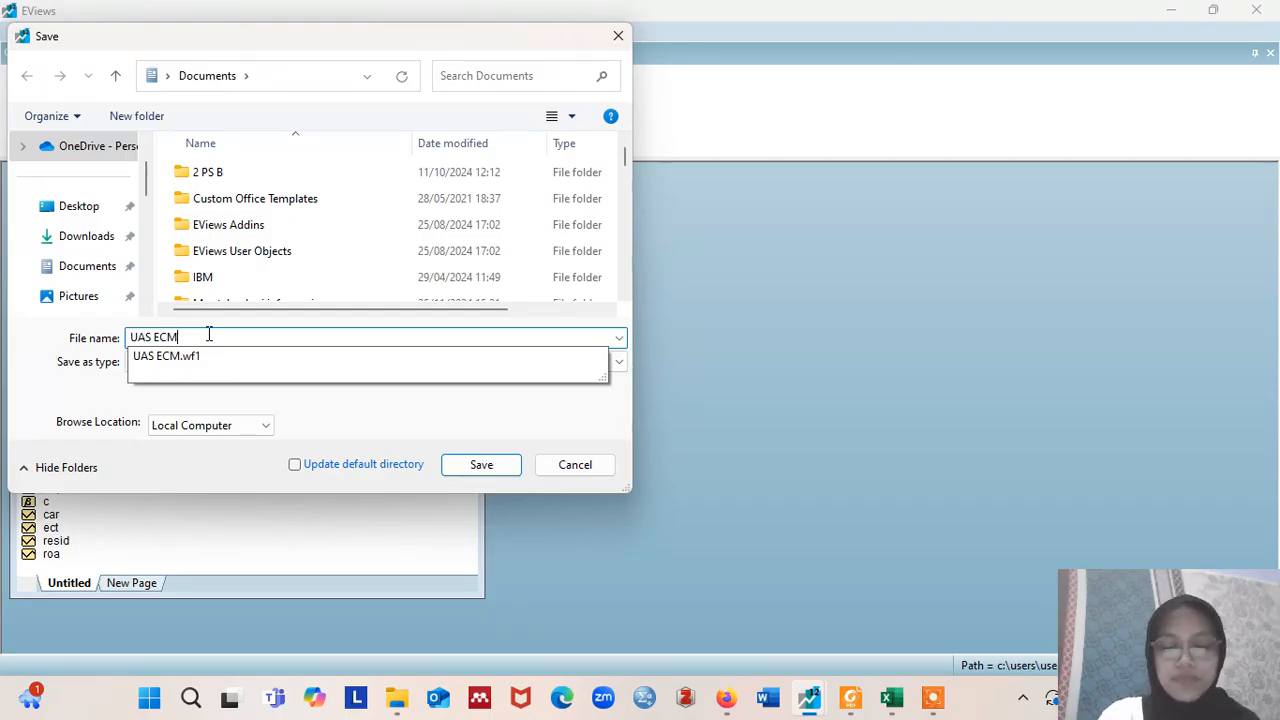
type(" MAY")
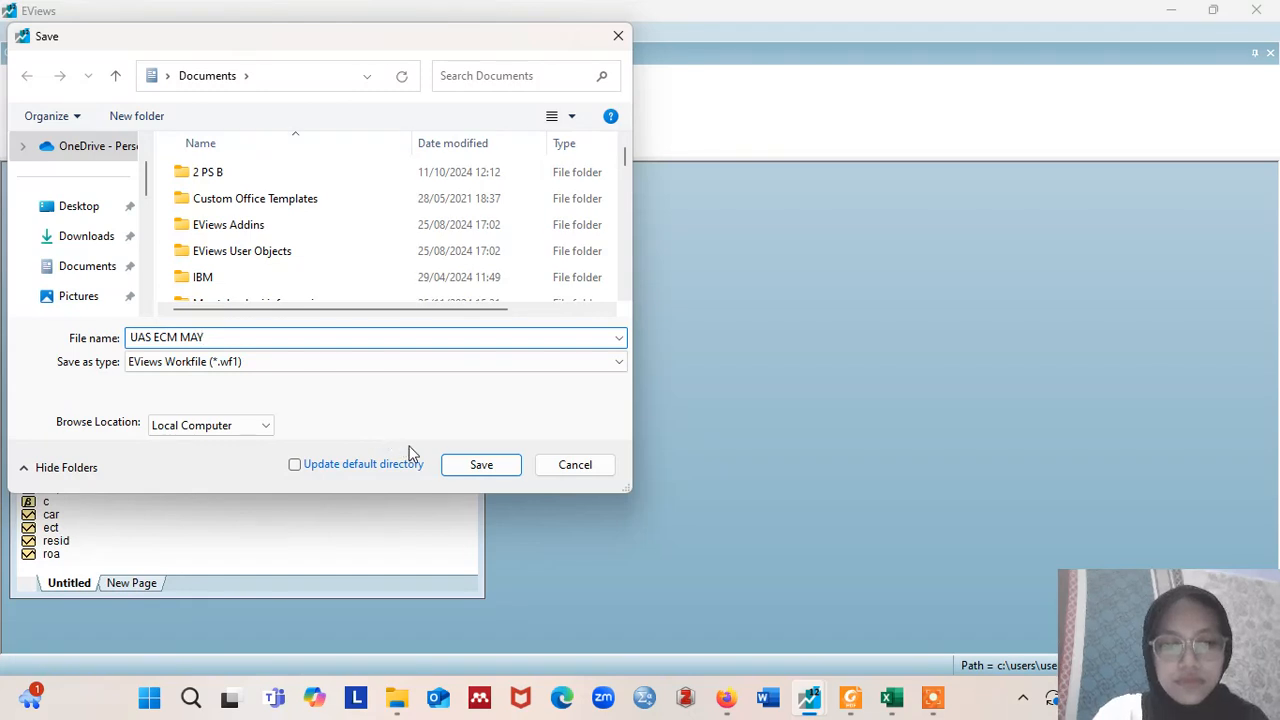
left_click(482, 468)
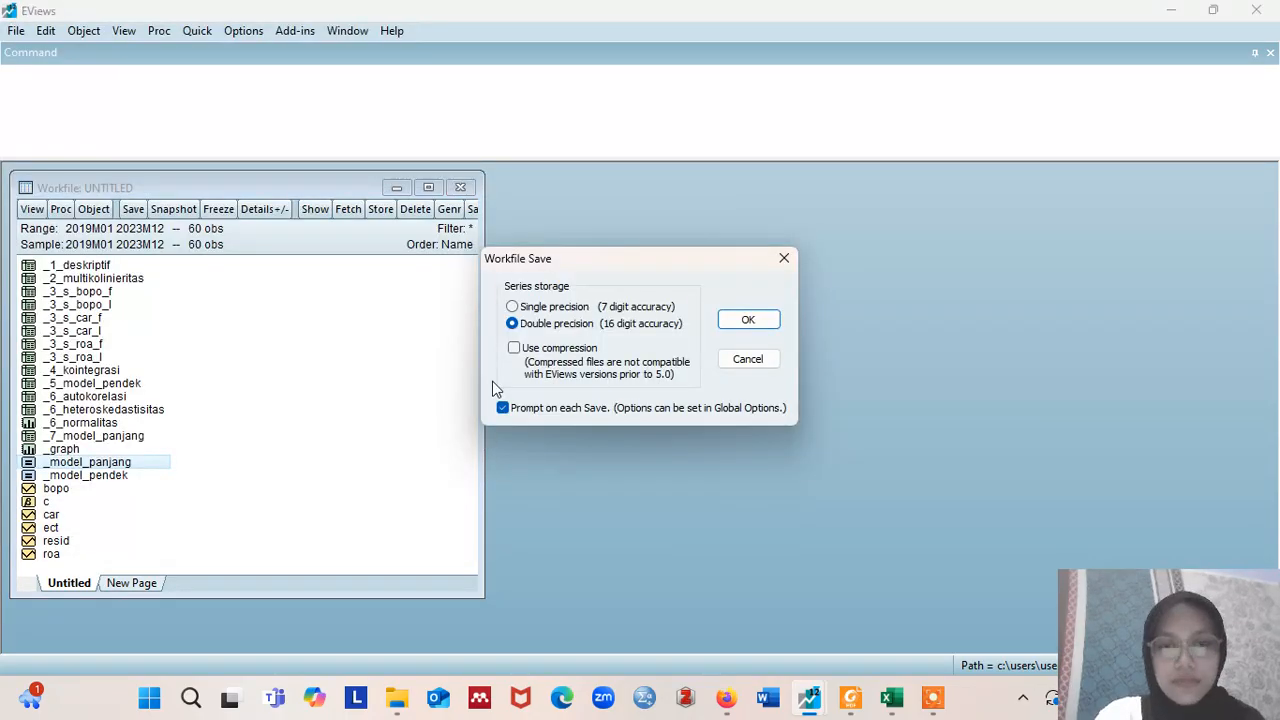
left_click(512, 306)
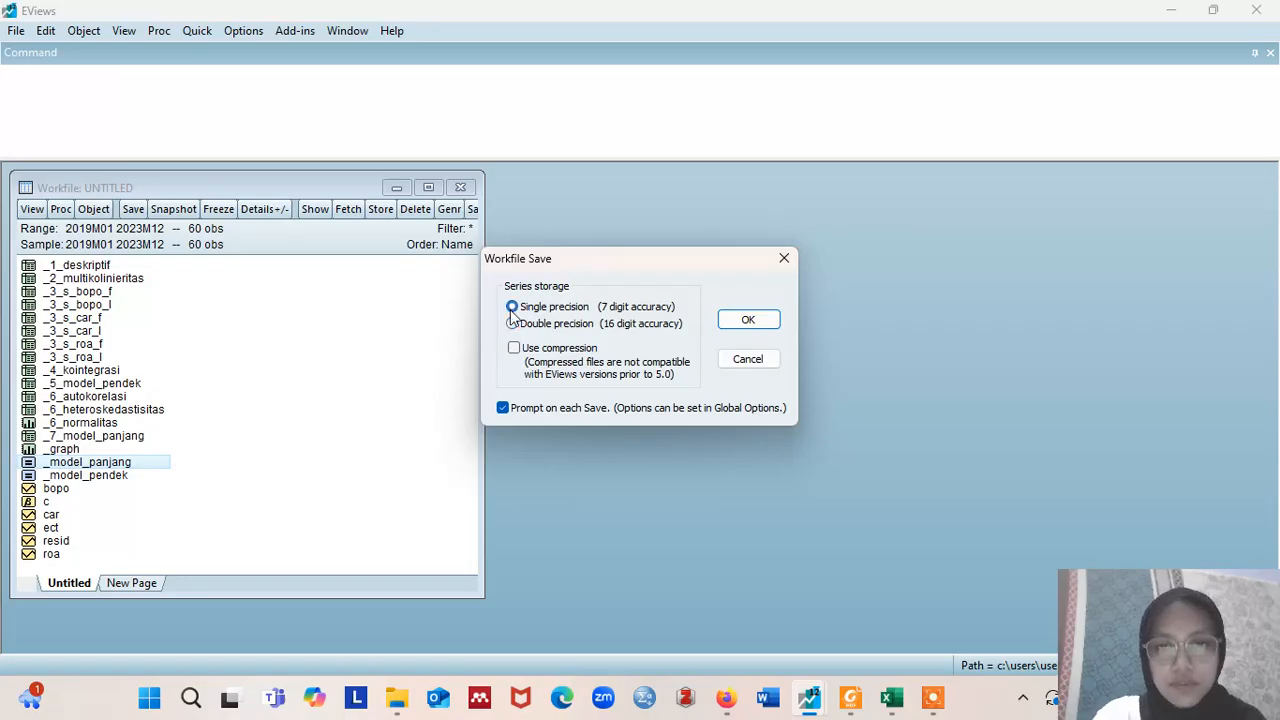
left_click(741, 322)
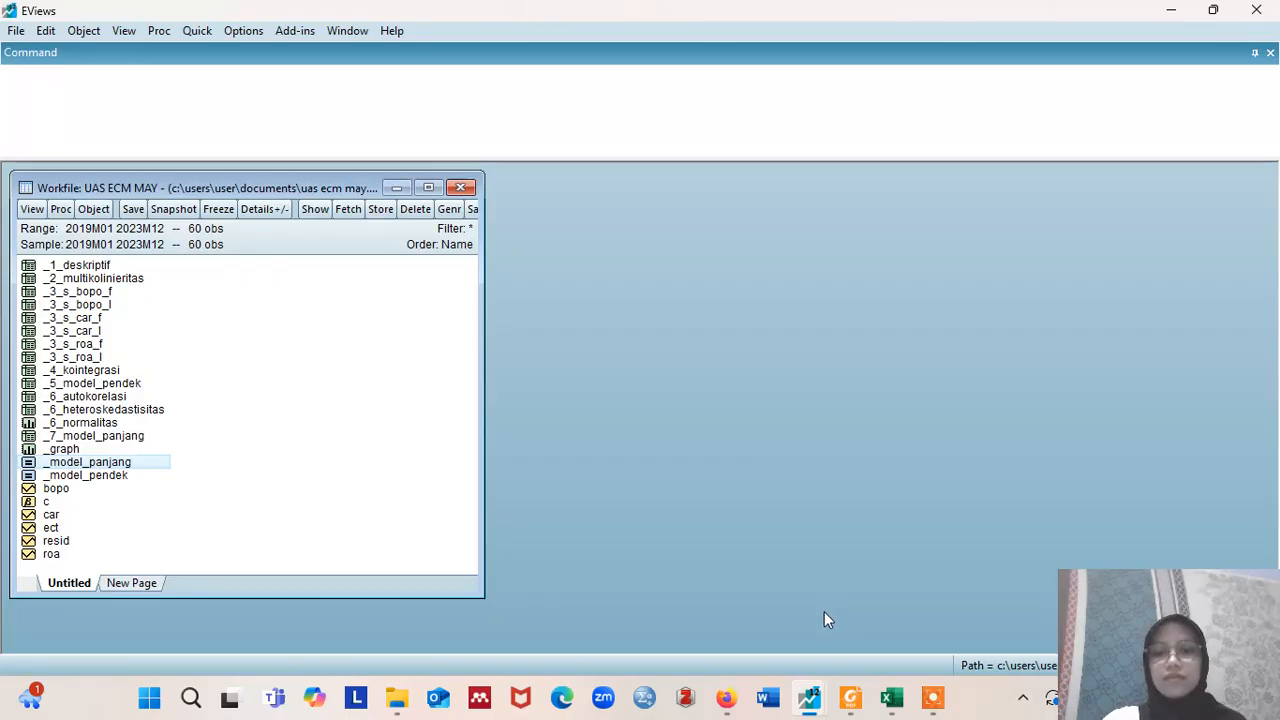
Step: Switch to the presentation in Foxit Reader and examine the short-run model's equation, its INTERPRETASI MODEL slide and the UJI T slide
mouse_move(850, 697)
left_click(846, 630)
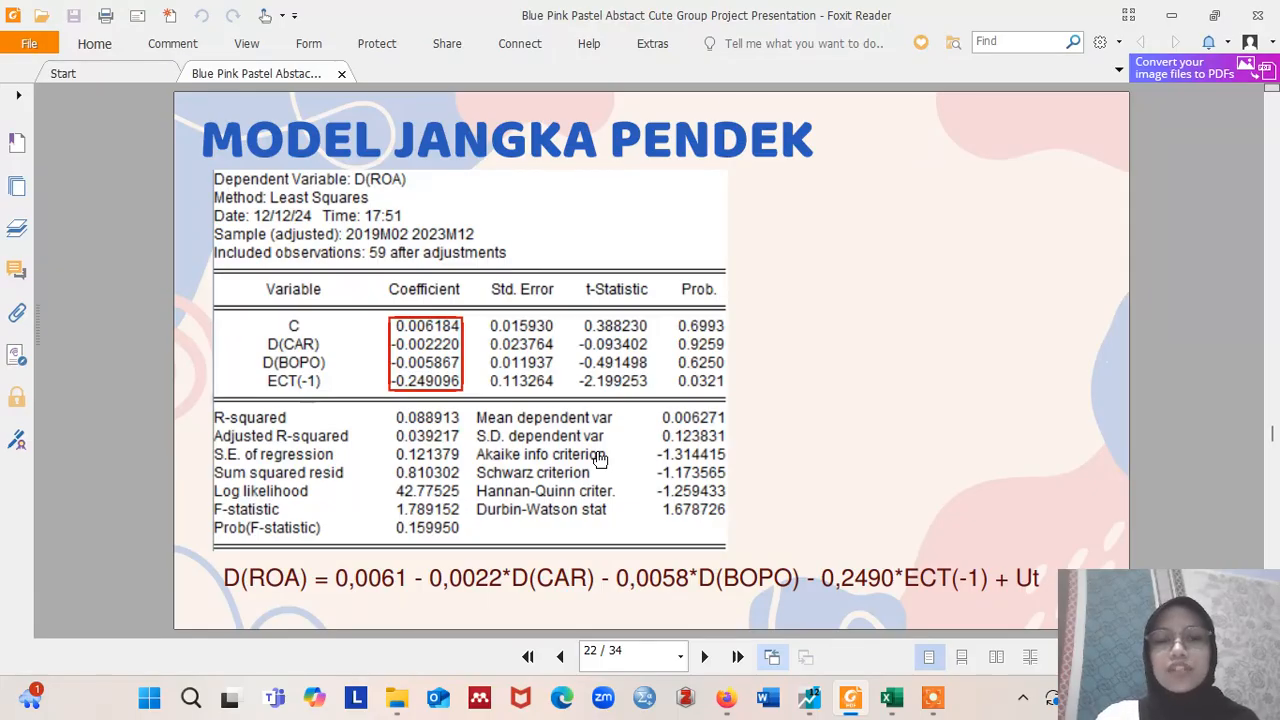
scroll(600, 458, "down", 3)
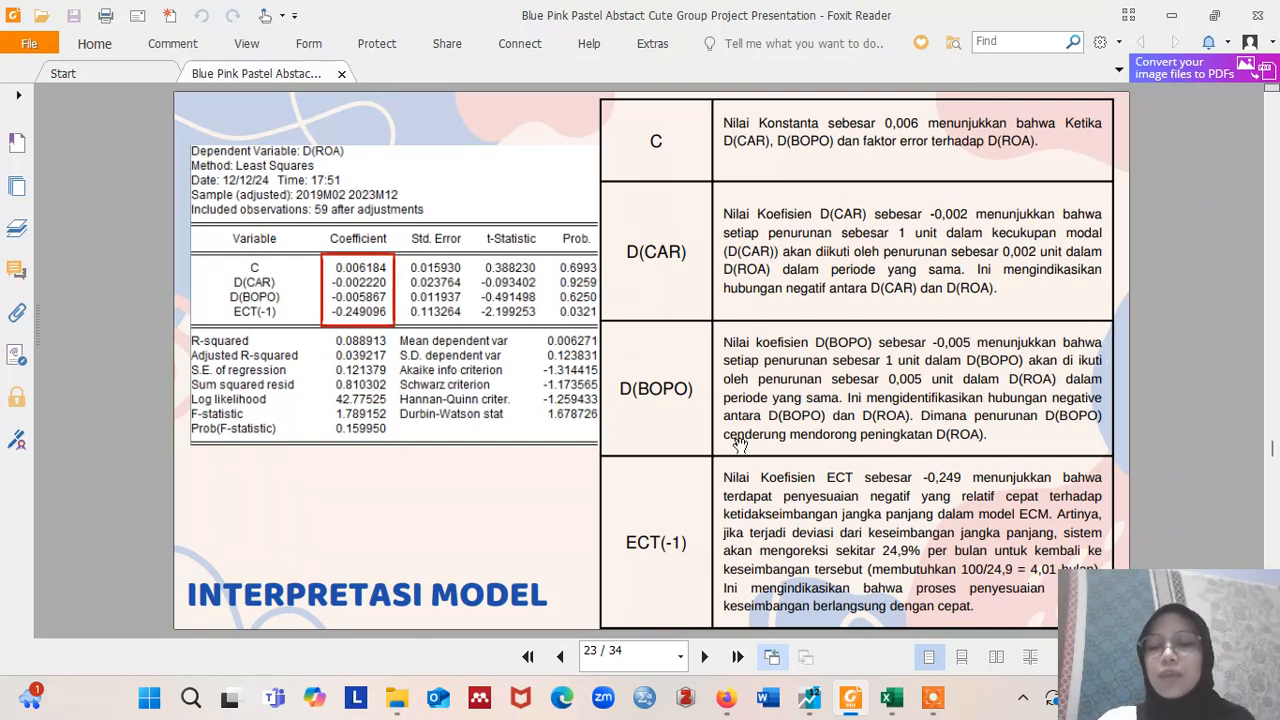
mouse_move(1092, 606)
left_mouse_down()
mouse_move(1085, 656)
mouse_move(1090, 607)
left_mouse_up()
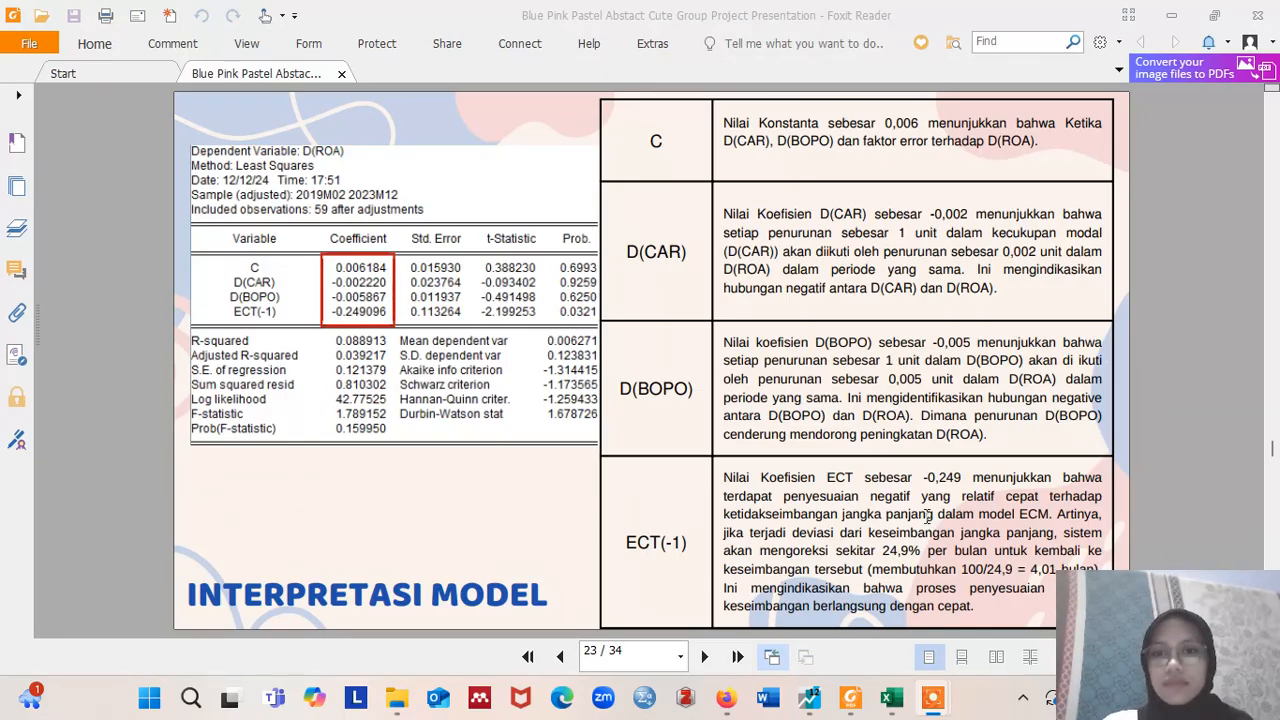
left_click(865, 463)
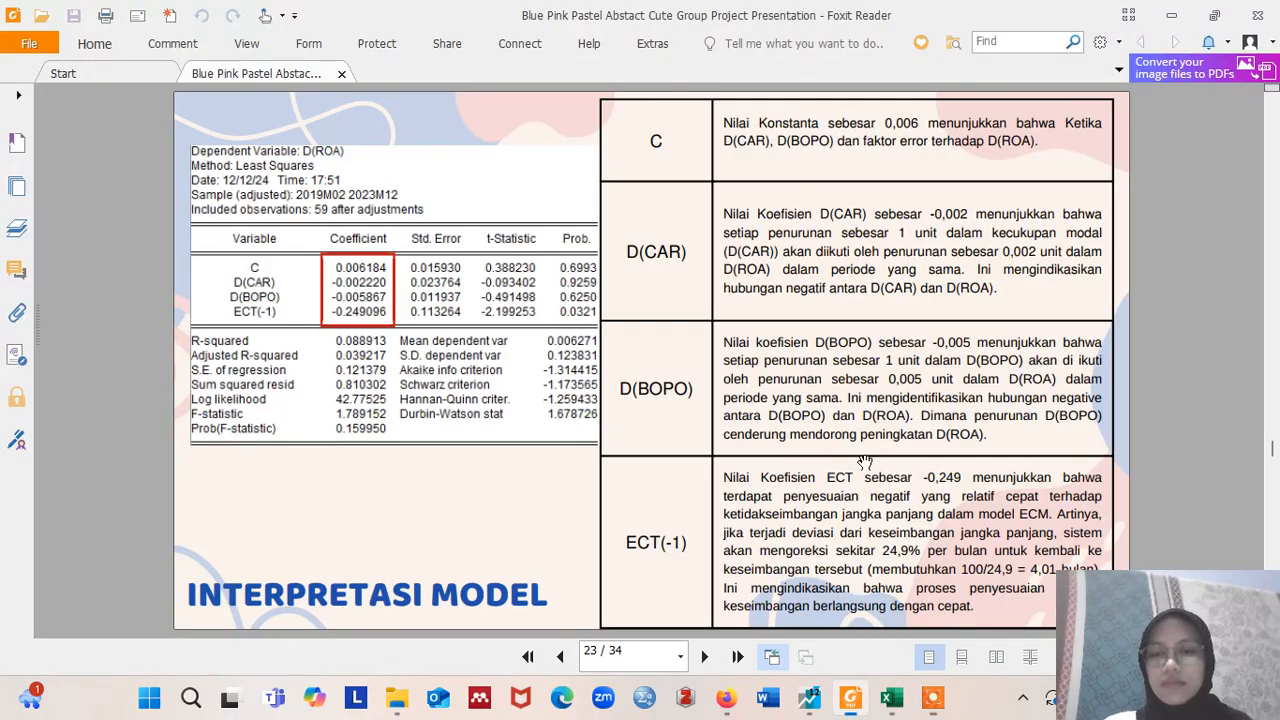
key("Right")
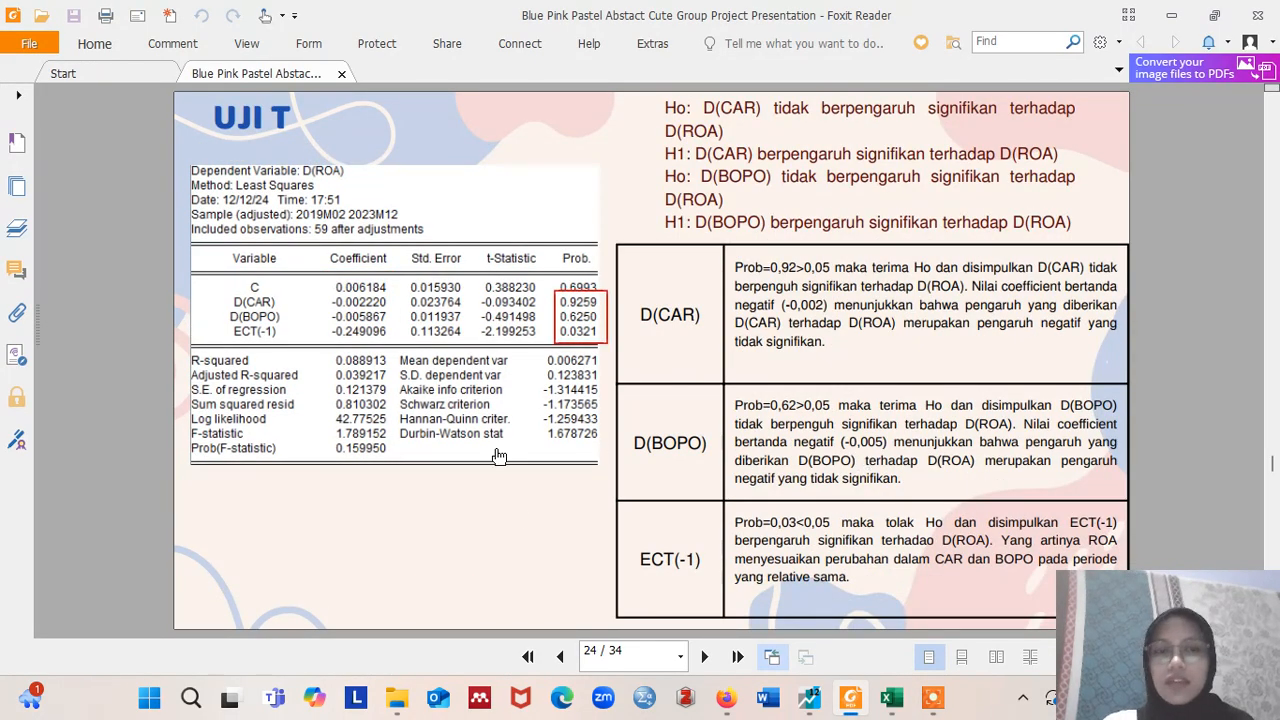